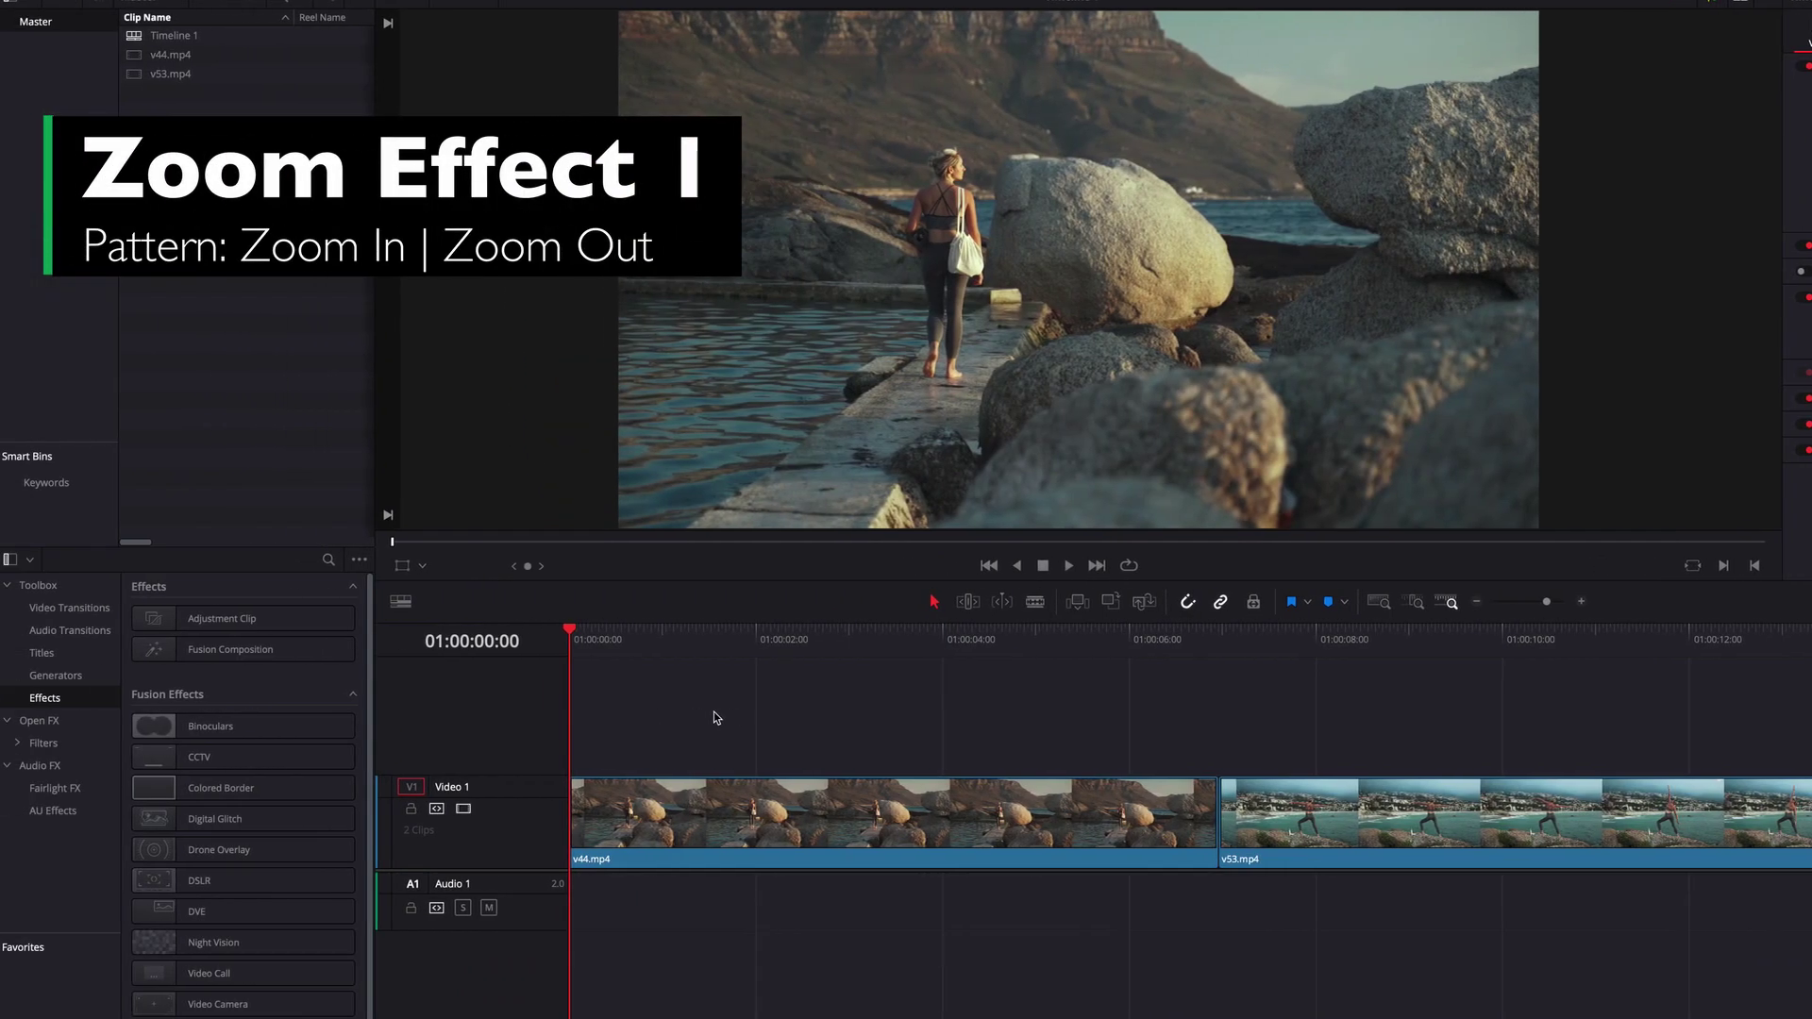
Step: Place an Adjustment Clip on V2 over the v44/v53 cut, shifted one frame left, and open it in Fusion
{"action": "left_click_drag", "start_coordinate": [283, 619], "coordinate": [1217, 736]}
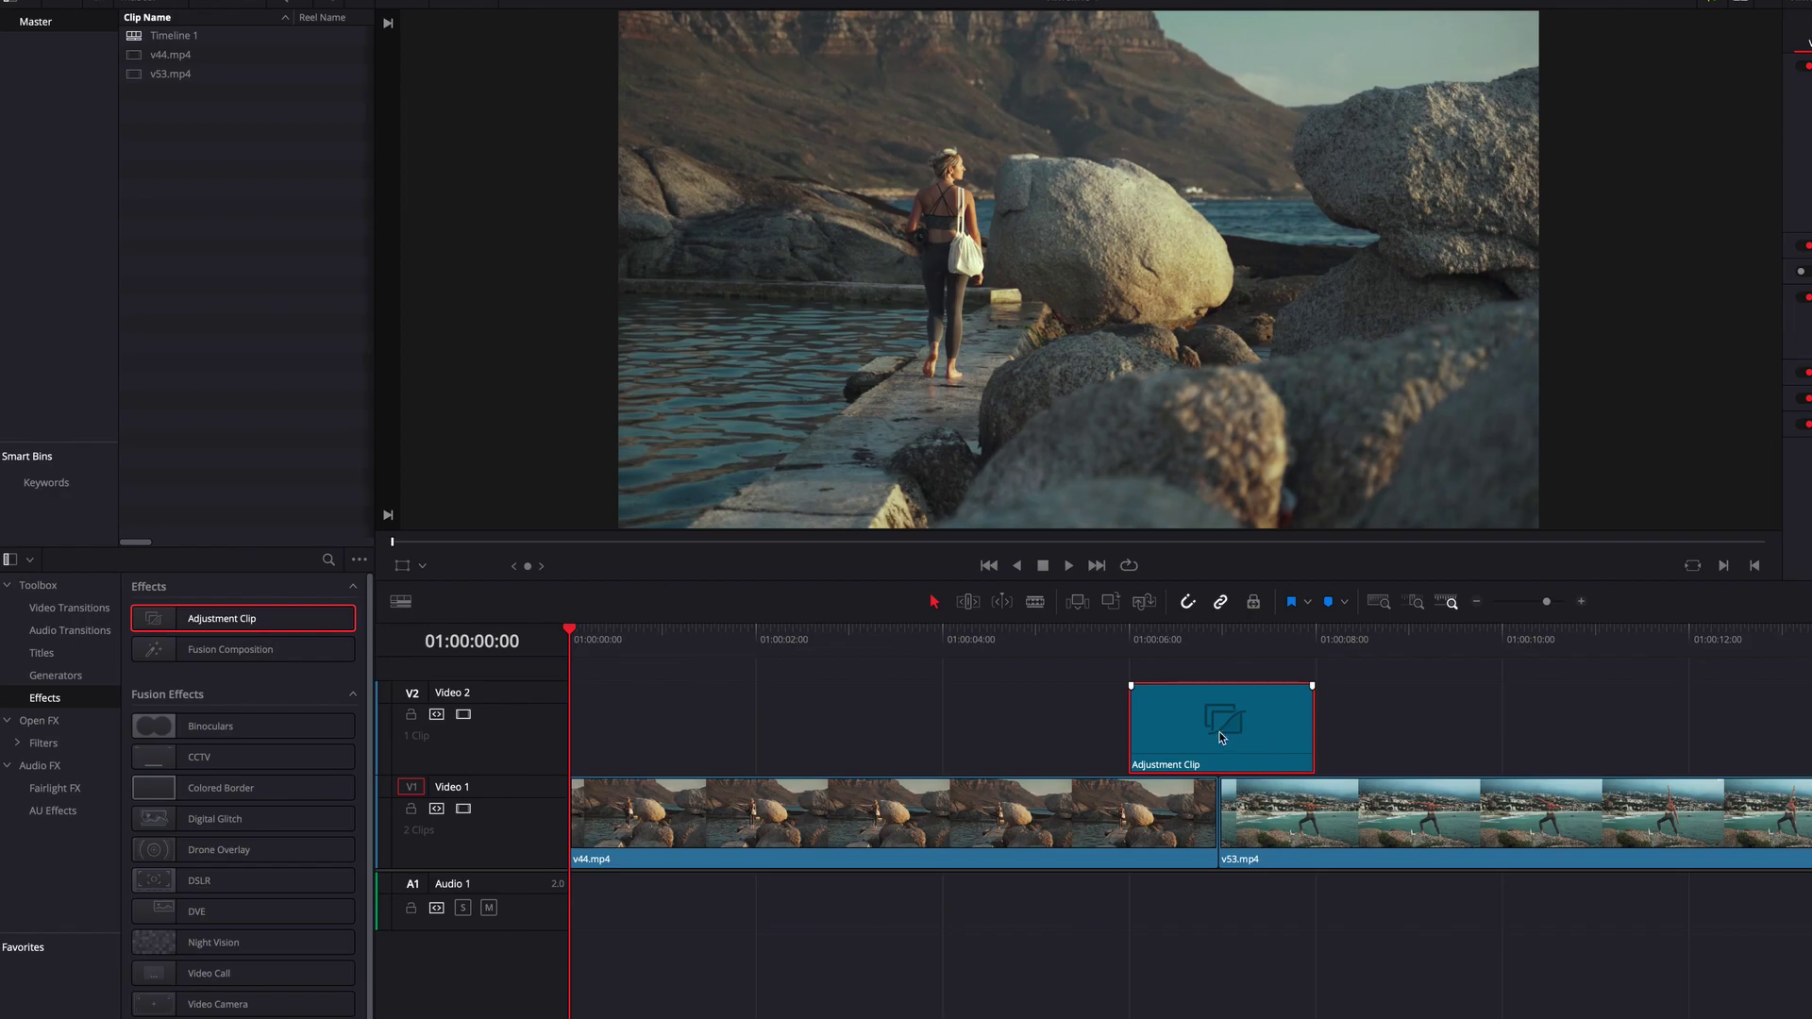
{"action": "left_click", "coordinate": [1220, 636]}
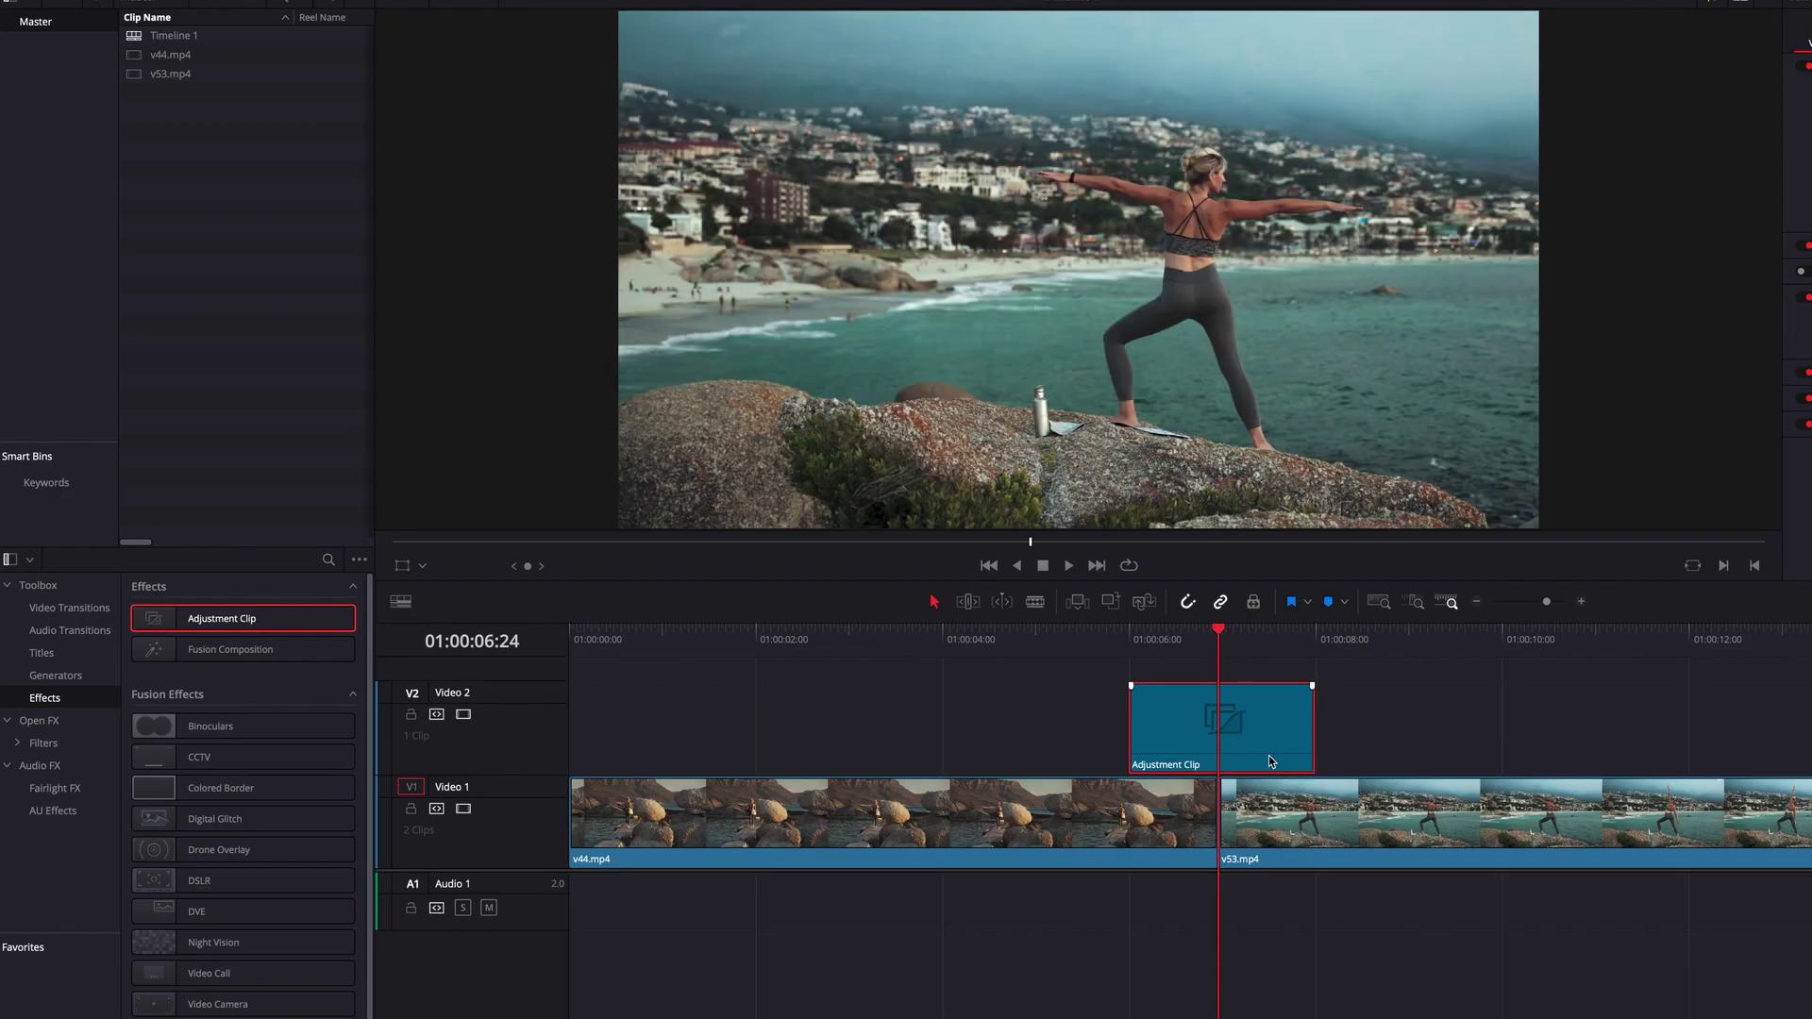
{"action": "left_click_drag", "start_coordinate": [1261, 756], "coordinate": [1258, 751]}
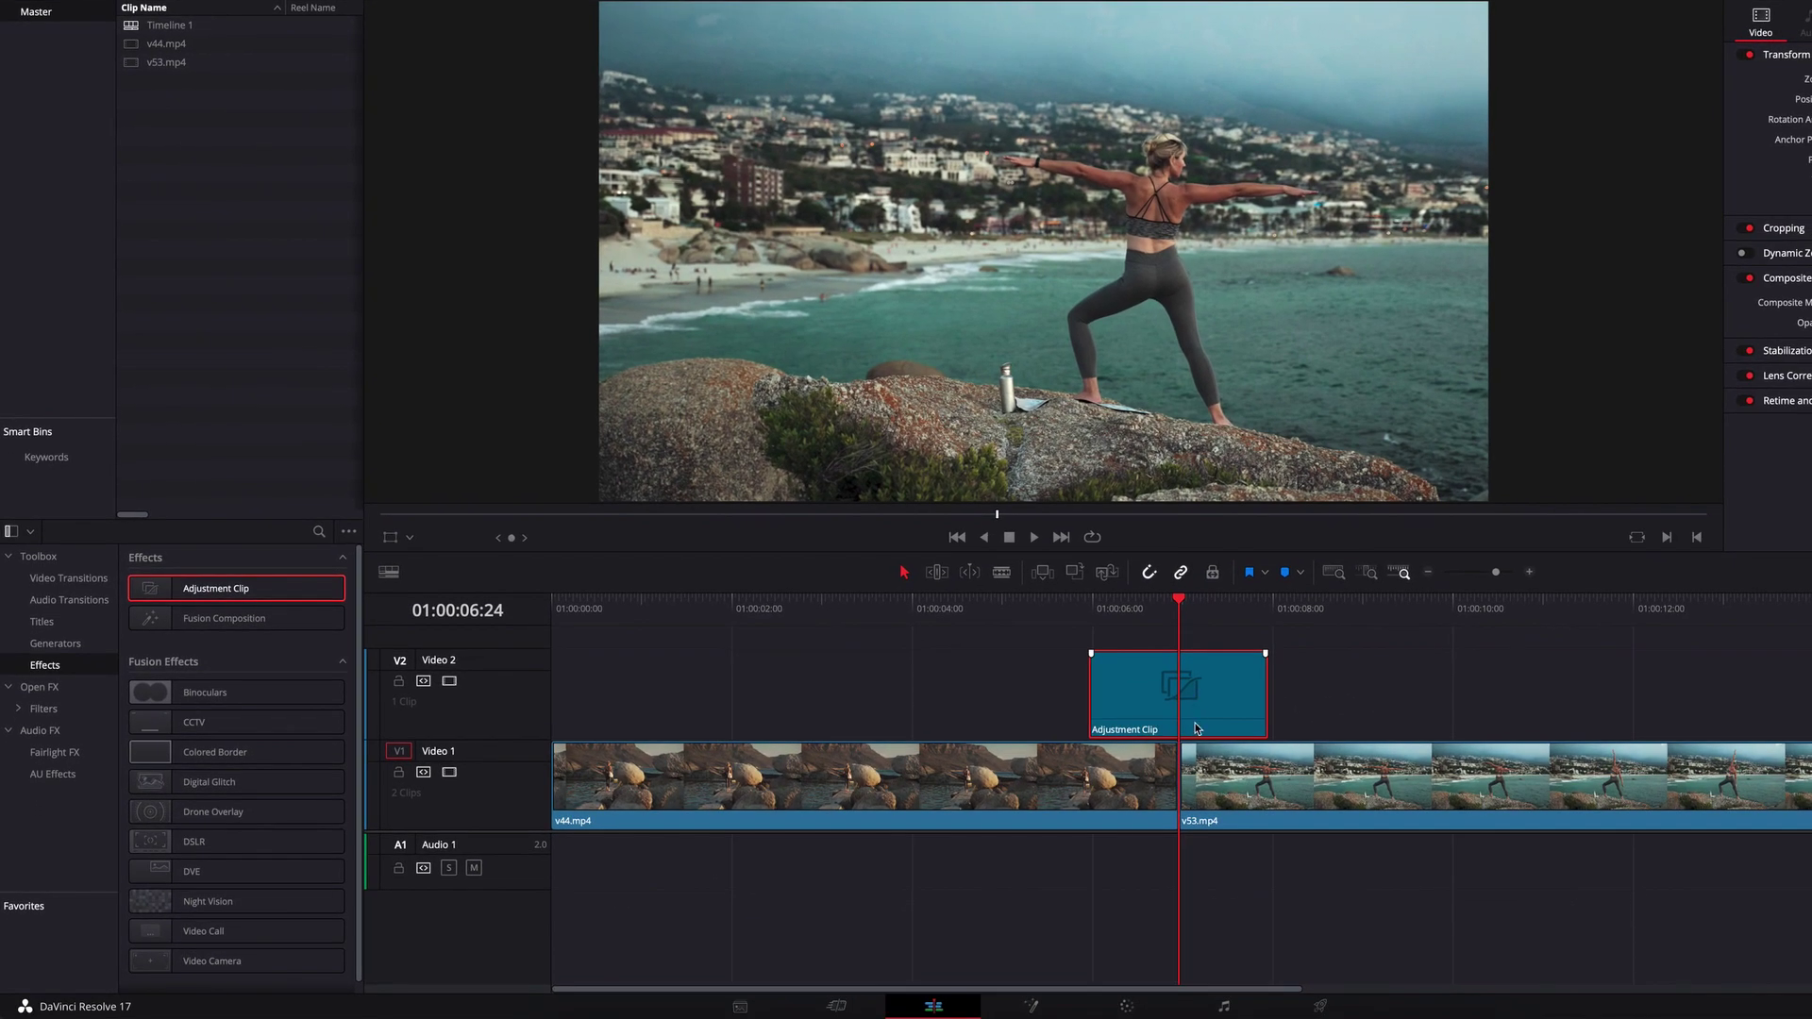
{"action": "left_click", "coordinate": [1029, 1007]}
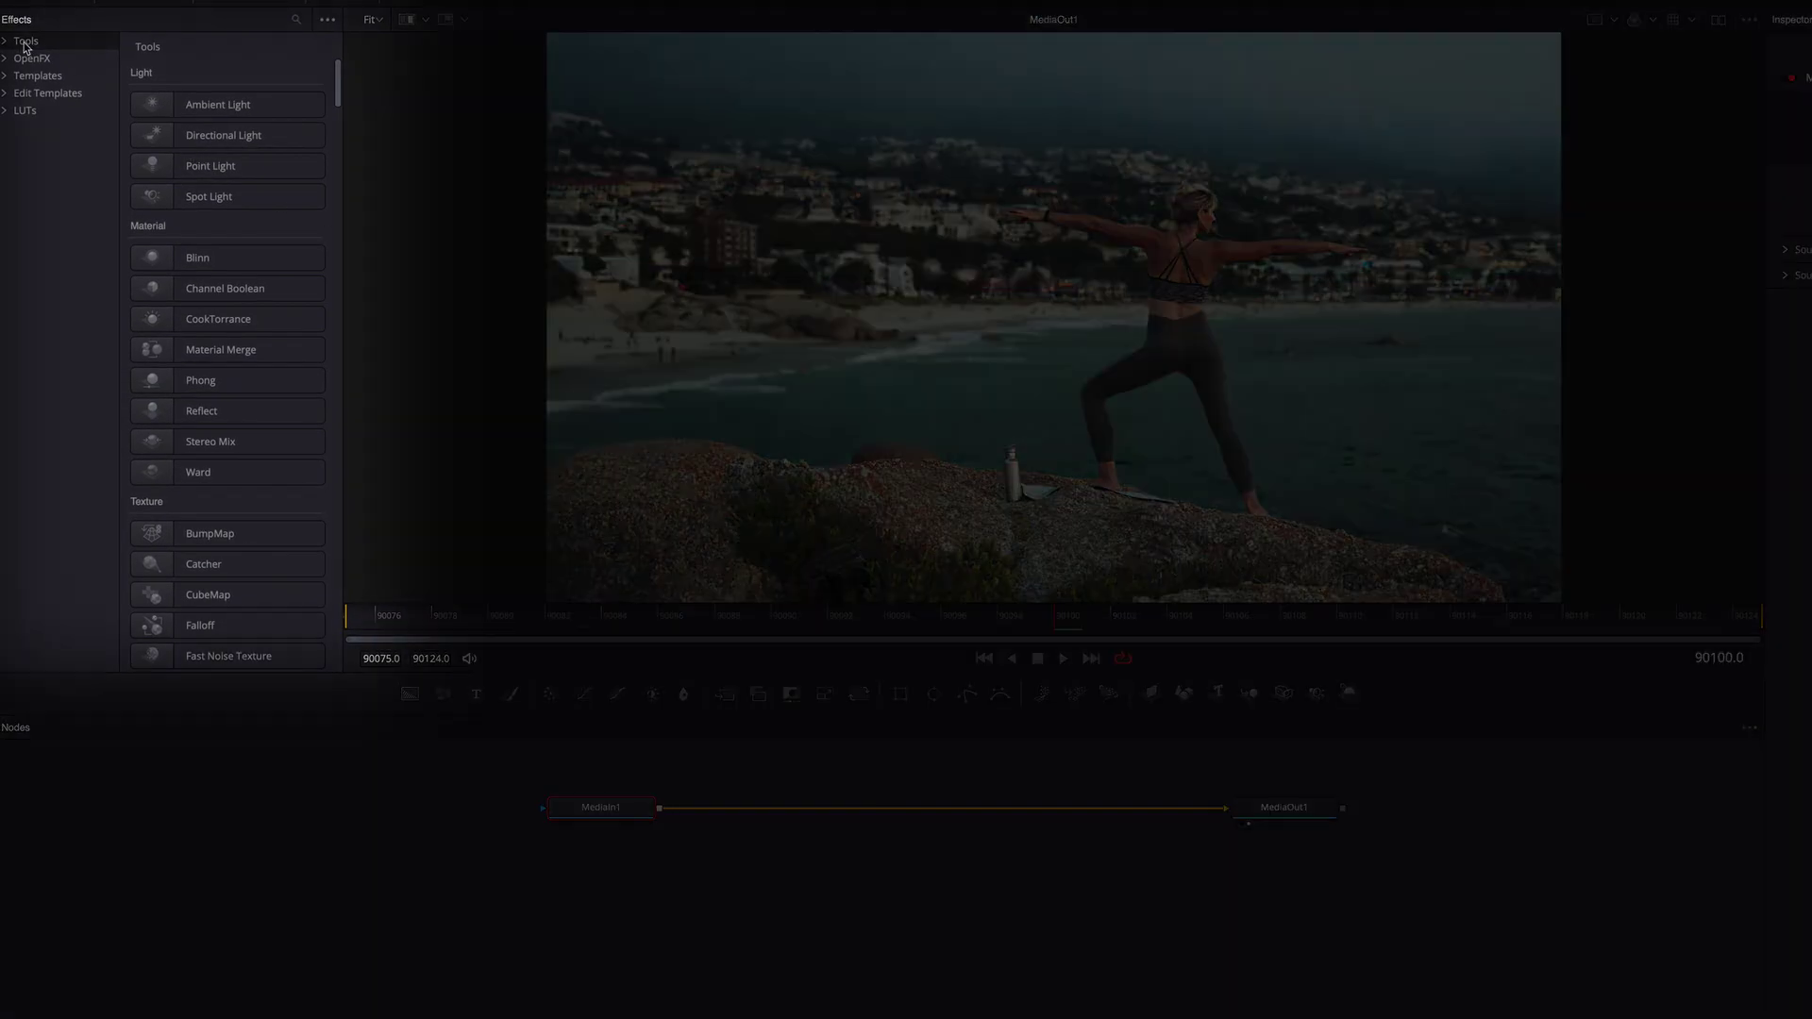
Step: Add Directional Blur from the Blur tools onto the MediaIn1–MediaOut1 link, set to Zoom, Length 0.1
{"action": "left_click", "coordinate": [6, 42]}
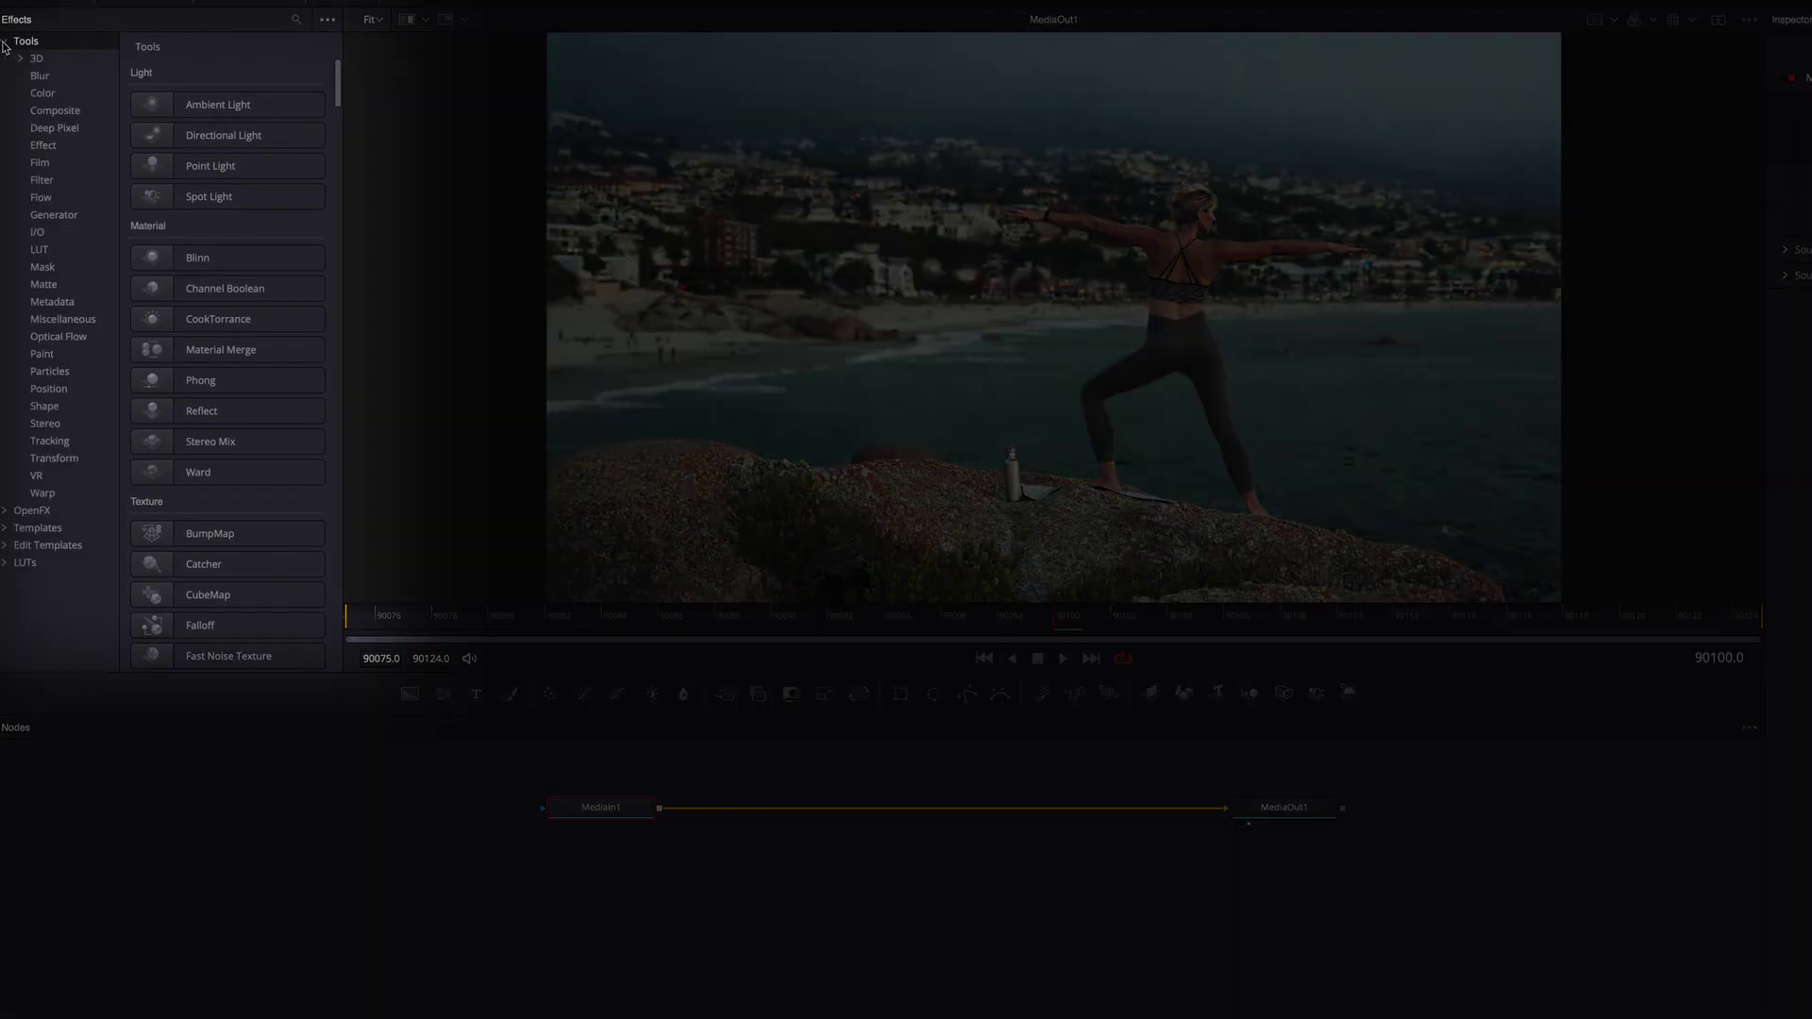
{"action": "left_click", "coordinate": [39, 77]}
{"action": "left_click_drag", "start_coordinate": [232, 166], "coordinate": [936, 817]}
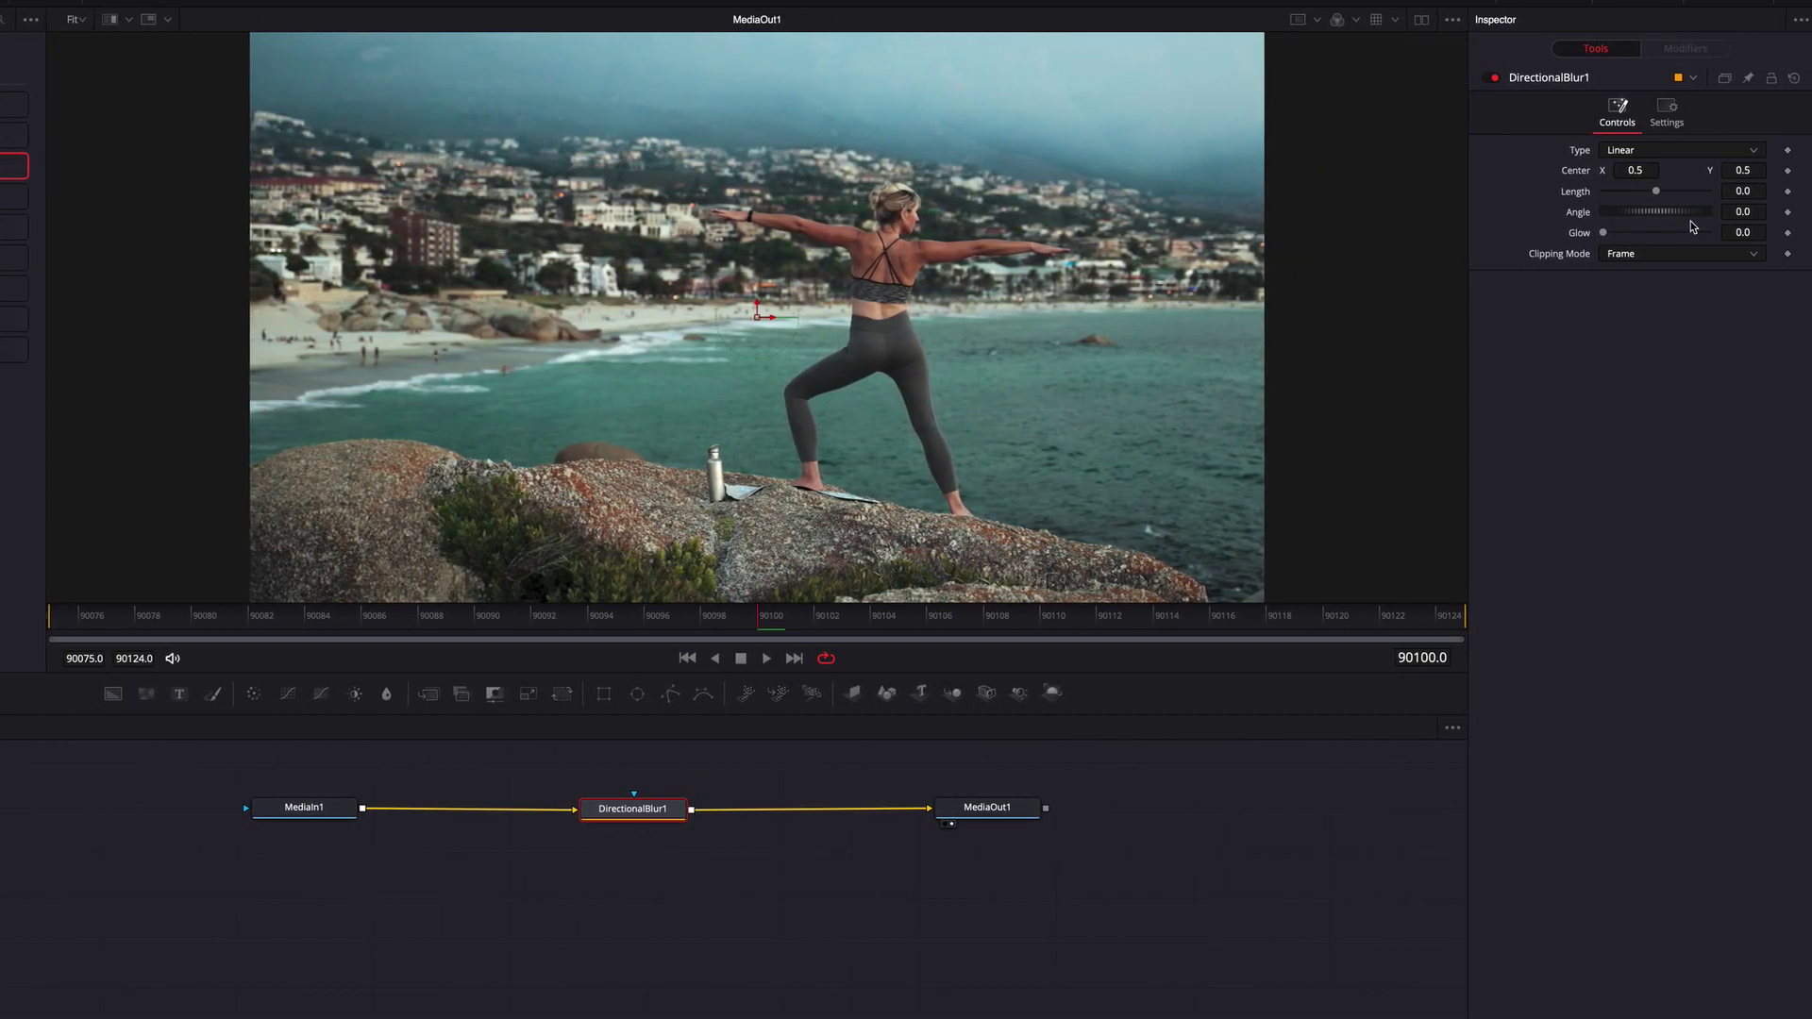
{"action": "left_click", "coordinate": [1713, 154]}
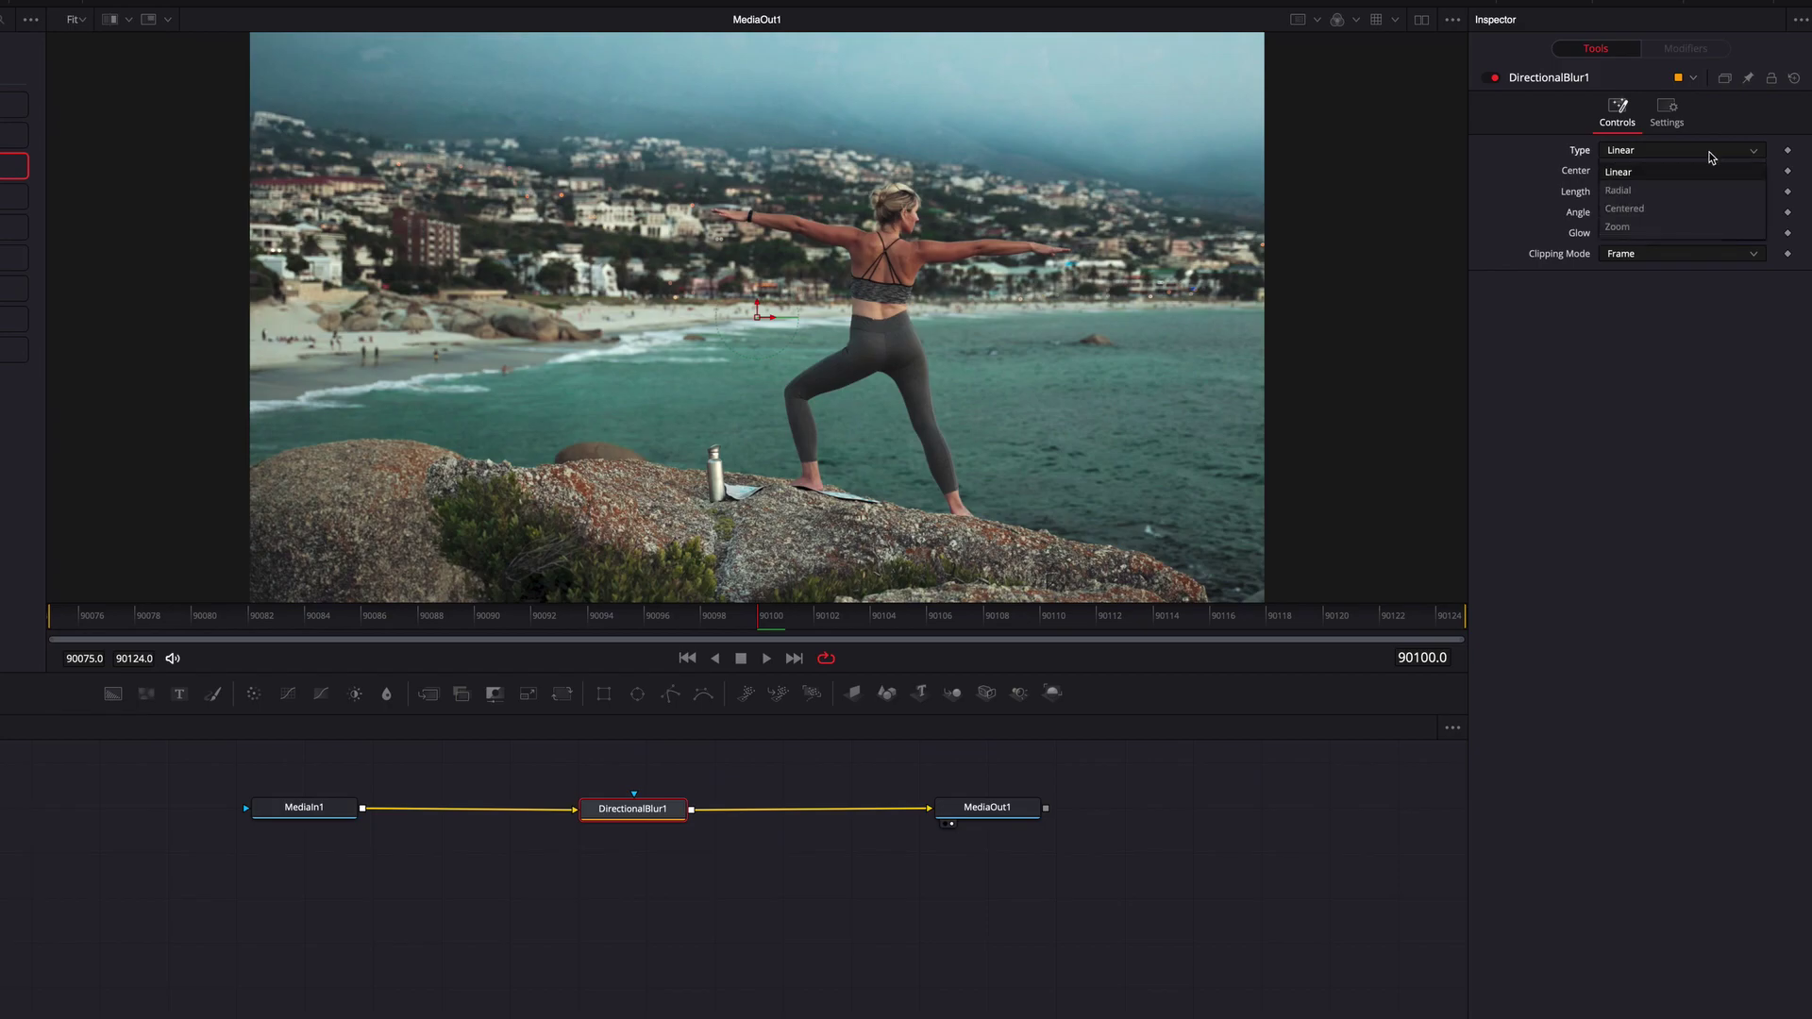
{"action": "left_click", "coordinate": [1691, 226]}
{"action": "left_click_drag", "start_coordinate": [1657, 194], "coordinate": [1710, 198]}
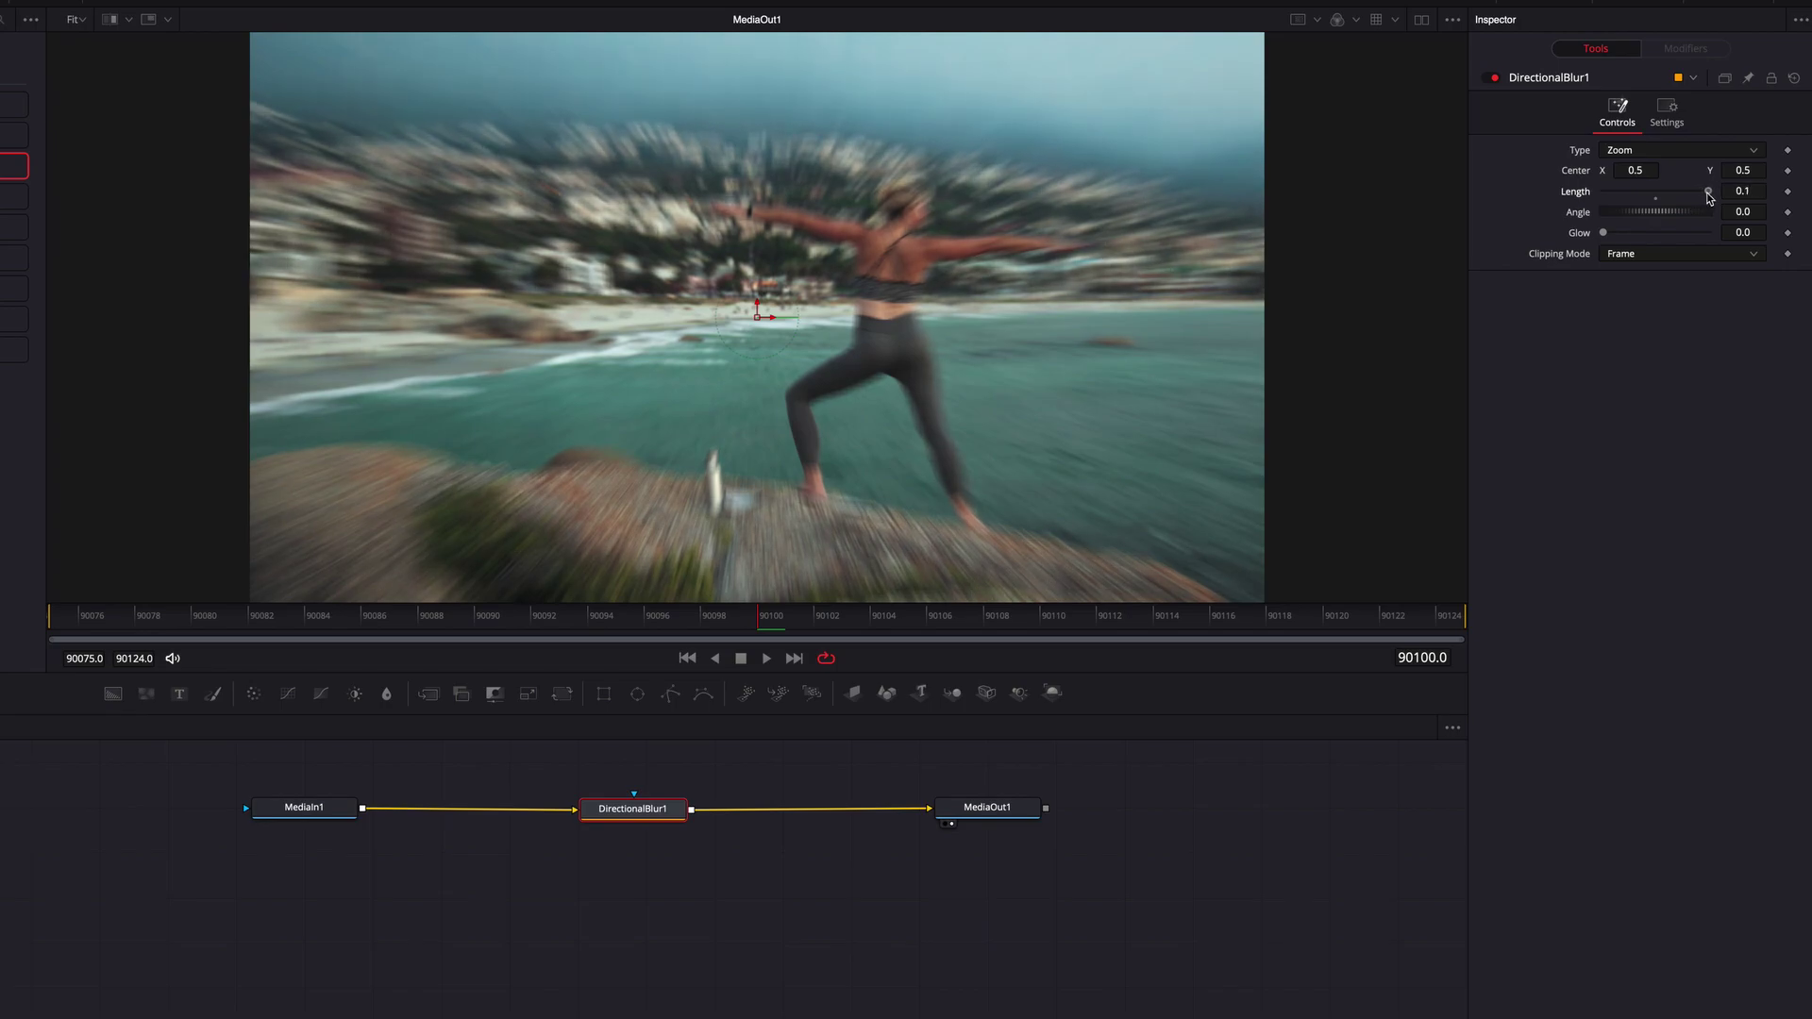
Step: Try different blur Length amounts while comparing the frames either side of the cut
{"action": "mouse_move", "coordinate": [1710, 198]}
{"action": "left_mouse_down"}
{"action": "mouse_move", "coordinate": [1601, 195]}
{"action": "mouse_move", "coordinate": [1713, 198]}
{"action": "left_mouse_up"}
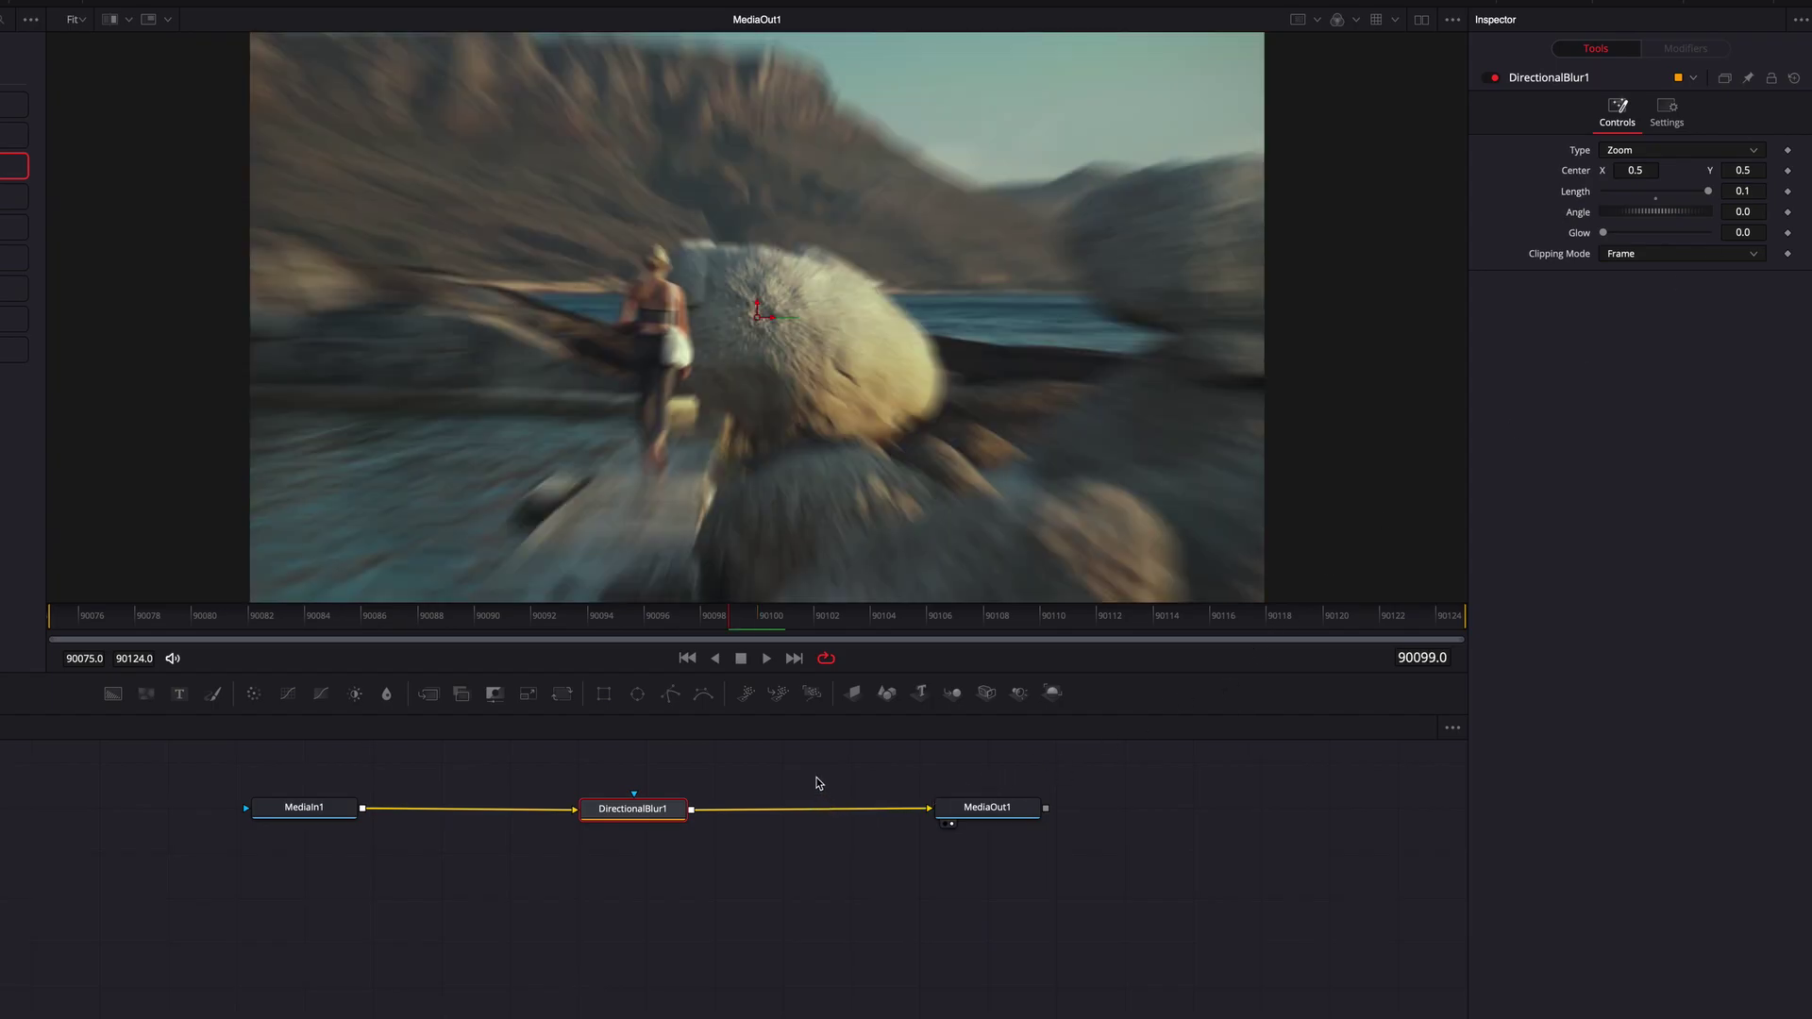
{"action": "key", "text": "Right"}
{"action": "key", "text": "Left"}
{"action": "key", "text": "Right"}
{"action": "key", "text": "Right"}
{"action": "key", "text": "Left"}
{"action": "key", "text": "Right"}
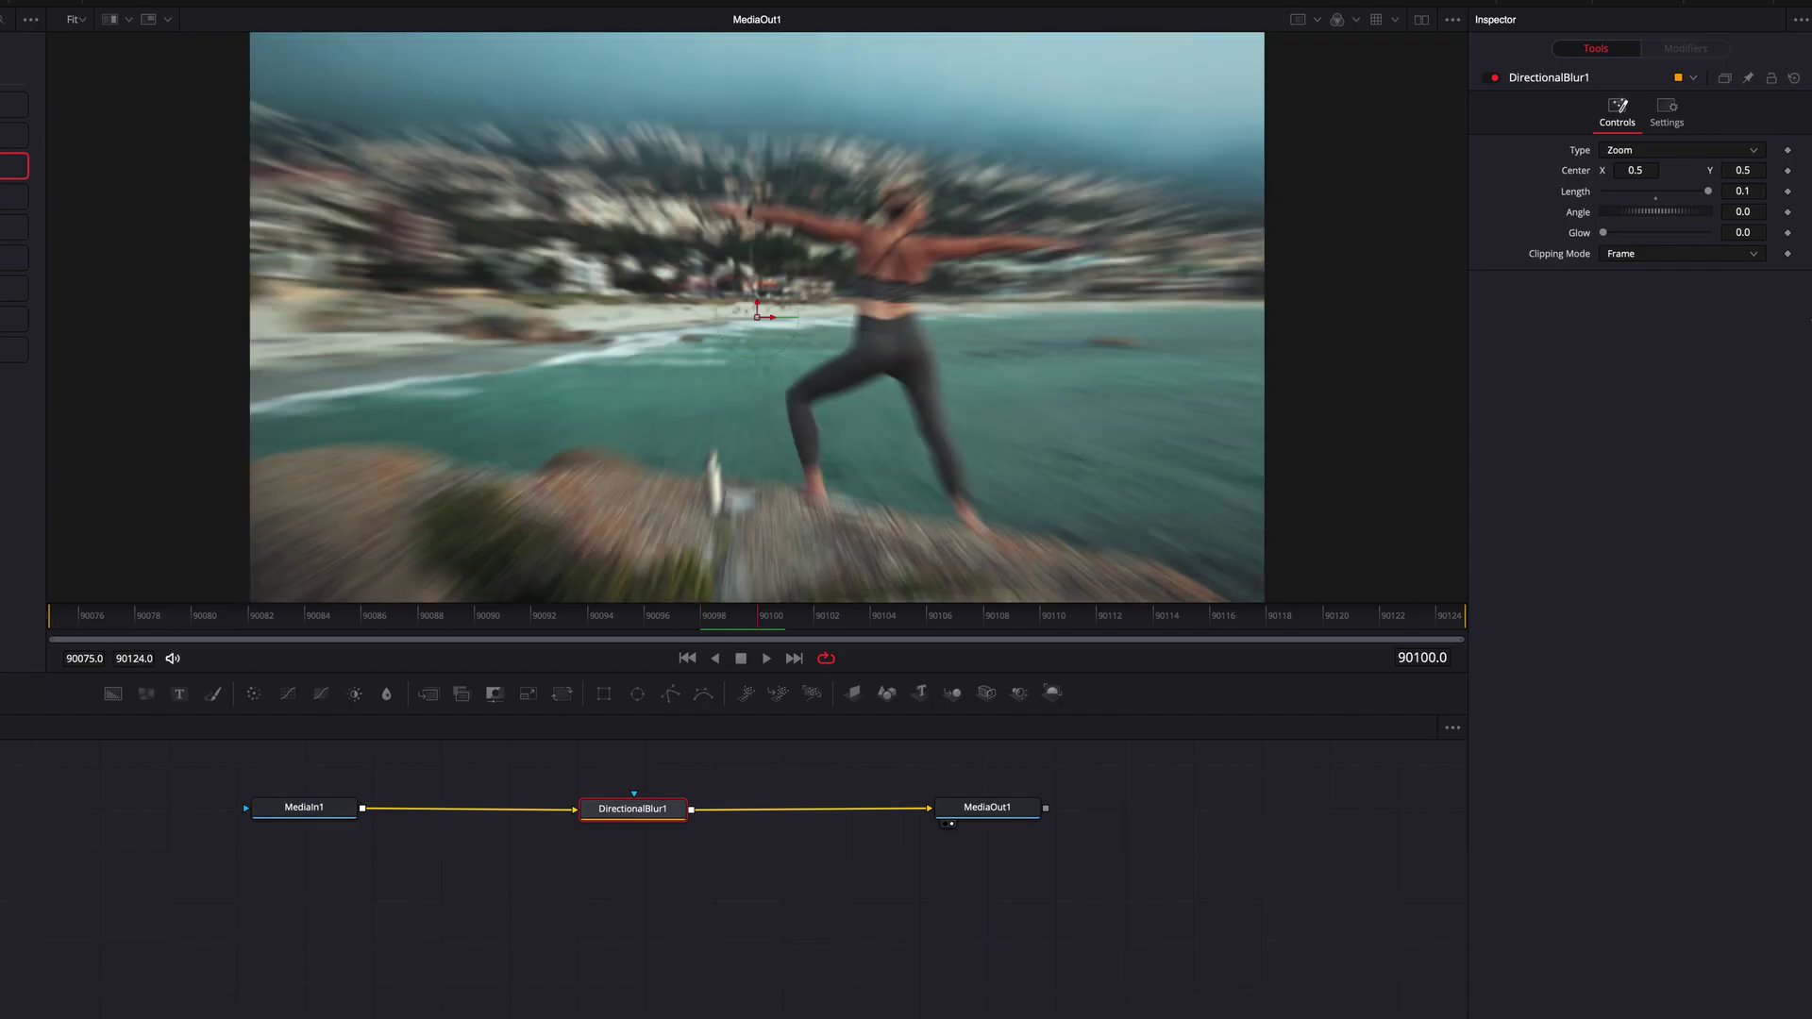
Step: Set the Directional Blur Length to 0.4 and check the frames around the cut
{"action": "left_click", "coordinate": [1759, 192]}
{"action": "type", "text": "4"}
{"action": "key", "text": "Return"}
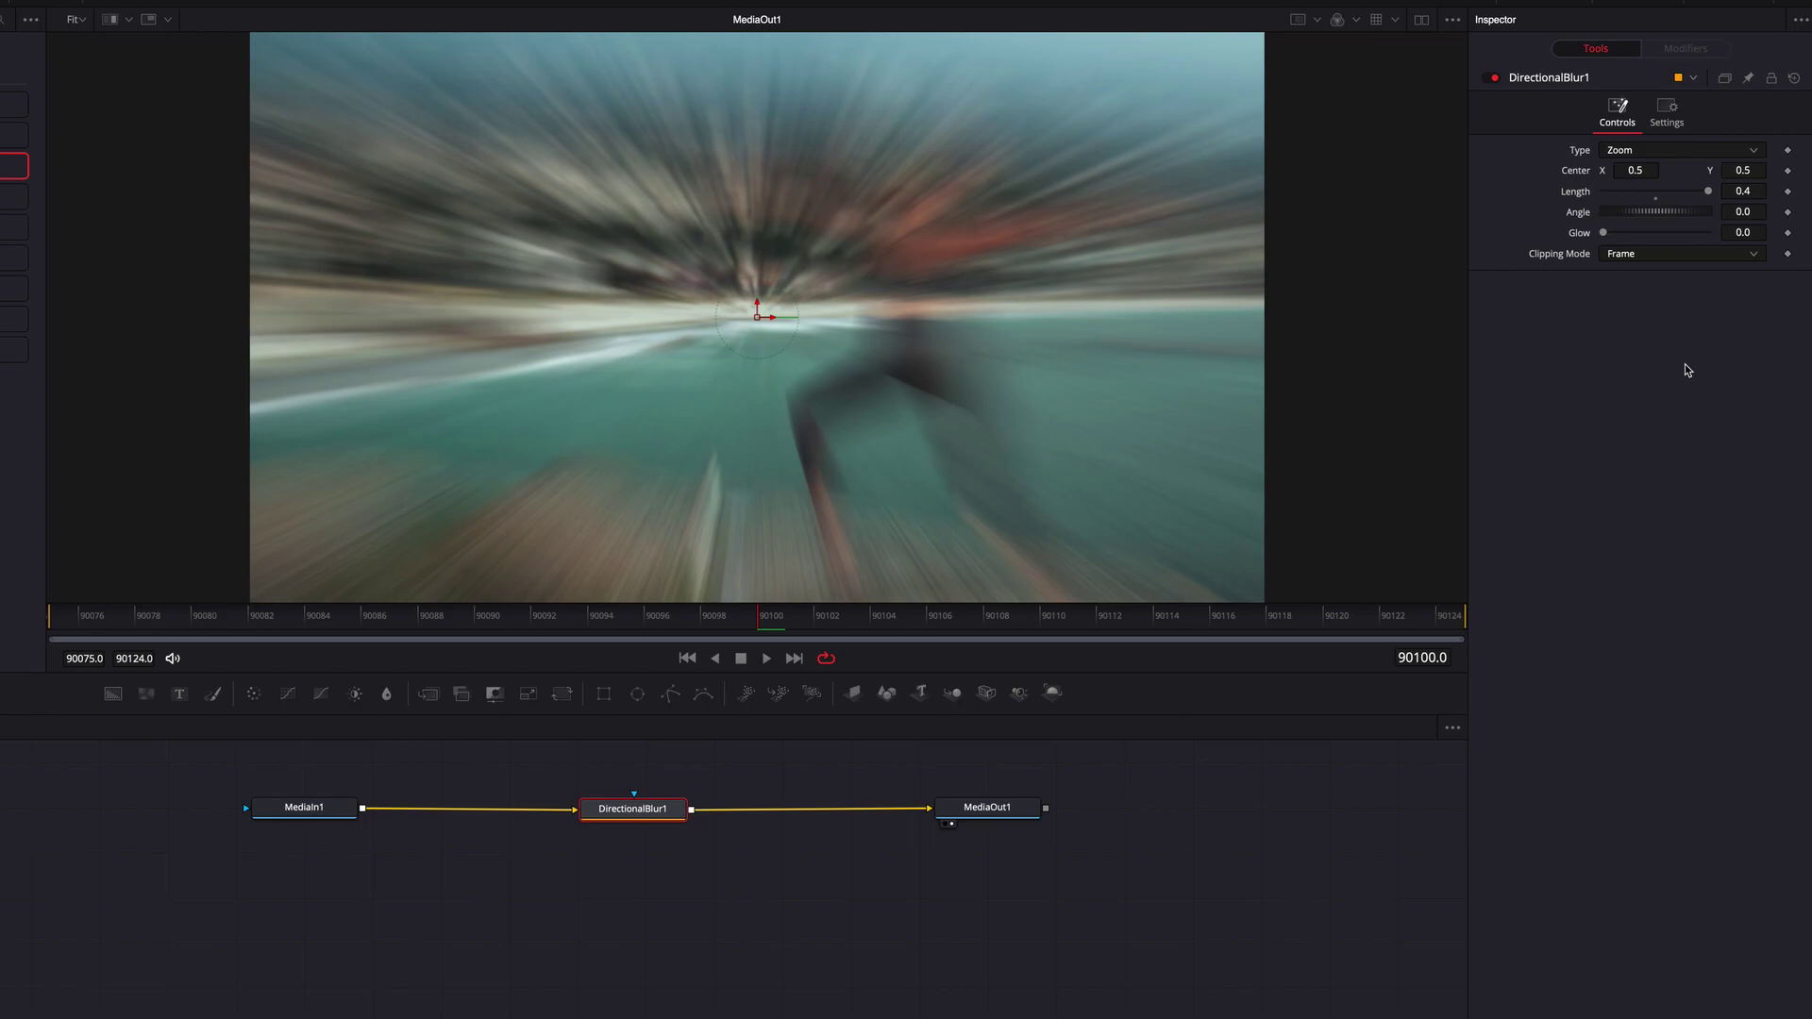
{"action": "key", "text": "Left"}
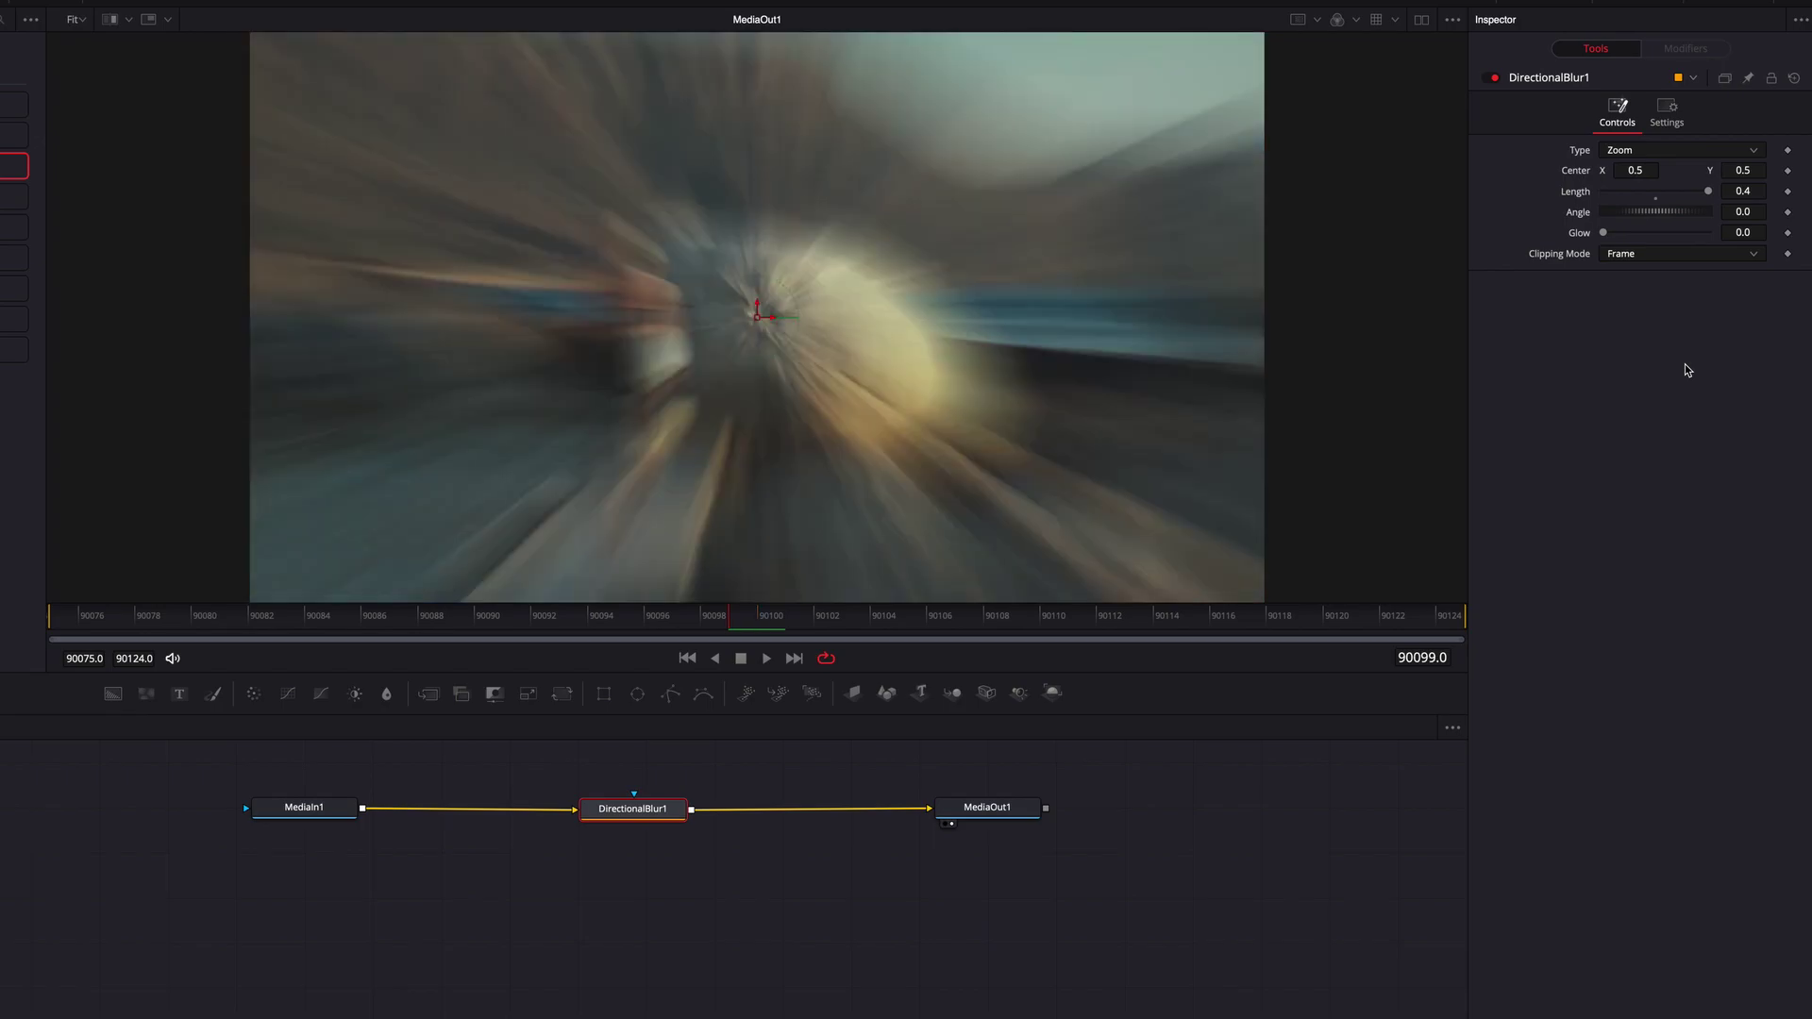
{"action": "key", "text": "Right"}
{"action": "key", "text": "Left"}
{"action": "key", "text": "Right"}
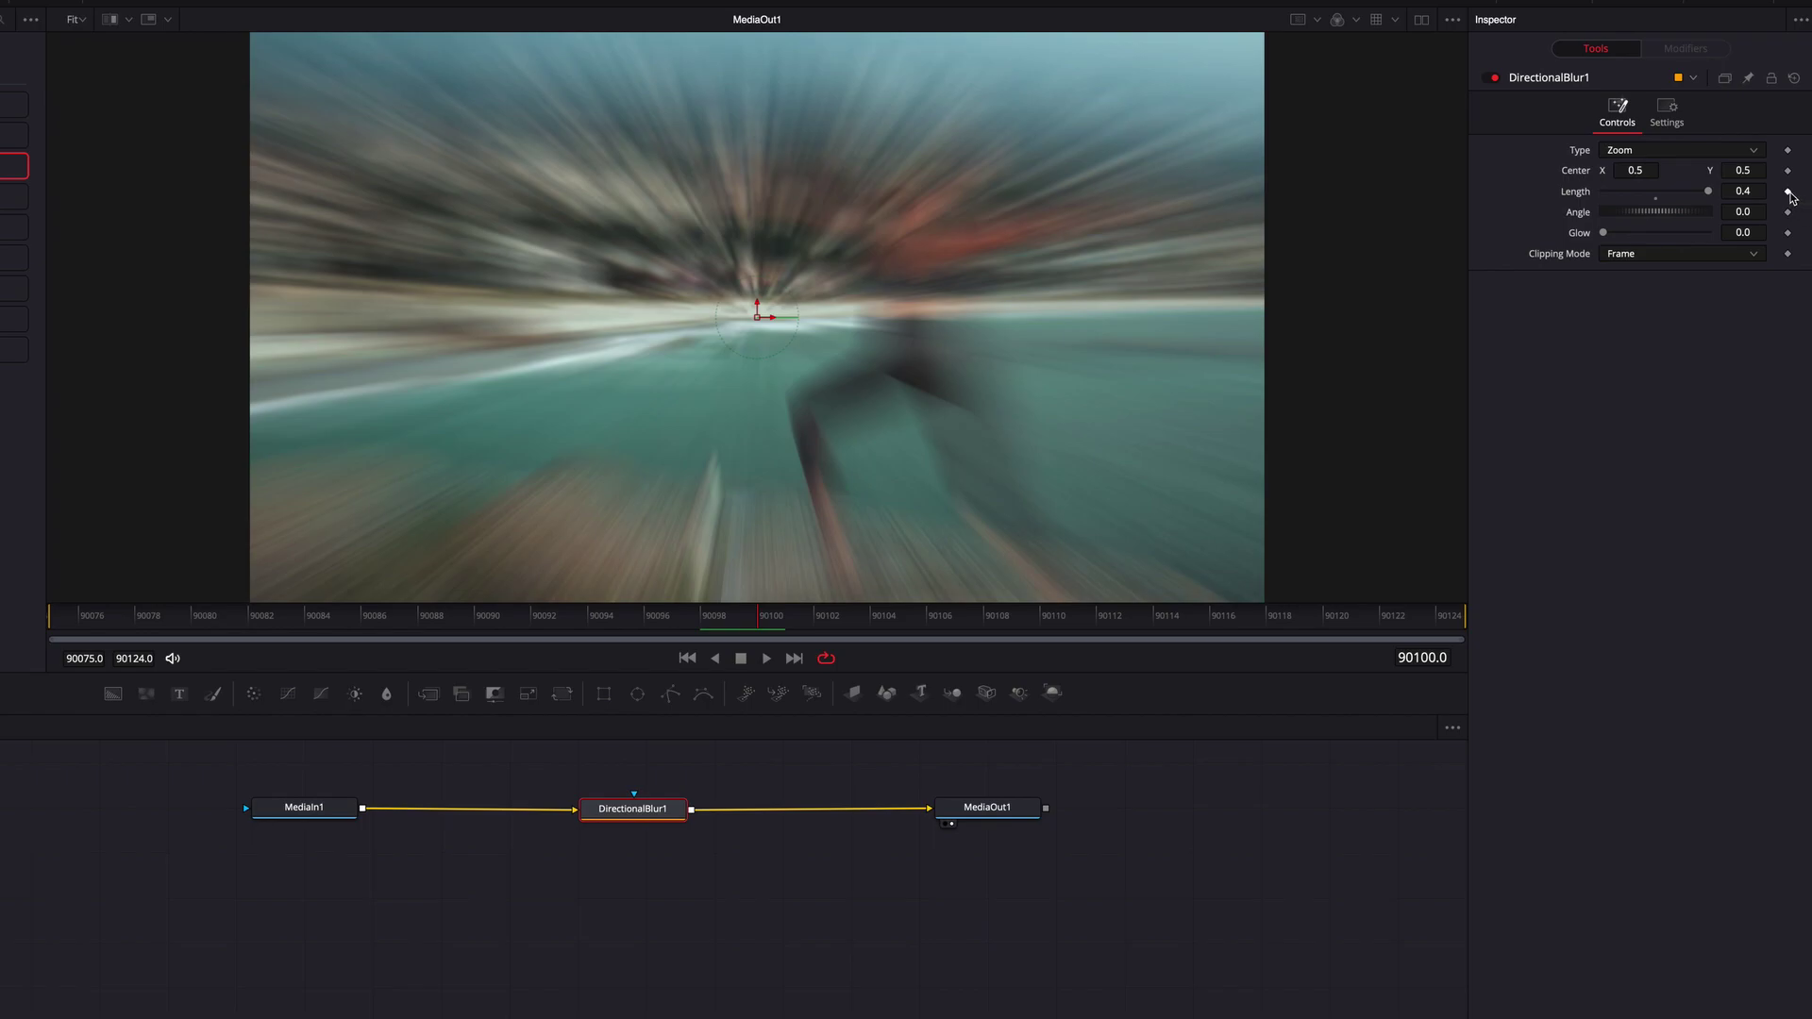
Step: Keyframe Length at 0.4 on the cut frame and 0 on the clip's first and last frames
{"action": "left_click", "coordinate": [1787, 191]}
{"action": "left_click", "coordinate": [67, 618]}
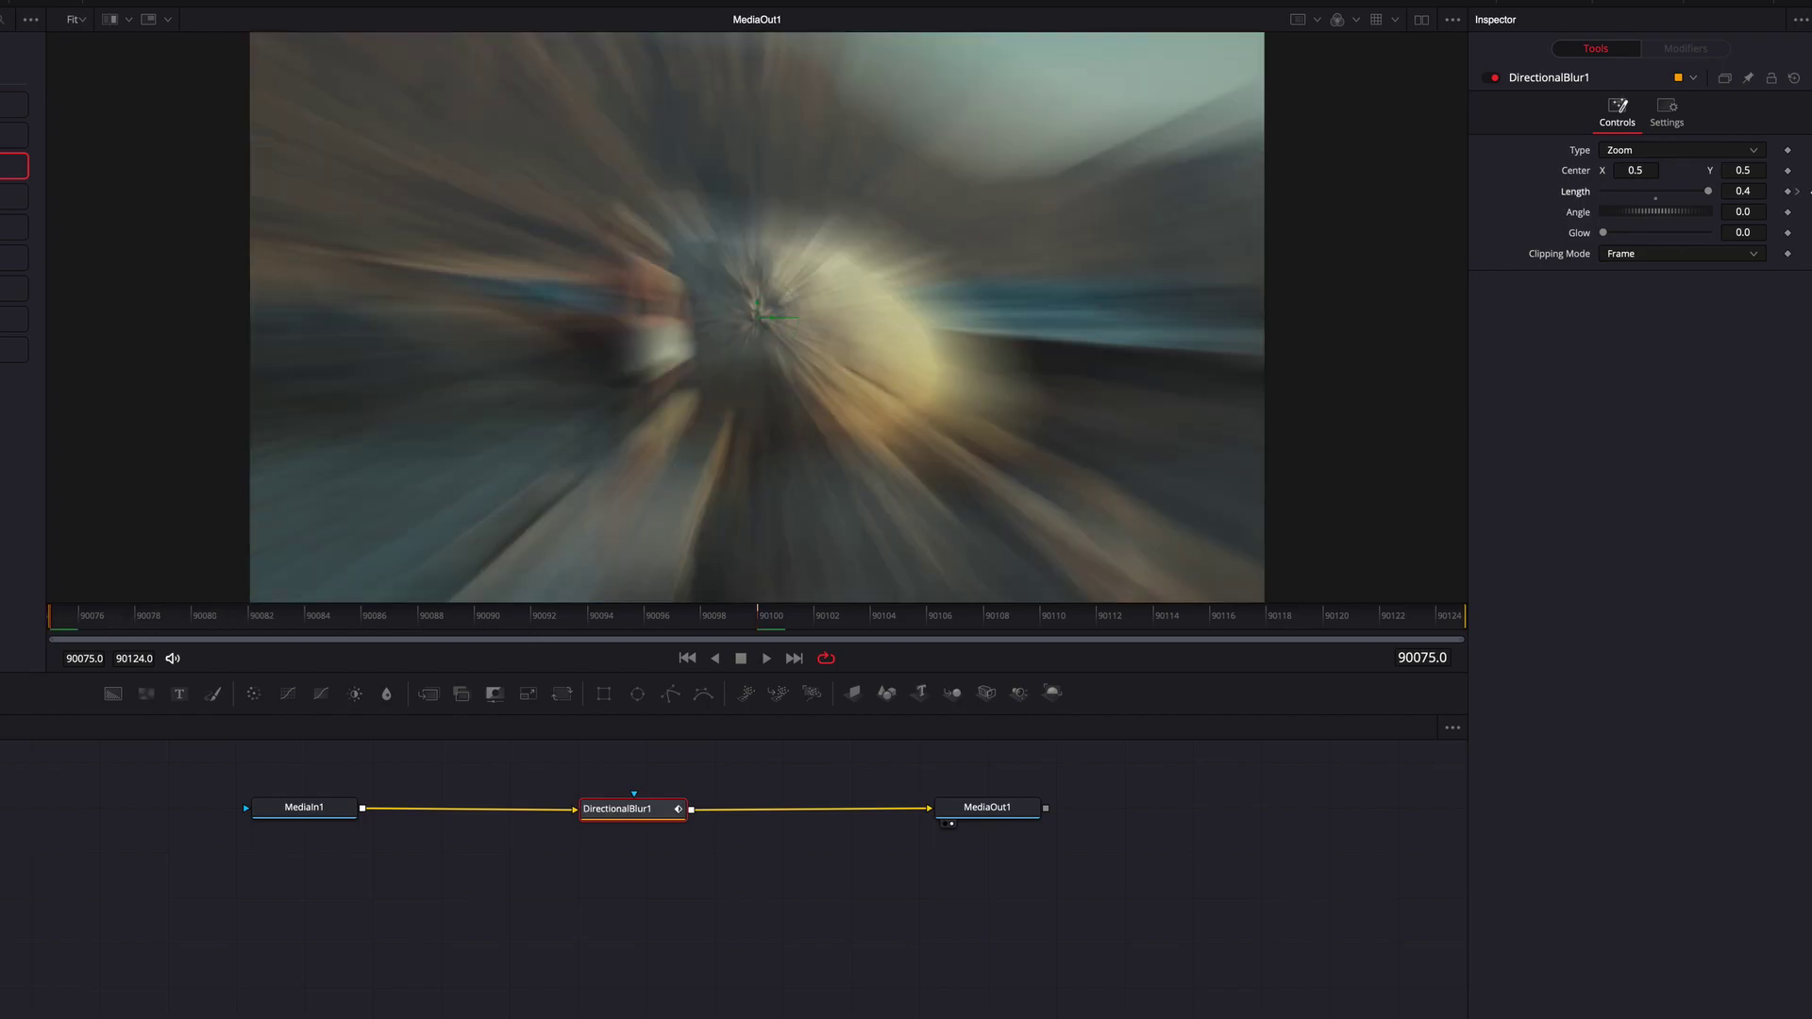
{"action": "left_click", "coordinate": [1656, 196]}
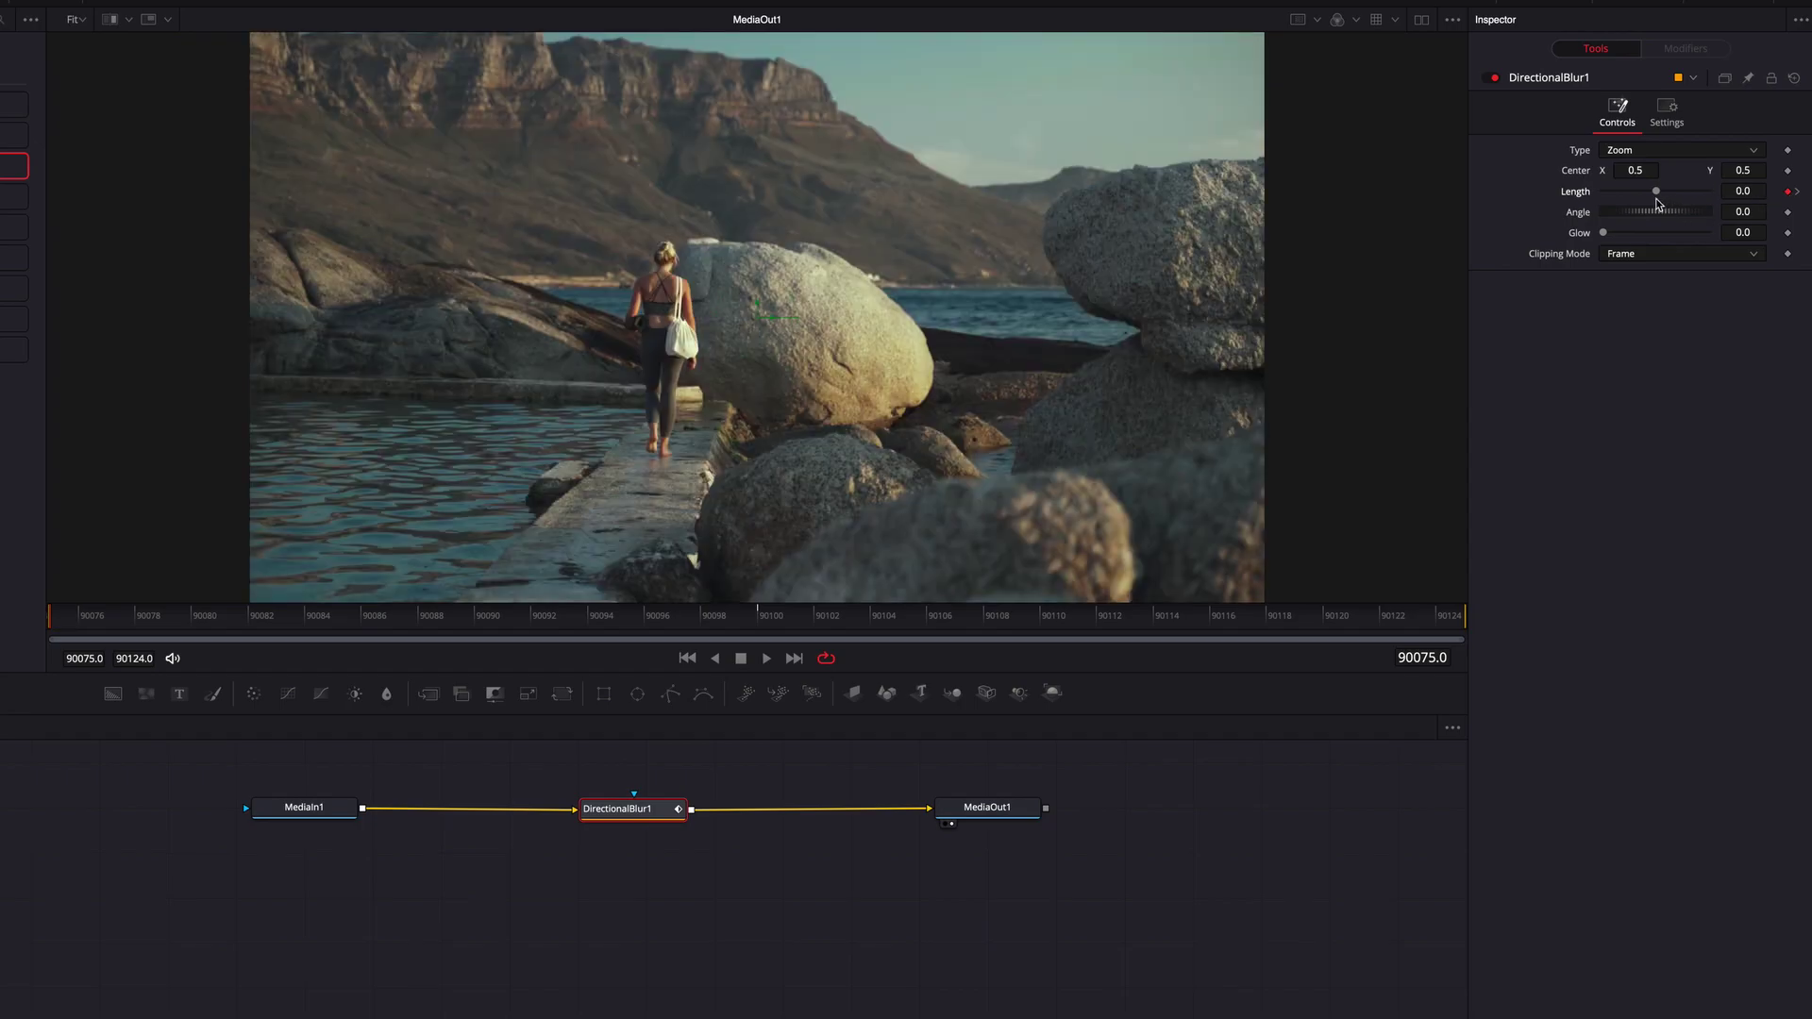
{"action": "left_click_drag", "start_coordinate": [1414, 628], "coordinate": [1456, 625]}
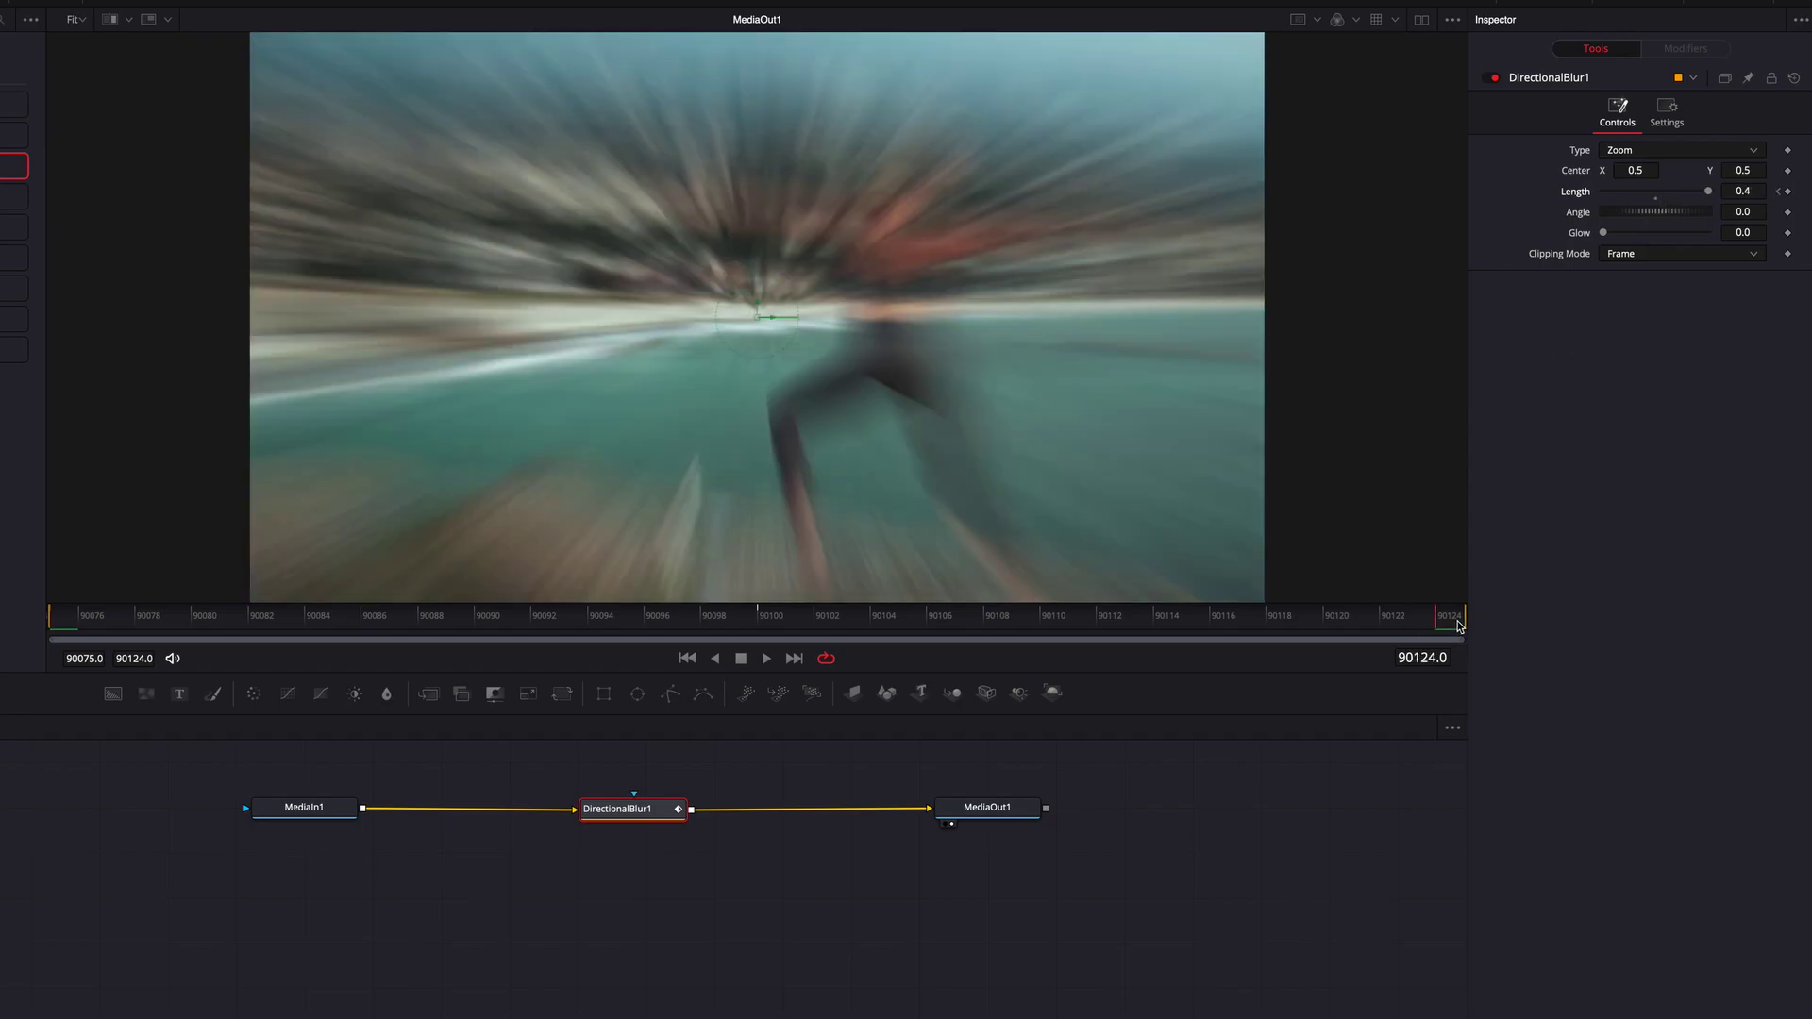
{"action": "left_click", "coordinate": [1656, 195]}
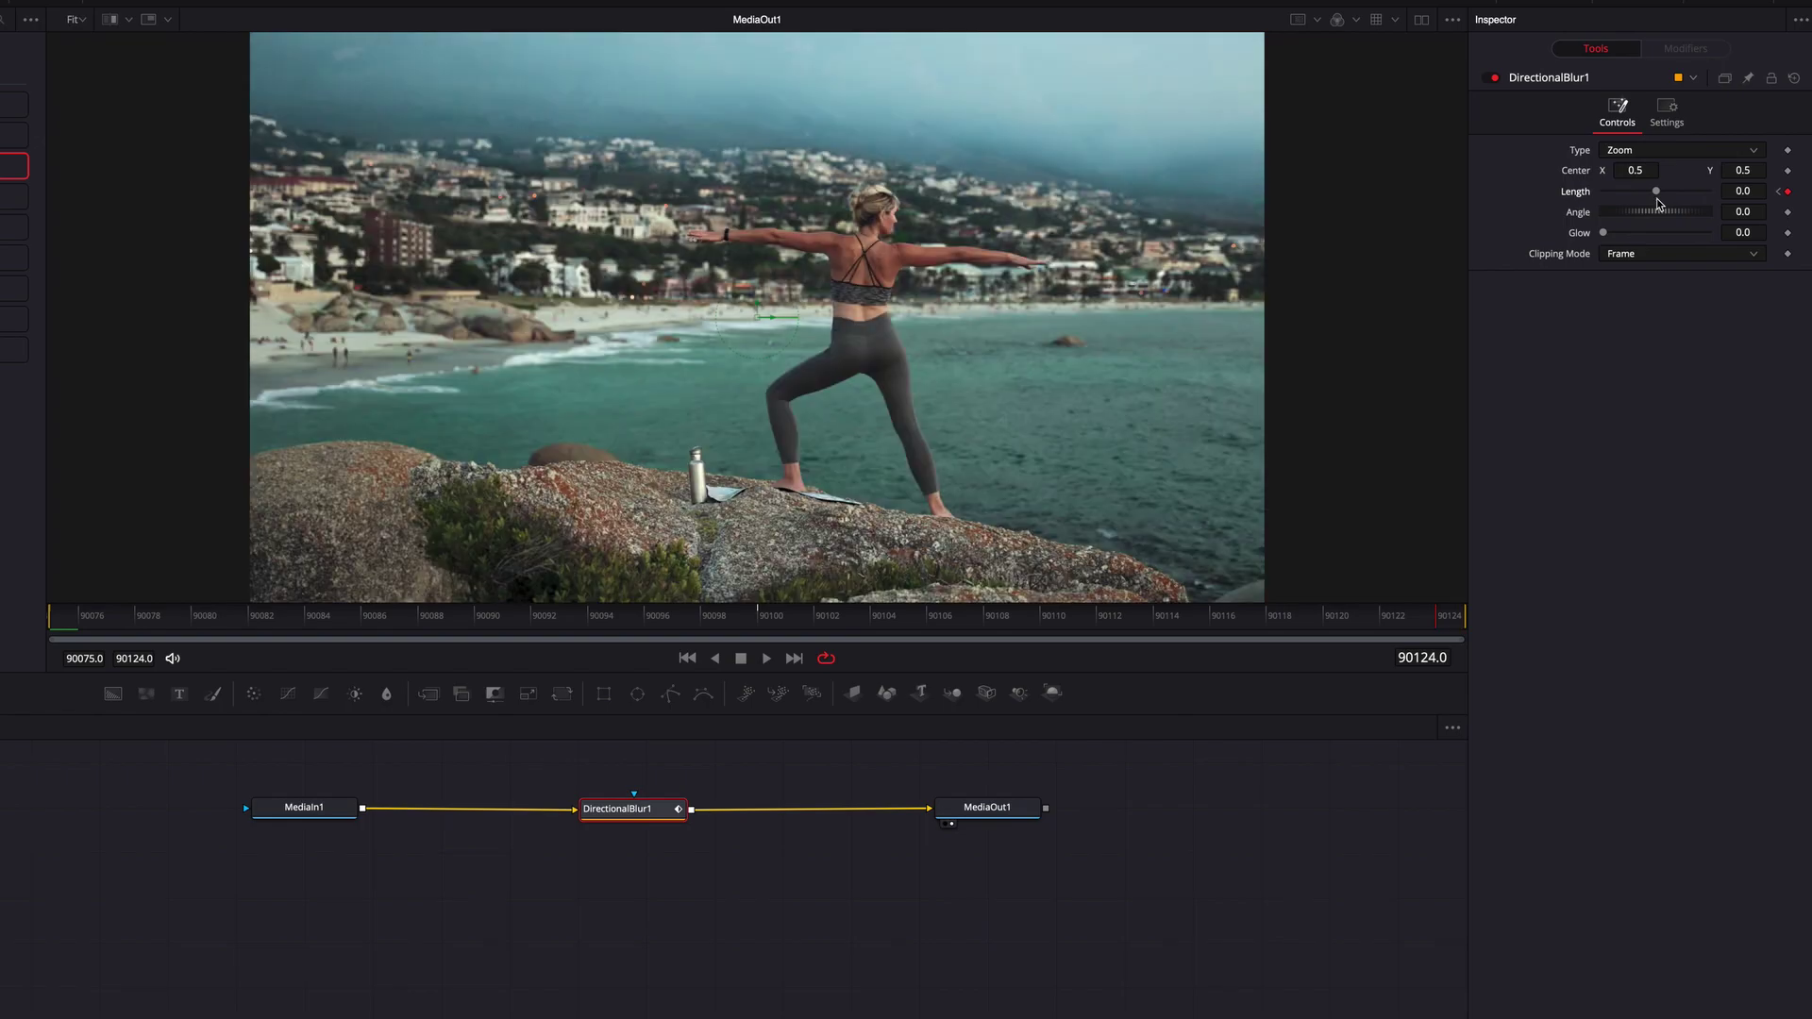
{"action": "left_click", "coordinate": [1786, 192]}
{"action": "left_click", "coordinate": [1780, 193]}
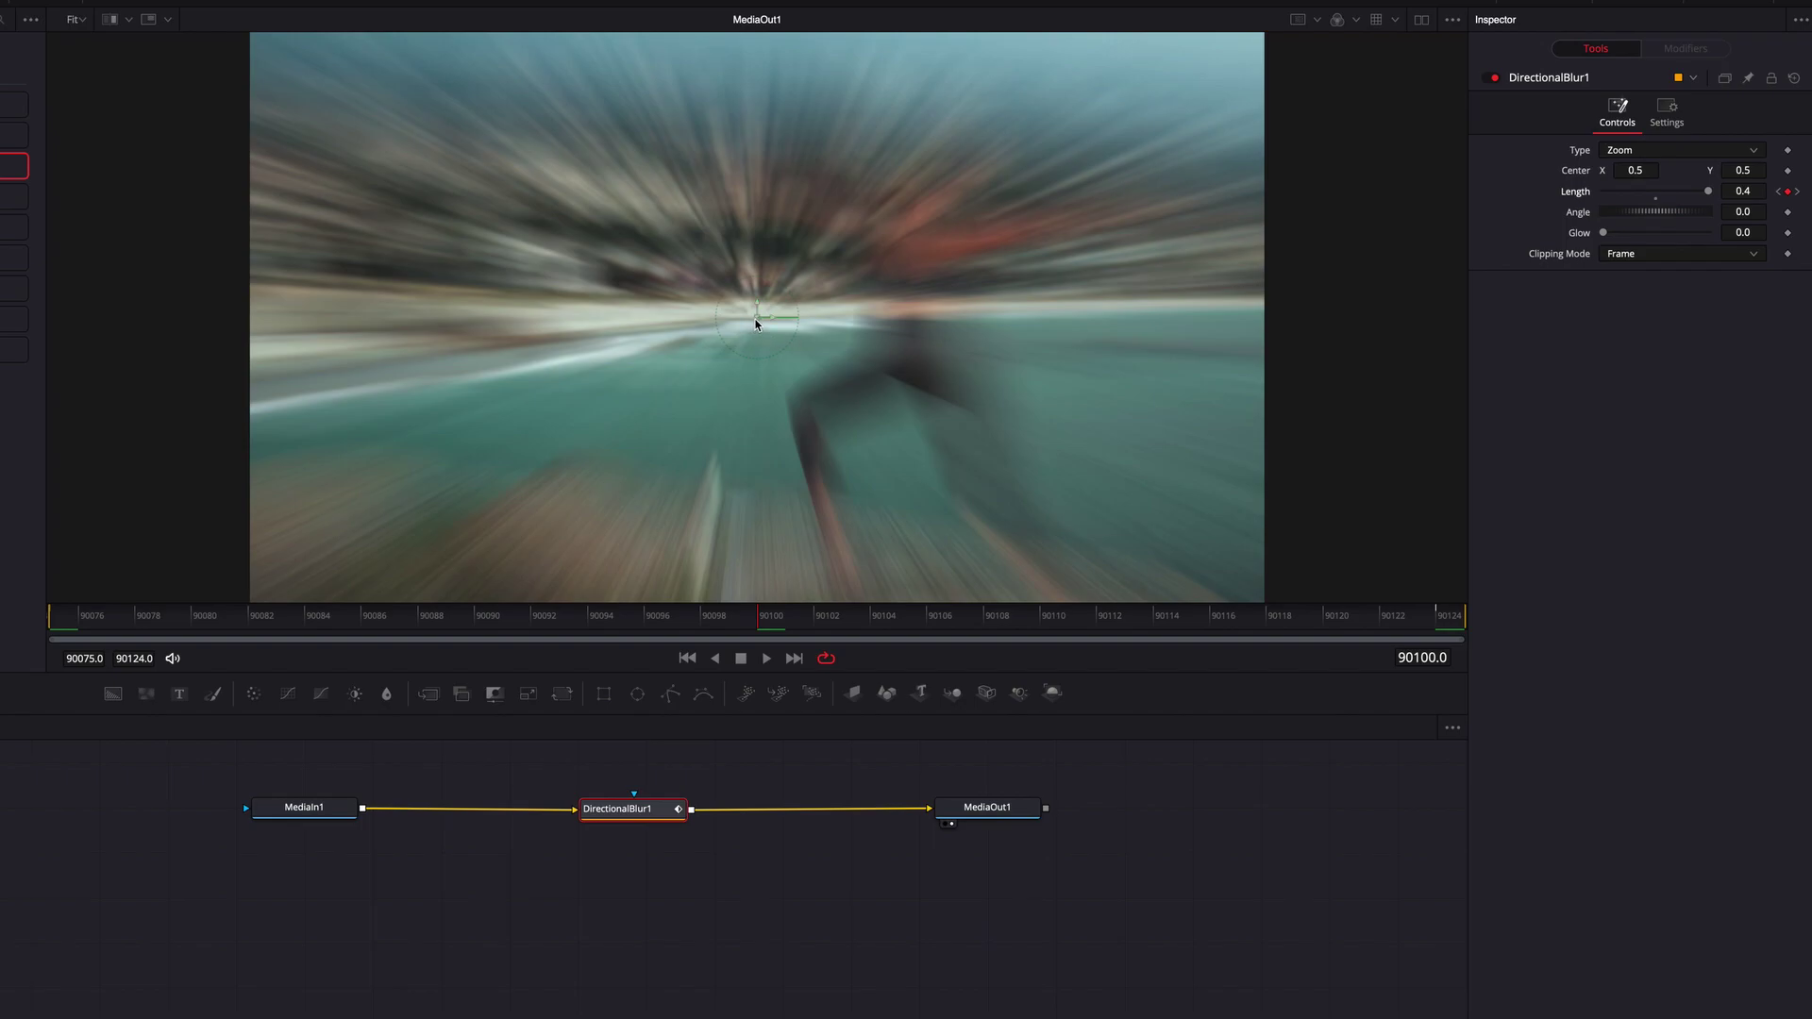
Step: Keyframe the blur Center on the walker at 90099 and on the runner at 90100
{"action": "mouse_move", "coordinate": [758, 318]}
{"action": "left_mouse_down"}
{"action": "mouse_move", "coordinate": [883, 291]}
{"action": "mouse_move", "coordinate": [642, 302]}
{"action": "mouse_move", "coordinate": [663, 312]}
{"action": "left_mouse_up"}
{"action": "key", "text": "Left"}
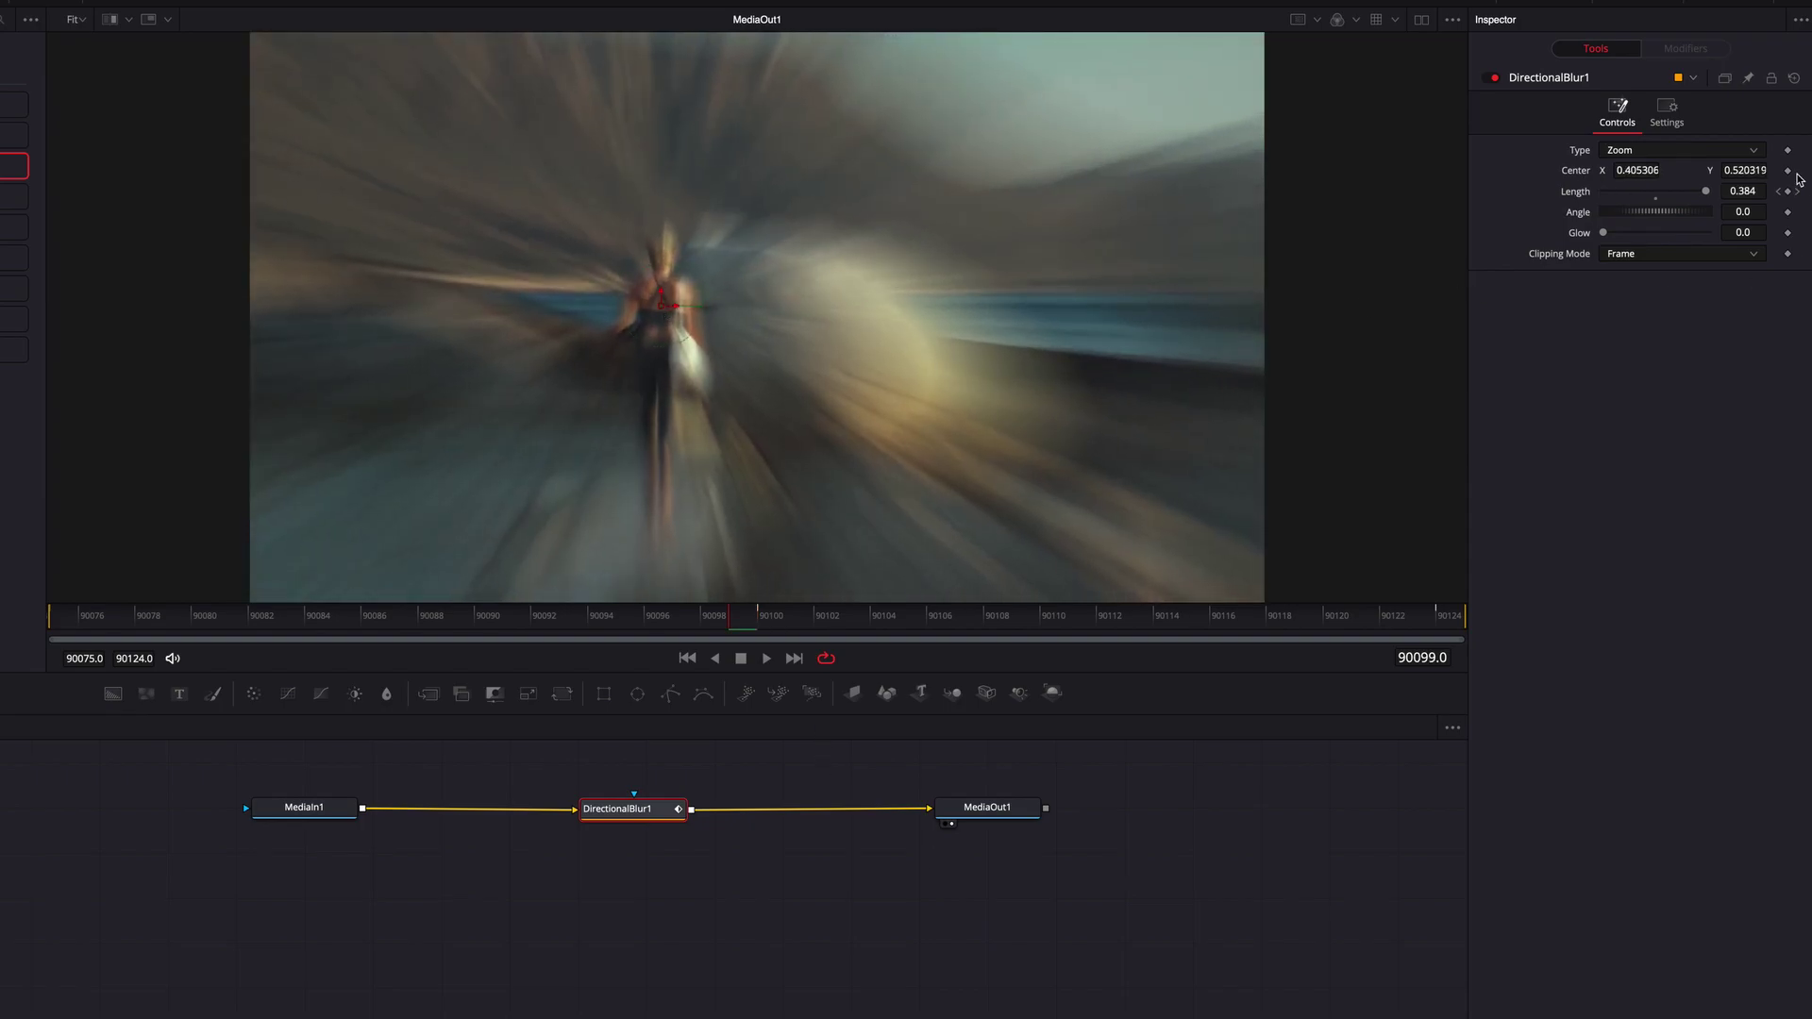
{"action": "left_click", "coordinate": [1788, 171]}
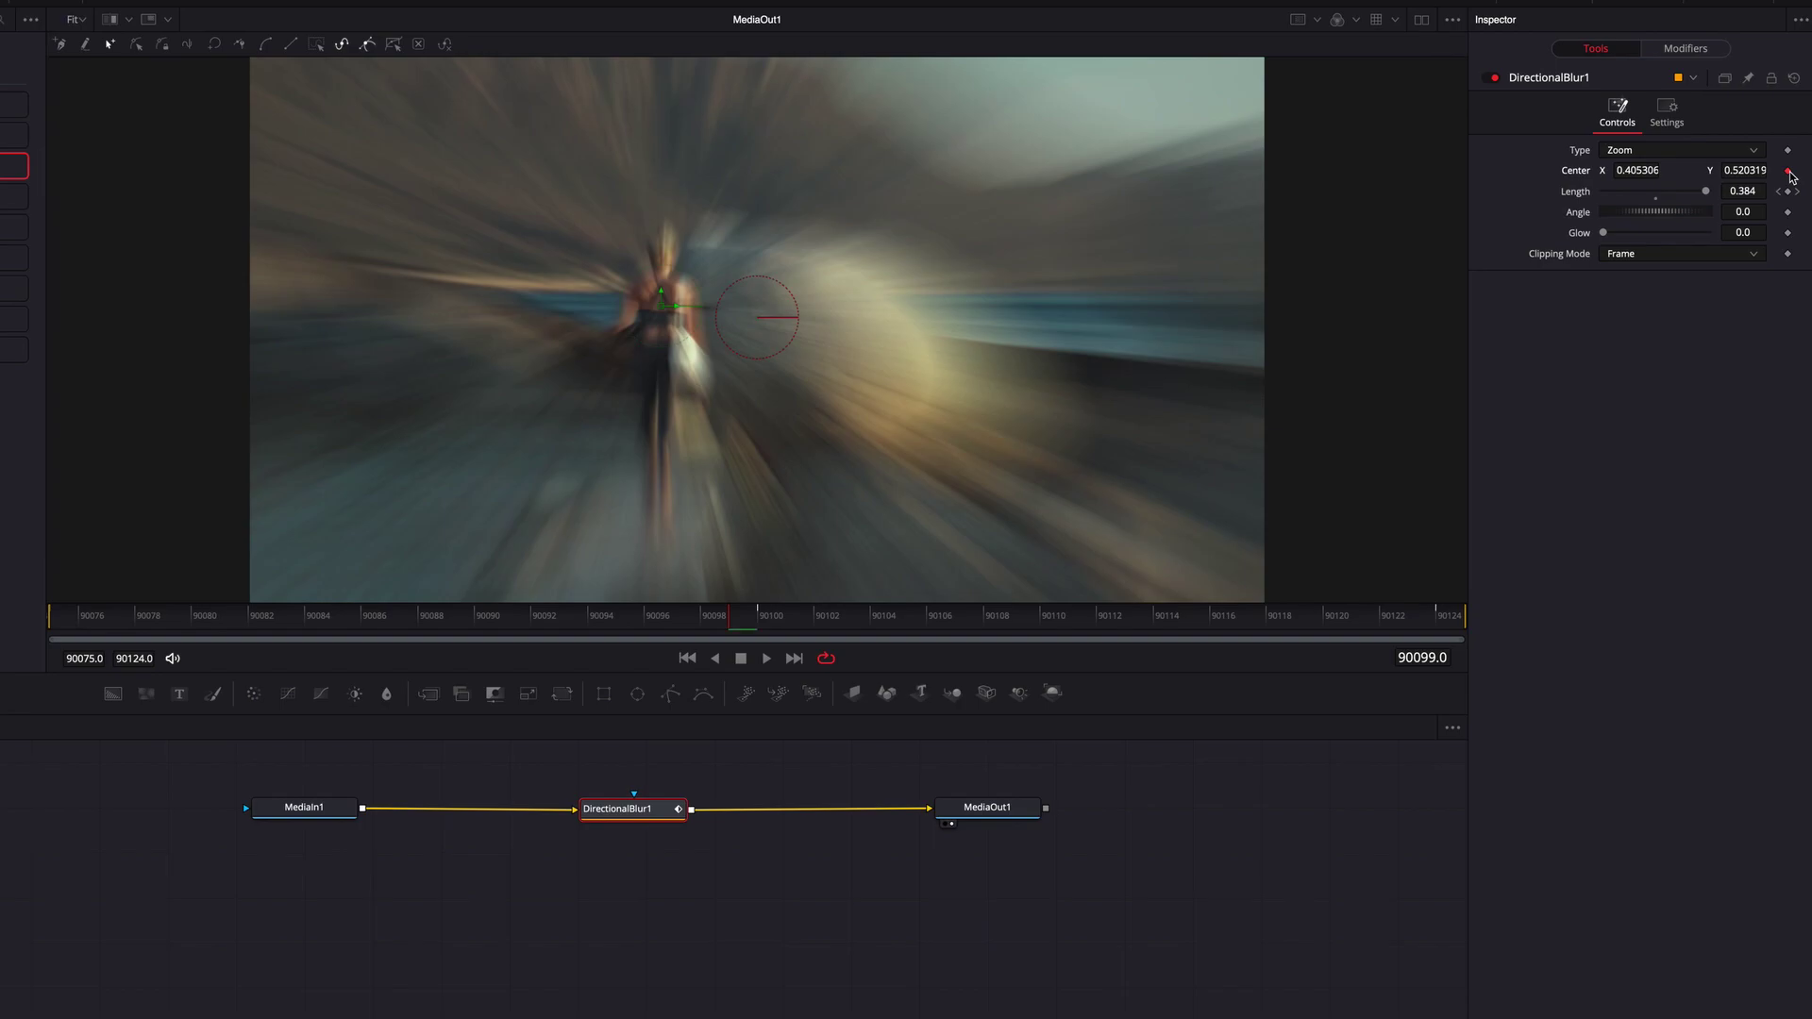
{"action": "key", "text": "Right"}
{"action": "left_click", "coordinate": [1788, 170]}
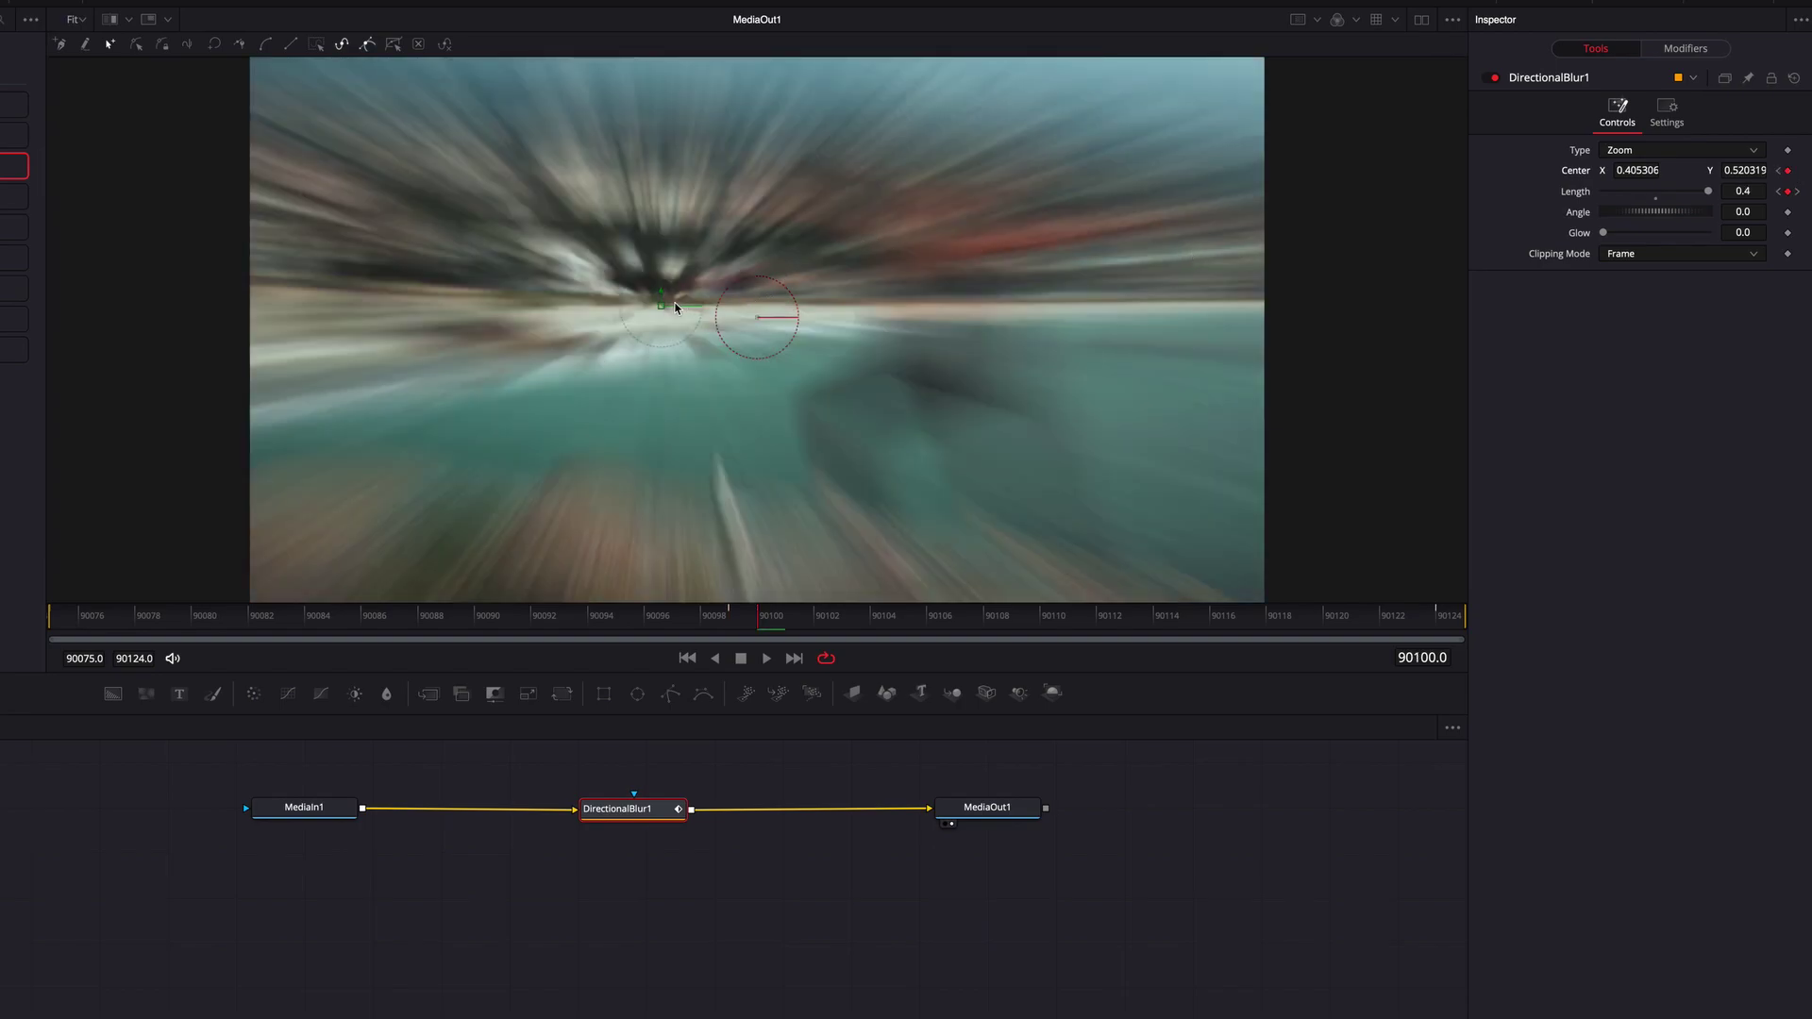
{"action": "left_click_drag", "start_coordinate": [662, 311], "coordinate": [887, 293]}
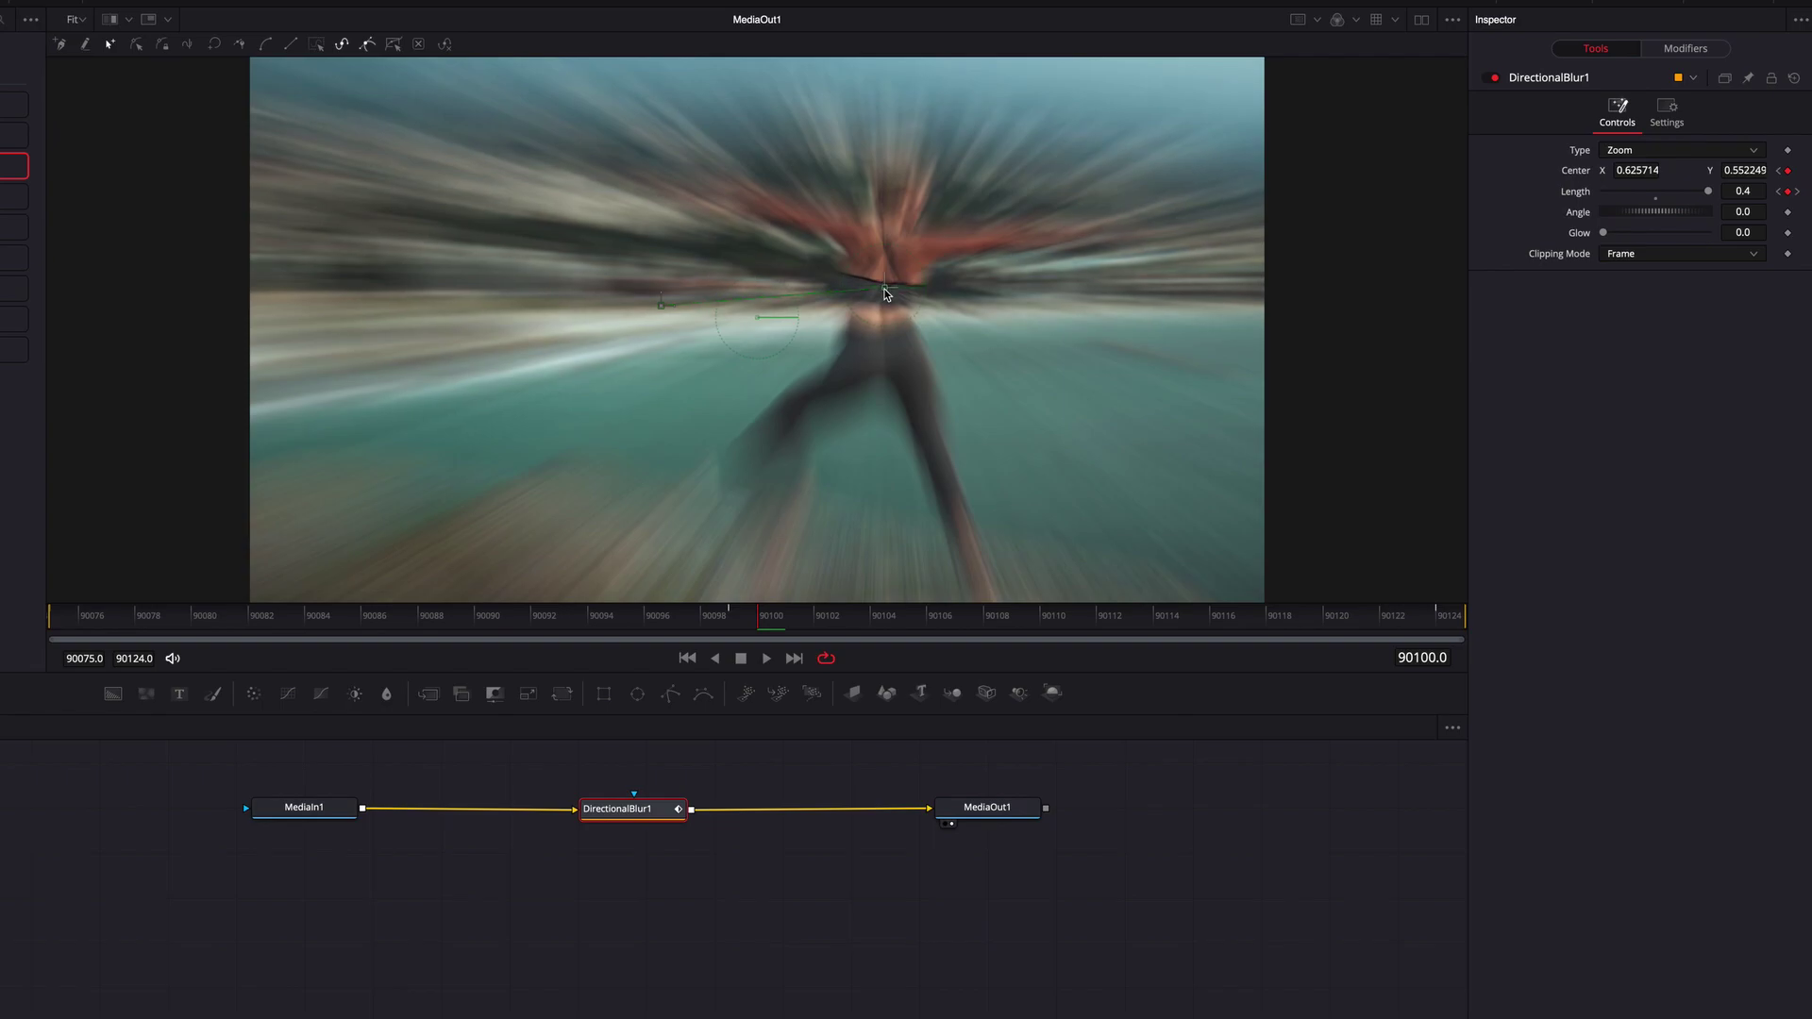
Step: Play back the zoom-blur transition on the Edit page, then reopen the adjustment clip in Fusion
{"action": "left_click", "coordinate": [788, 779]}
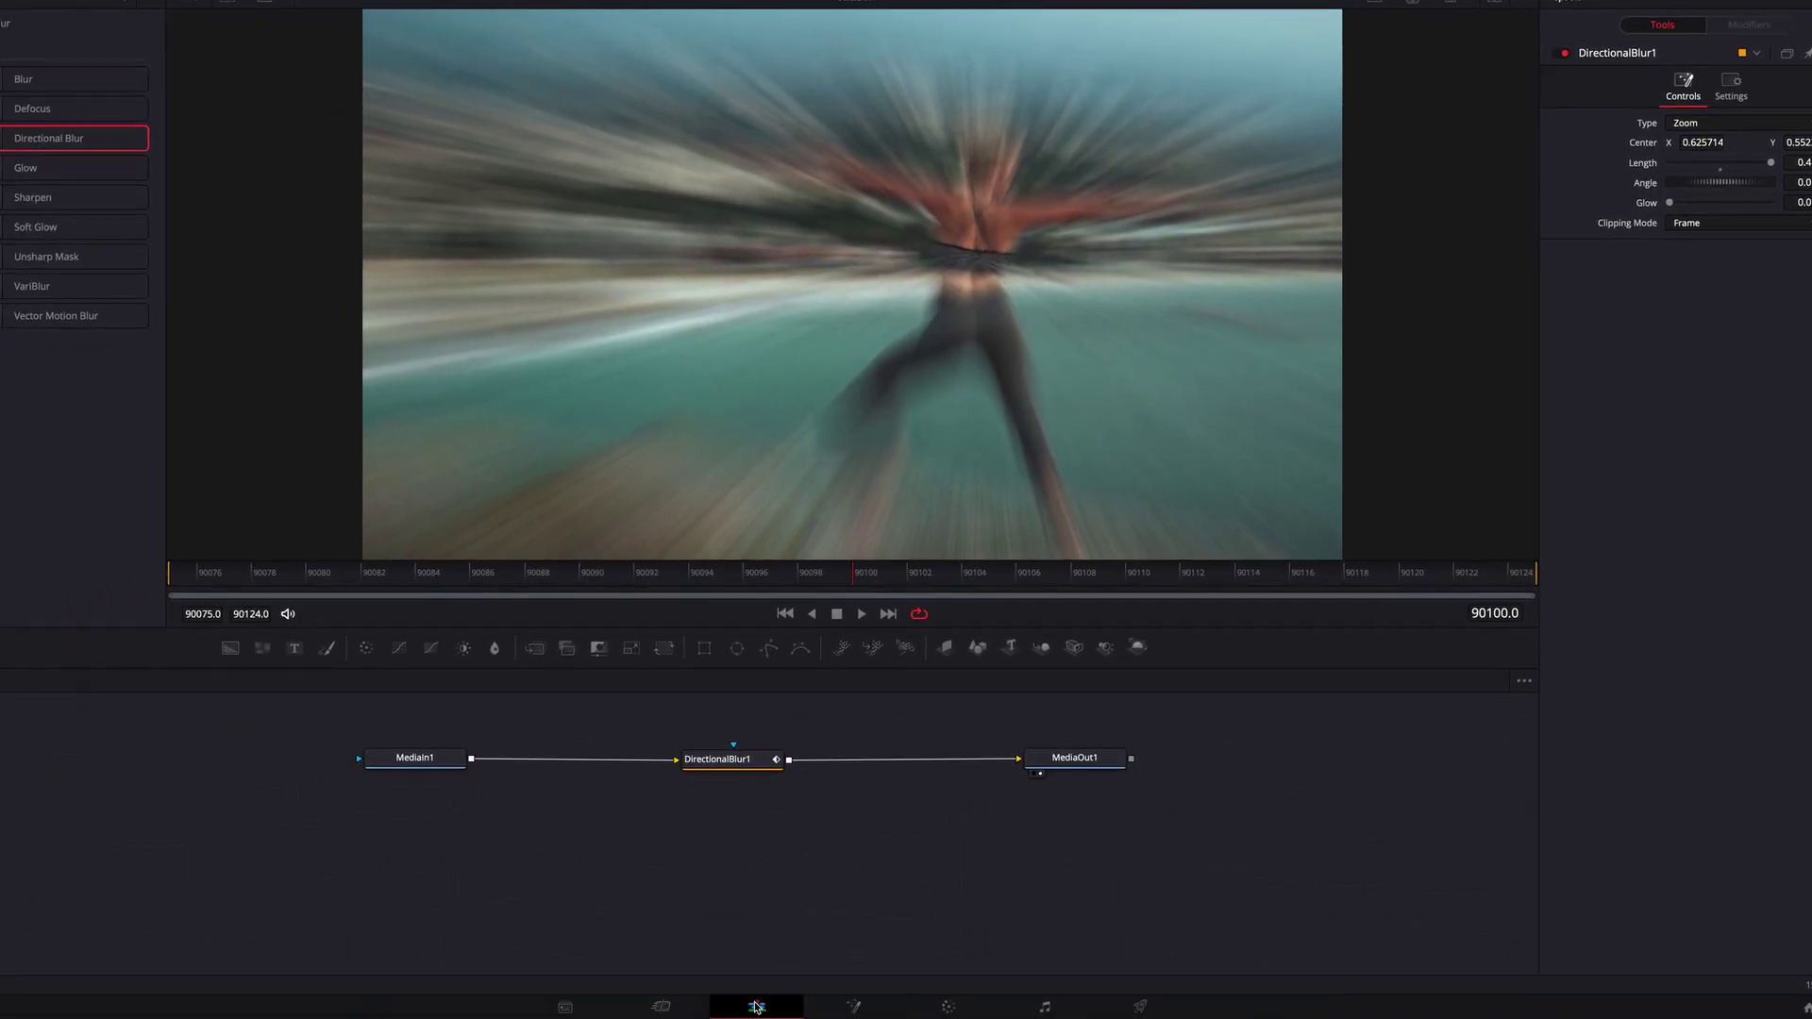
{"action": "left_click", "coordinate": [755, 1007]}
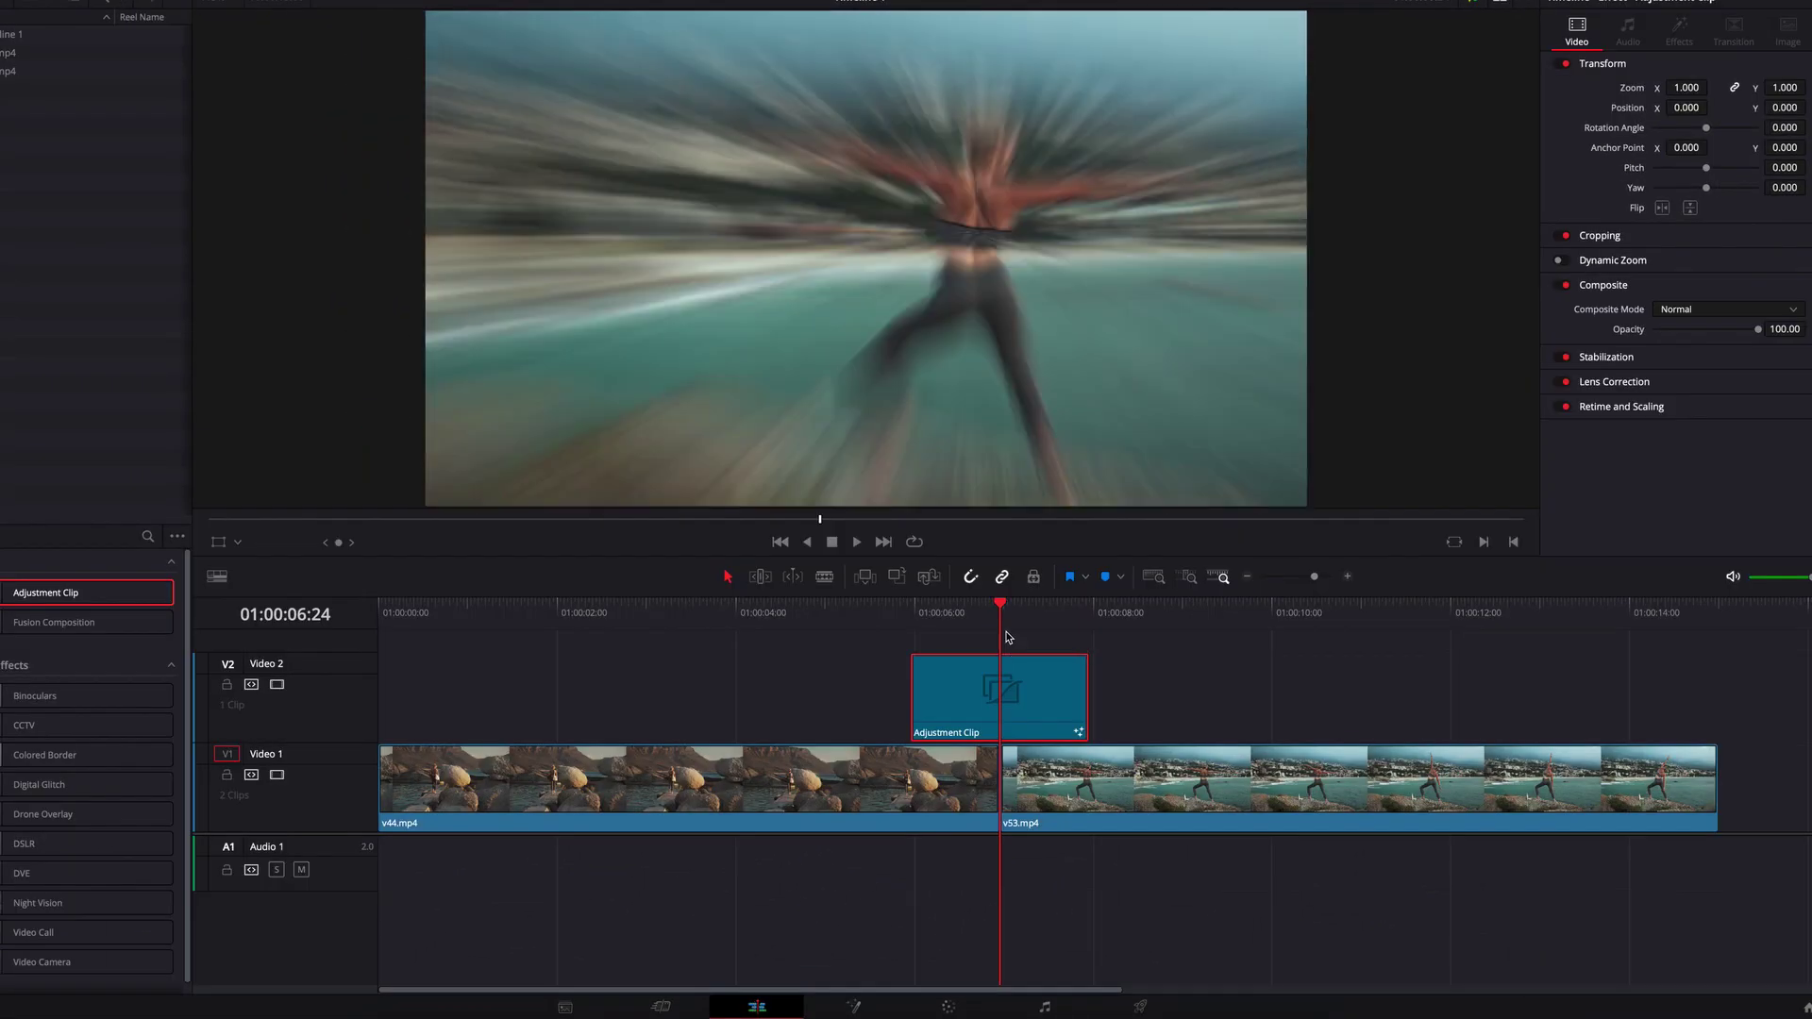
{"action": "left_click", "coordinate": [803, 606]}
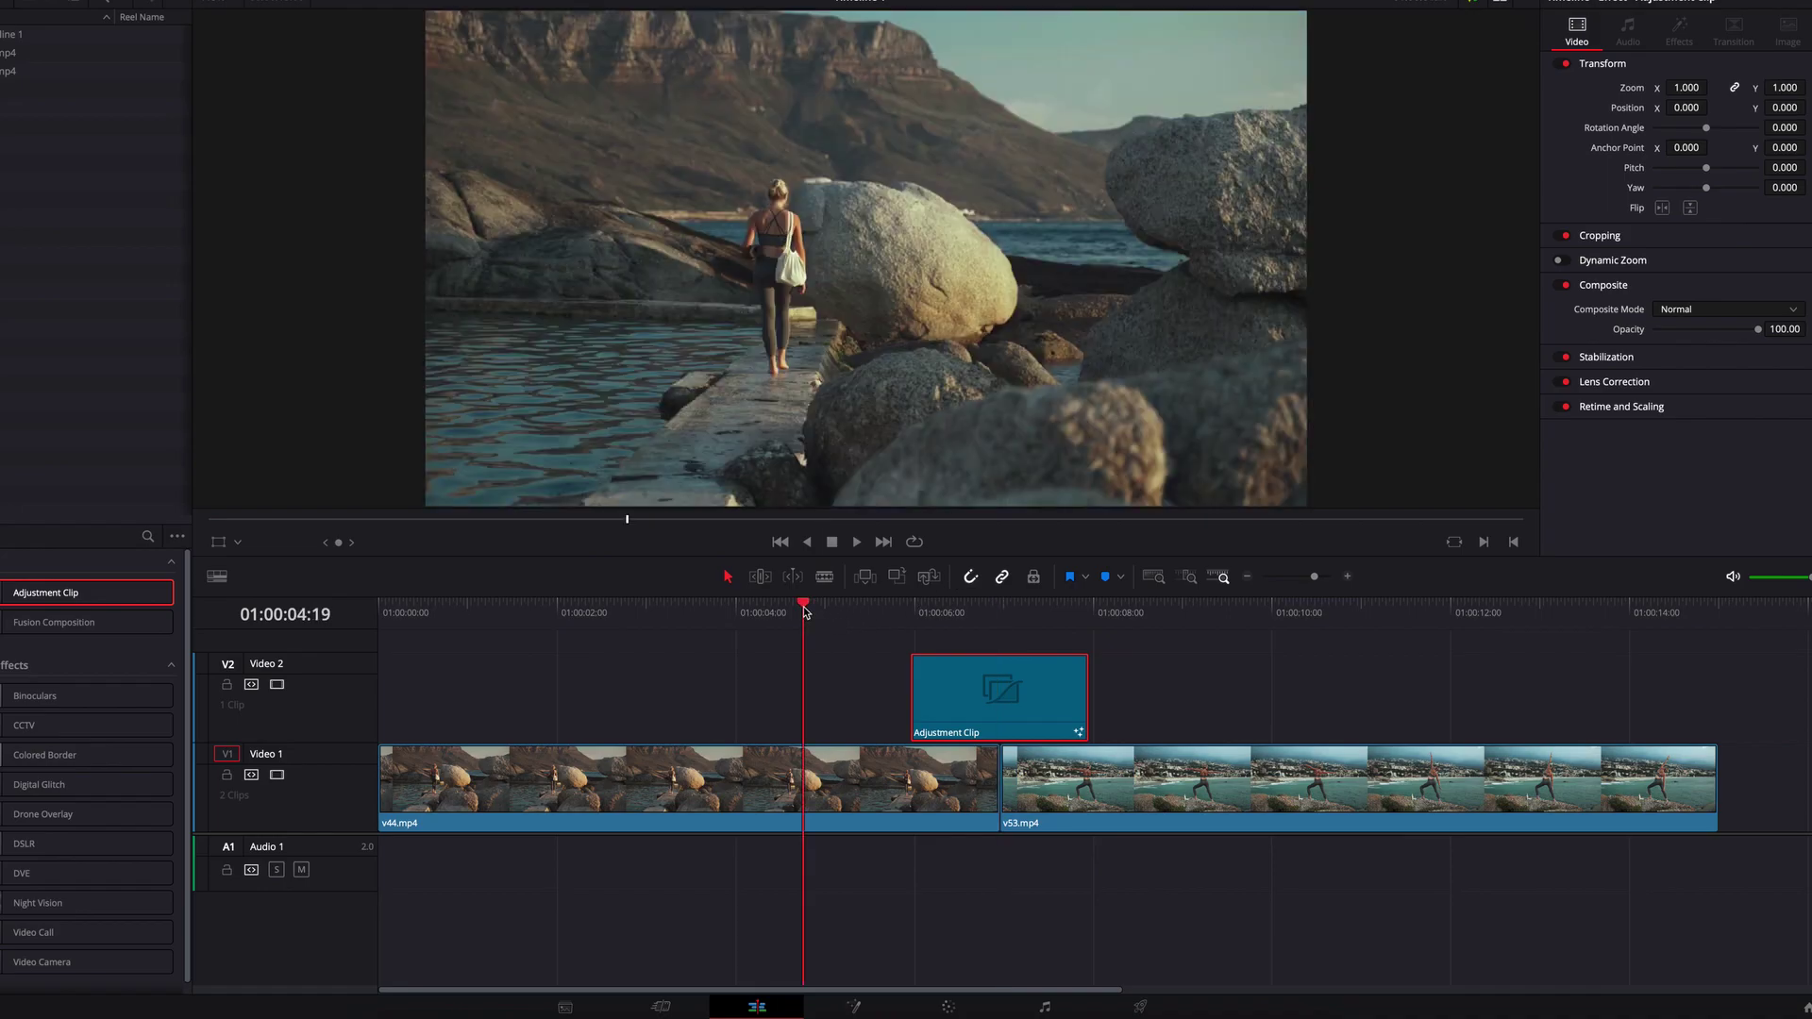
{"action": "key", "text": "space"}
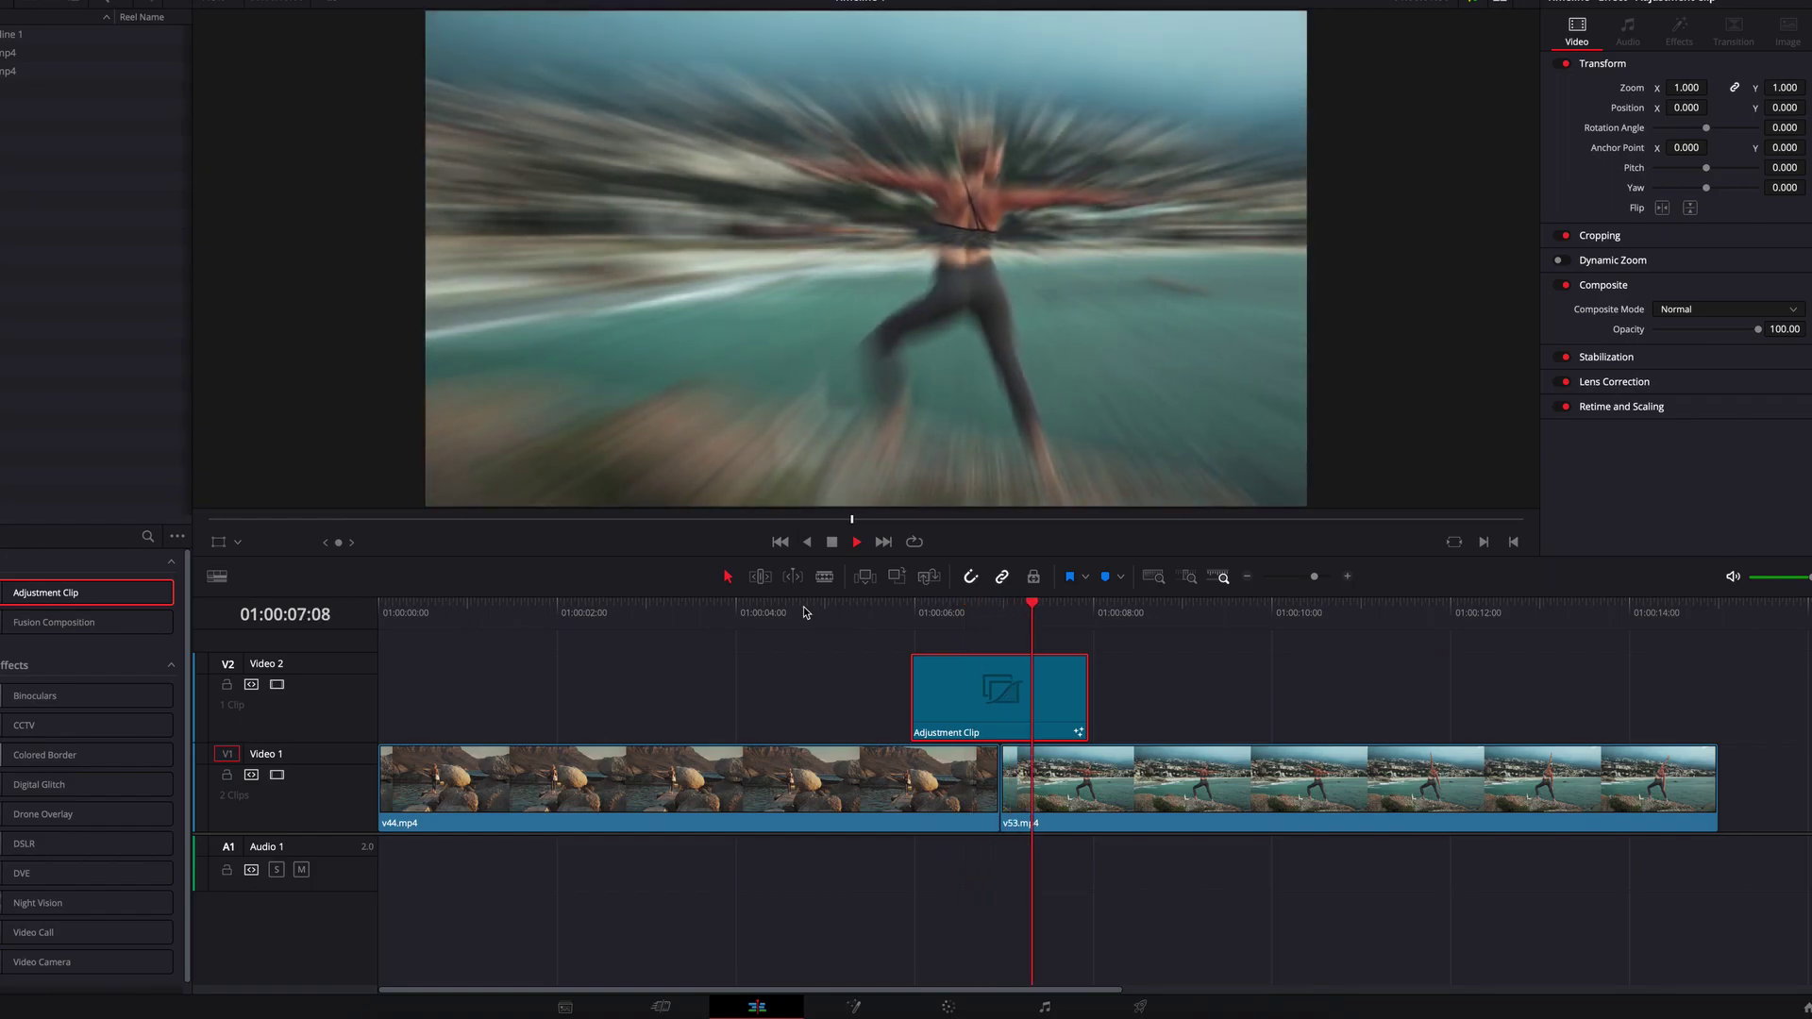
{"action": "left_click", "coordinate": [1000, 608]}
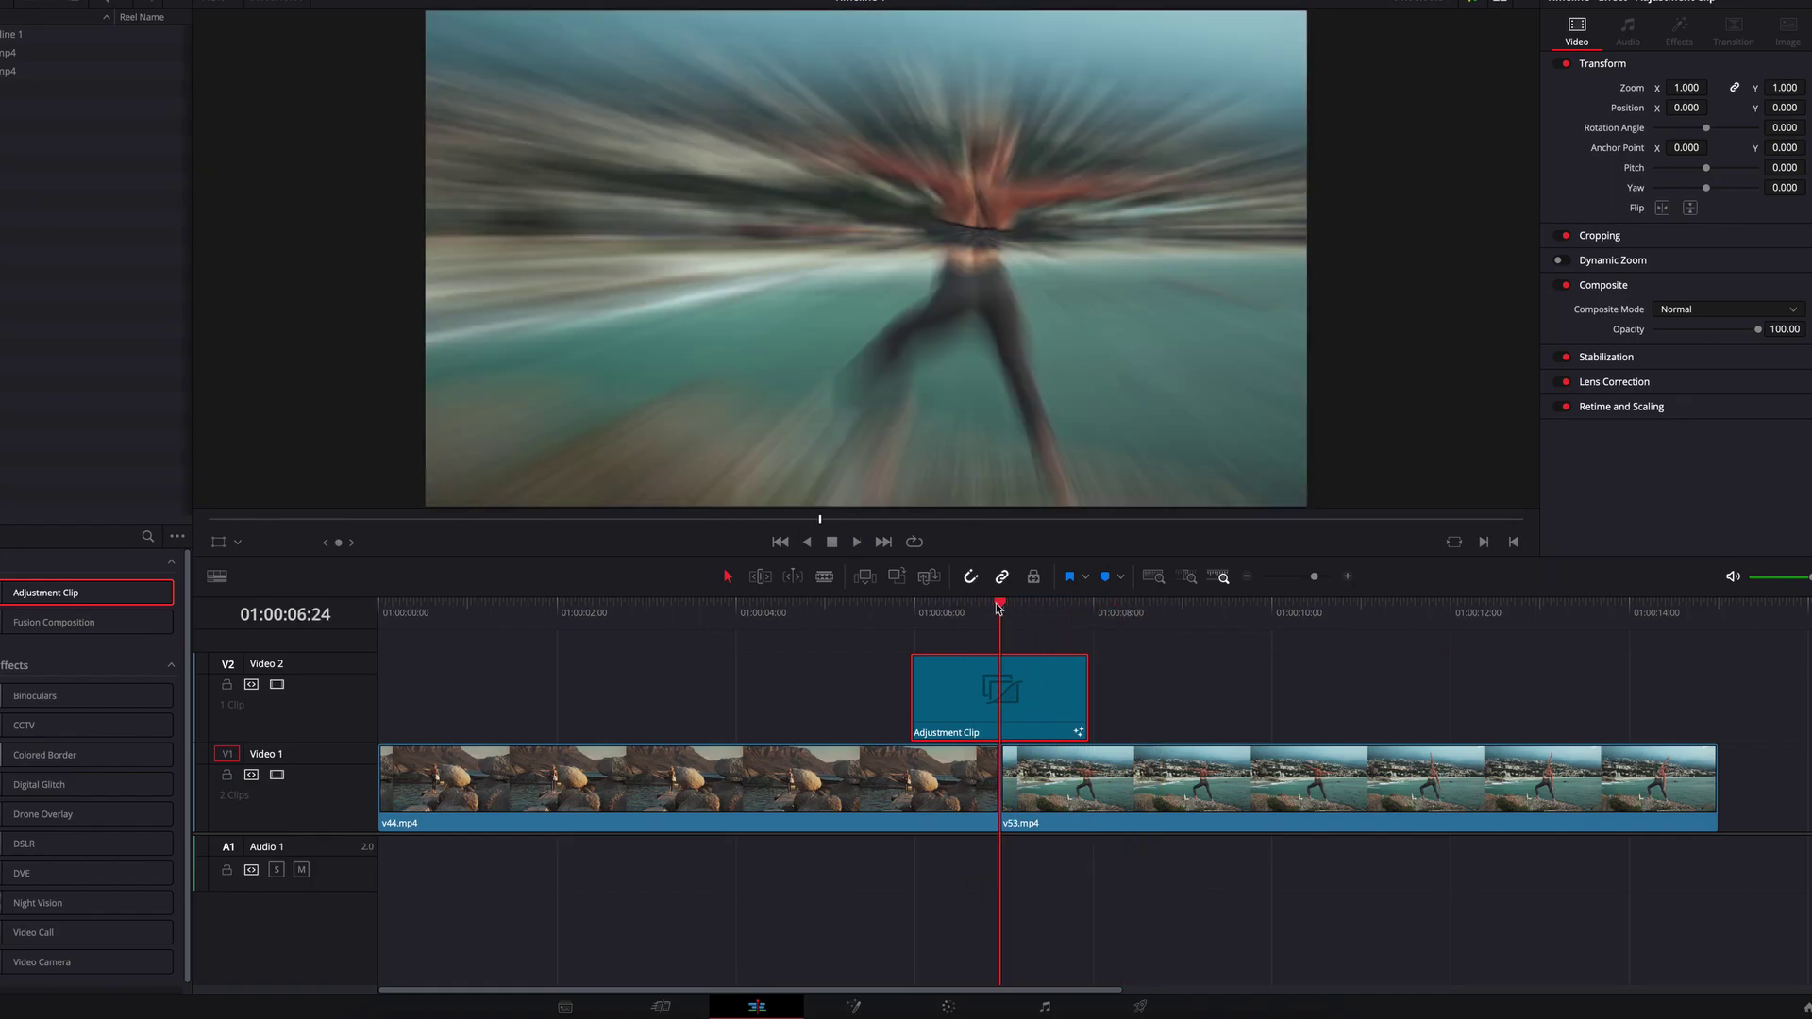
{"action": "left_click", "coordinate": [860, 1002]}
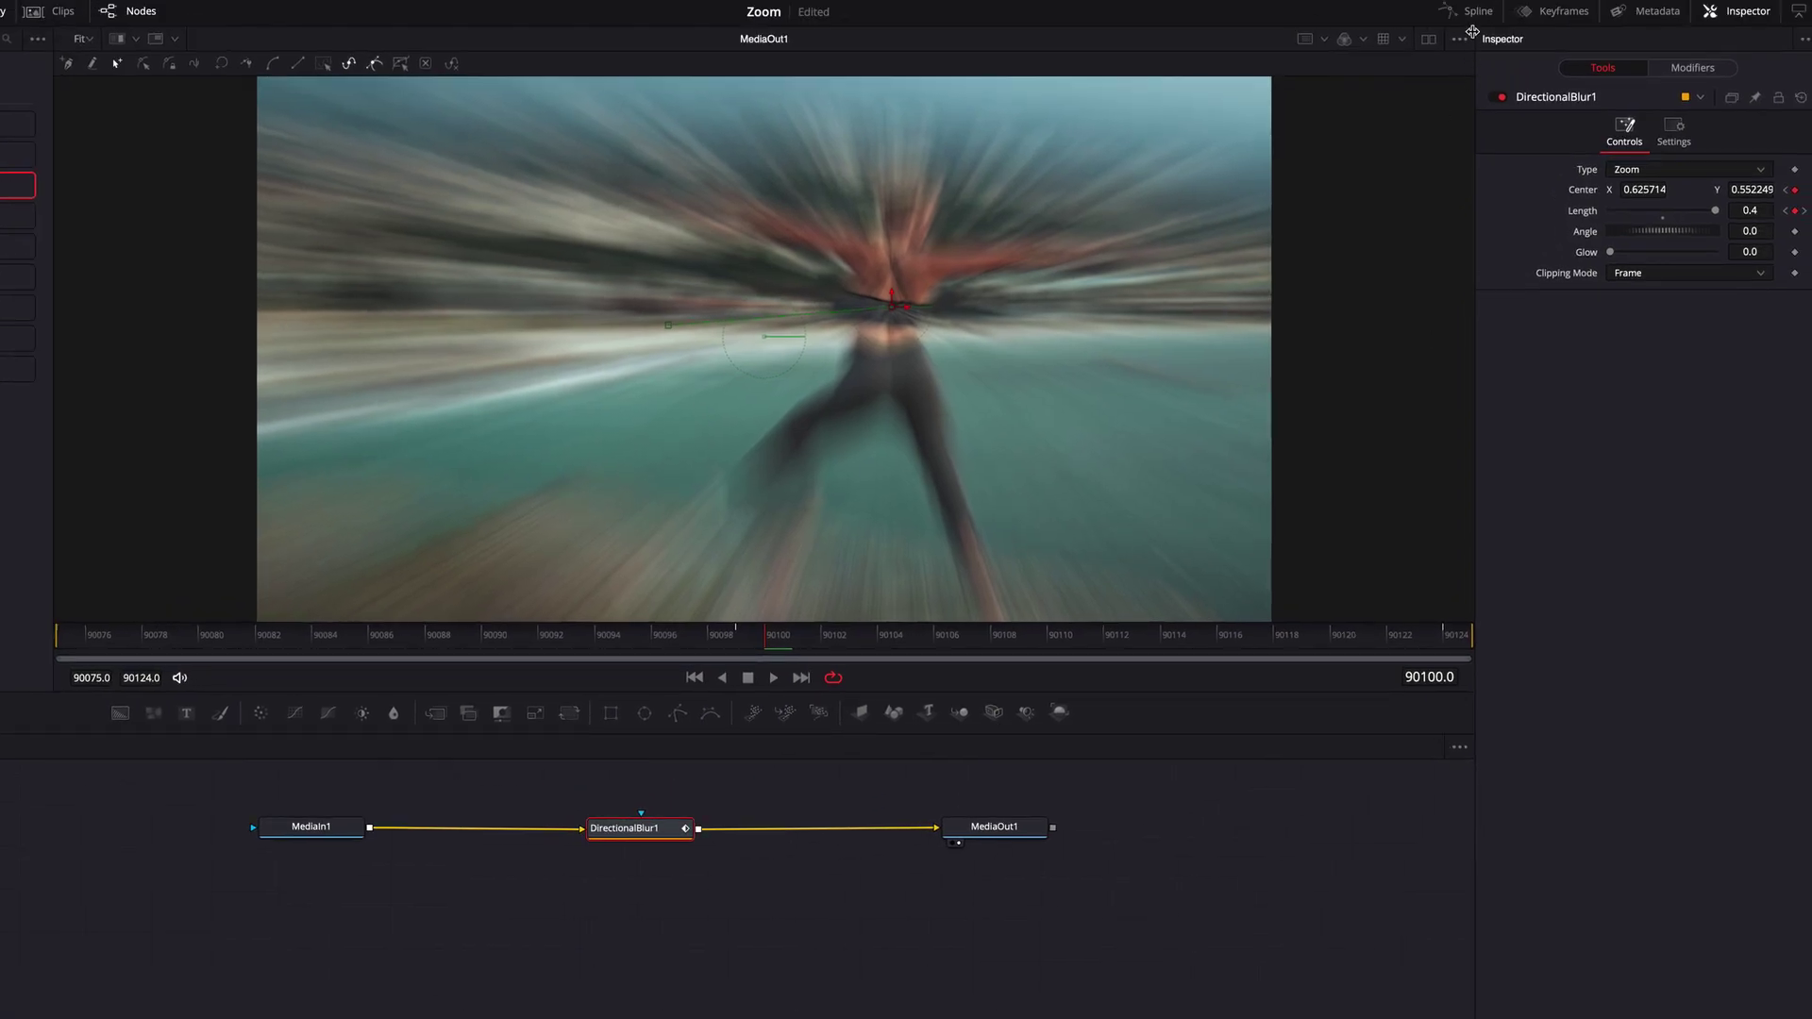
Step: Show the Length curve in the Spline panel and make all its keyframes Smooth
{"action": "left_click", "coordinate": [1475, 13]}
{"action": "left_click", "coordinate": [661, 852]}
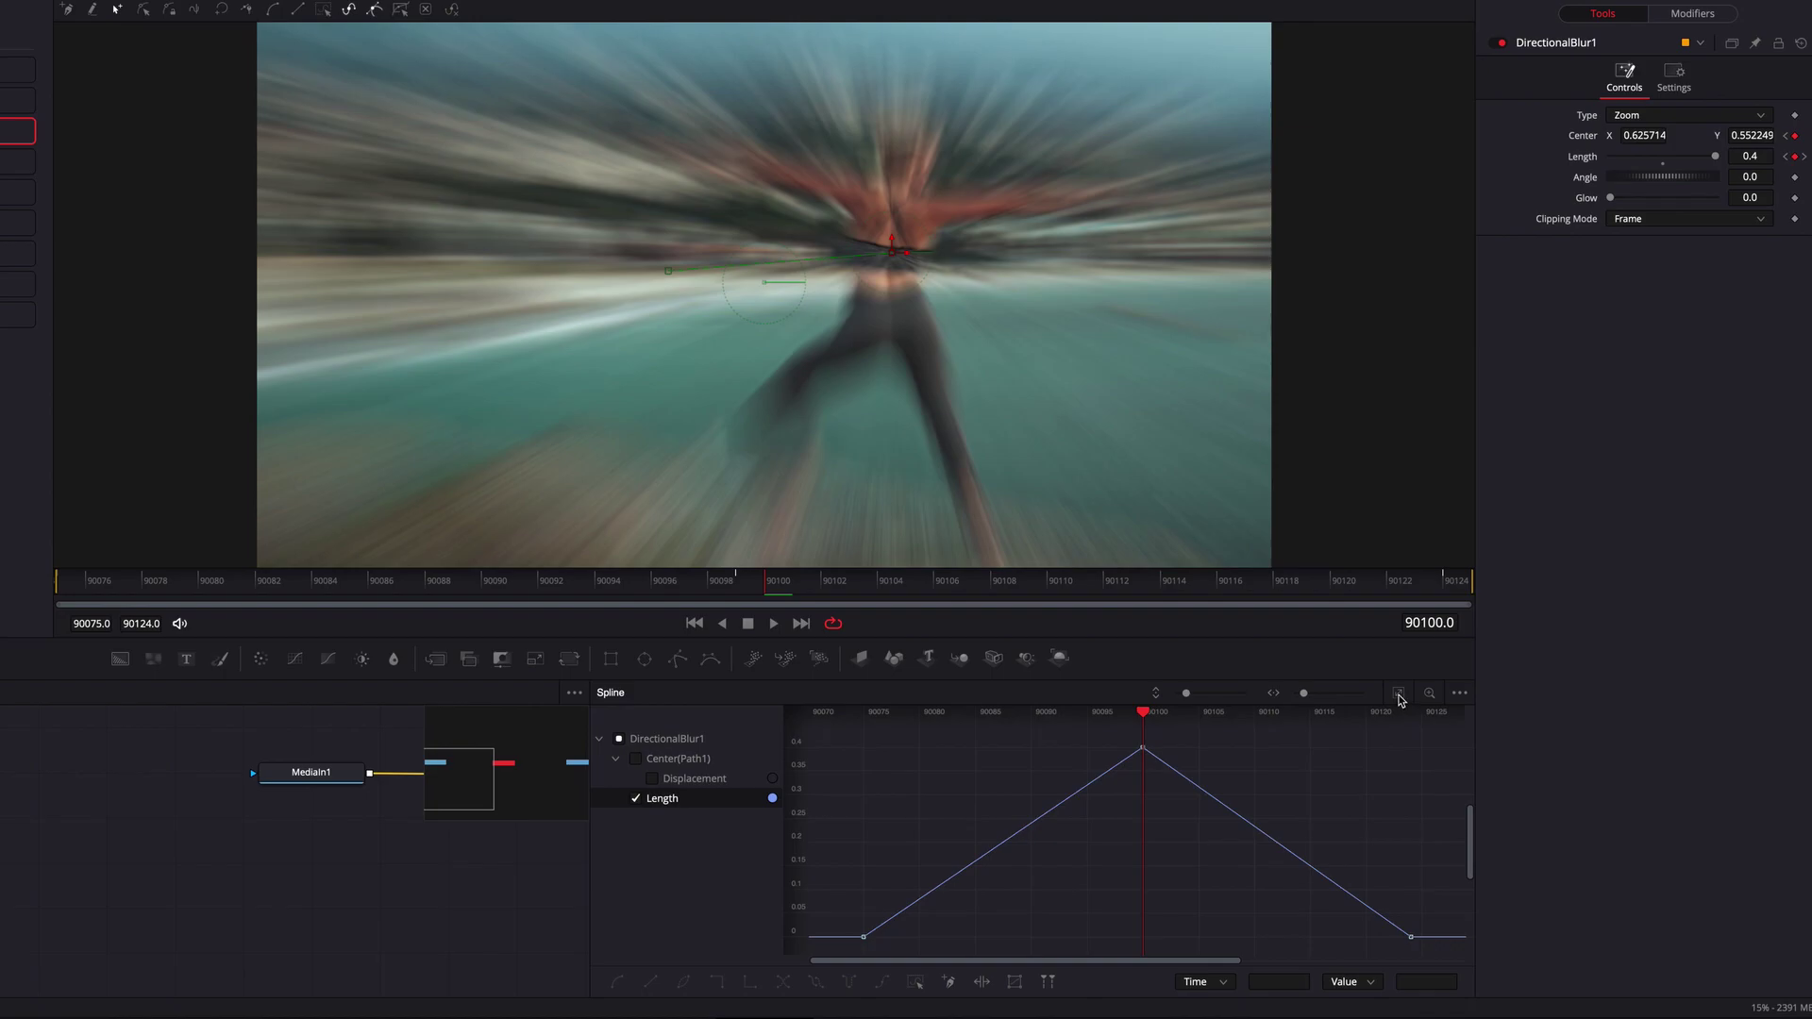
{"action": "left_click_drag", "start_coordinate": [846, 737], "coordinate": [1439, 957]}
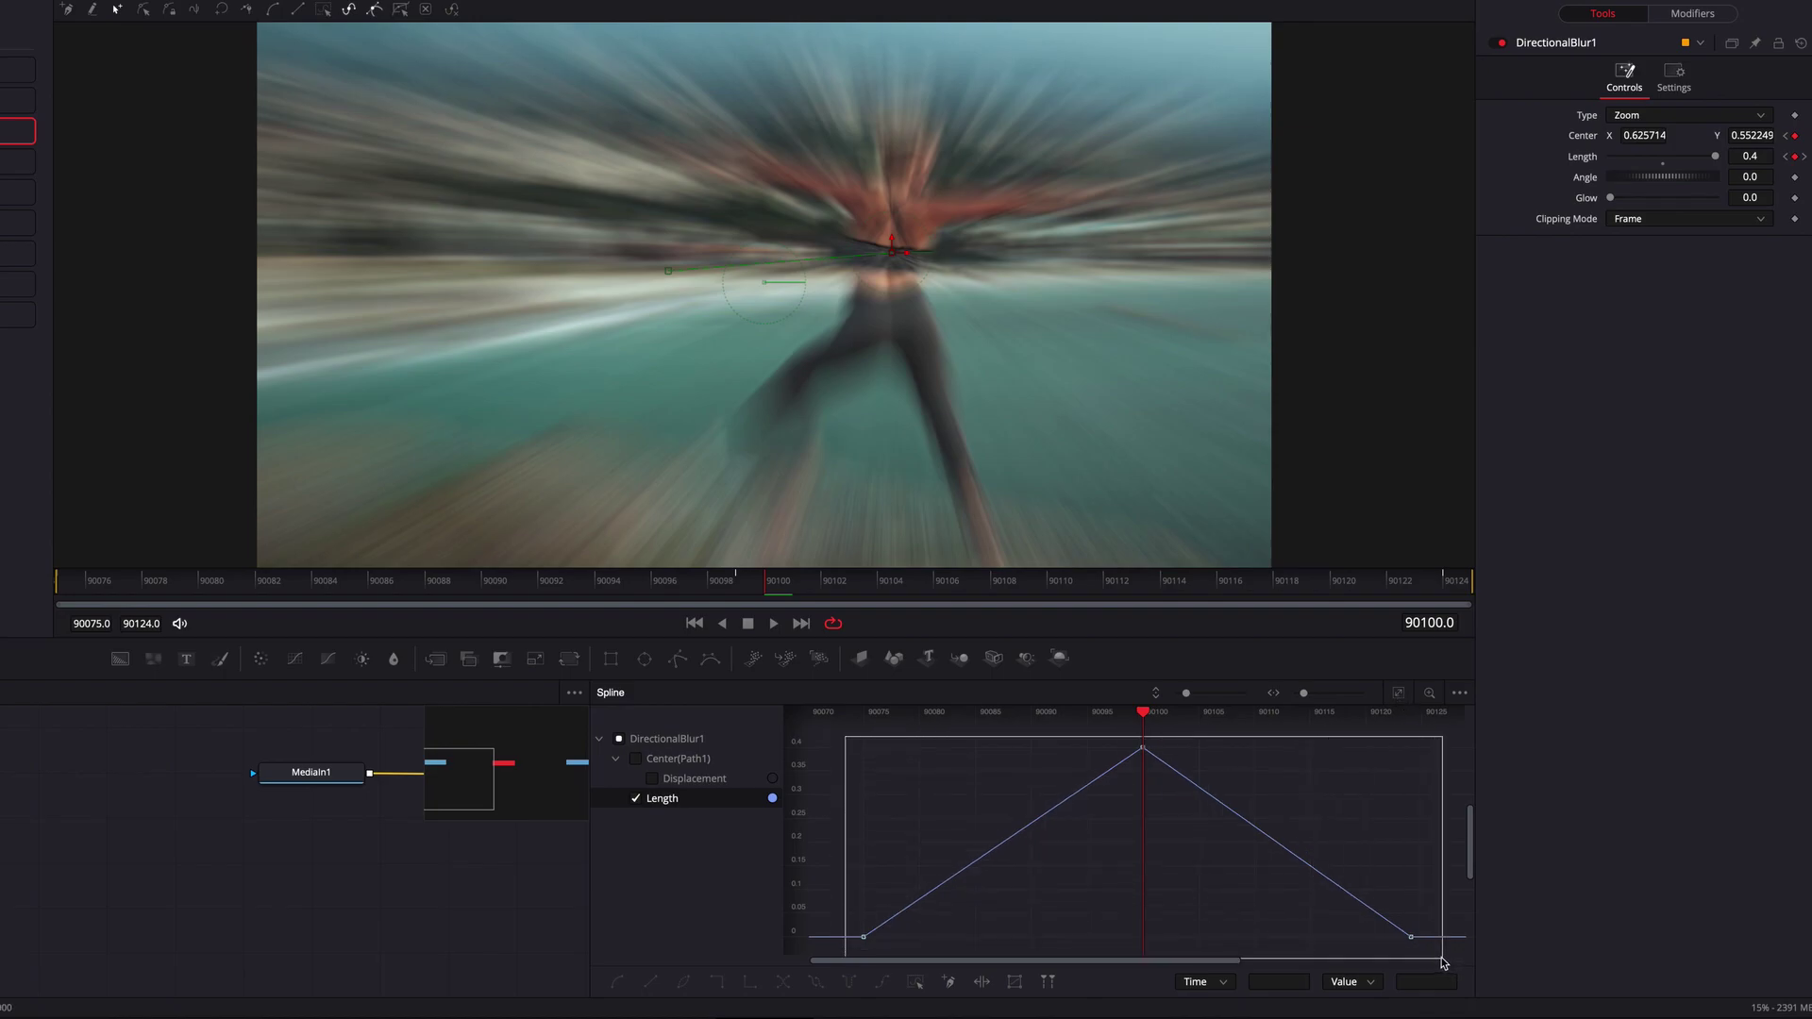
{"action": "right_click", "coordinate": [1140, 752]}
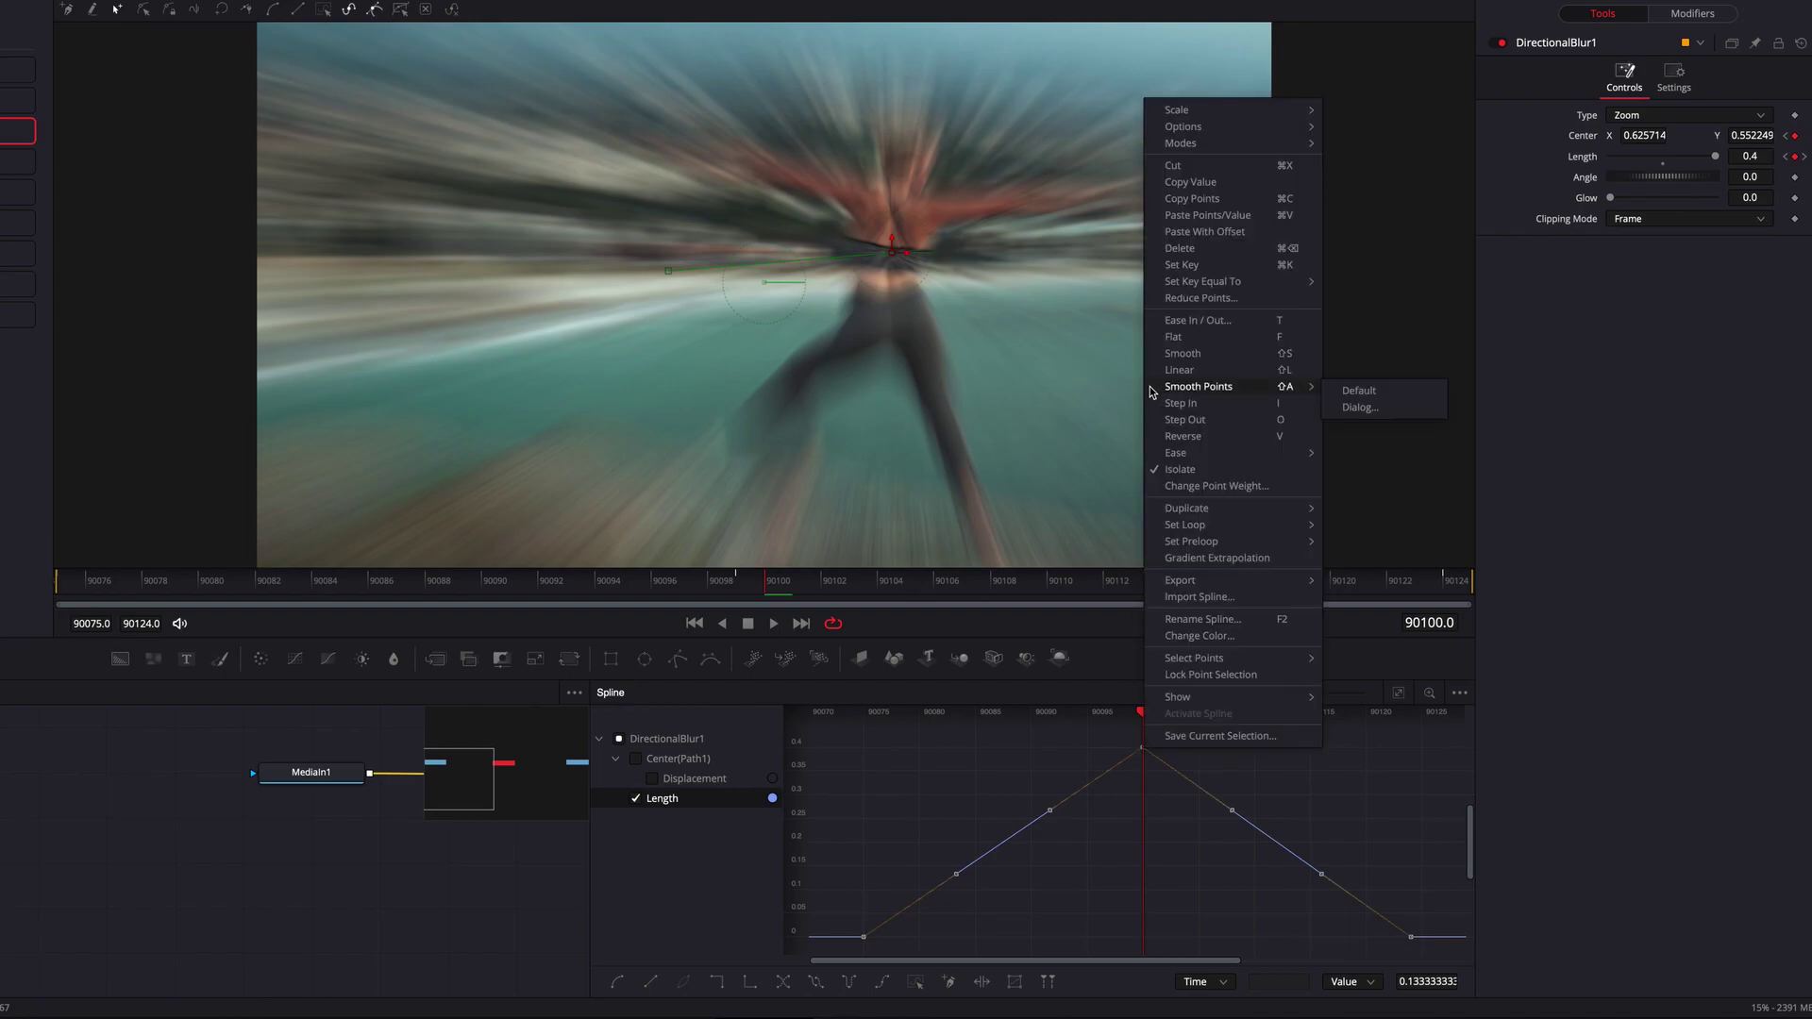
{"action": "left_click", "coordinate": [1231, 362]}
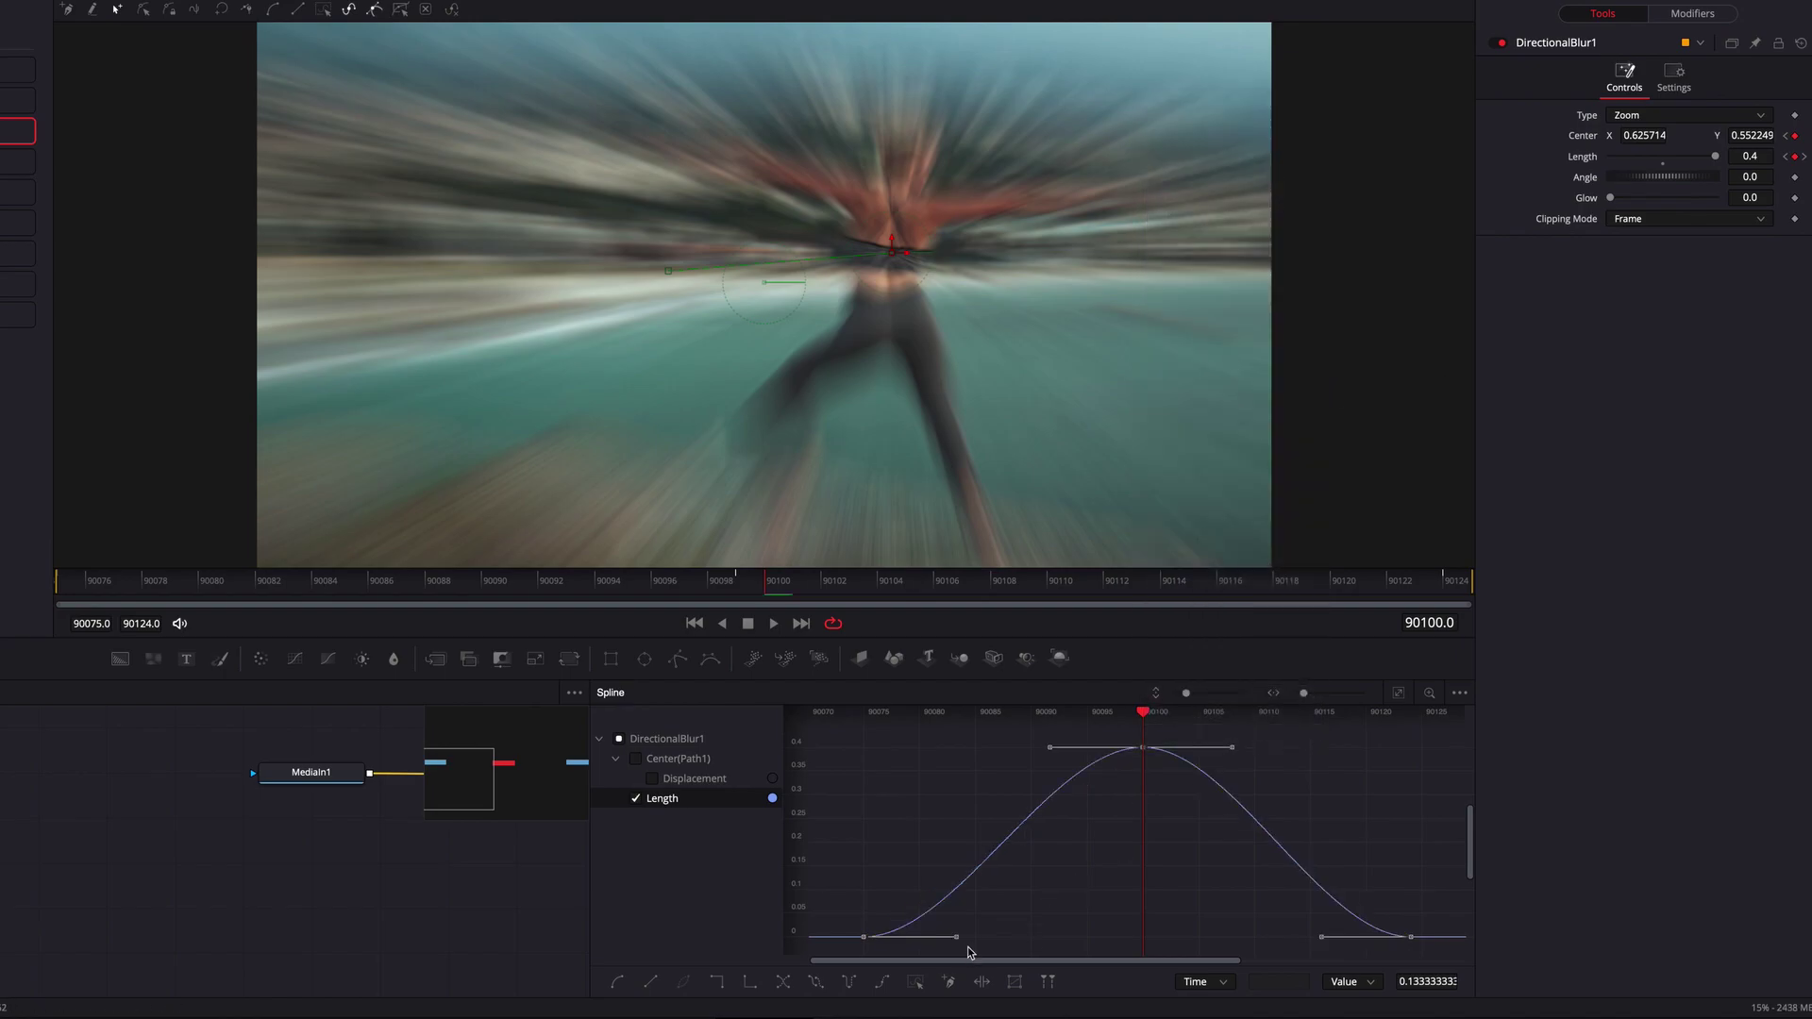
Step: Drag the Bezier handles to steepen and narrow the Length peak around frame 90100
{"action": "left_click_drag", "start_coordinate": [959, 939], "coordinate": [1113, 939]}
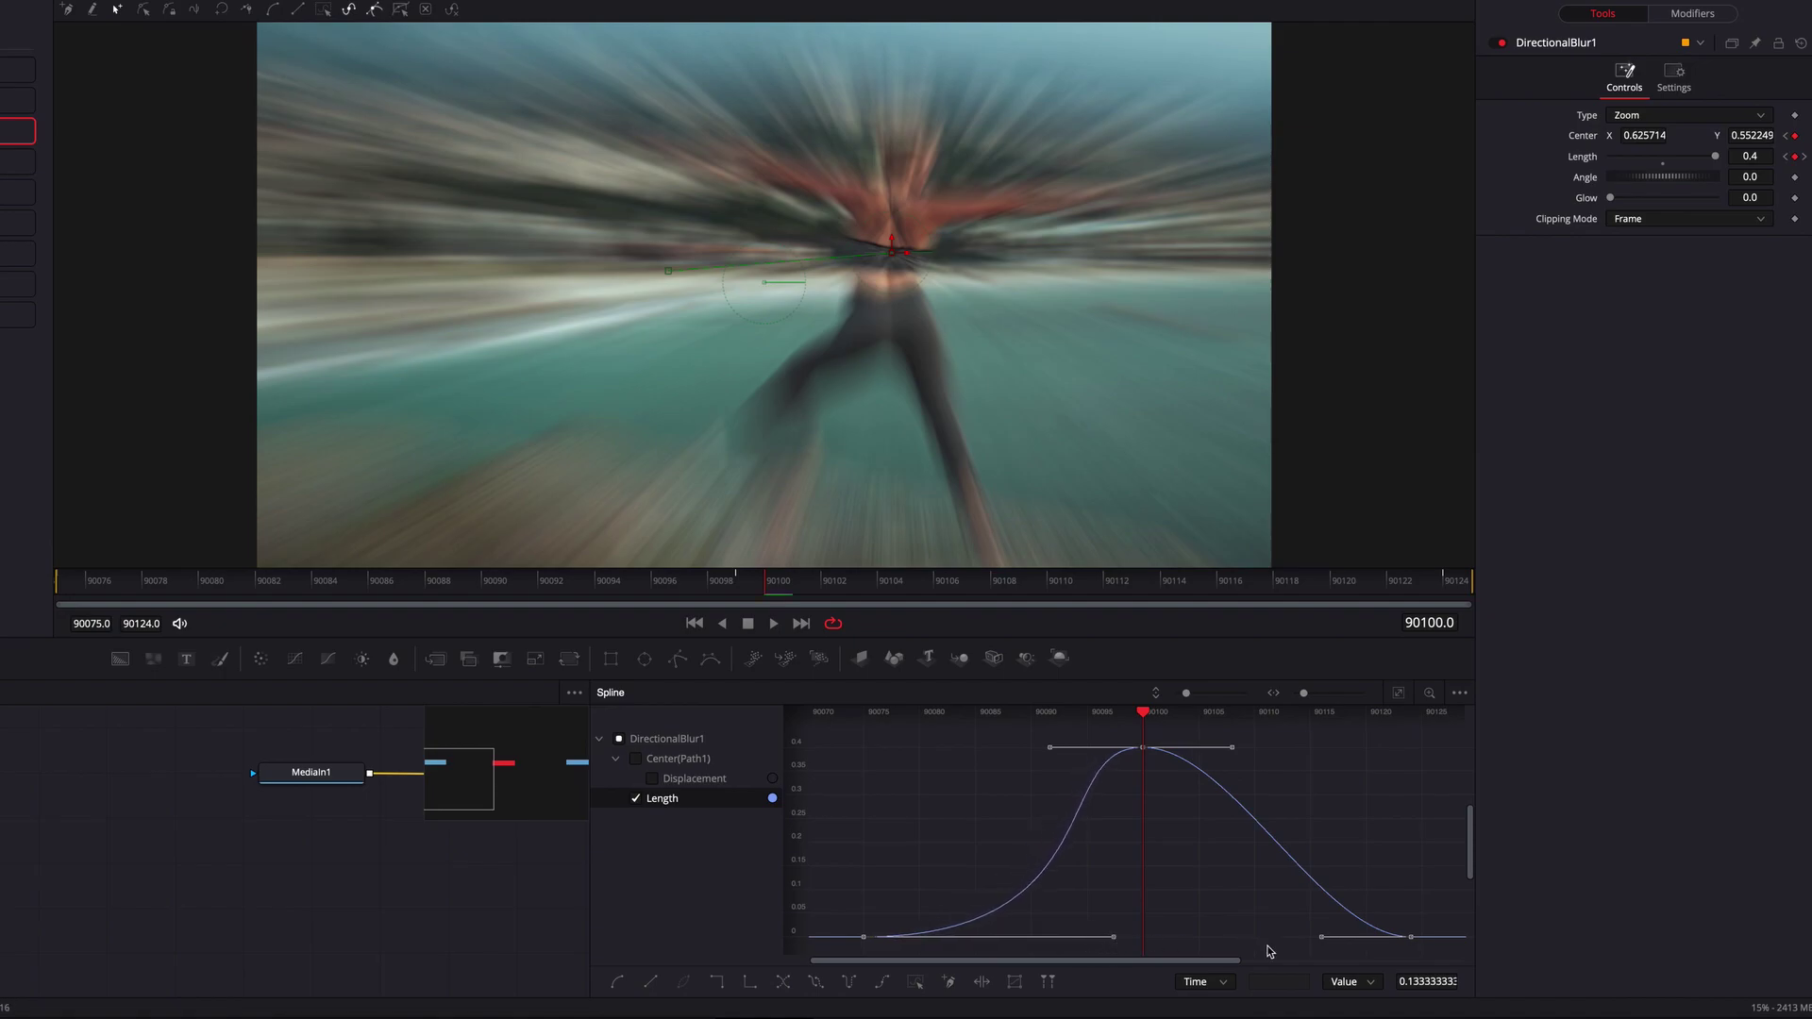
{"action": "left_click_drag", "start_coordinate": [1318, 941], "coordinate": [1167, 943]}
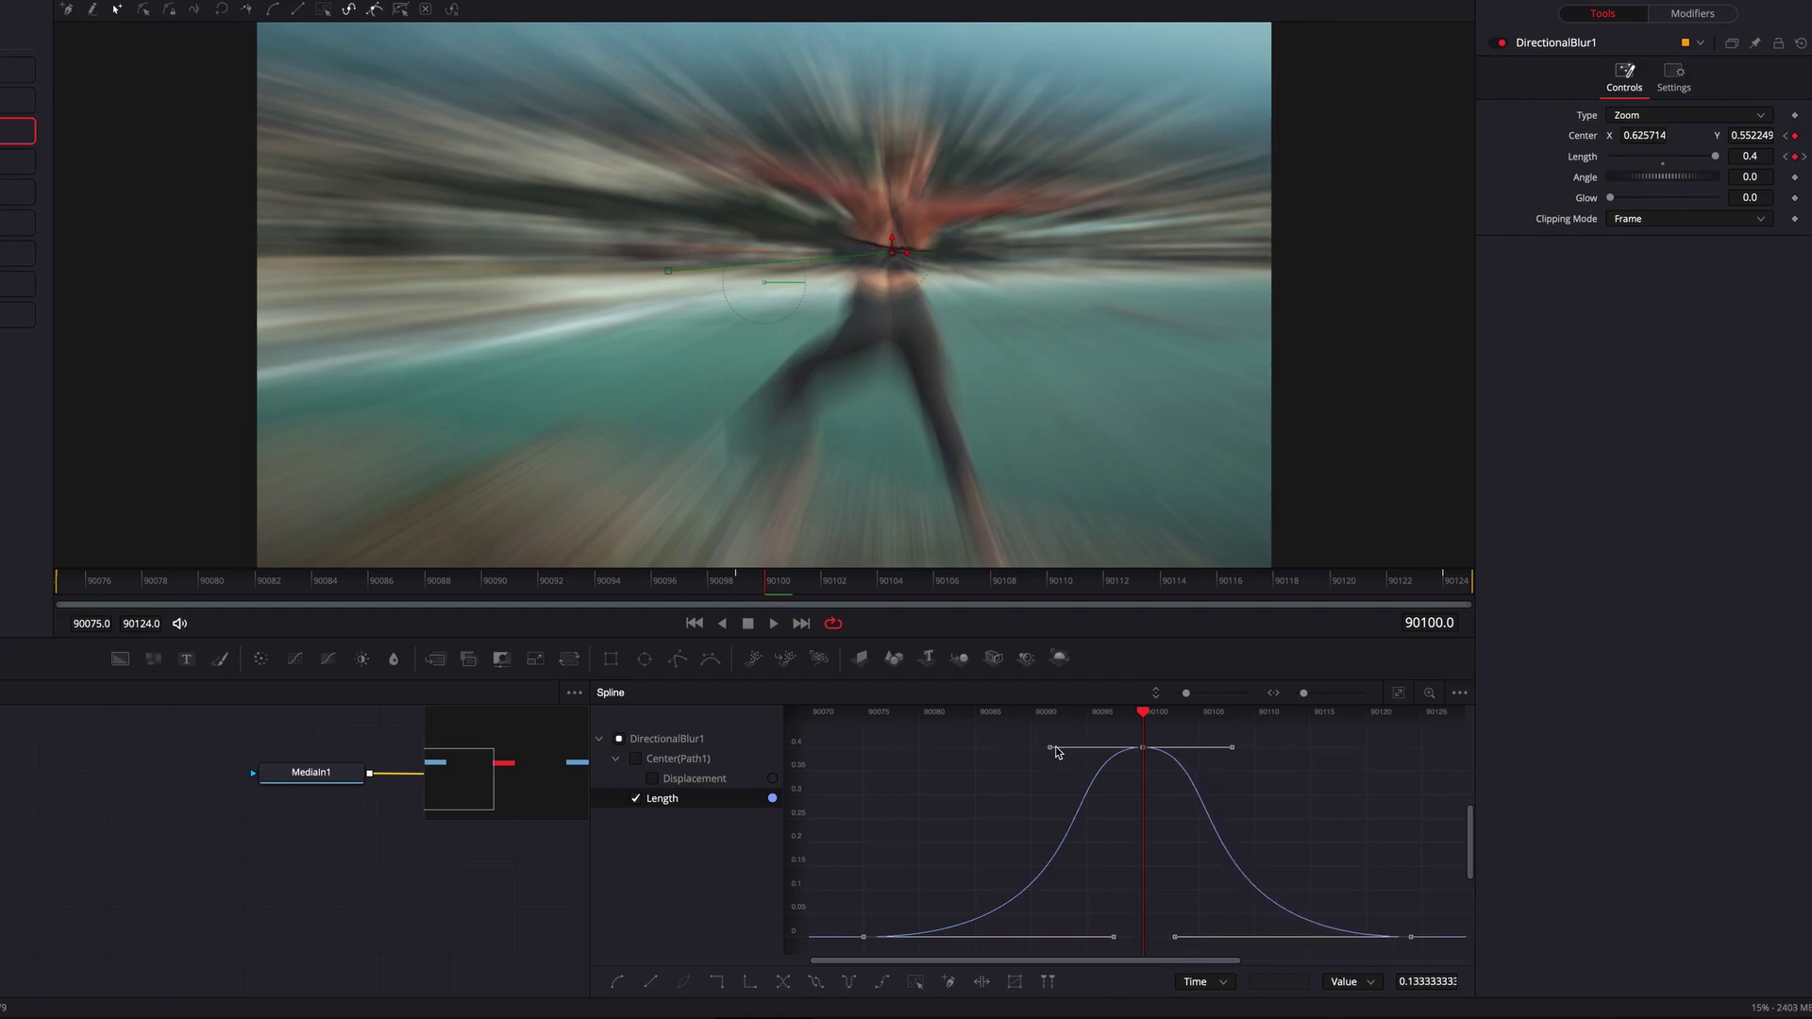
{"action": "left_click_drag", "start_coordinate": [1048, 751], "coordinate": [1081, 755]}
{"action": "left_click_drag", "start_coordinate": [1231, 748], "coordinate": [1195, 751]}
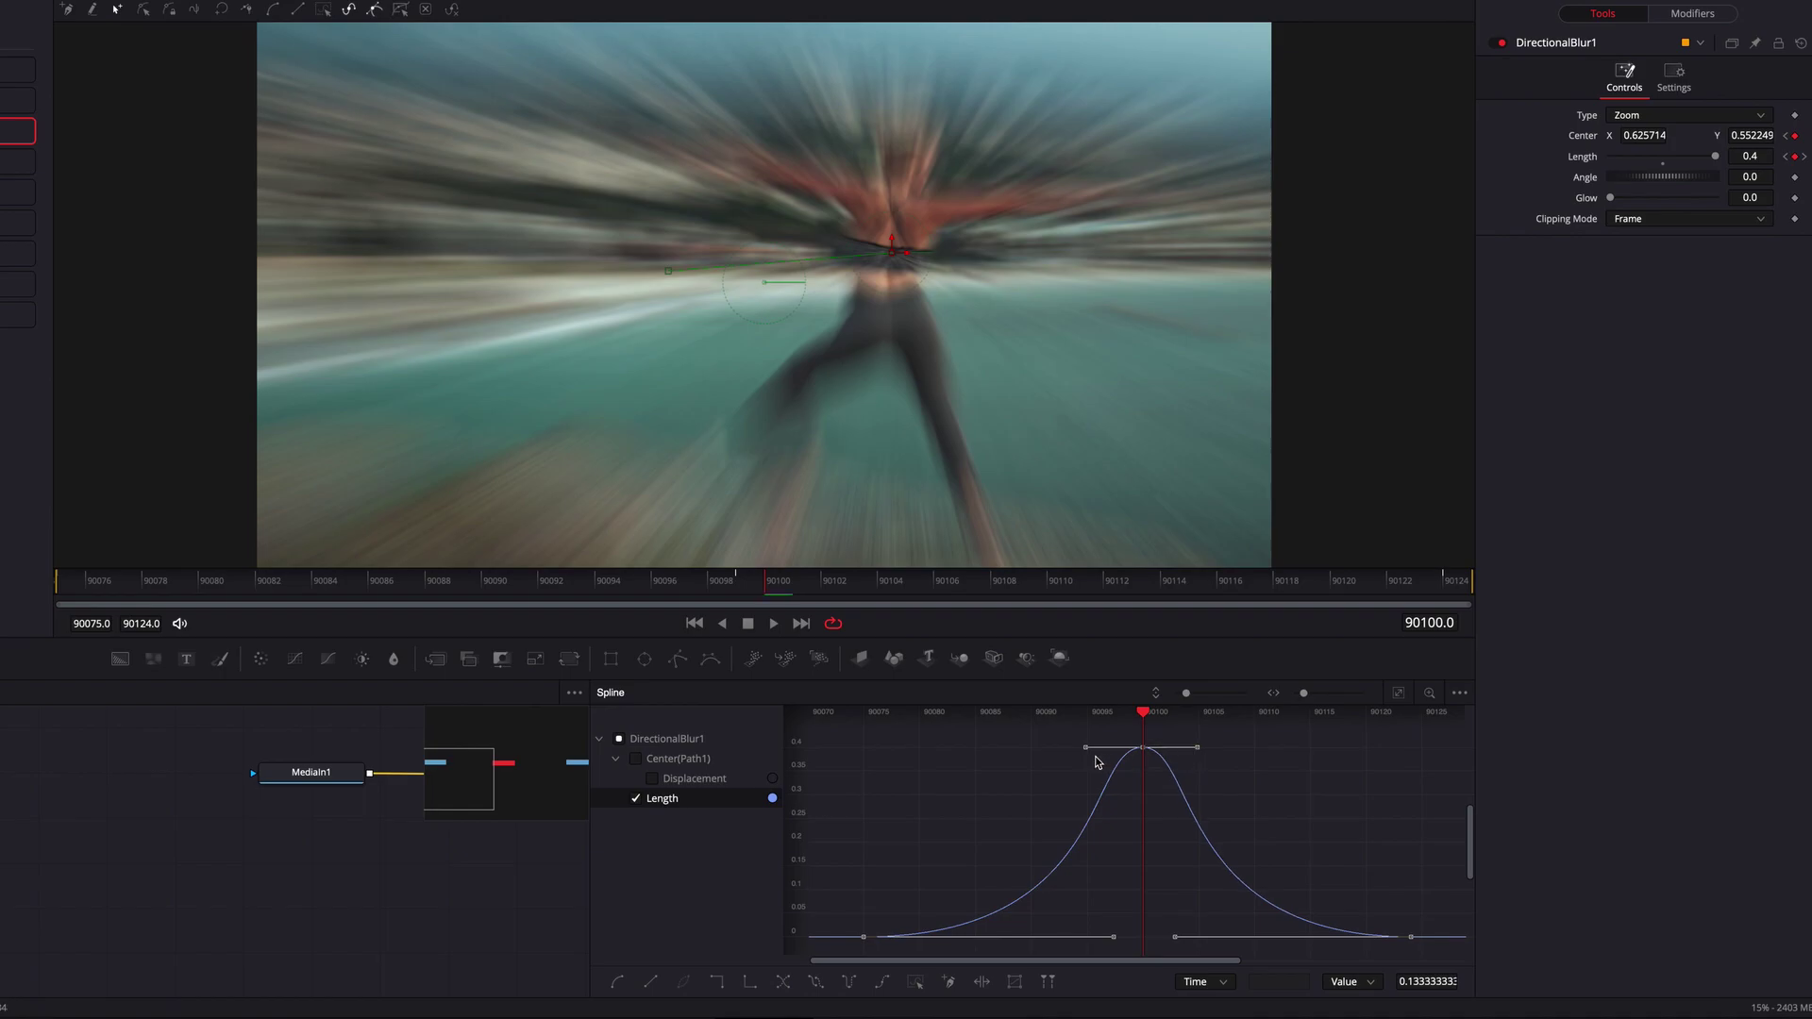
{"action": "left_click_drag", "start_coordinate": [1082, 754], "coordinate": [1085, 753]}
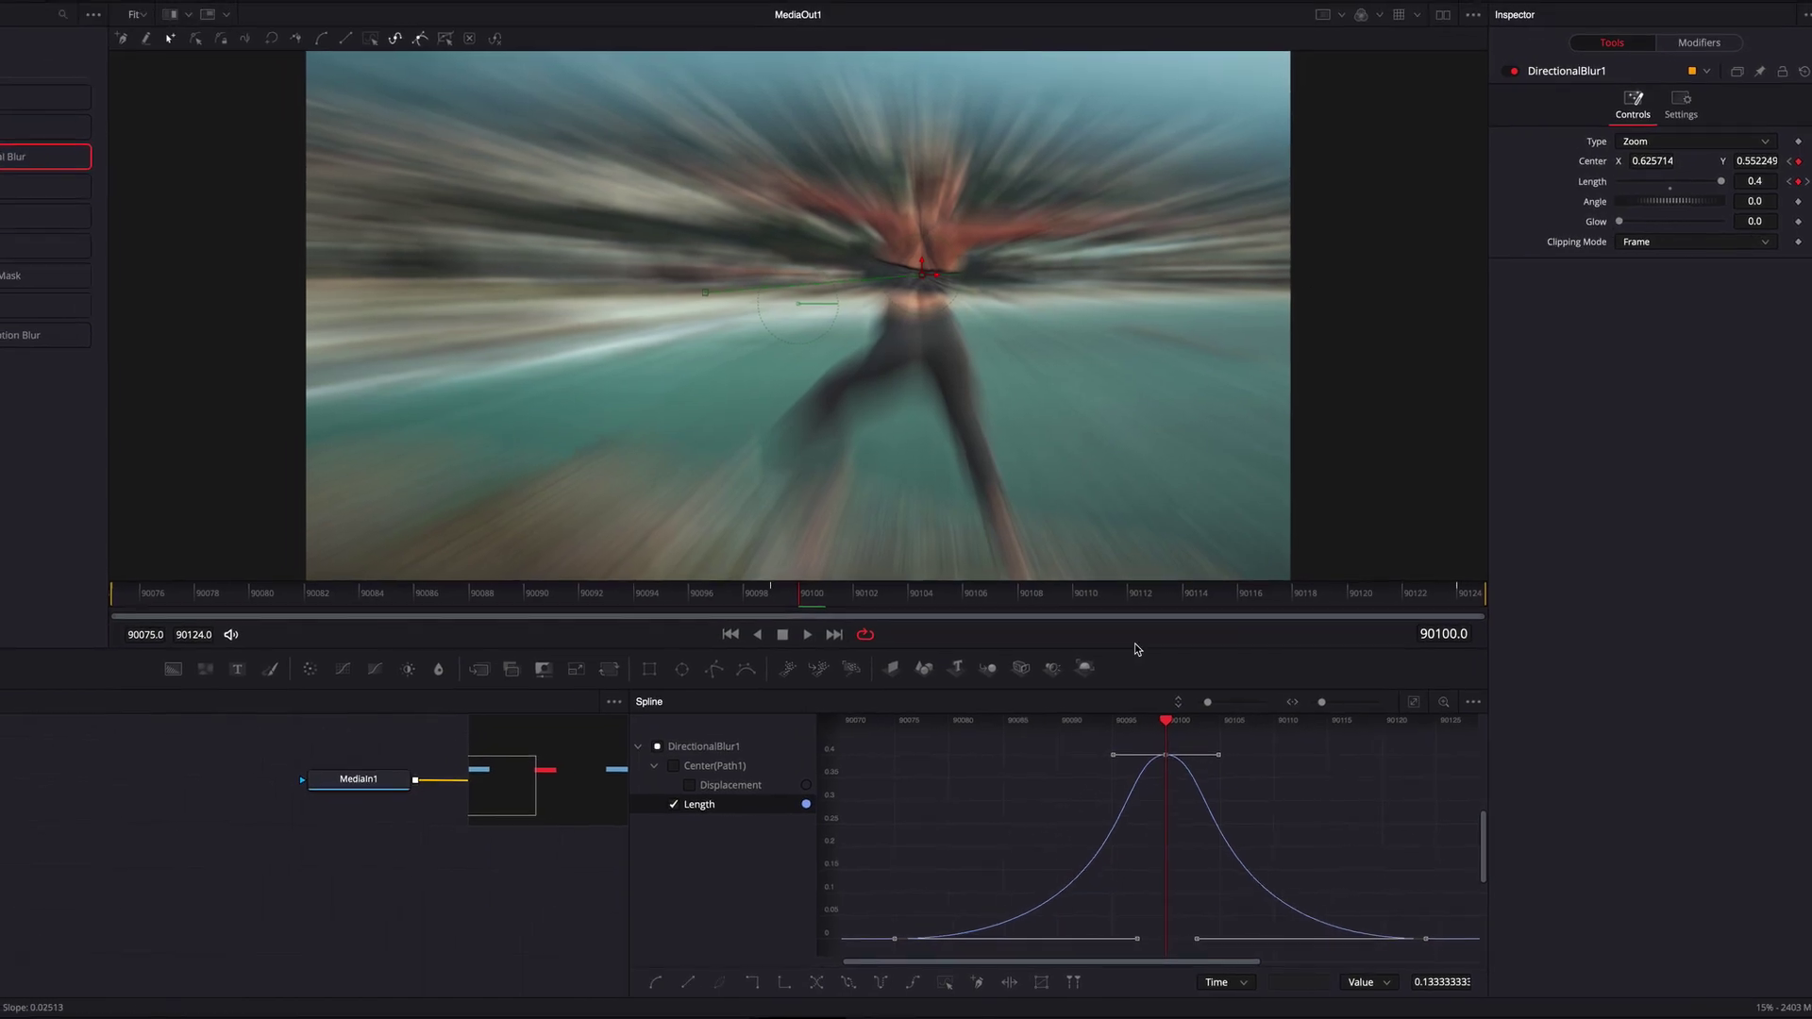
{"action": "left_click", "coordinate": [1494, 11]}
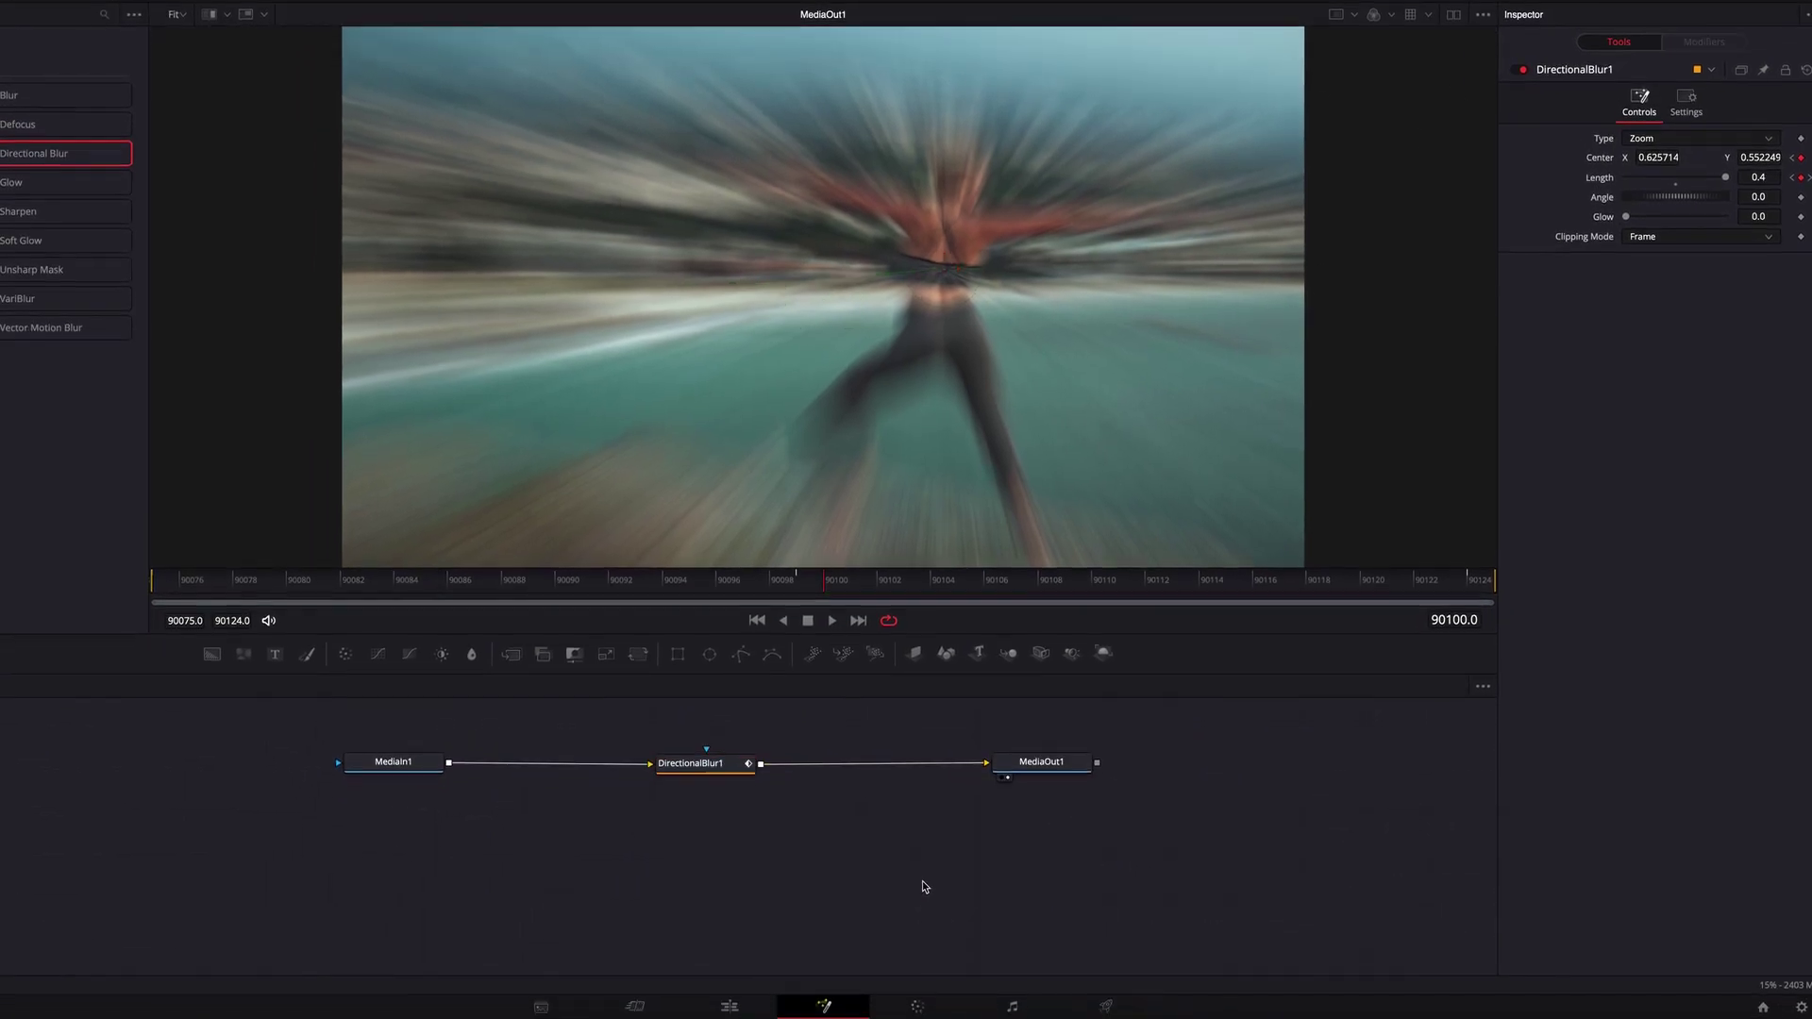
Step: Play the zoom transition twice on the Edit page, then open the v53 clip in Fusion
{"action": "left_click", "coordinate": [733, 1005]}
{"action": "left_click", "coordinate": [768, 620]}
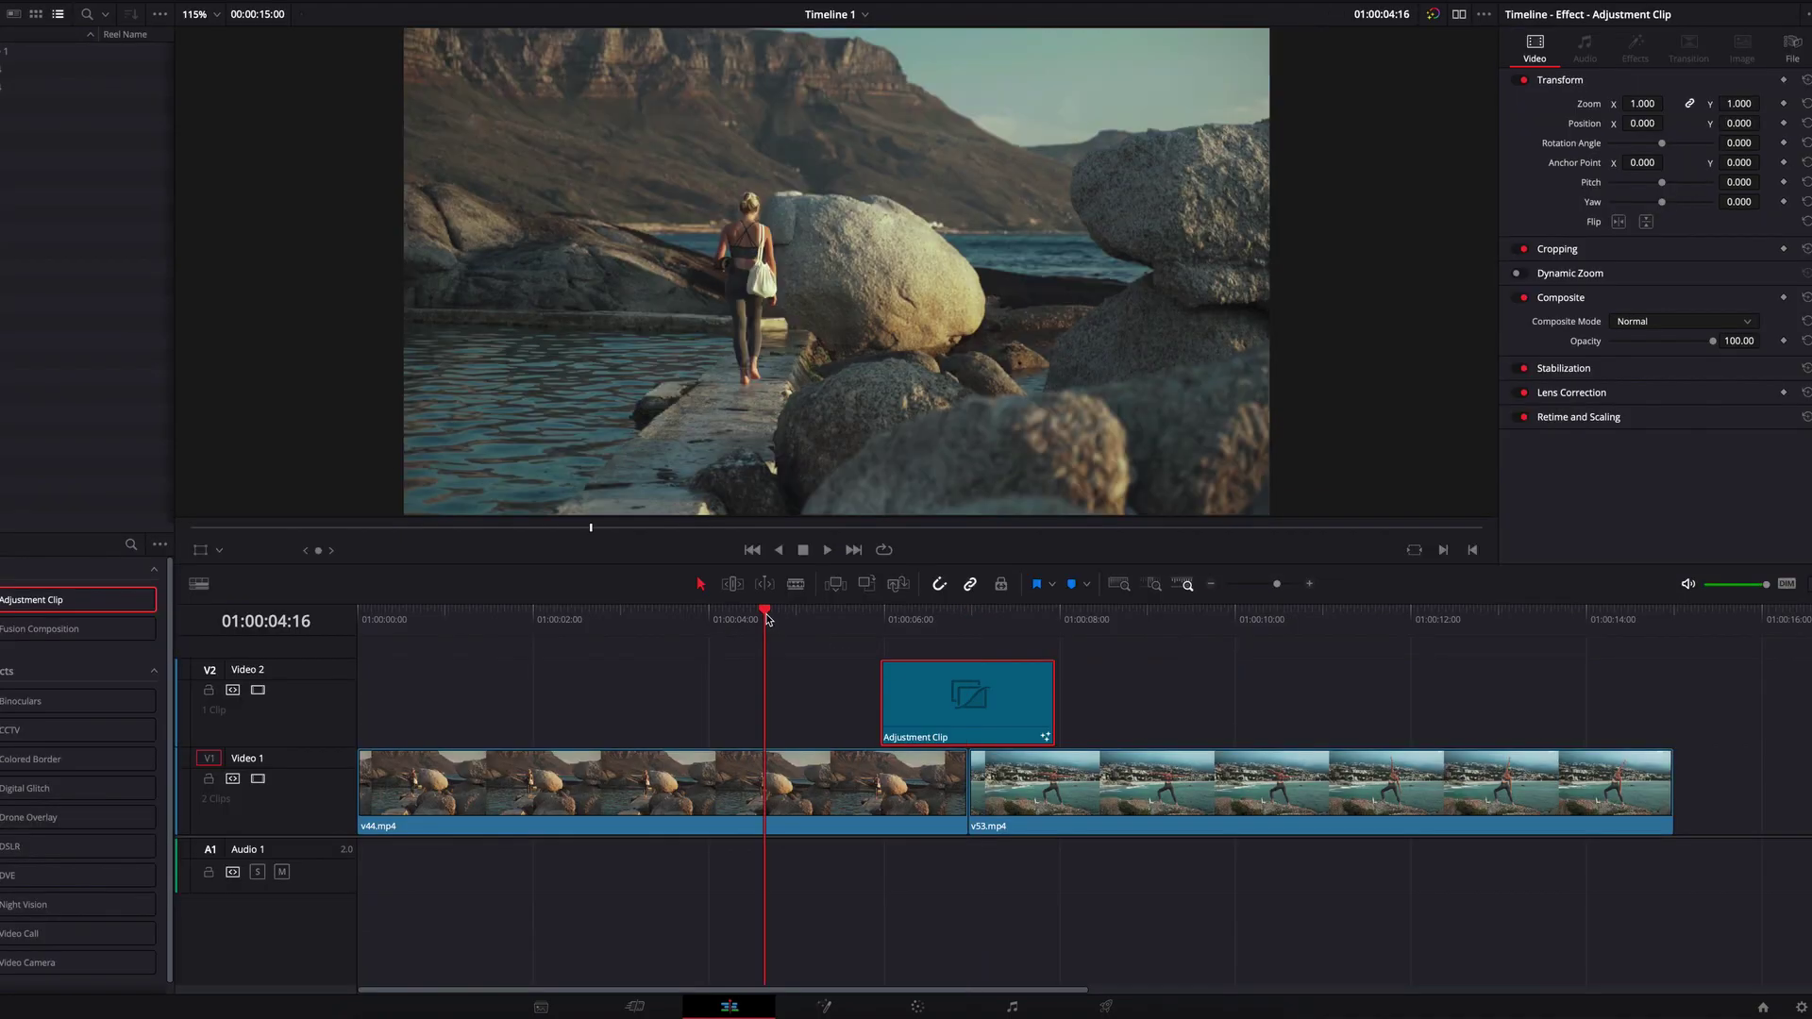
{"action": "key", "text": "space"}
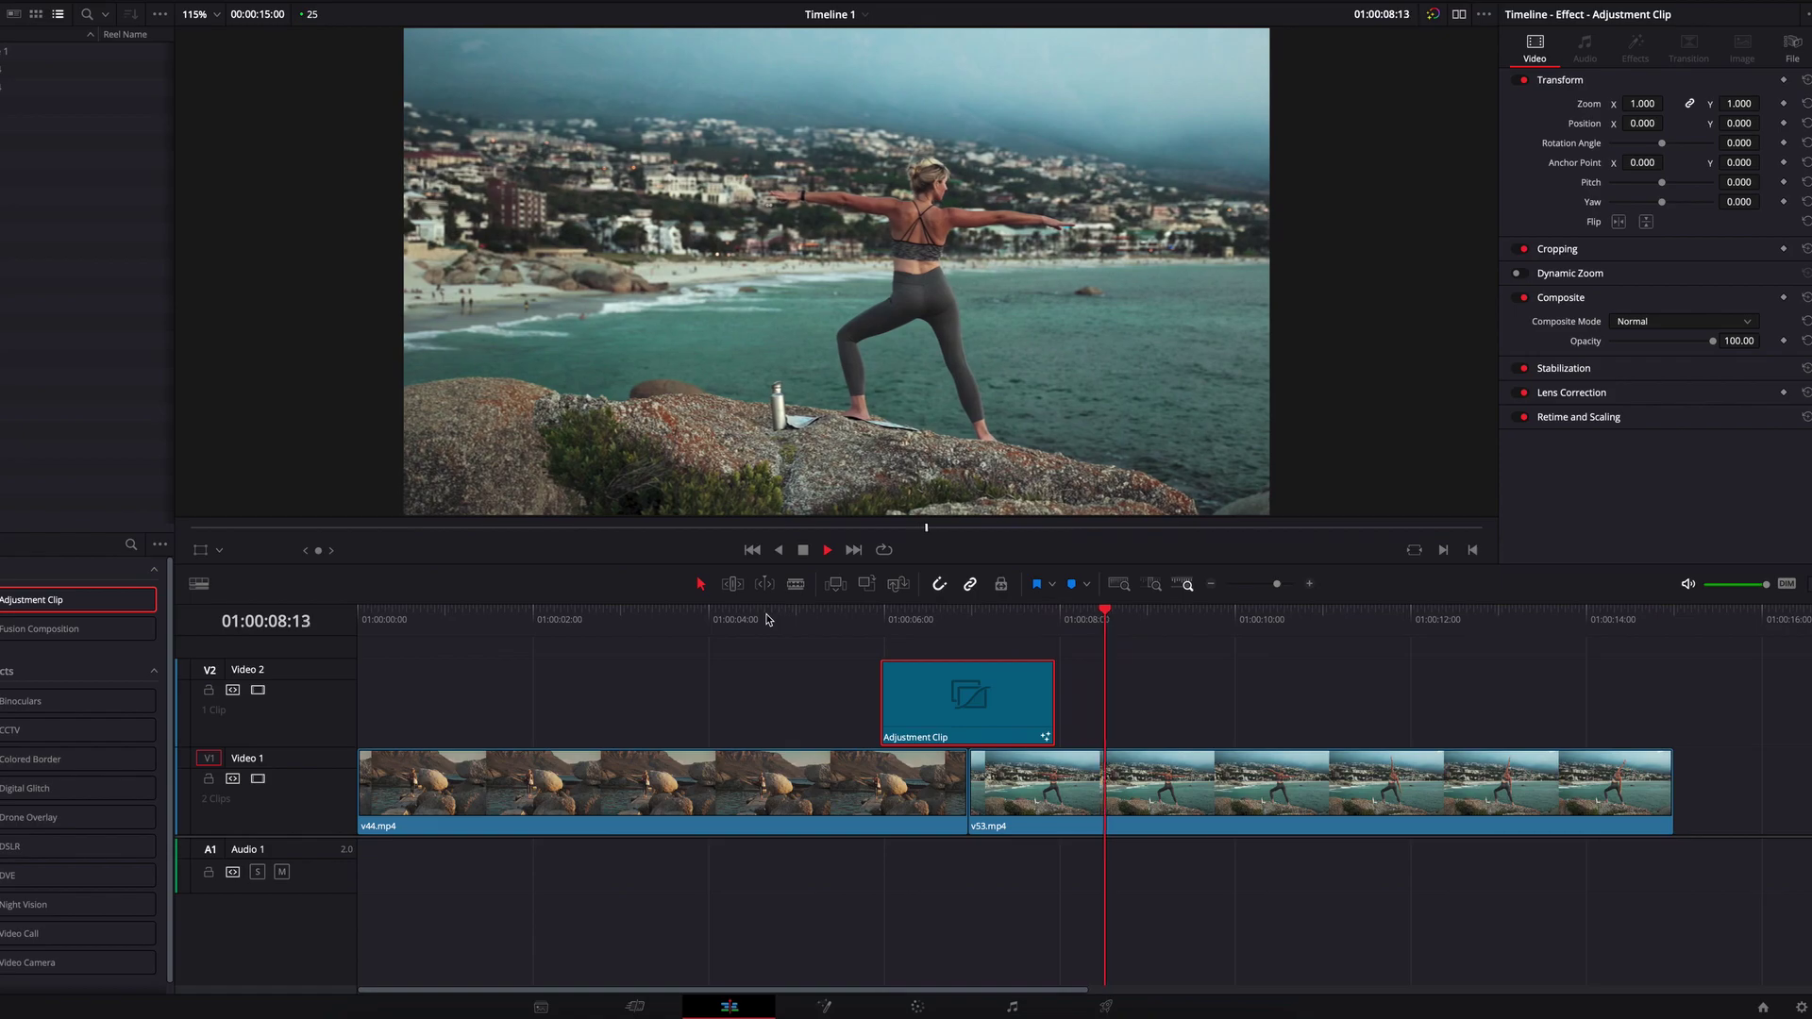
{"action": "key", "text": "space"}
{"action": "left_click", "coordinate": [766, 619]}
{"action": "key", "text": "space"}
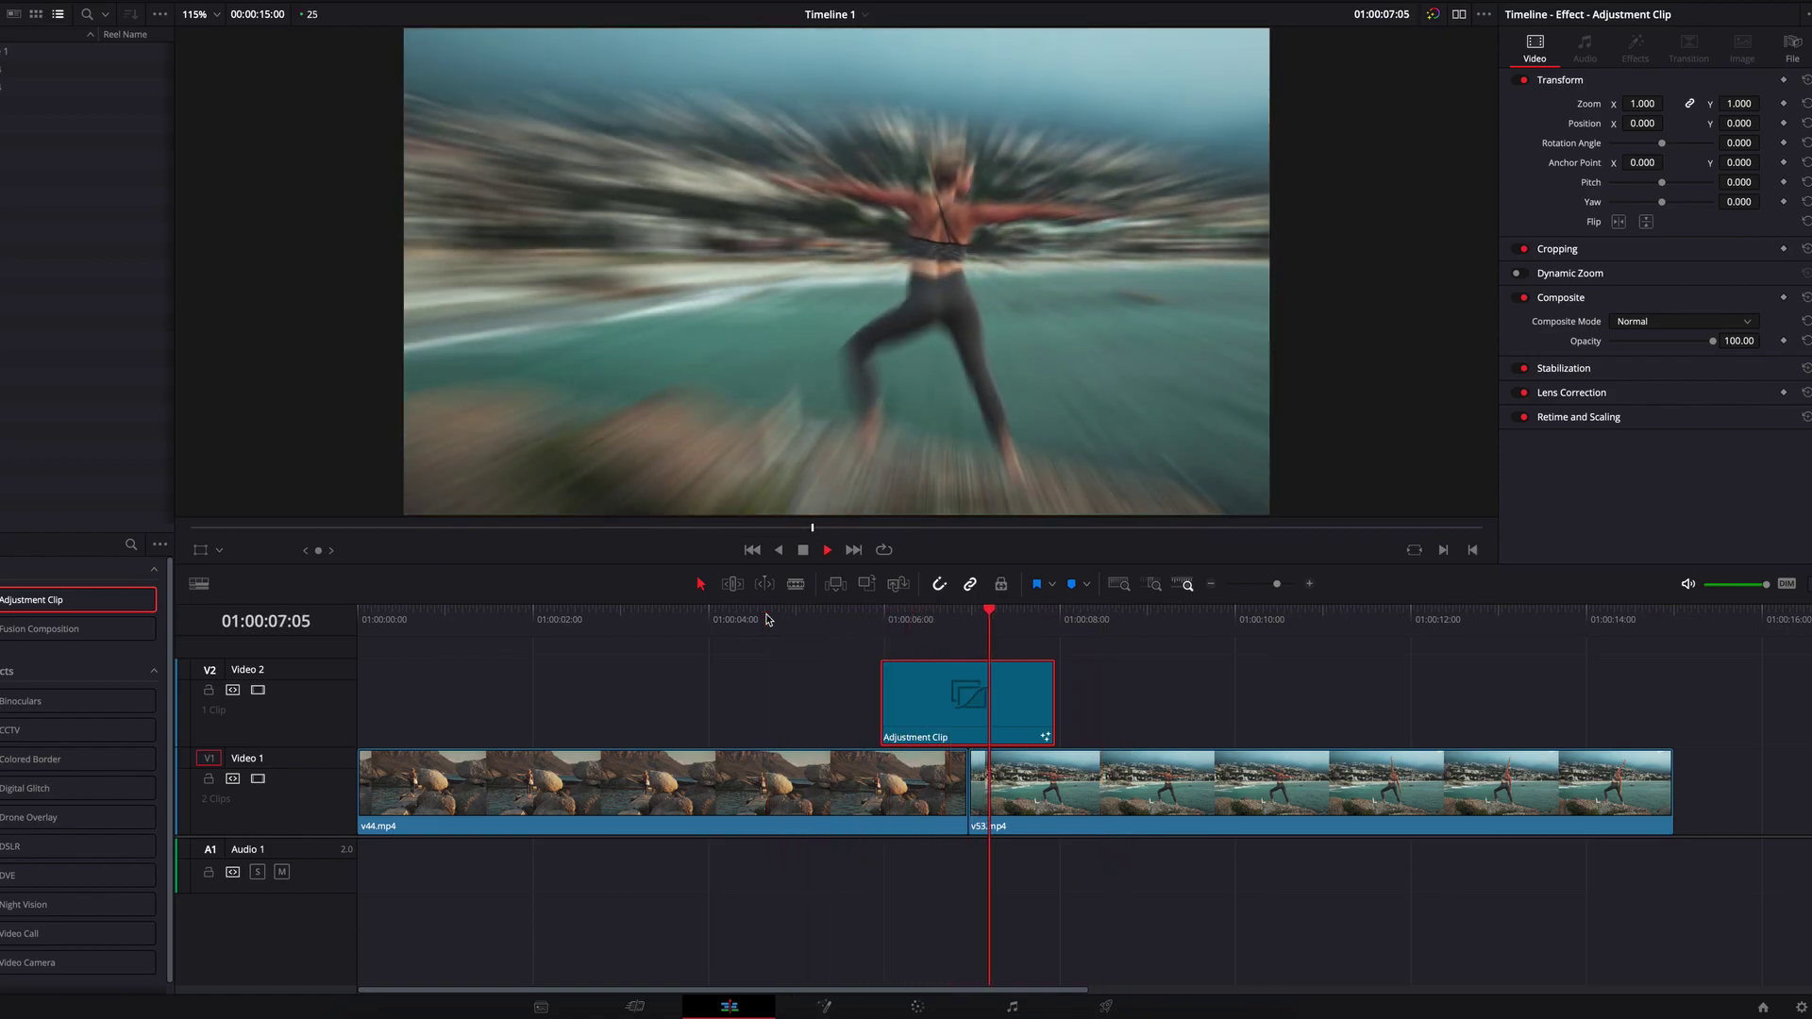
{"action": "left_click", "coordinate": [967, 619]}
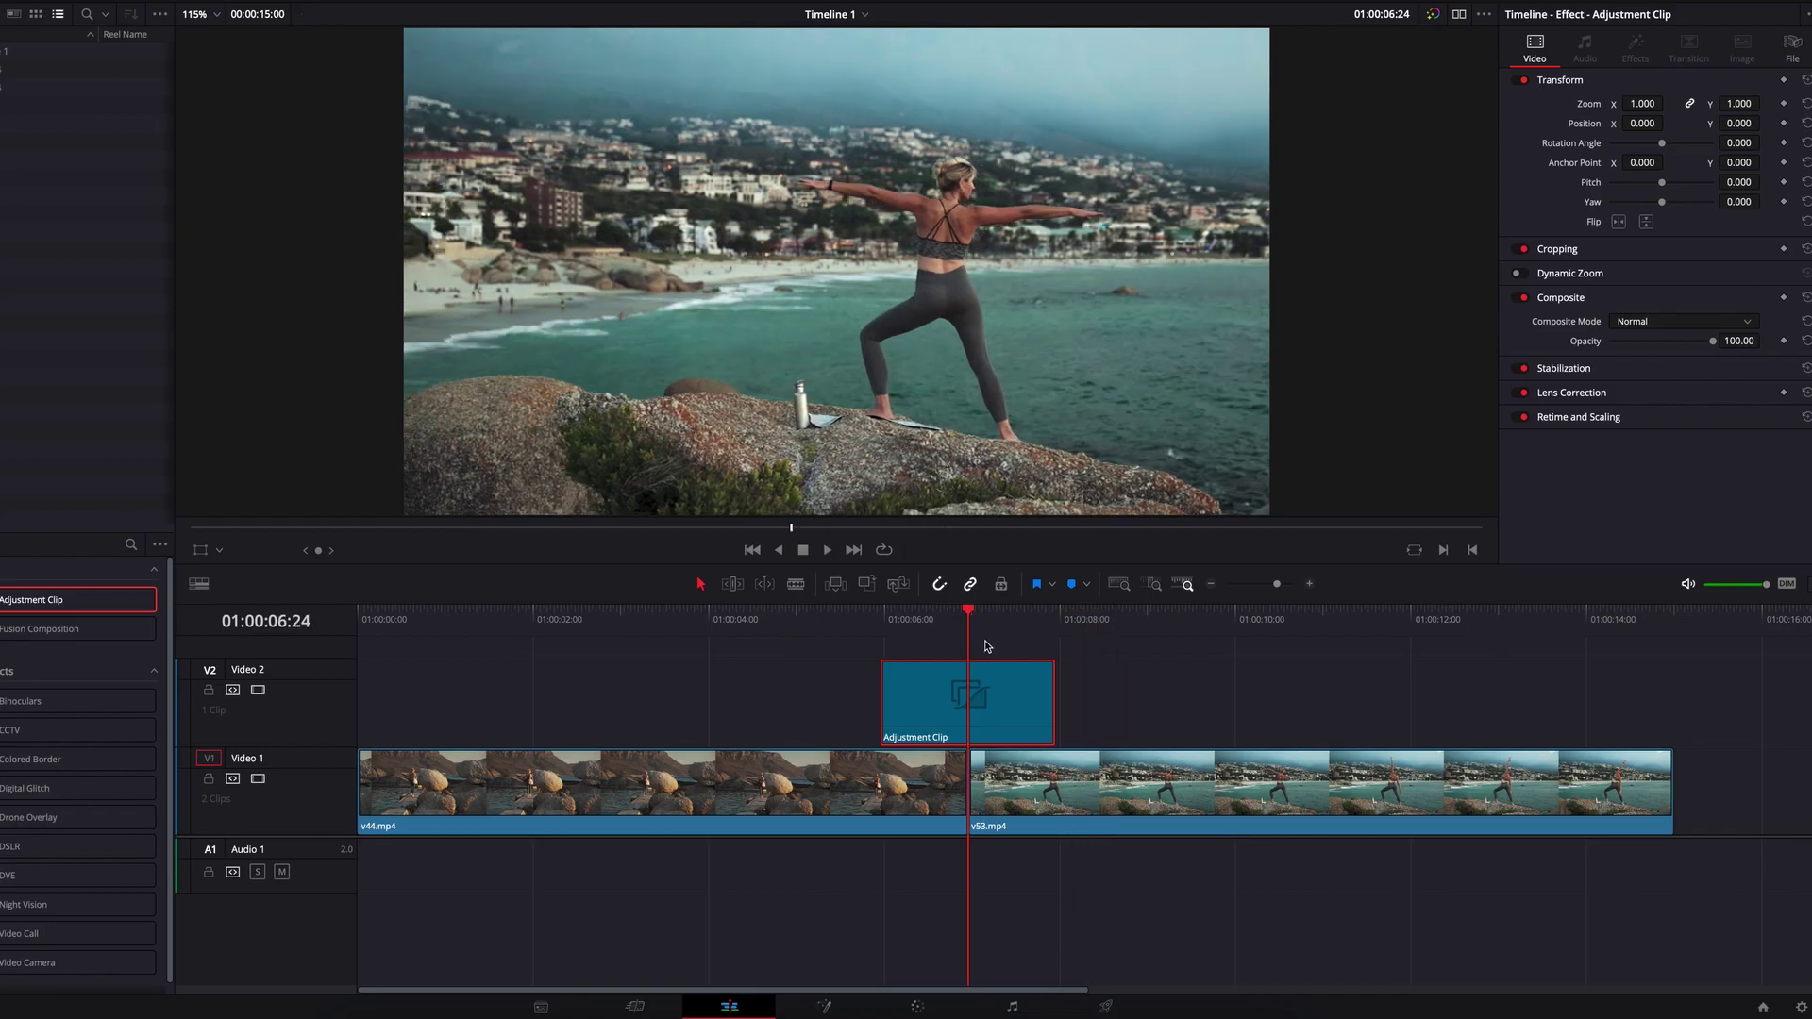
{"action": "left_click", "coordinate": [823, 1006]}
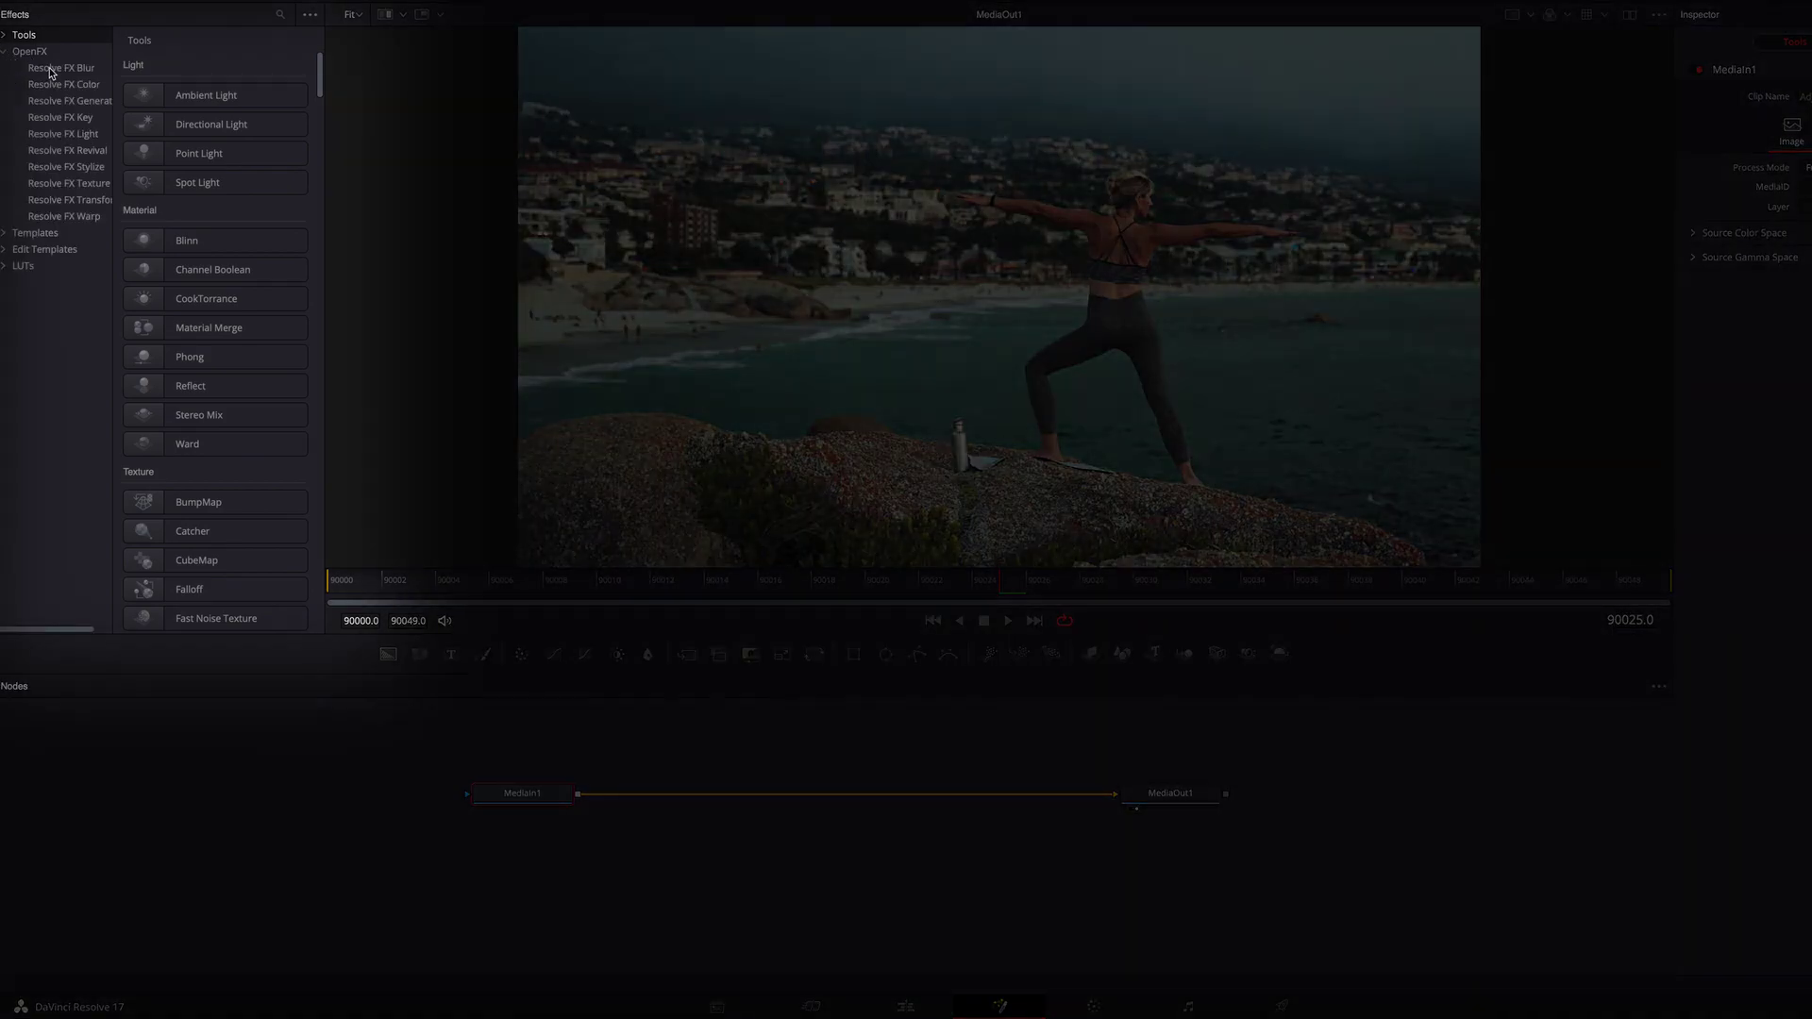
Step: Insert Resolve FX Zoom Blur between MediaIn1 and MediaOut1 with Zoom Amount 0.9
{"action": "left_click", "coordinate": [51, 70]}
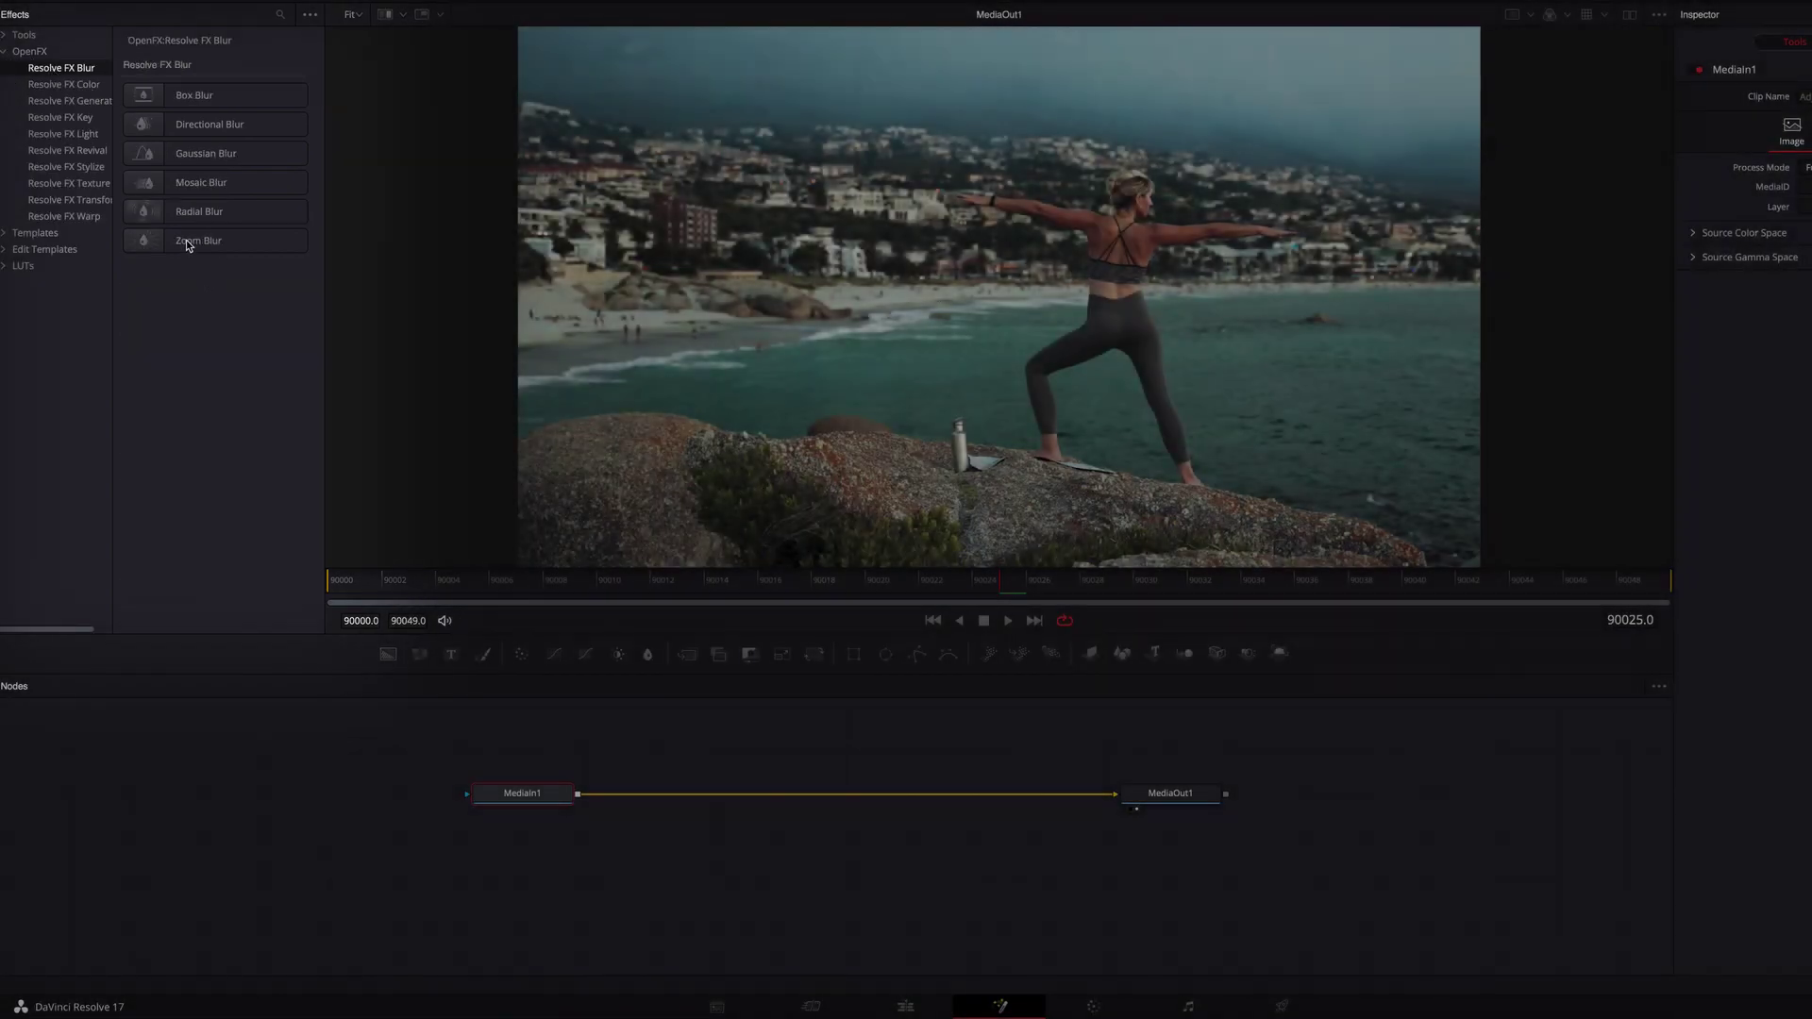
{"action": "left_click_drag", "start_coordinate": [194, 241], "coordinate": [842, 804]}
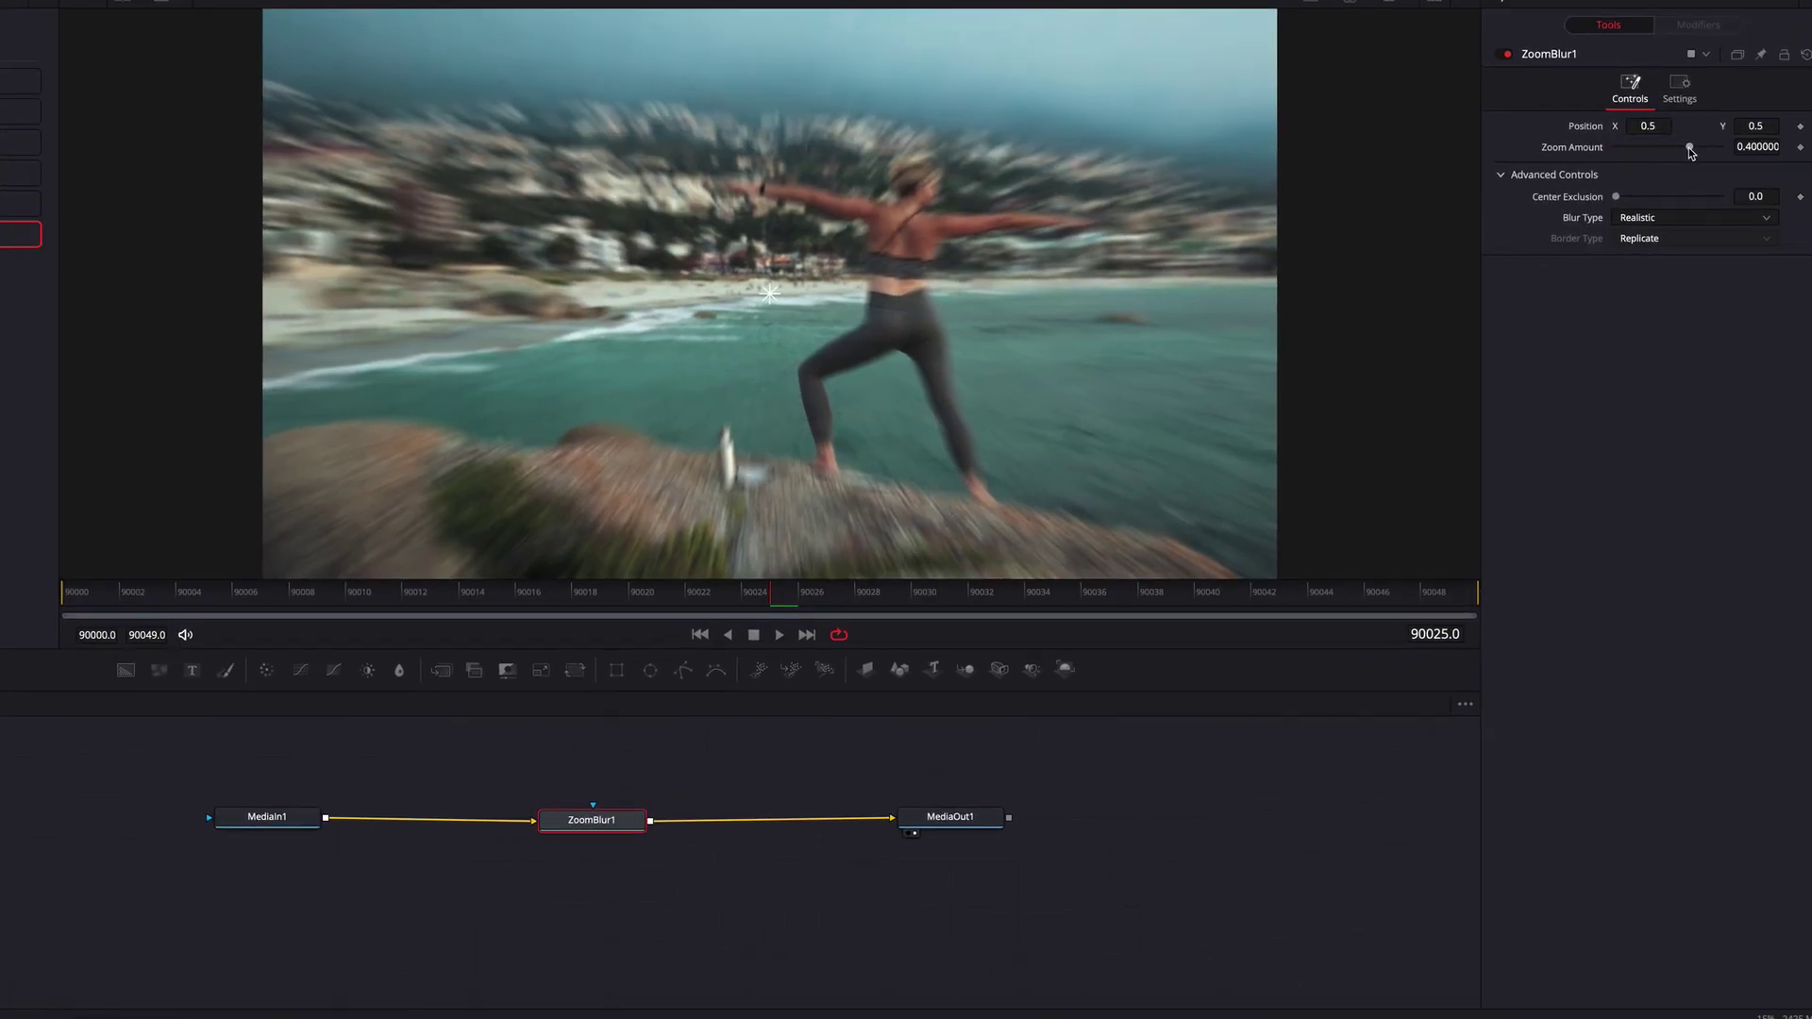
{"action": "left_click_drag", "start_coordinate": [1811, 162], "coordinate": [1715, 151]}
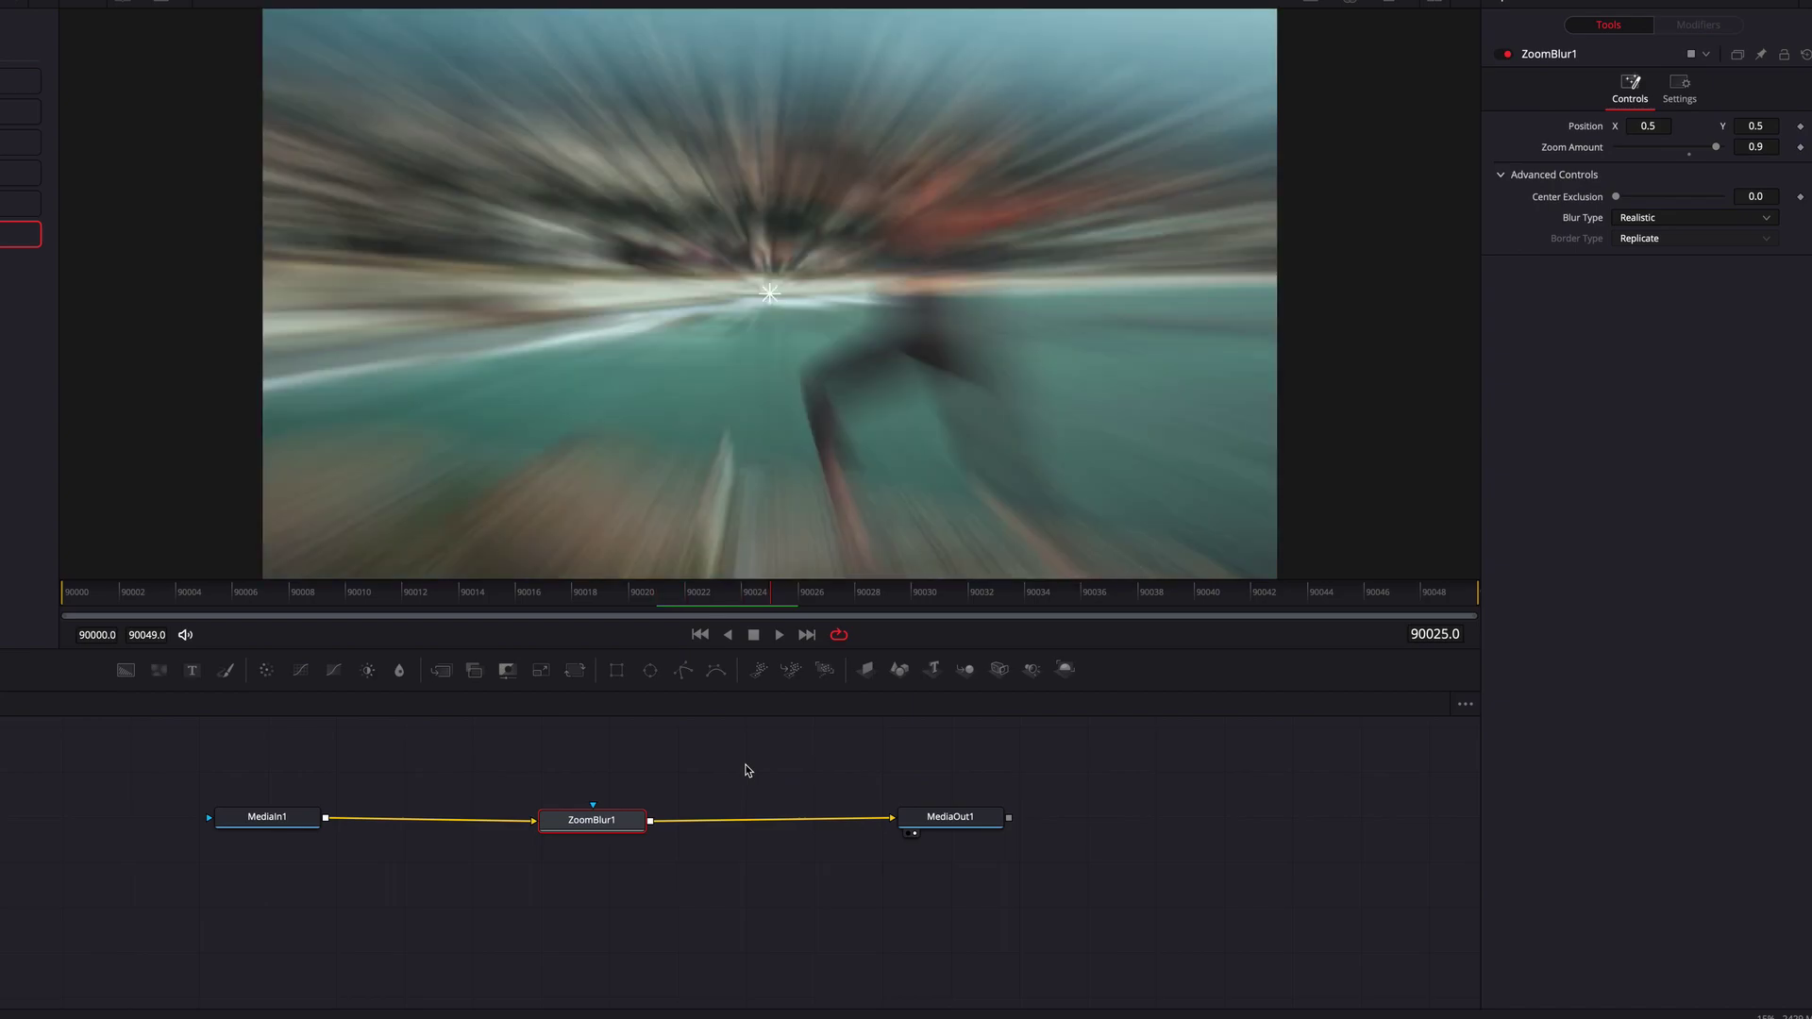
Step: Keyframe Zoom Amount at frame 90025 and again at frame 90000
{"action": "left_click", "coordinate": [1800, 147]}
{"action": "left_click_drag", "start_coordinate": [126, 598], "coordinate": [81, 597]}
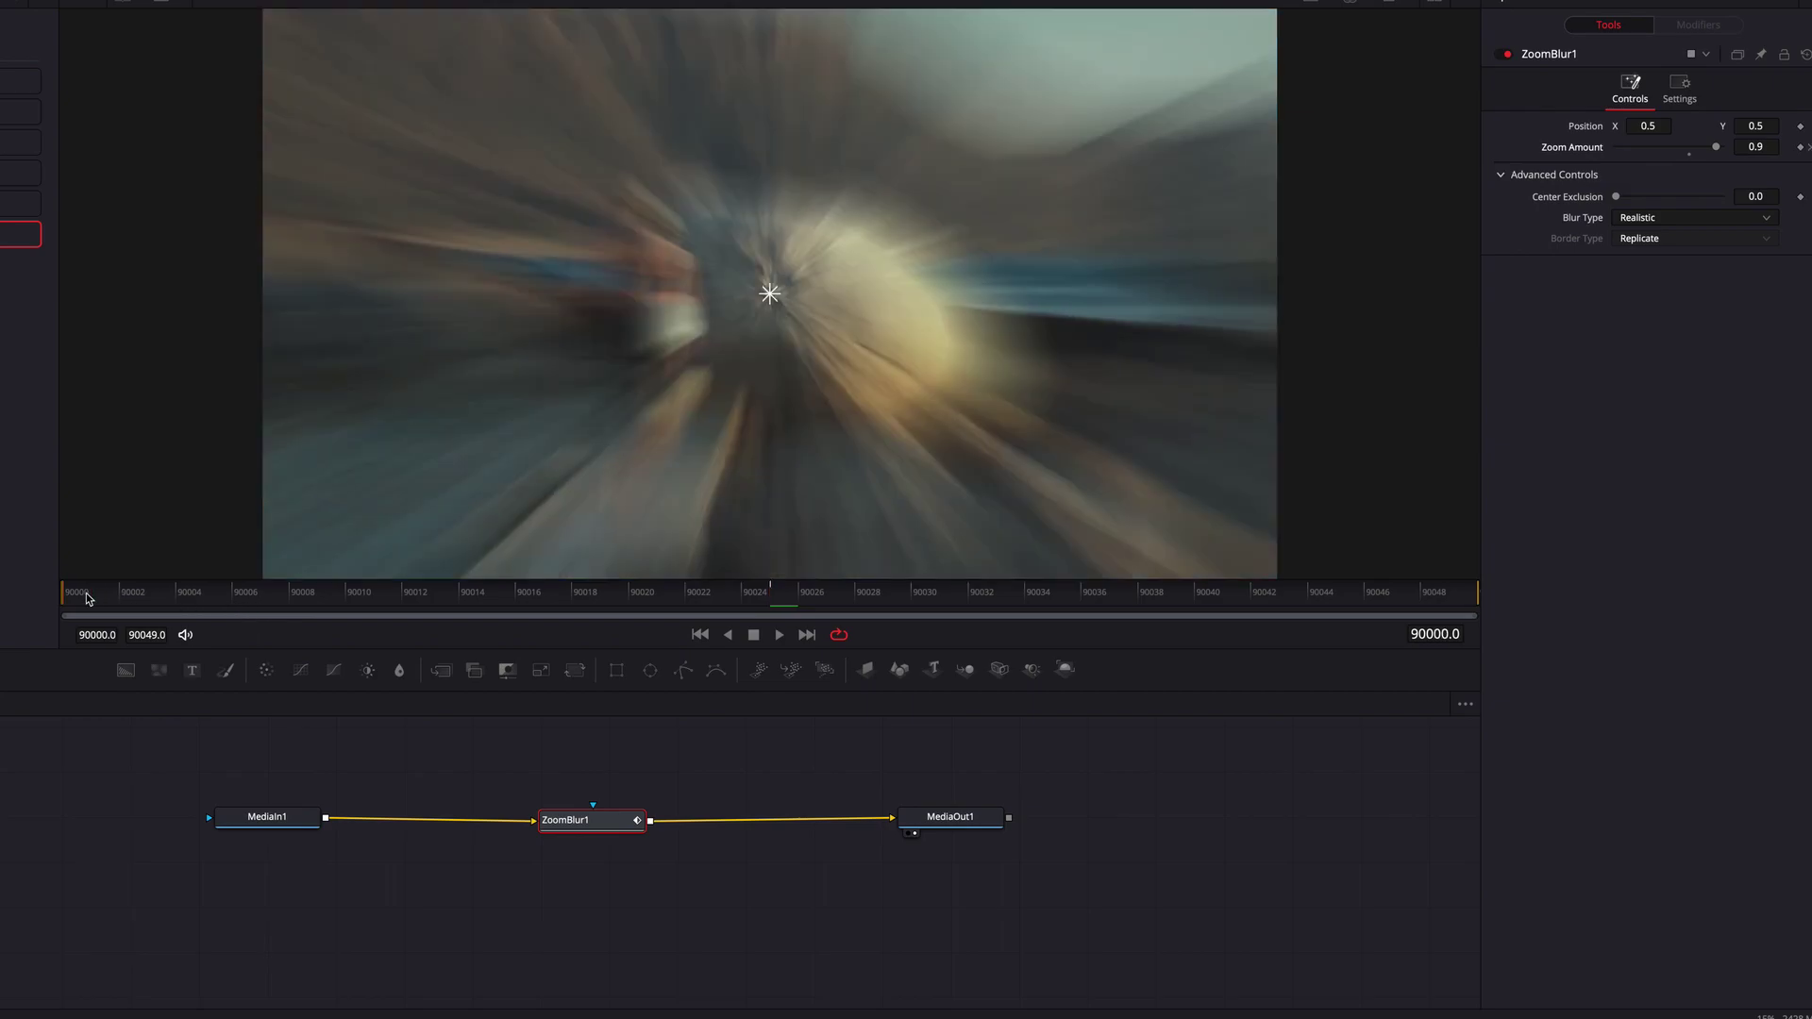
{"action": "left_click", "coordinate": [1800, 147]}
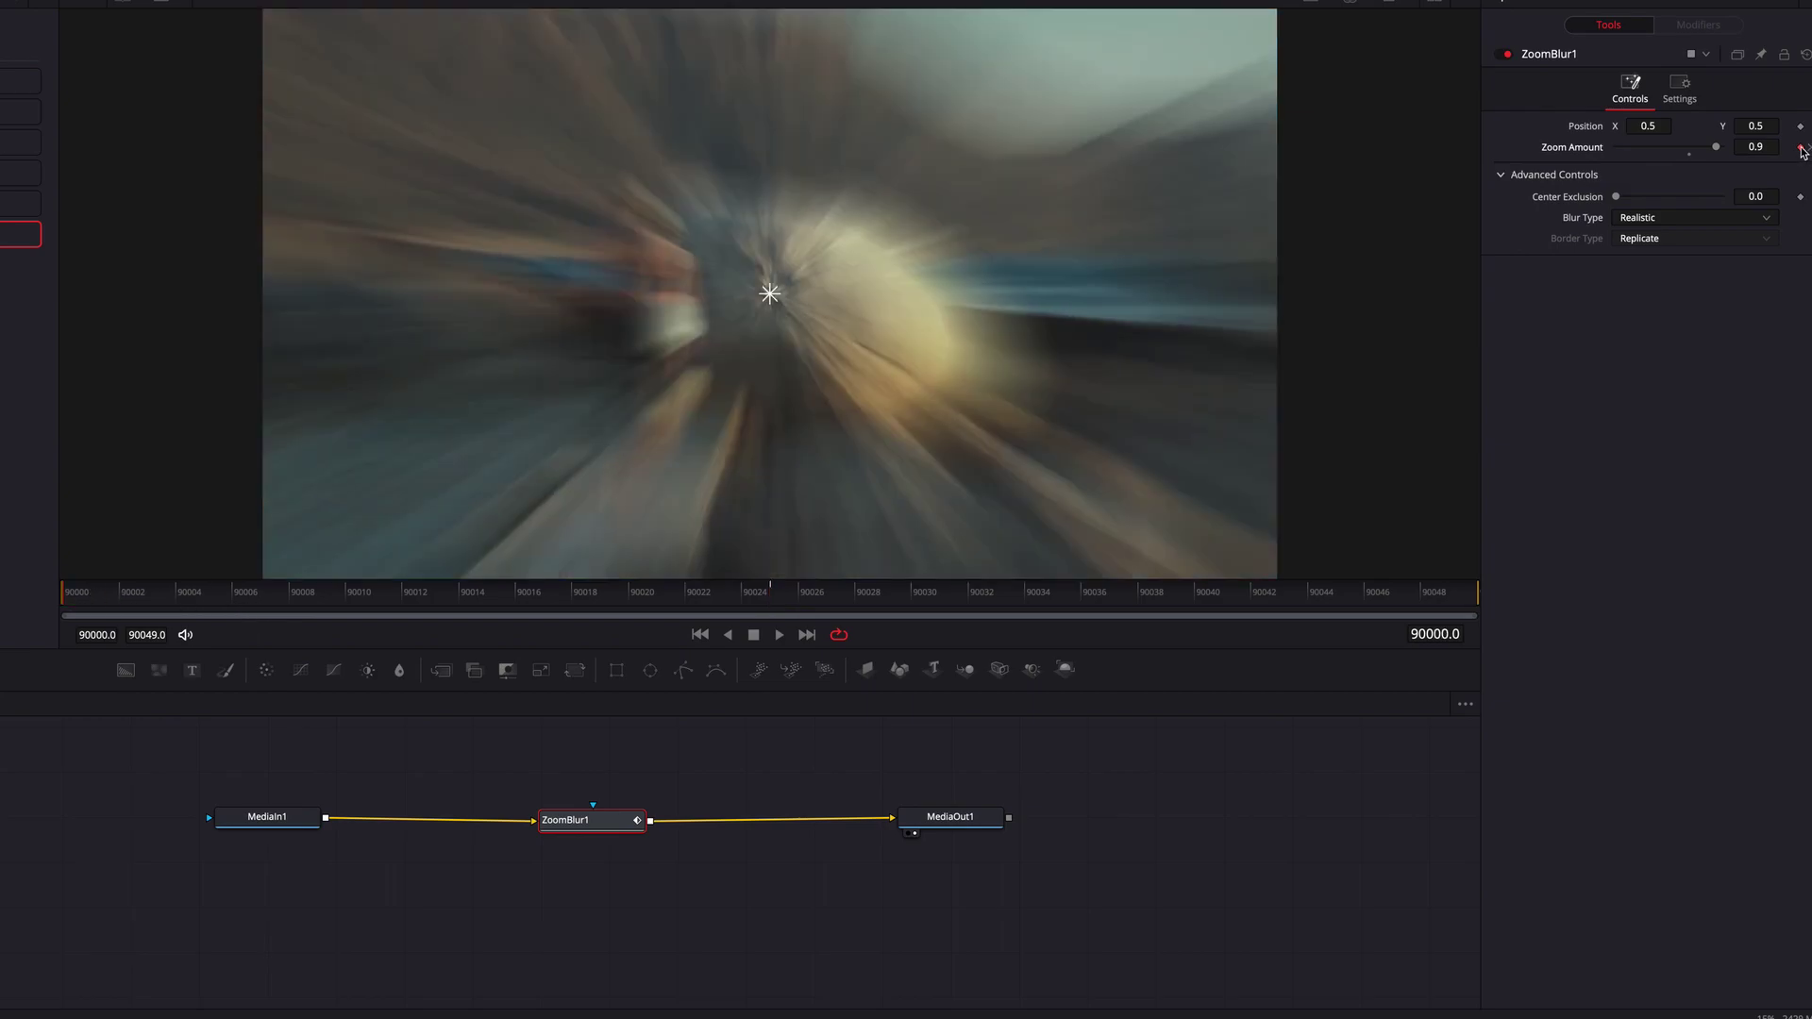
Step: Set Zoom Amount to 0 at frames 90000 and 90049, then raise Center Exclusion slightly at 90025
{"action": "left_click", "coordinate": [1689, 151]}
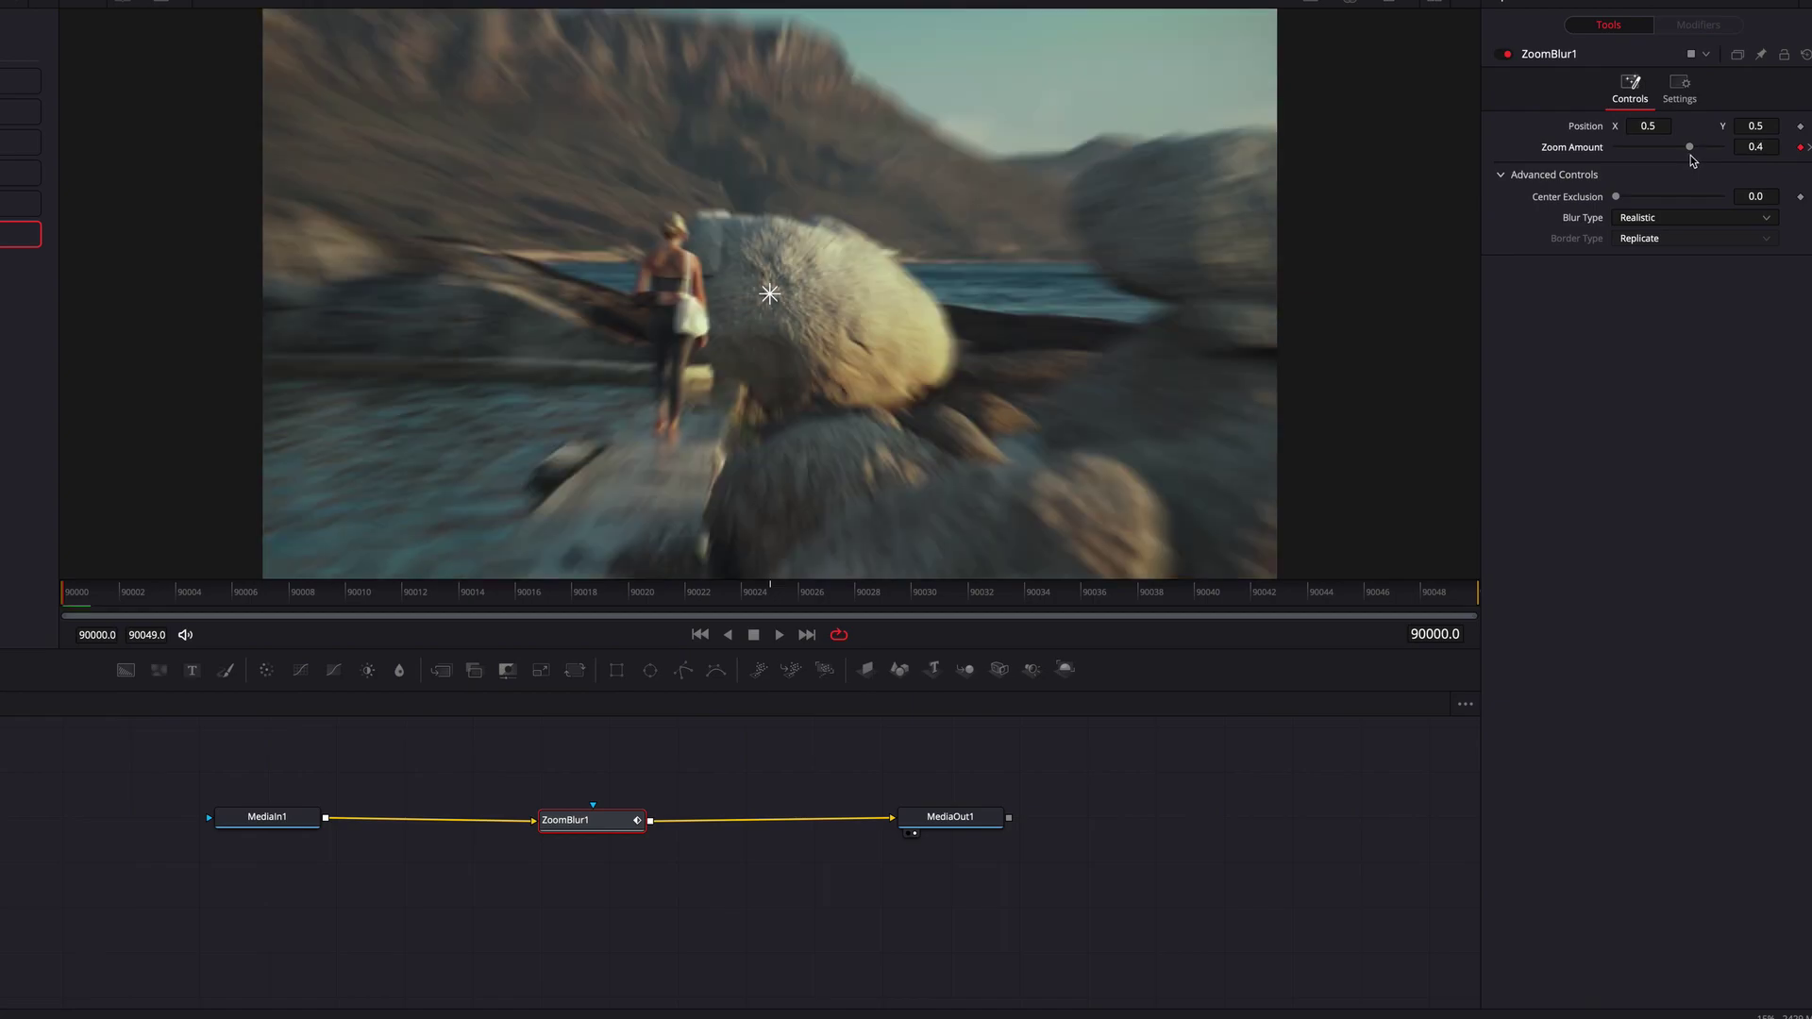
{"action": "left_click_drag", "start_coordinate": [1690, 151], "coordinate": [1667, 150]}
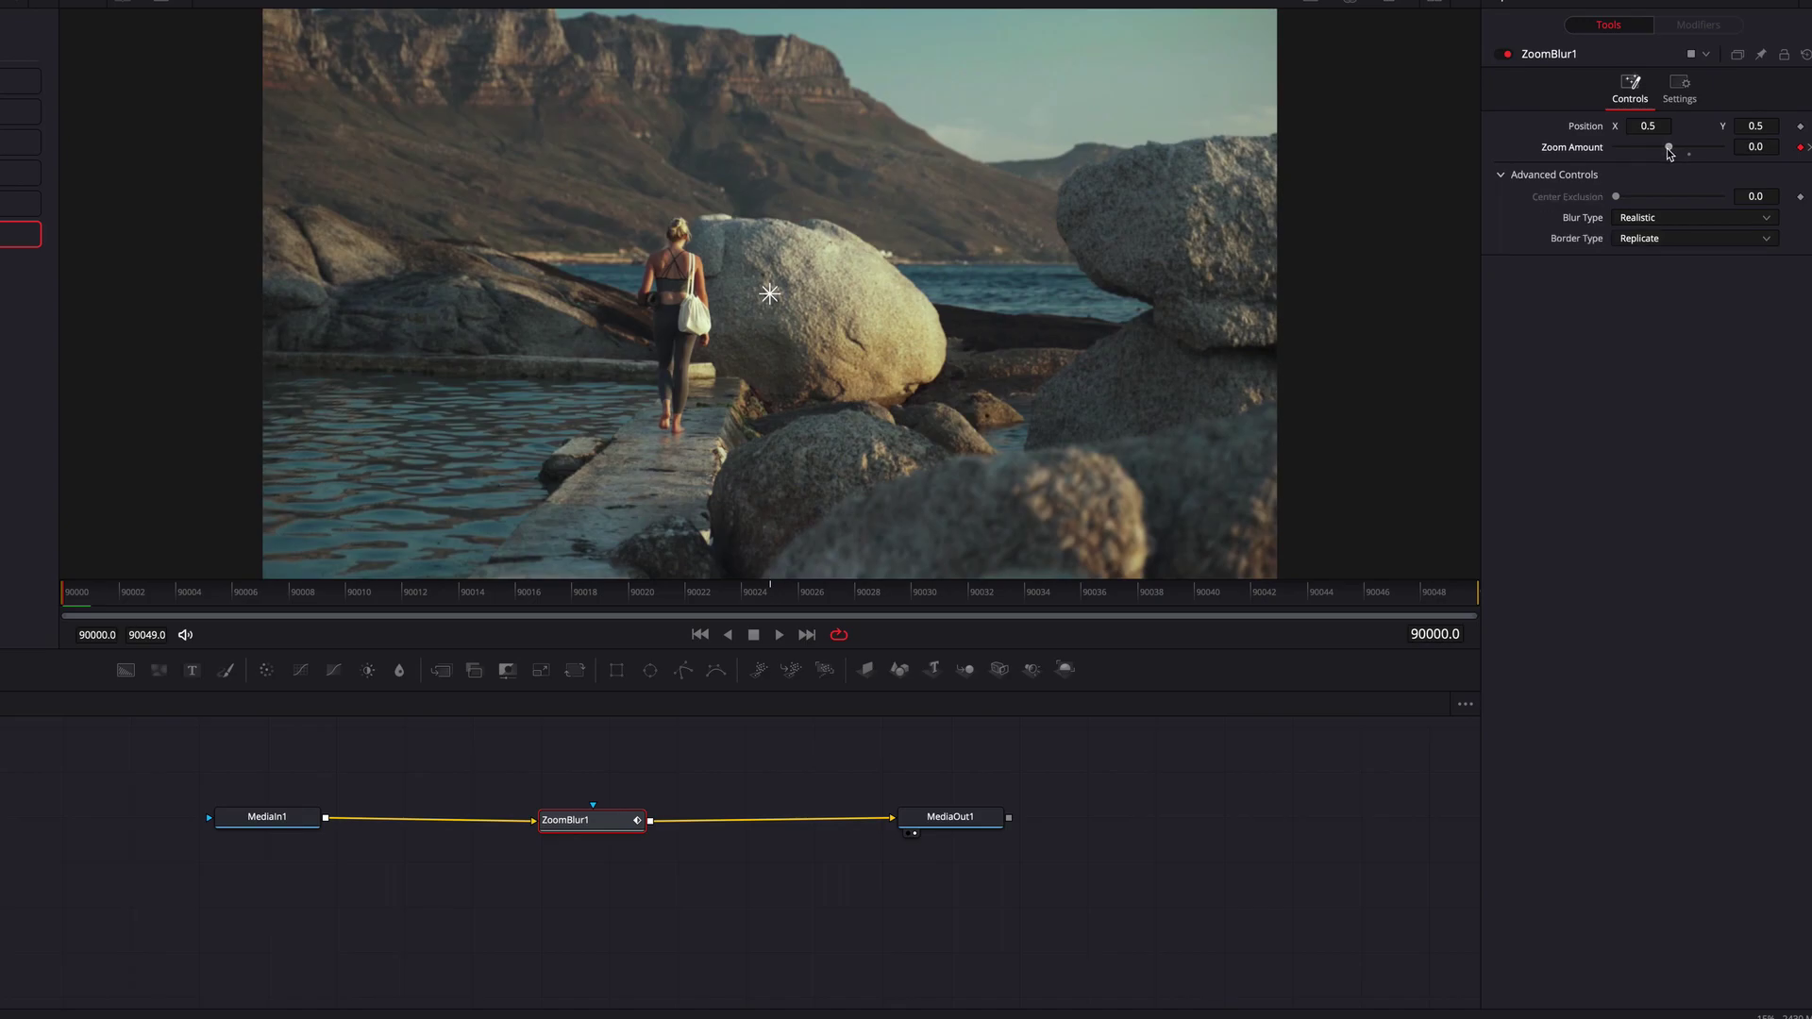
{"action": "left_click", "coordinate": [1456, 602]}
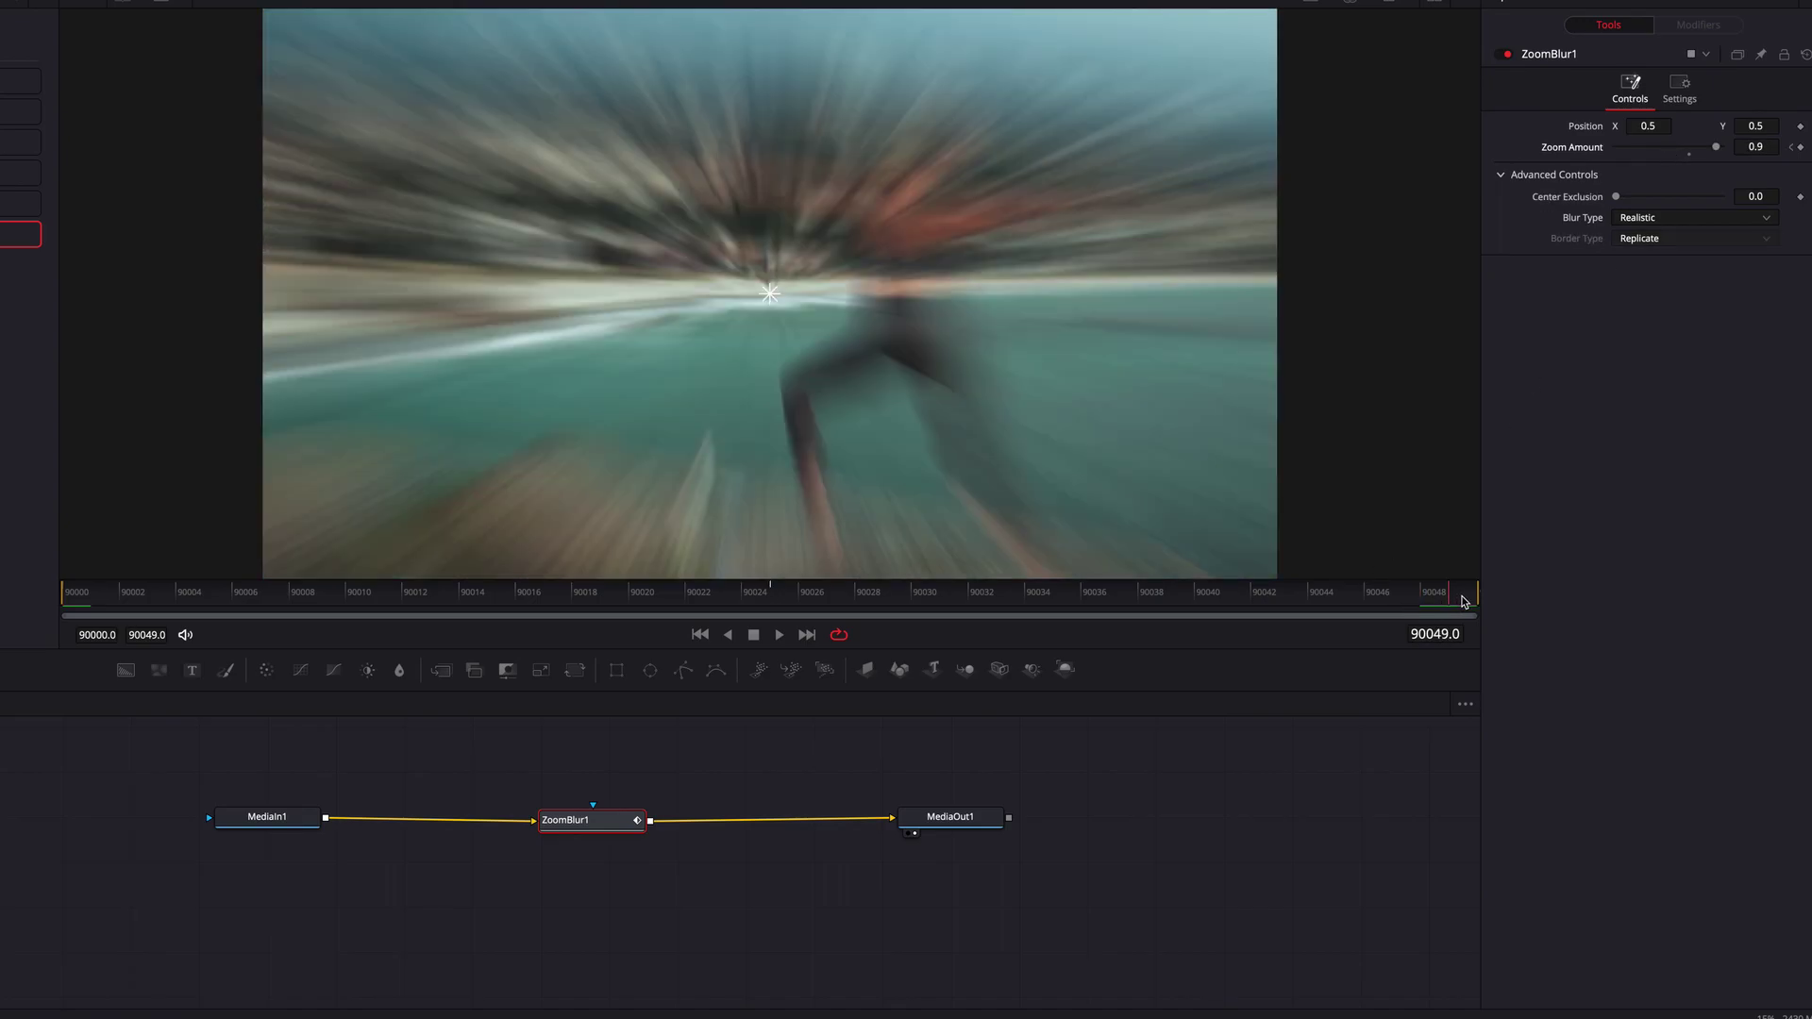
{"action": "left_click", "coordinate": [1800, 148]}
{"action": "key", "text": "Return"}
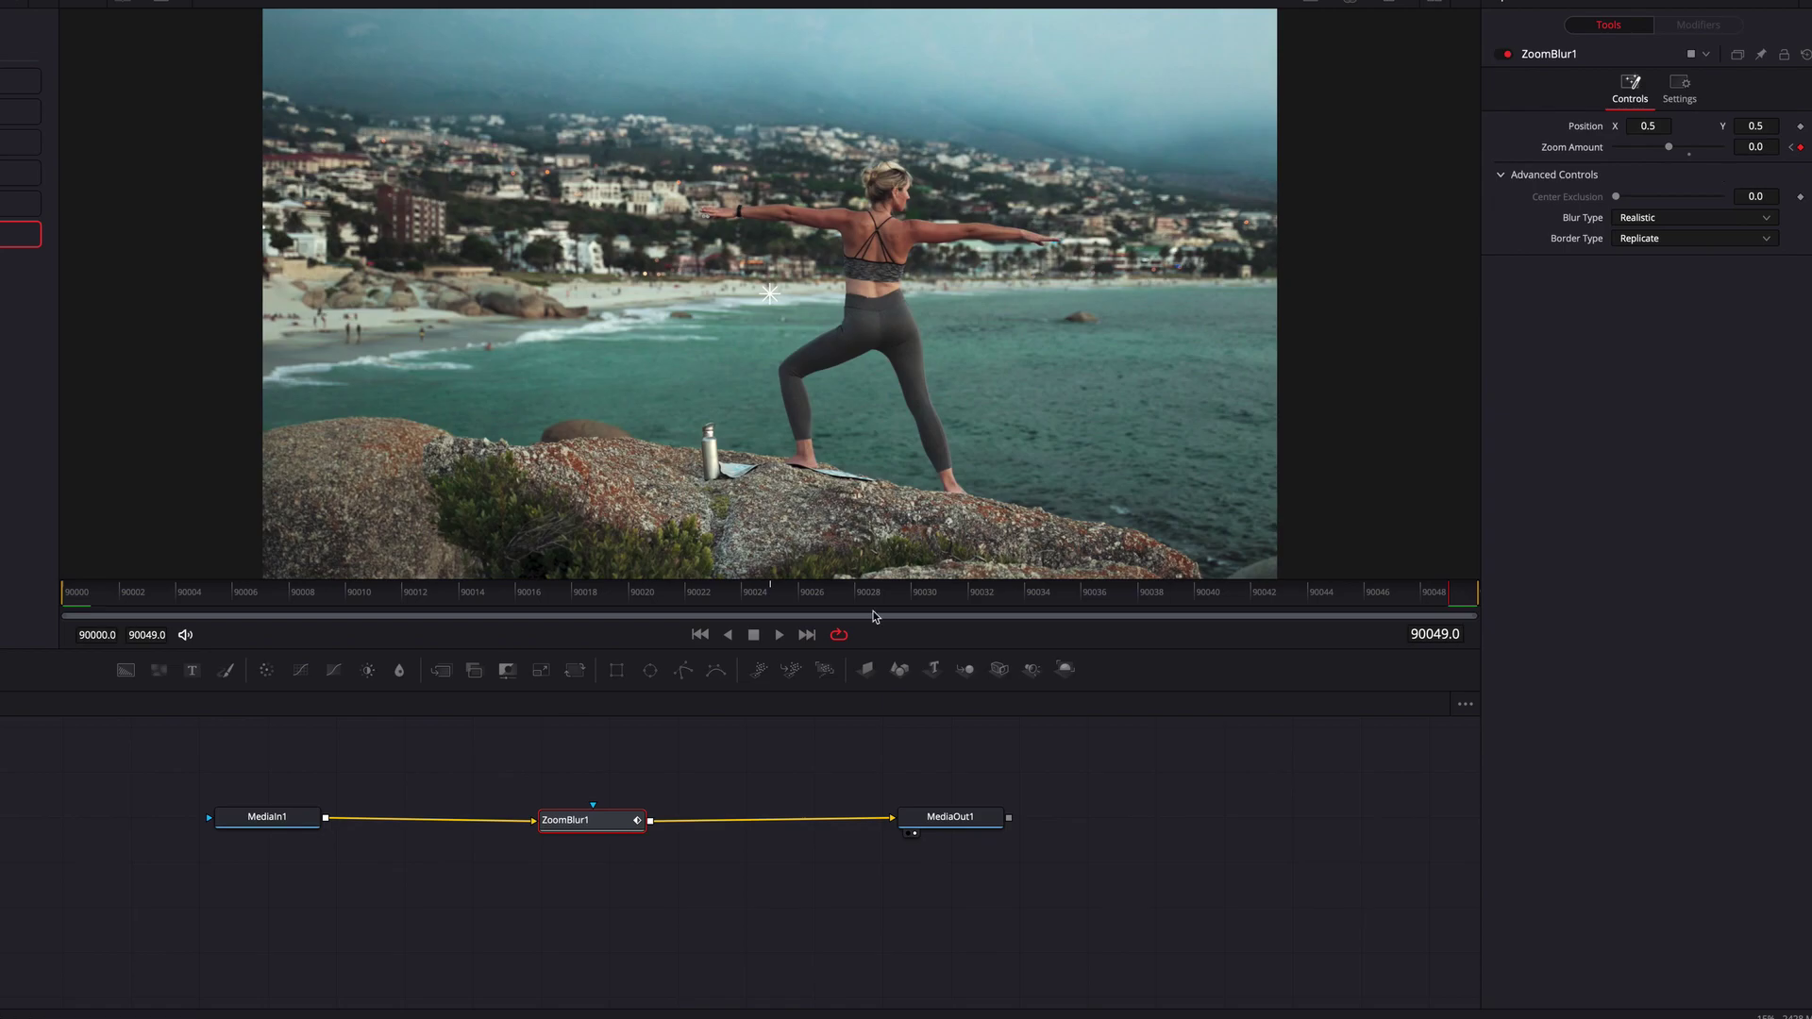
{"action": "left_click", "coordinate": [782, 601]}
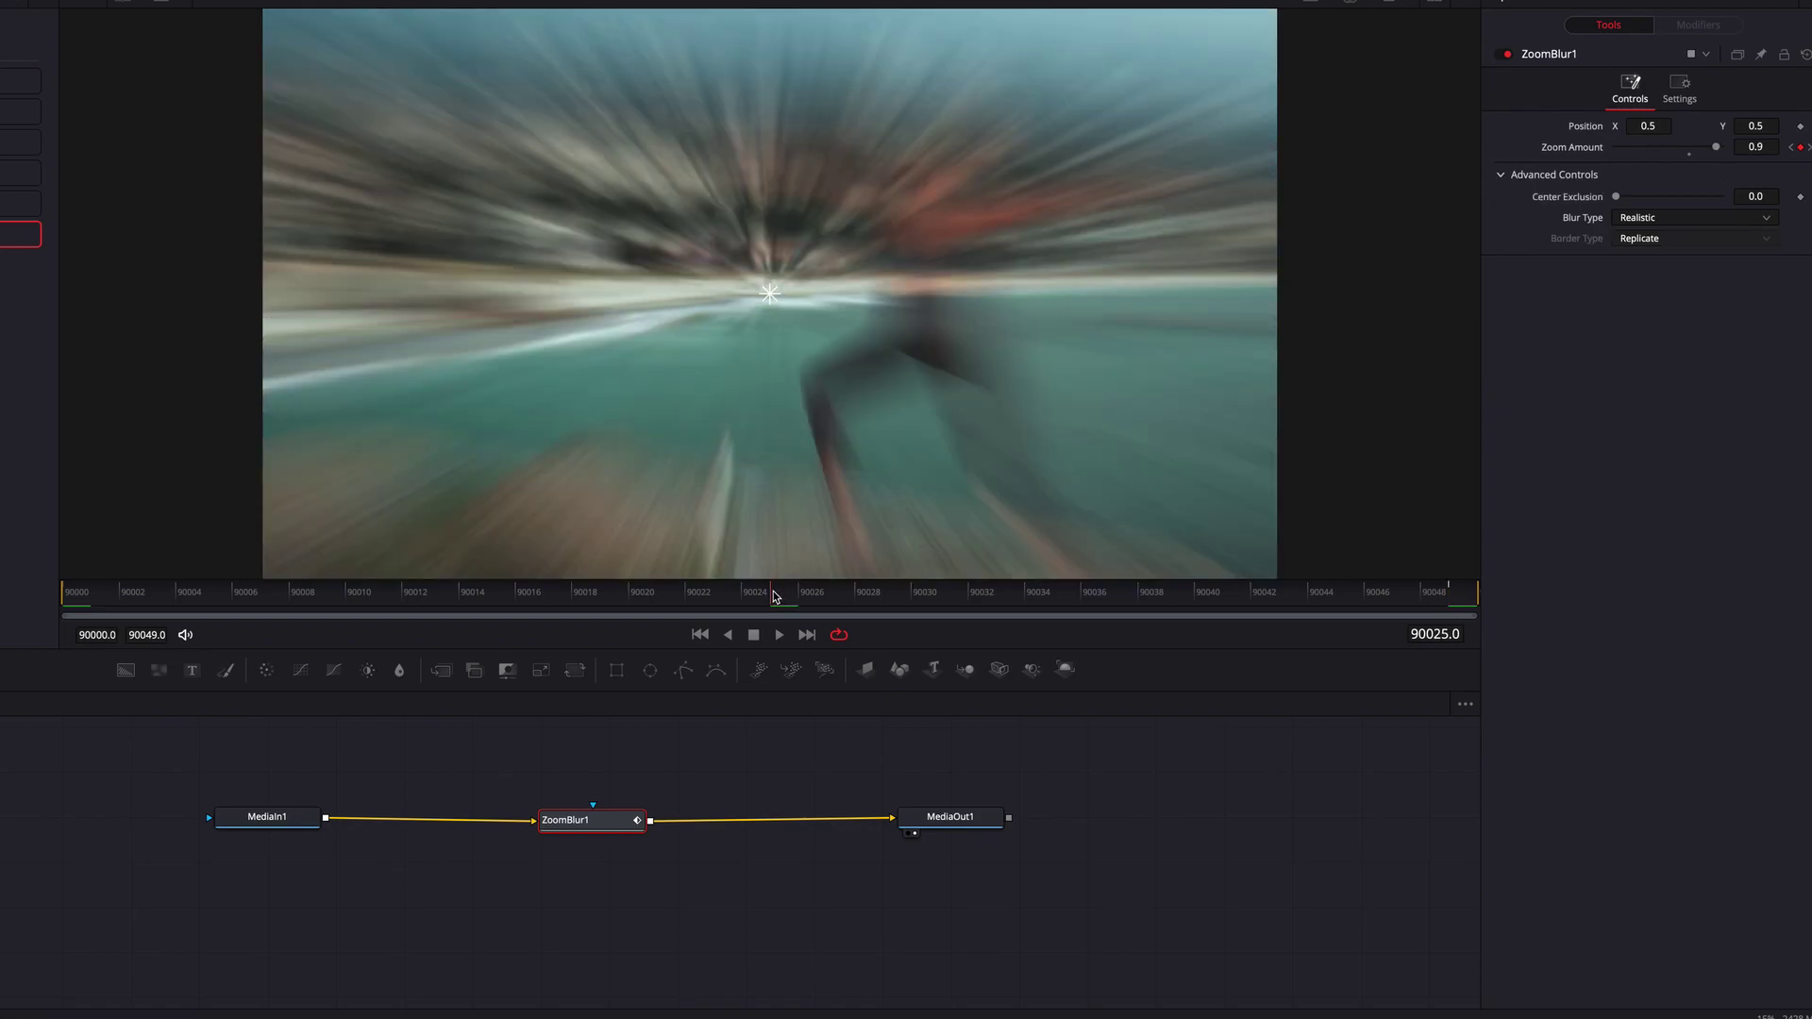
{"action": "mouse_move", "coordinate": [1616, 201]}
{"action": "left_mouse_down"}
{"action": "mouse_move", "coordinate": [1678, 204]}
{"action": "mouse_move", "coordinate": [1621, 211]}
{"action": "left_mouse_up"}
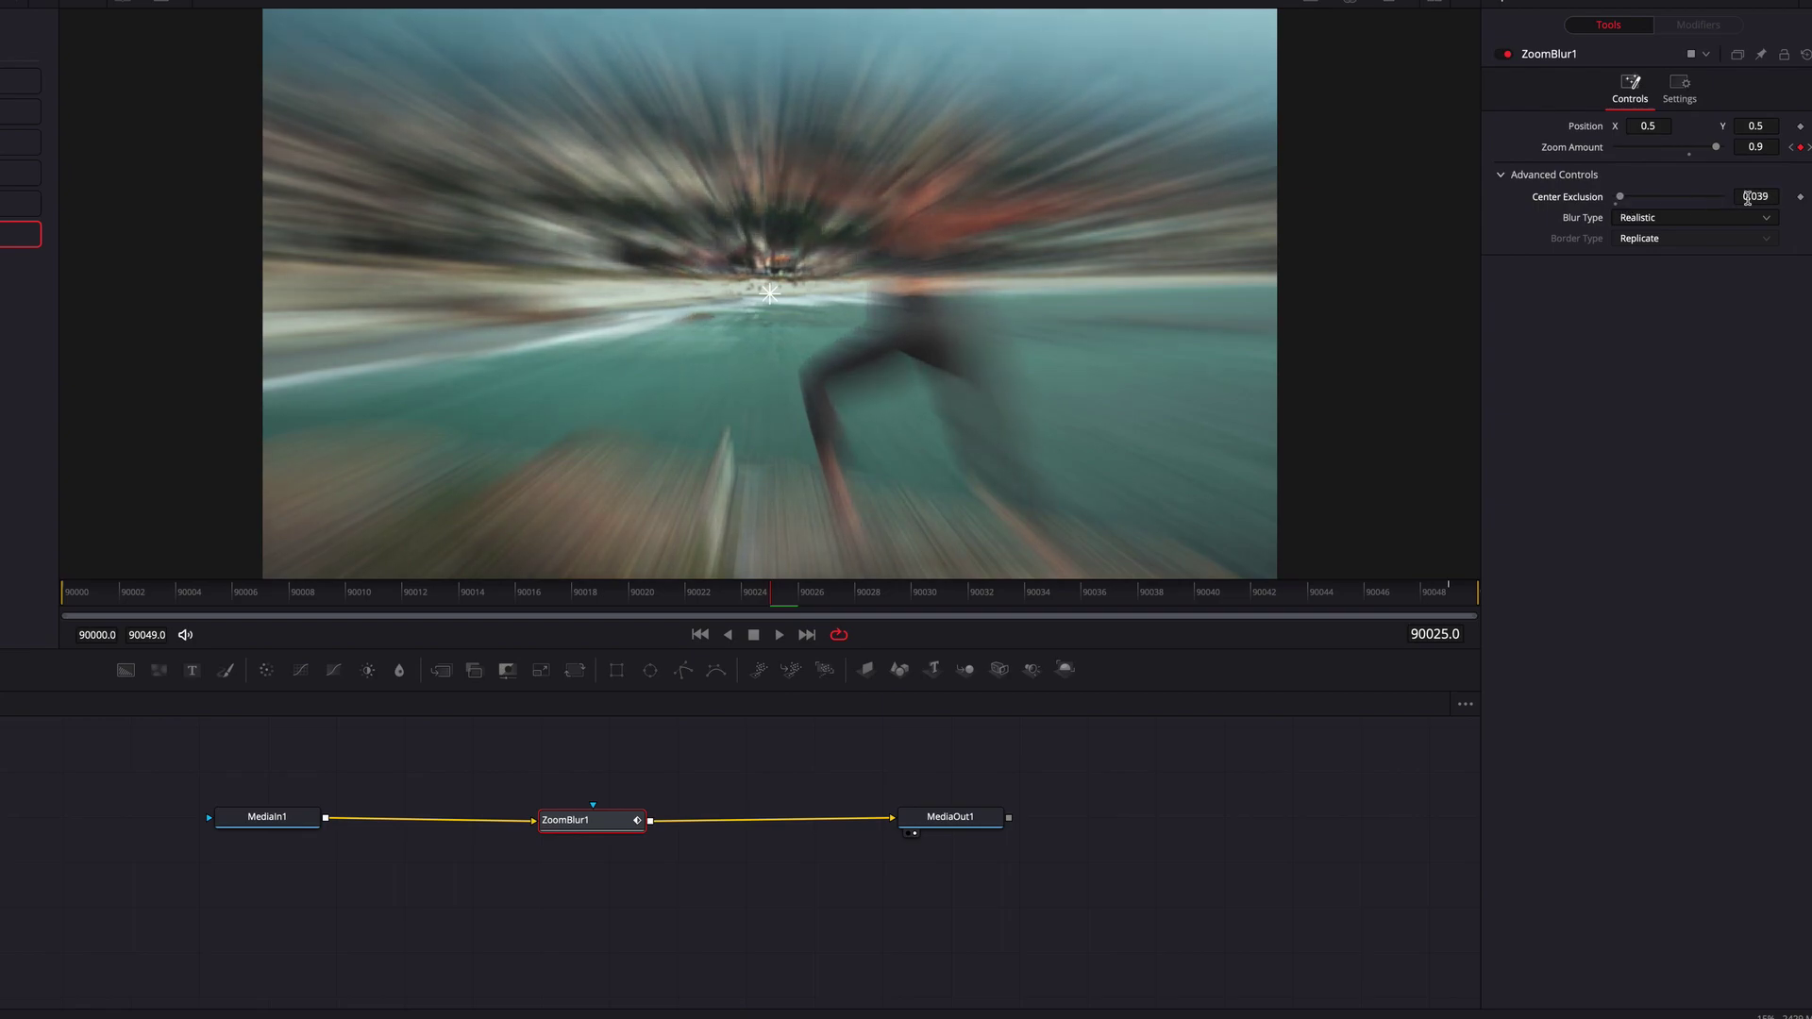
Step: Set Center Exclusion to 0.035 and keyframe the blur centre on the runner at 90025, walker at 90024
{"action": "left_click_drag", "start_coordinate": [1766, 195], "coordinate": [1753, 195]}
{"action": "left_click_drag", "start_coordinate": [1765, 196], "coordinate": [1765, 195]}
{"action": "left_click_drag", "start_coordinate": [770, 294], "coordinate": [897, 268]}
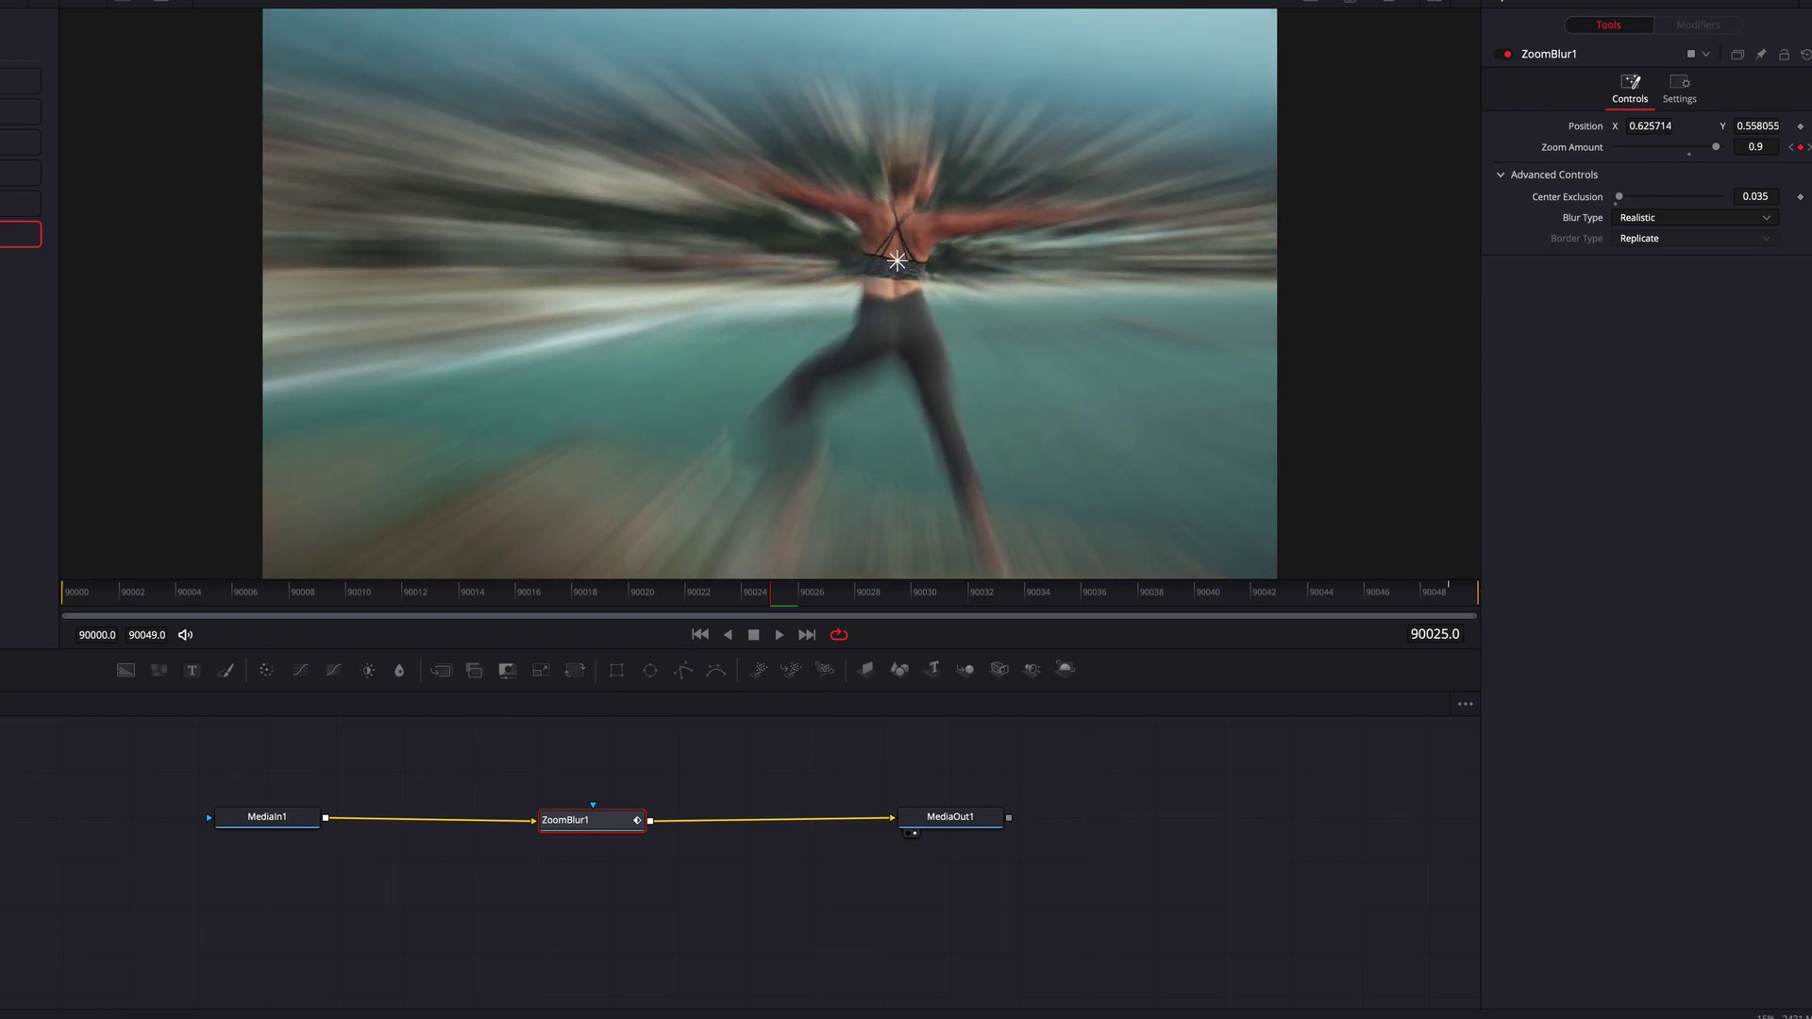
{"action": "left_click", "coordinate": [1799, 126]}
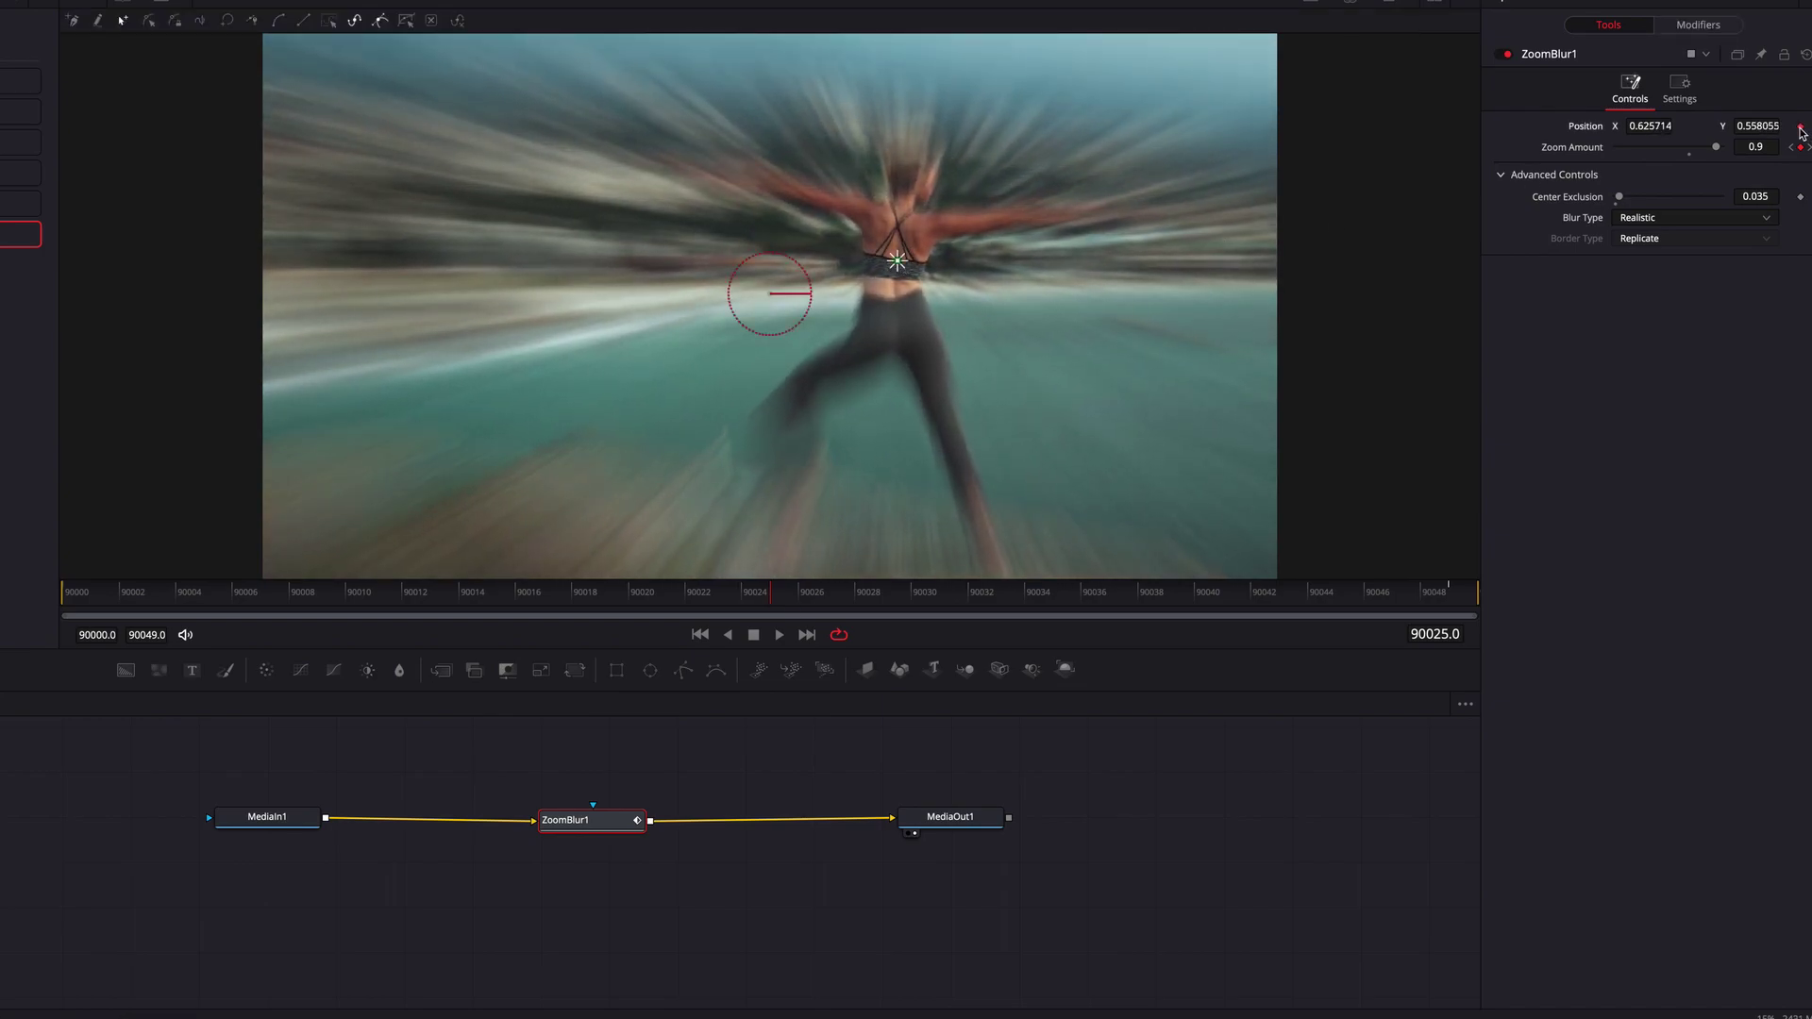
{"action": "key", "text": "Left"}
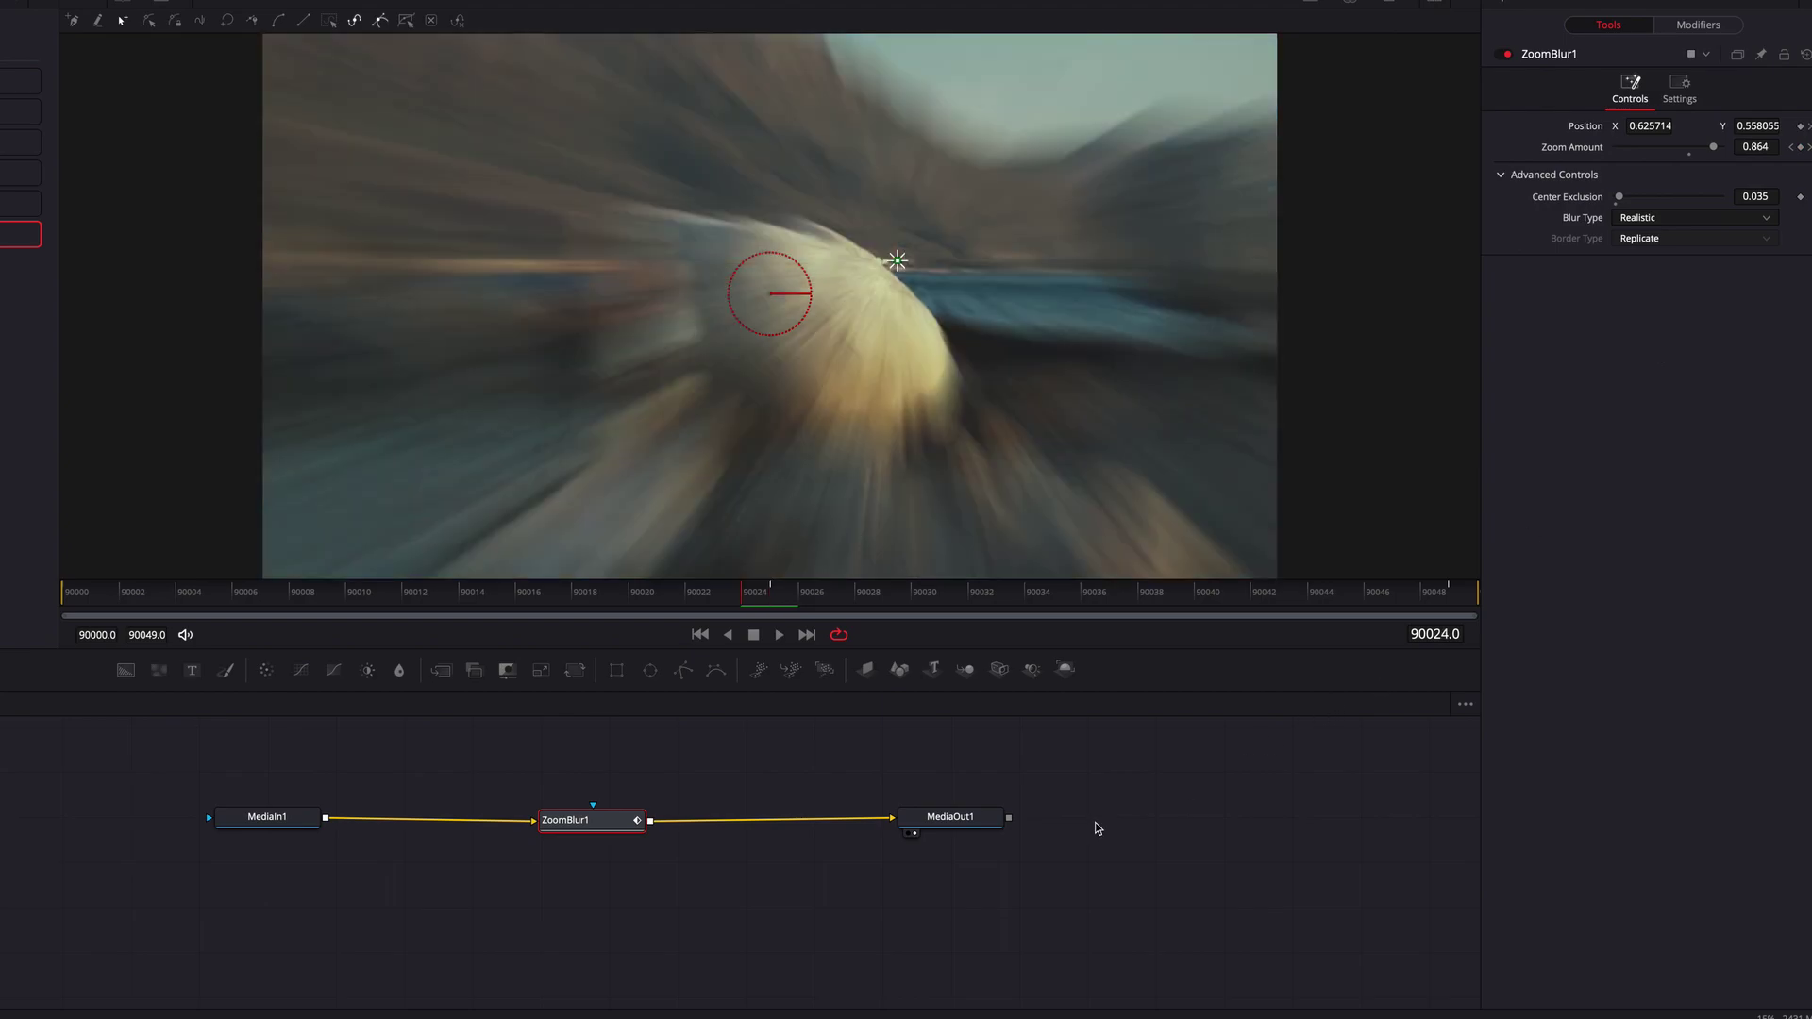
{"action": "left_click_drag", "start_coordinate": [896, 260], "coordinate": [674, 295]}
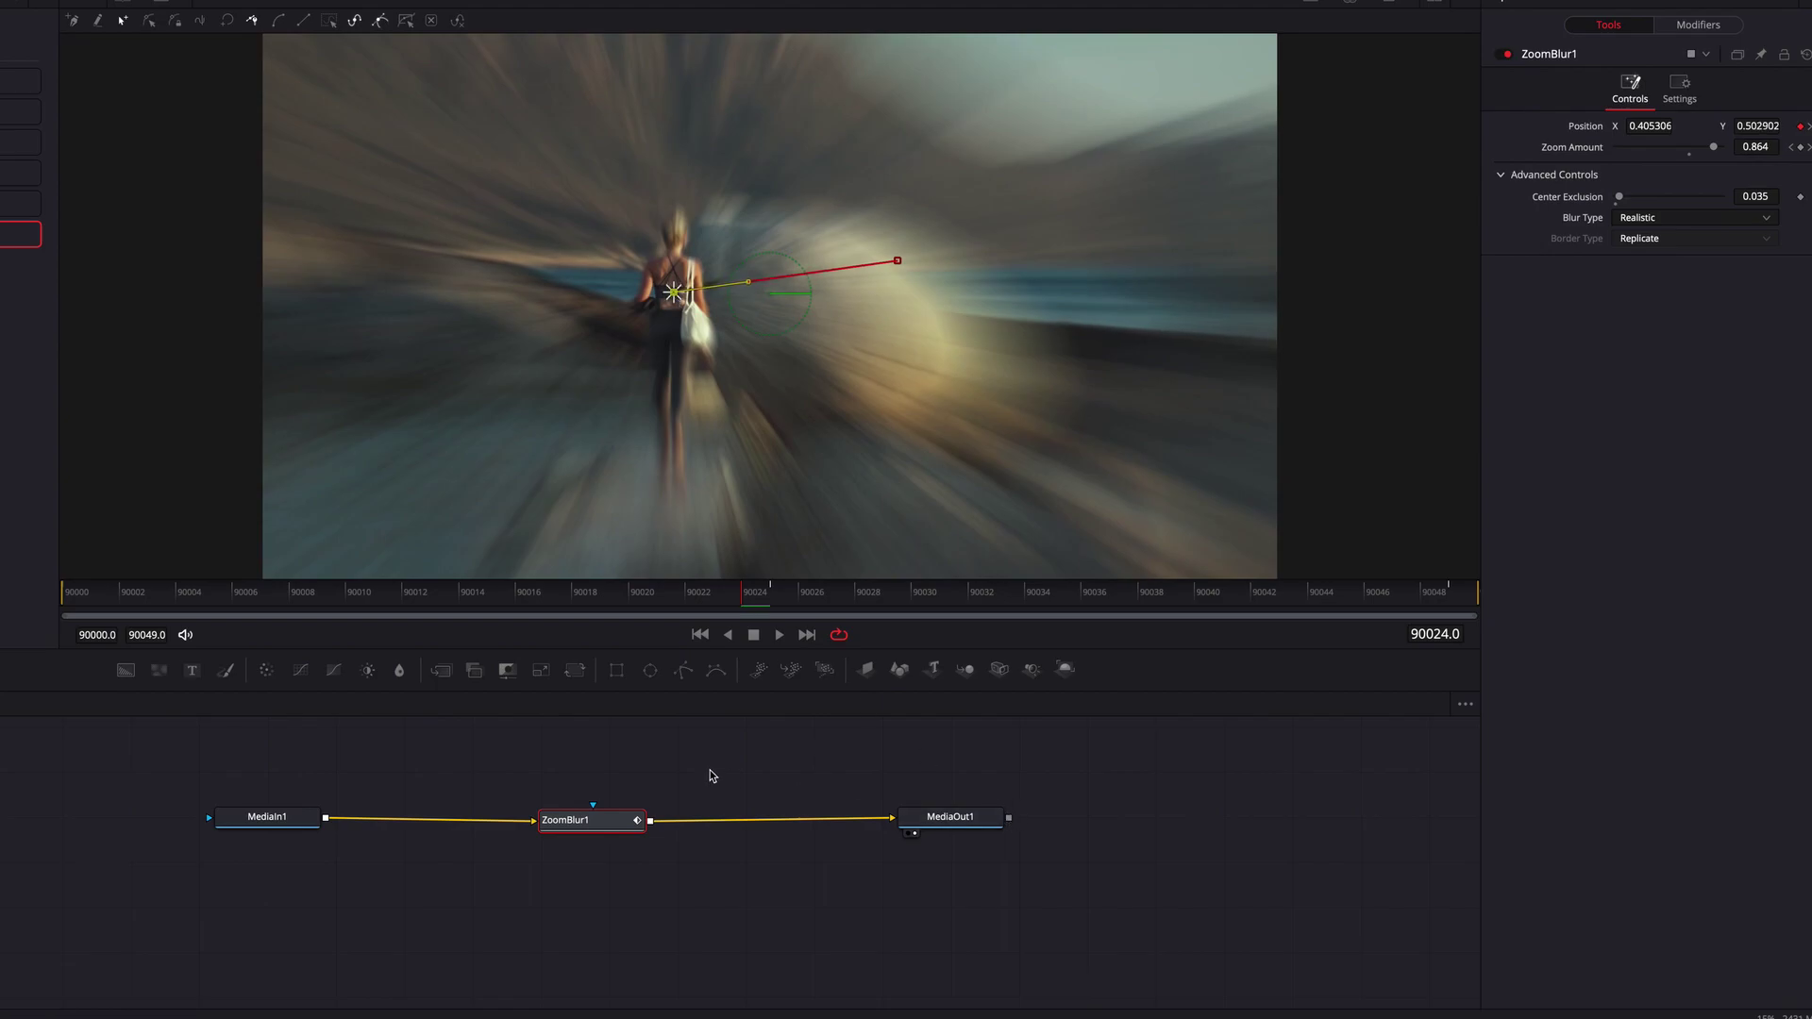
{"action": "key", "text": "Right"}
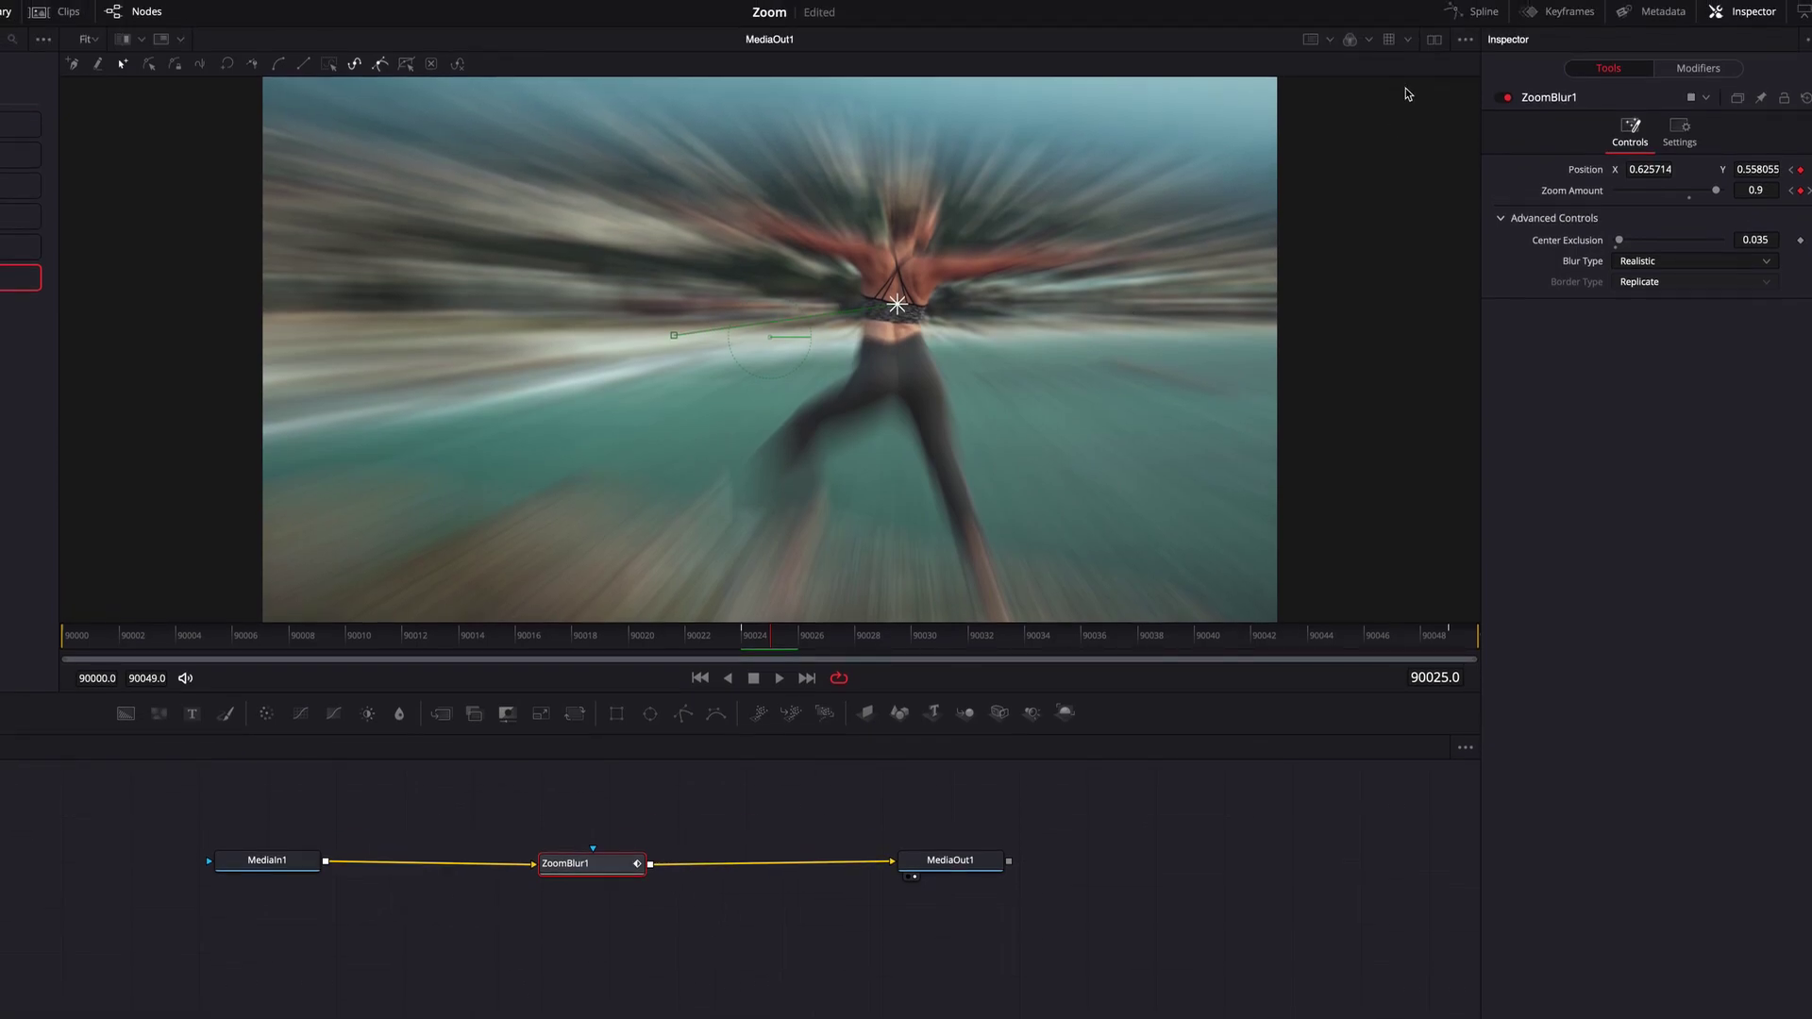
Step: Show the Zoom Amount curve in the Spline editor and smooth all its keyframes
{"action": "left_click", "coordinate": [1479, 17]}
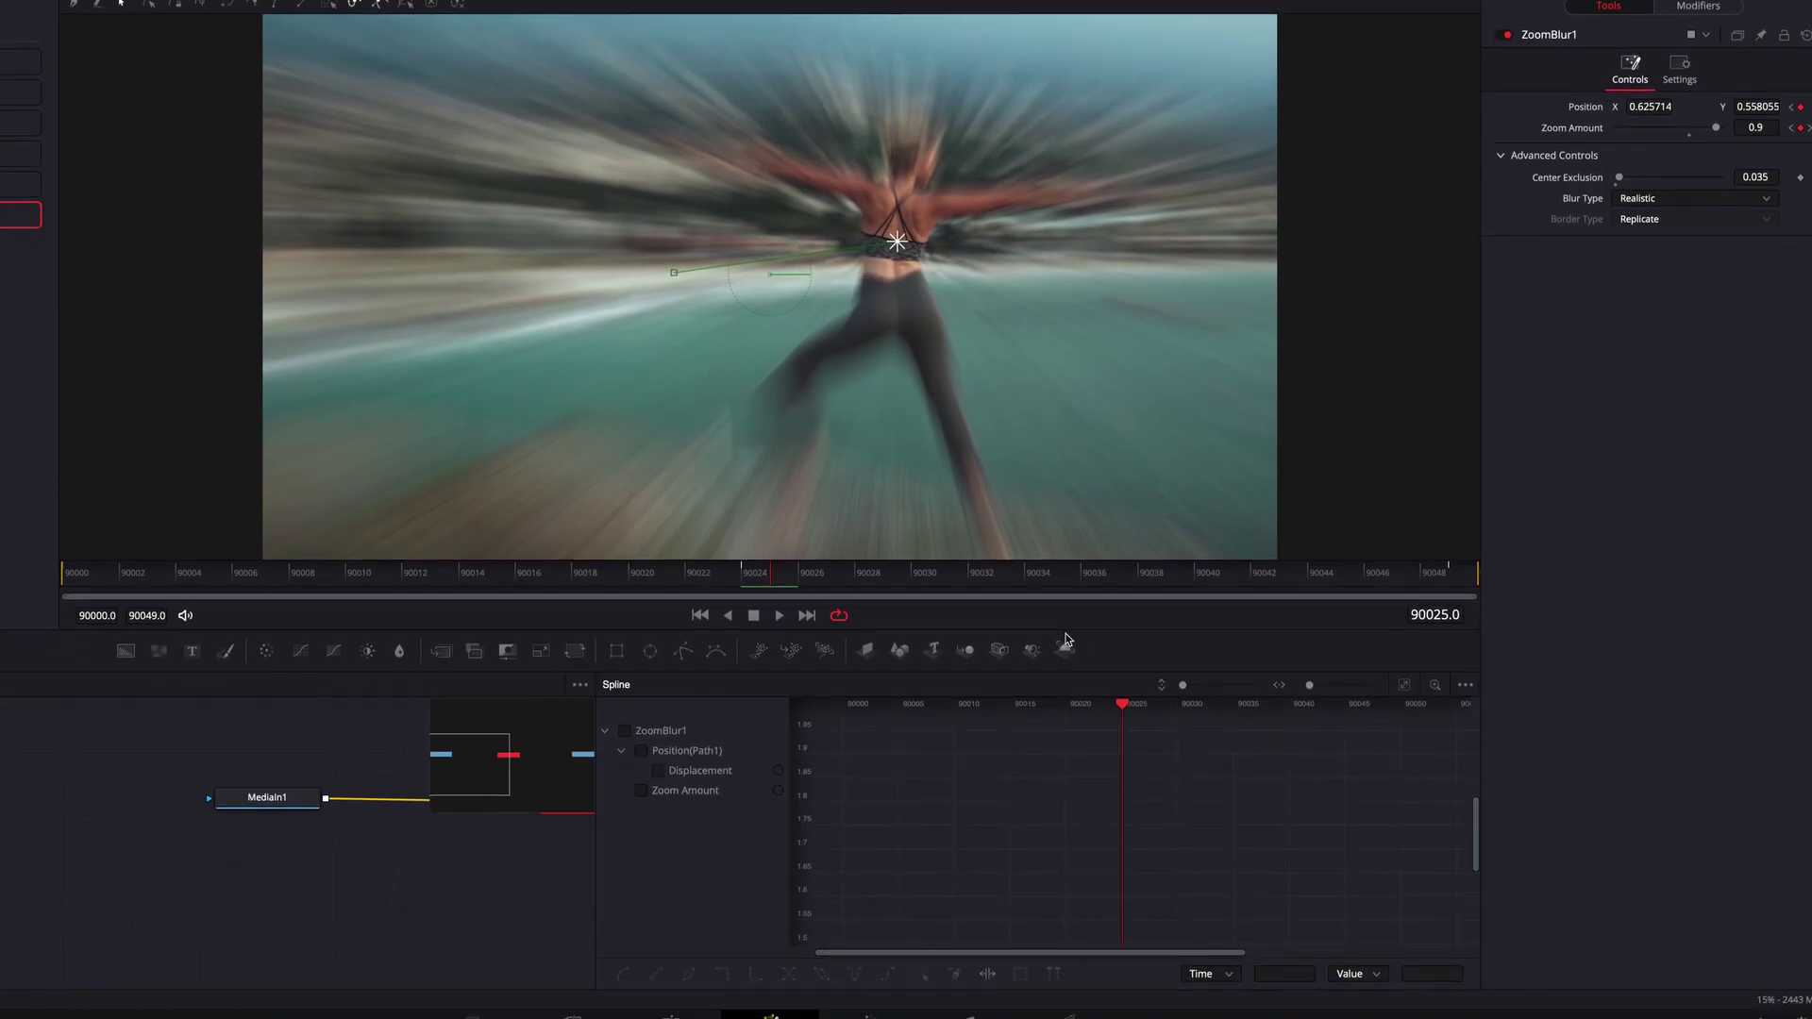
{"action": "left_click", "coordinate": [721, 793]}
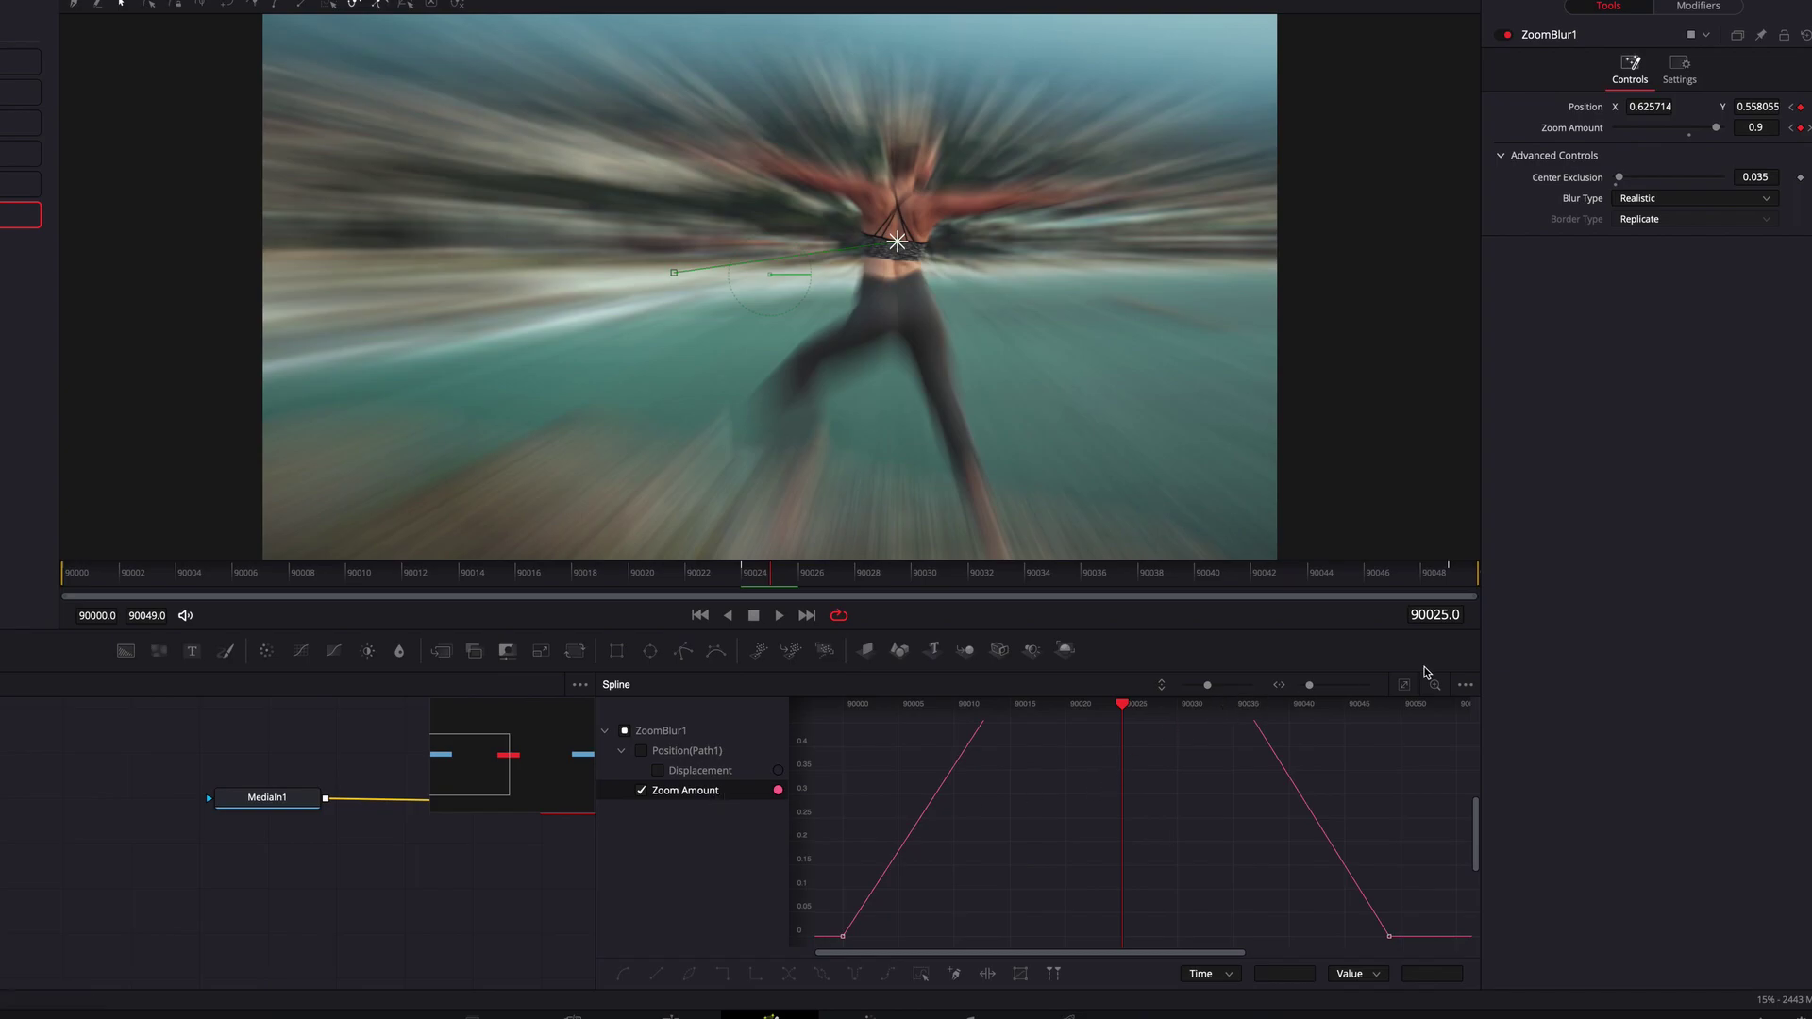
{"action": "left_click", "coordinate": [1404, 687]}
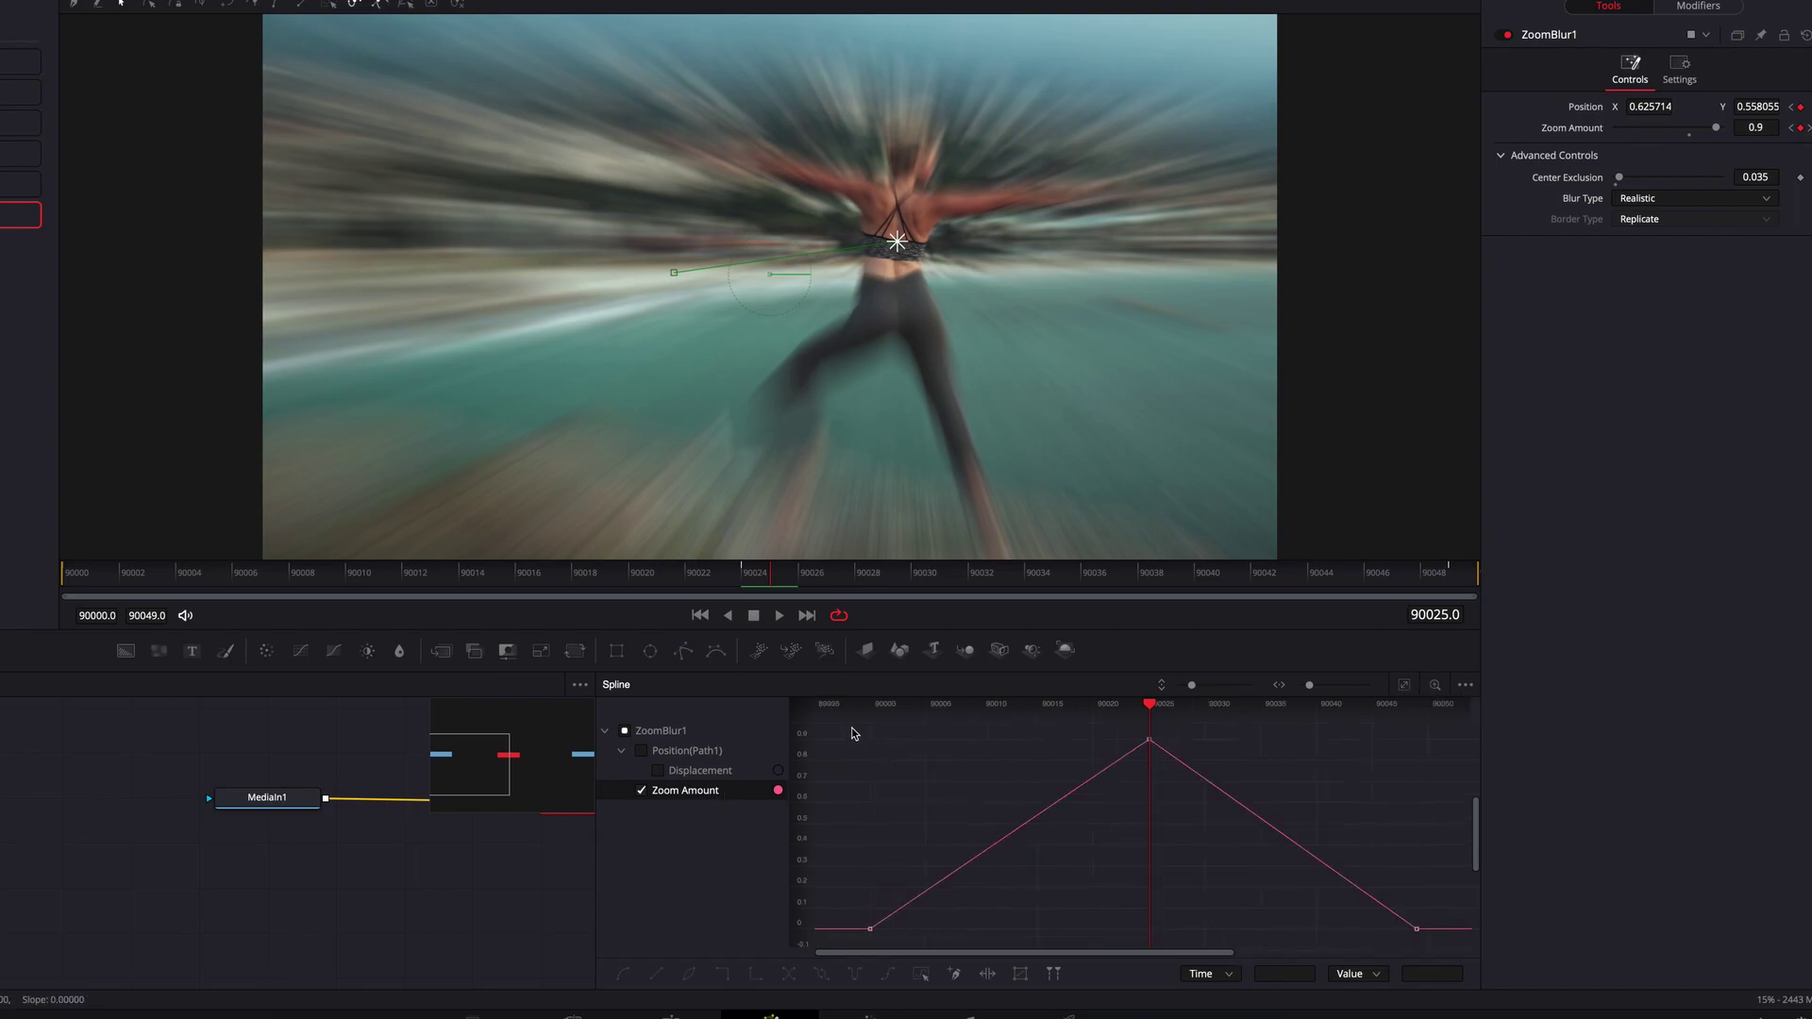
{"action": "left_click_drag", "start_coordinate": [852, 733], "coordinate": [1448, 958]}
{"action": "right_click", "coordinate": [1147, 745]}
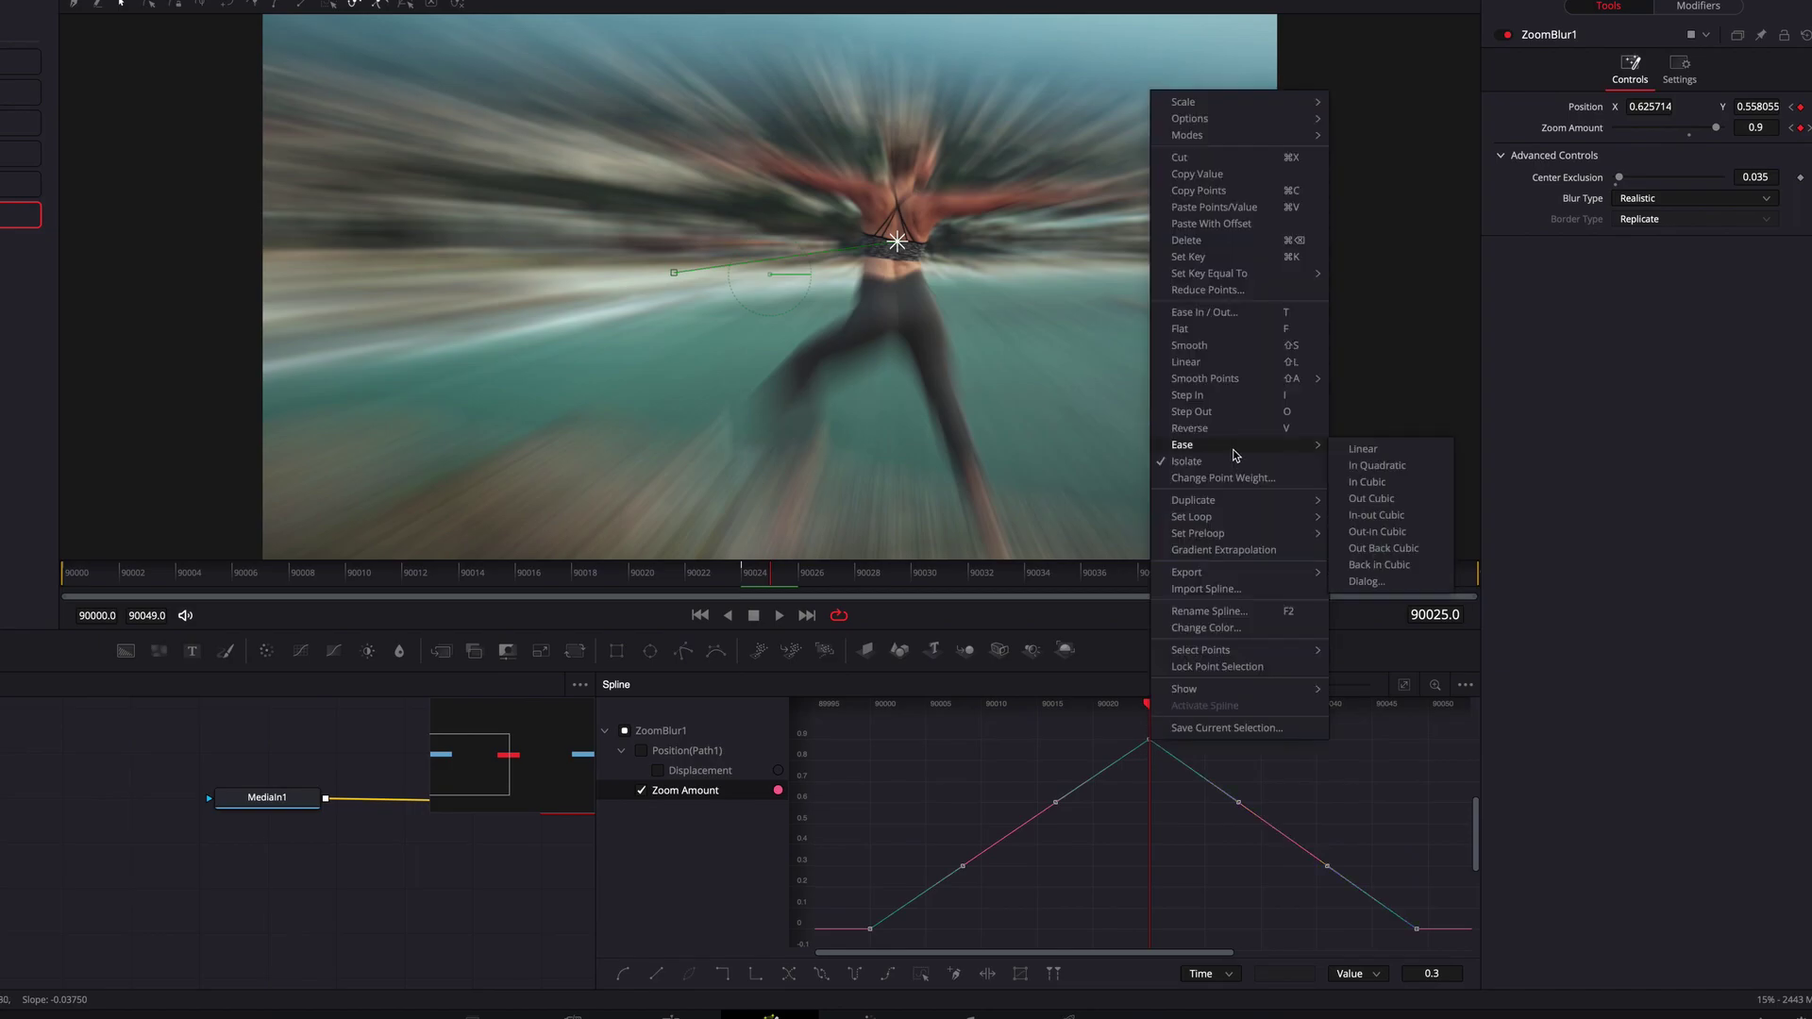
{"action": "left_click", "coordinate": [1246, 355]}
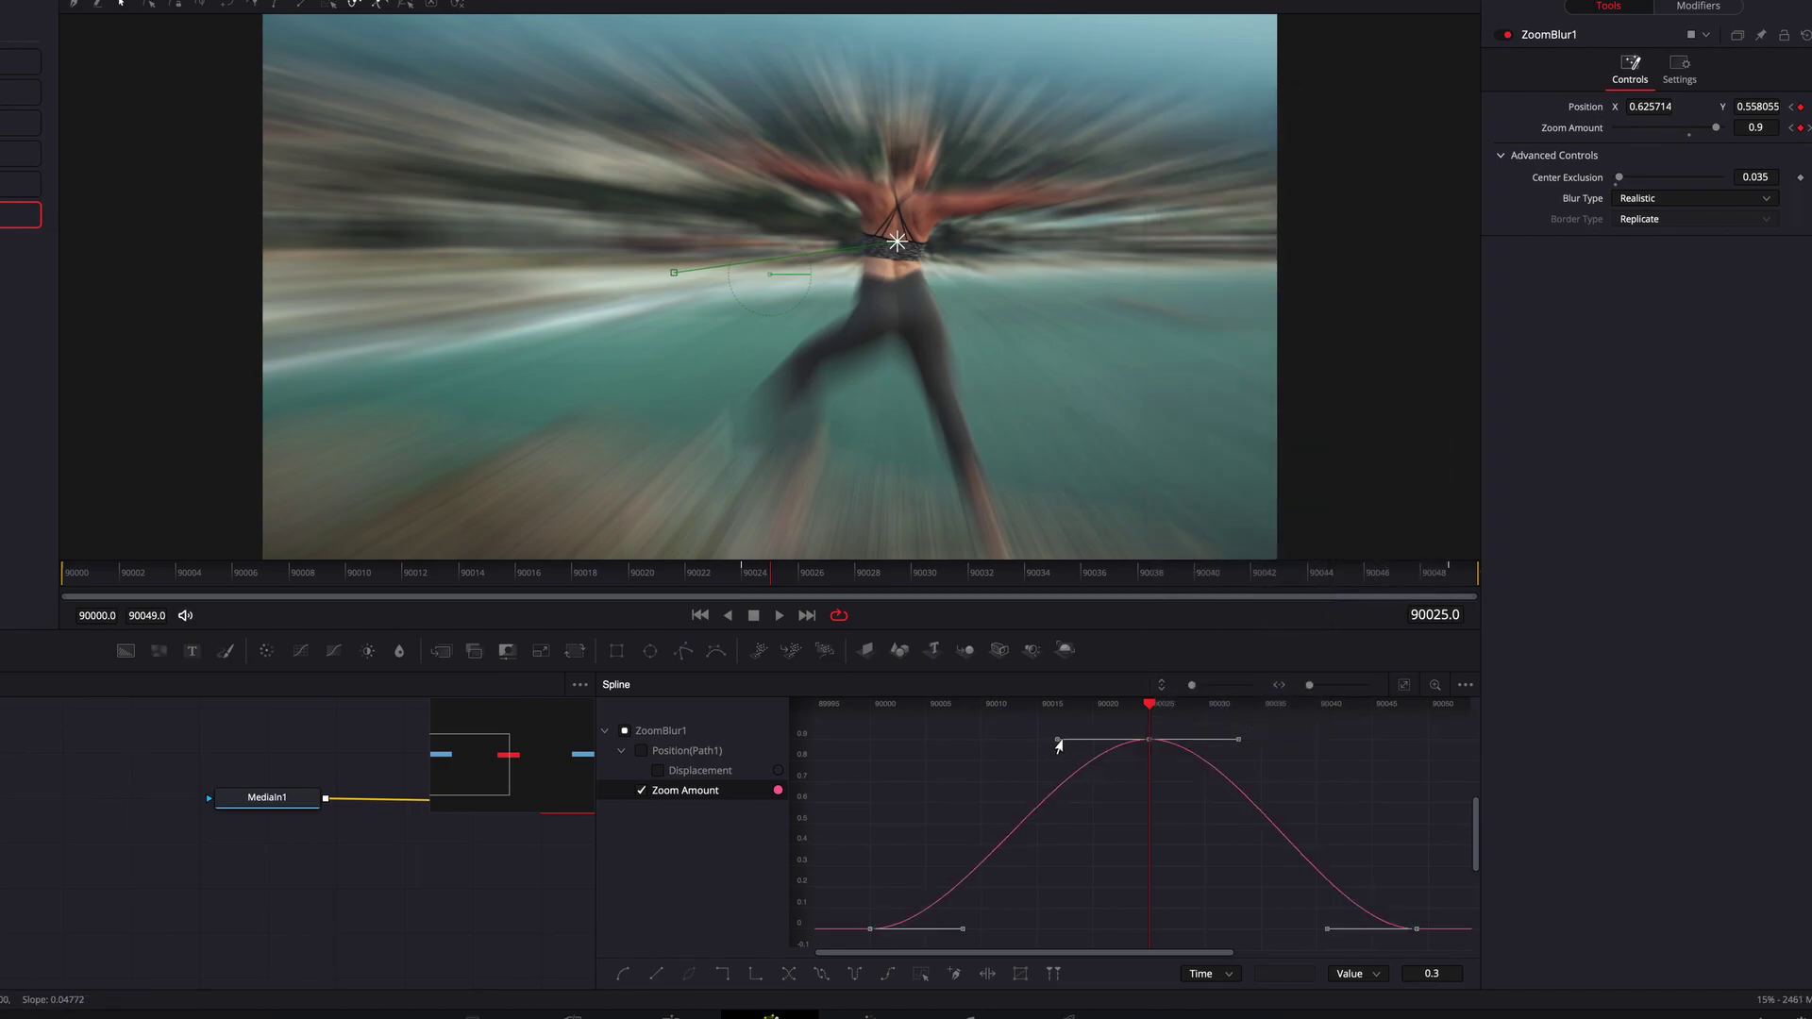
Step: Adjust the Bezier handles for a sharp 0.9 peak at frame 90025 and eased ends
{"action": "left_click_drag", "start_coordinate": [1055, 739], "coordinate": [1107, 747]}
{"action": "left_click_drag", "start_coordinate": [1236, 740], "coordinate": [1190, 745]}
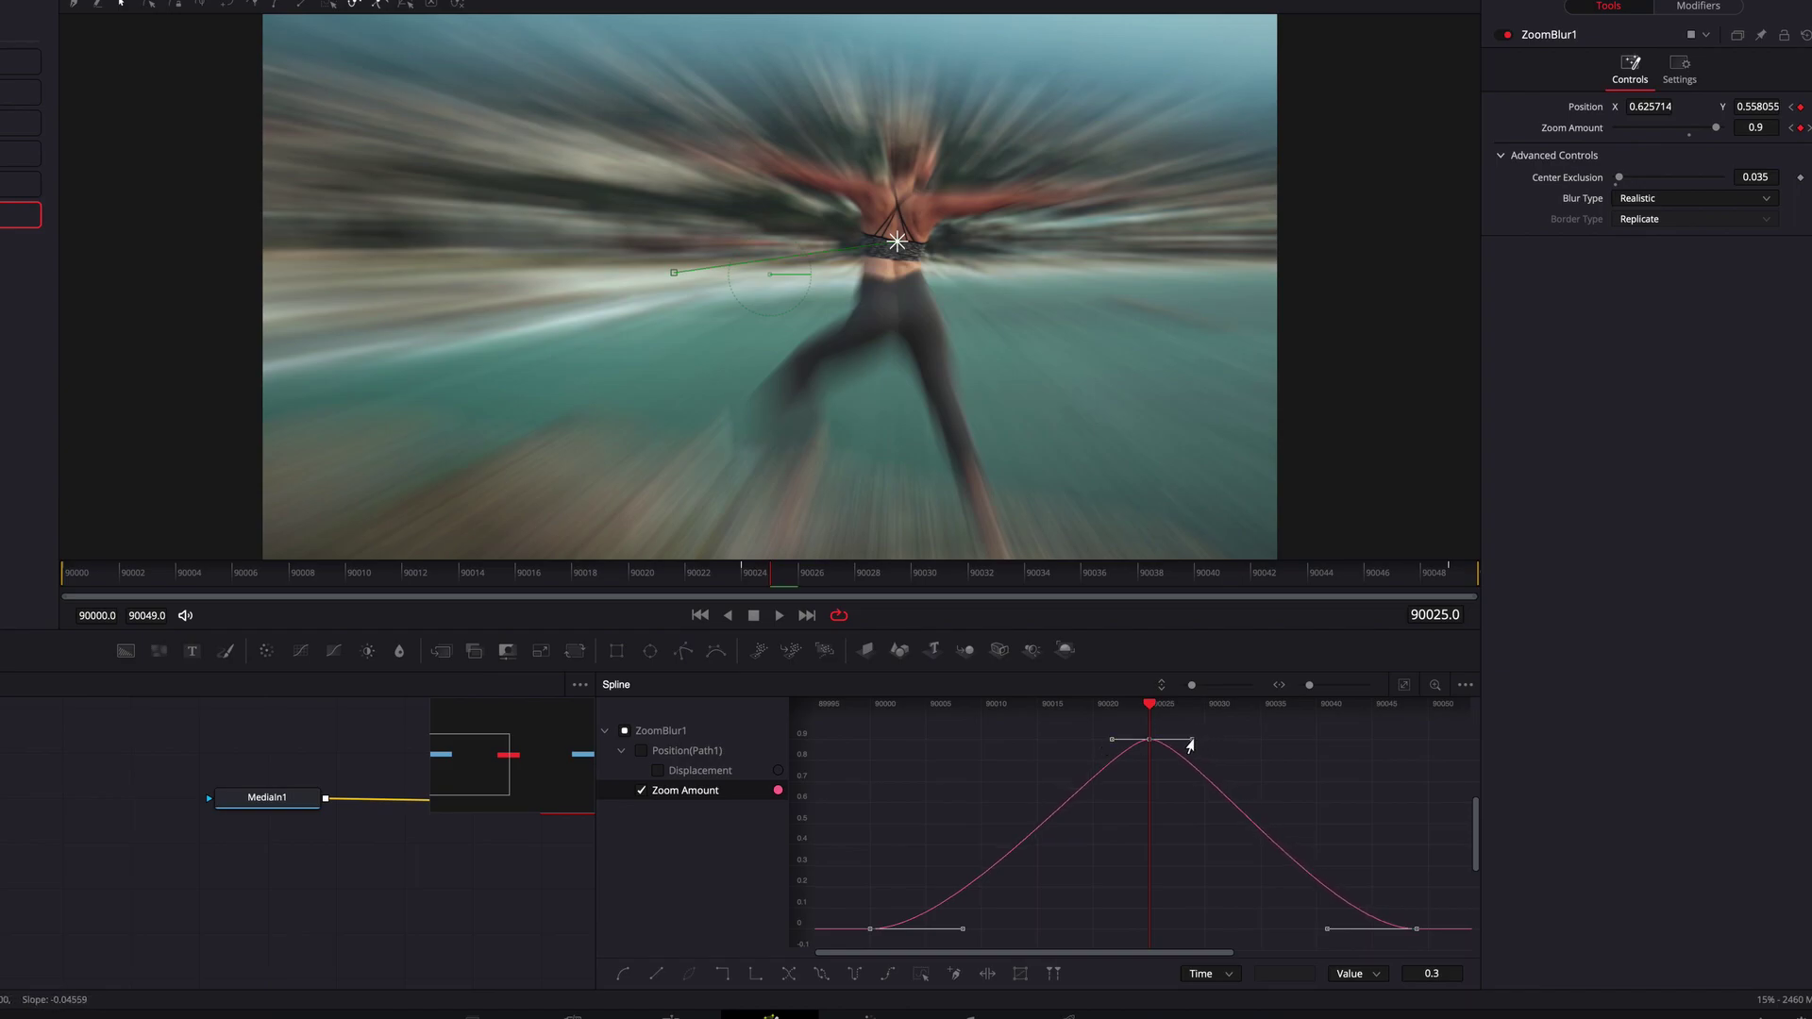
{"action": "left_click_drag", "start_coordinate": [962, 929], "coordinate": [1123, 934]}
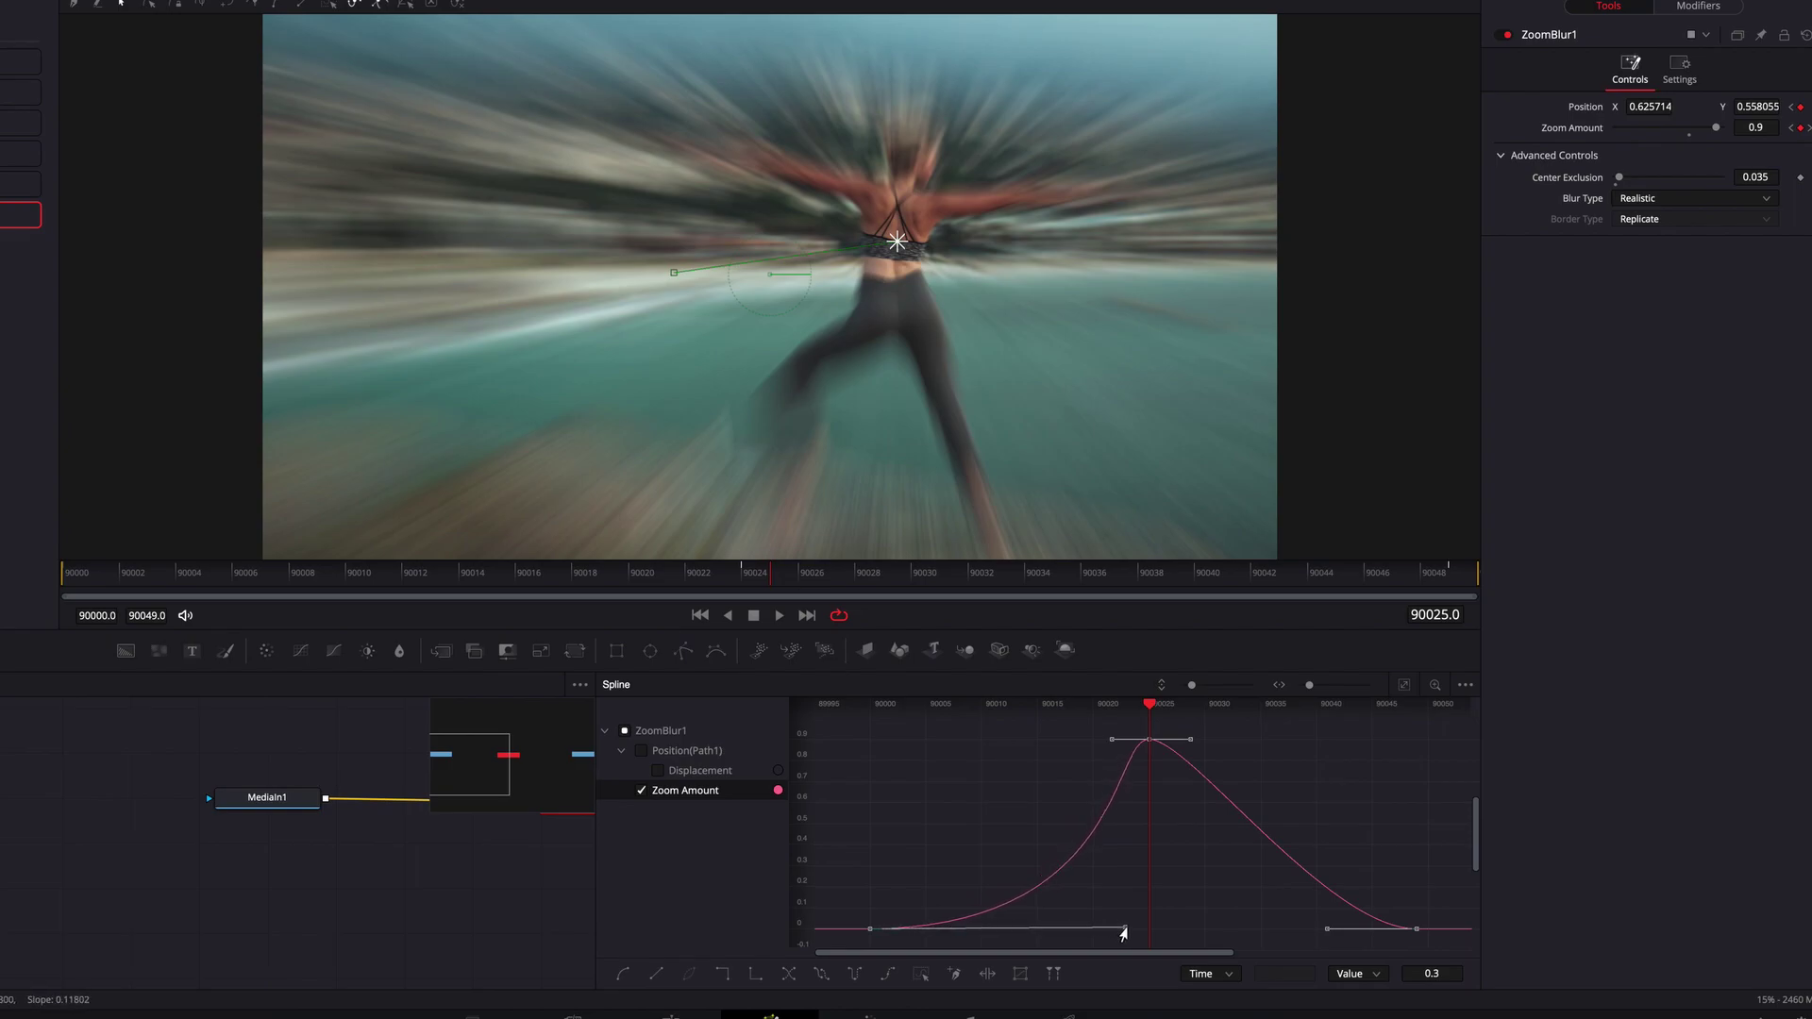
{"action": "left_click_drag", "start_coordinate": [1327, 929], "coordinate": [1178, 932]}
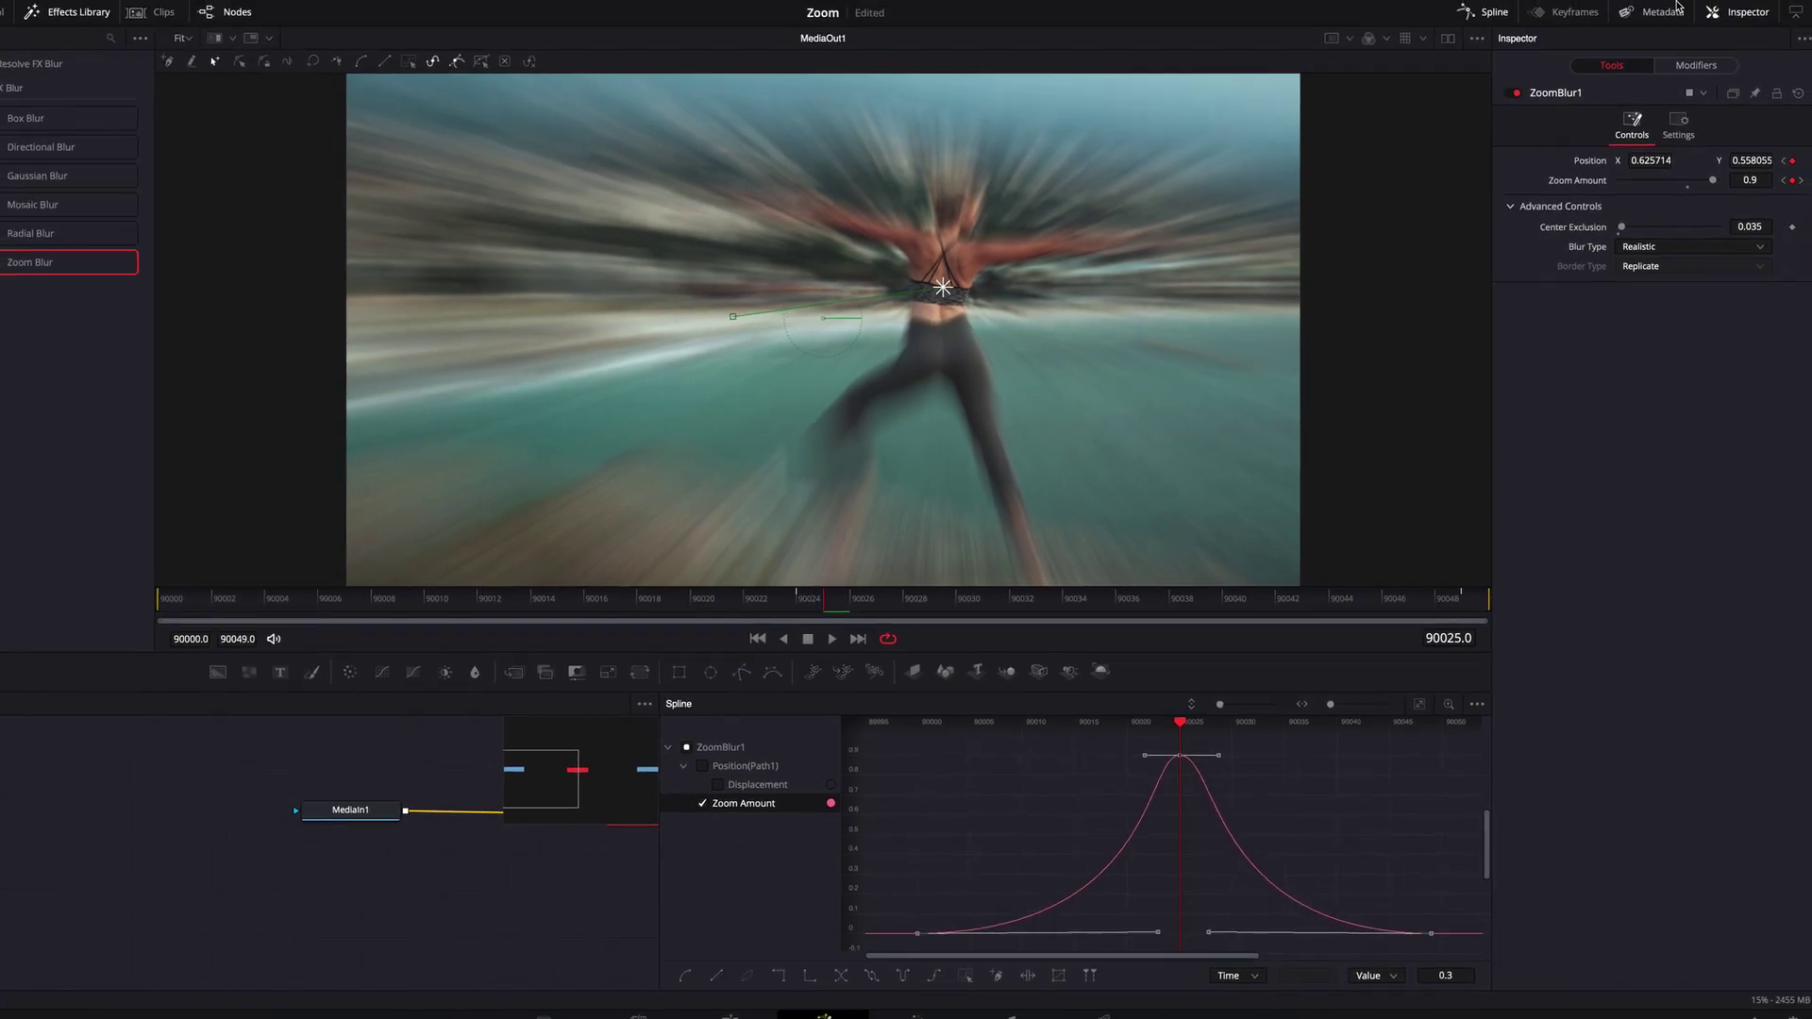
Step: Close the Spline editor and play the cut on the Edit page from 01:00:04:14
{"action": "left_click", "coordinate": [1486, 11]}
{"action": "left_click", "coordinate": [730, 1006]}
{"action": "left_click", "coordinate": [764, 620]}
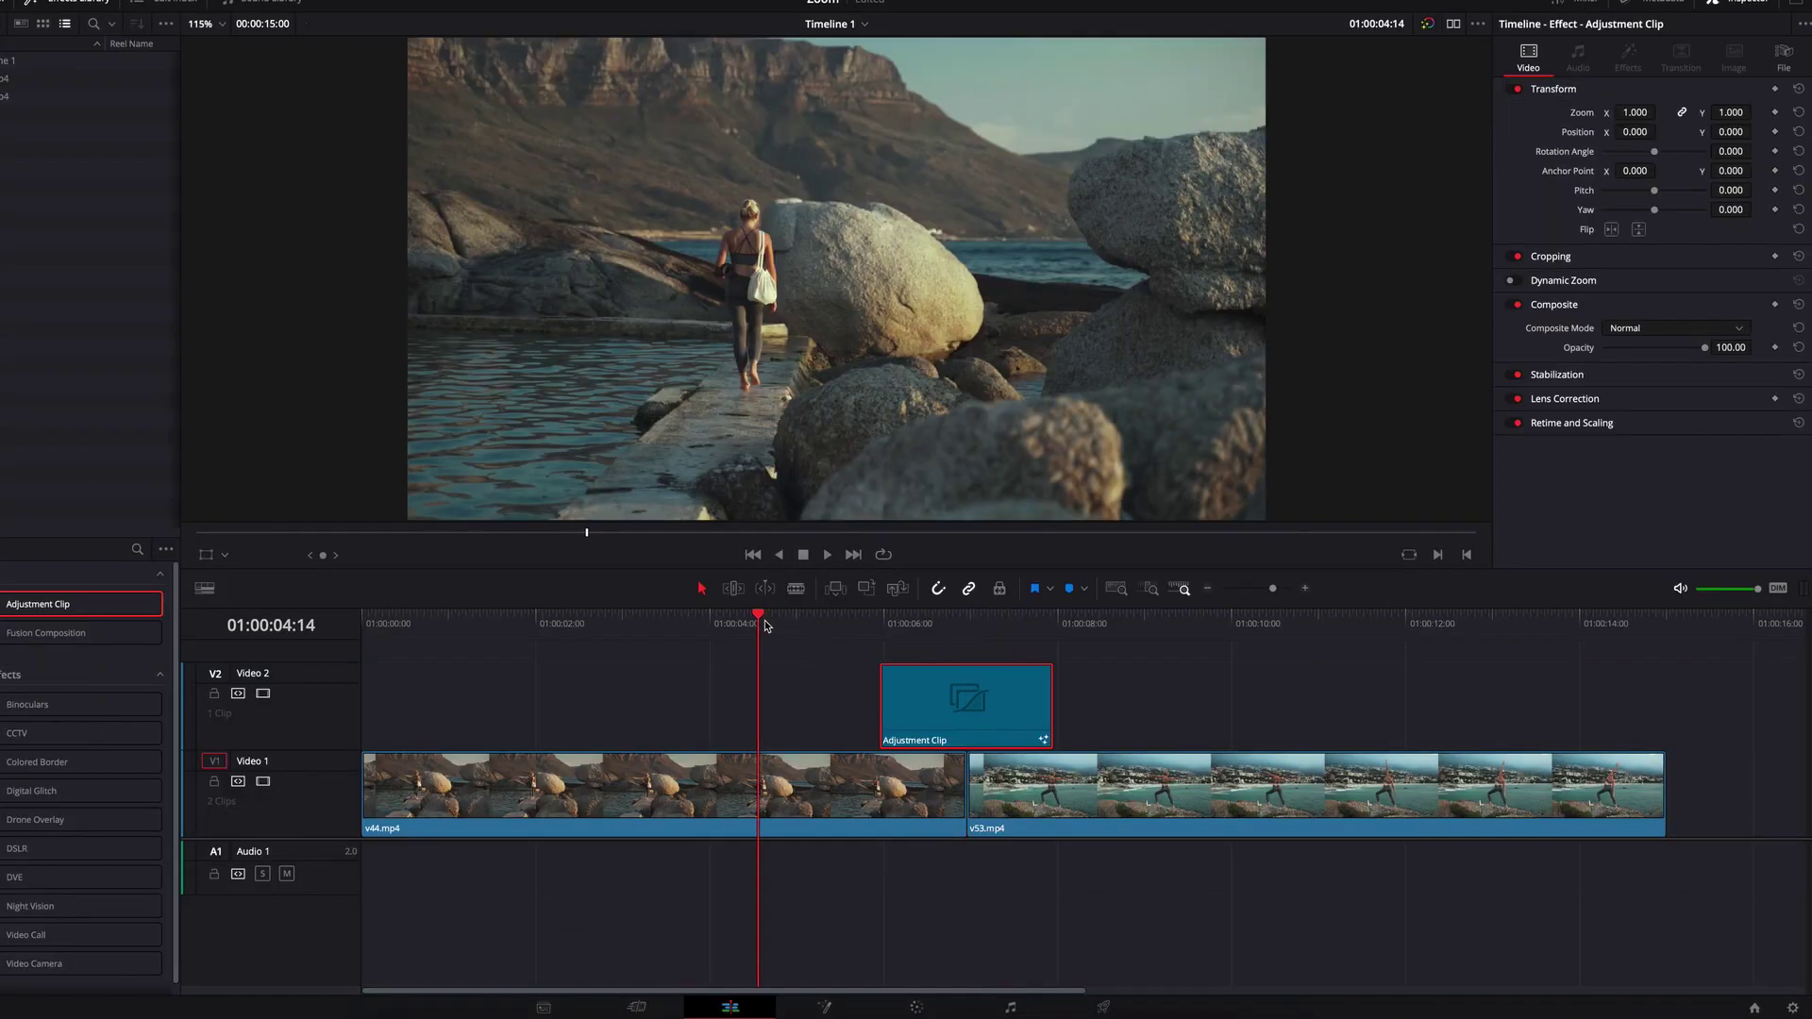
{"action": "key", "text": "space"}
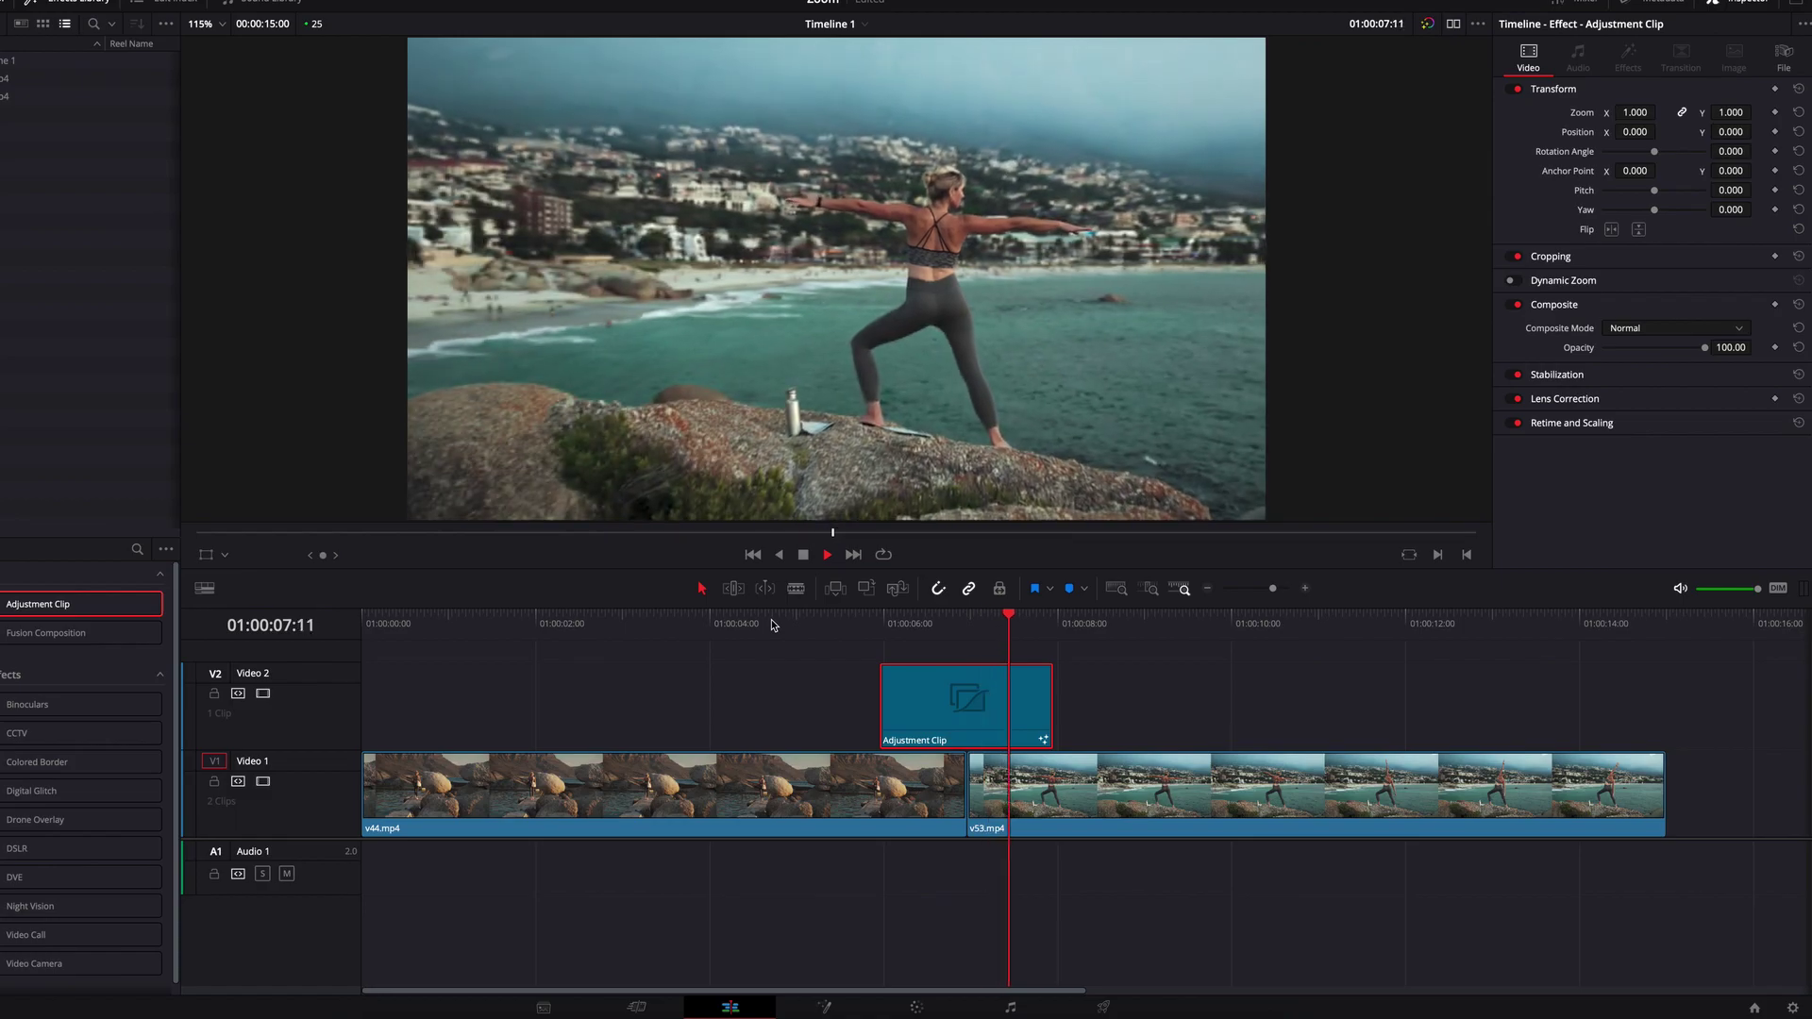
Step: Replay the transition from 01:00:04:19, step through frames after the cut, then return to Fusion
{"action": "left_click", "coordinate": [774, 619]}
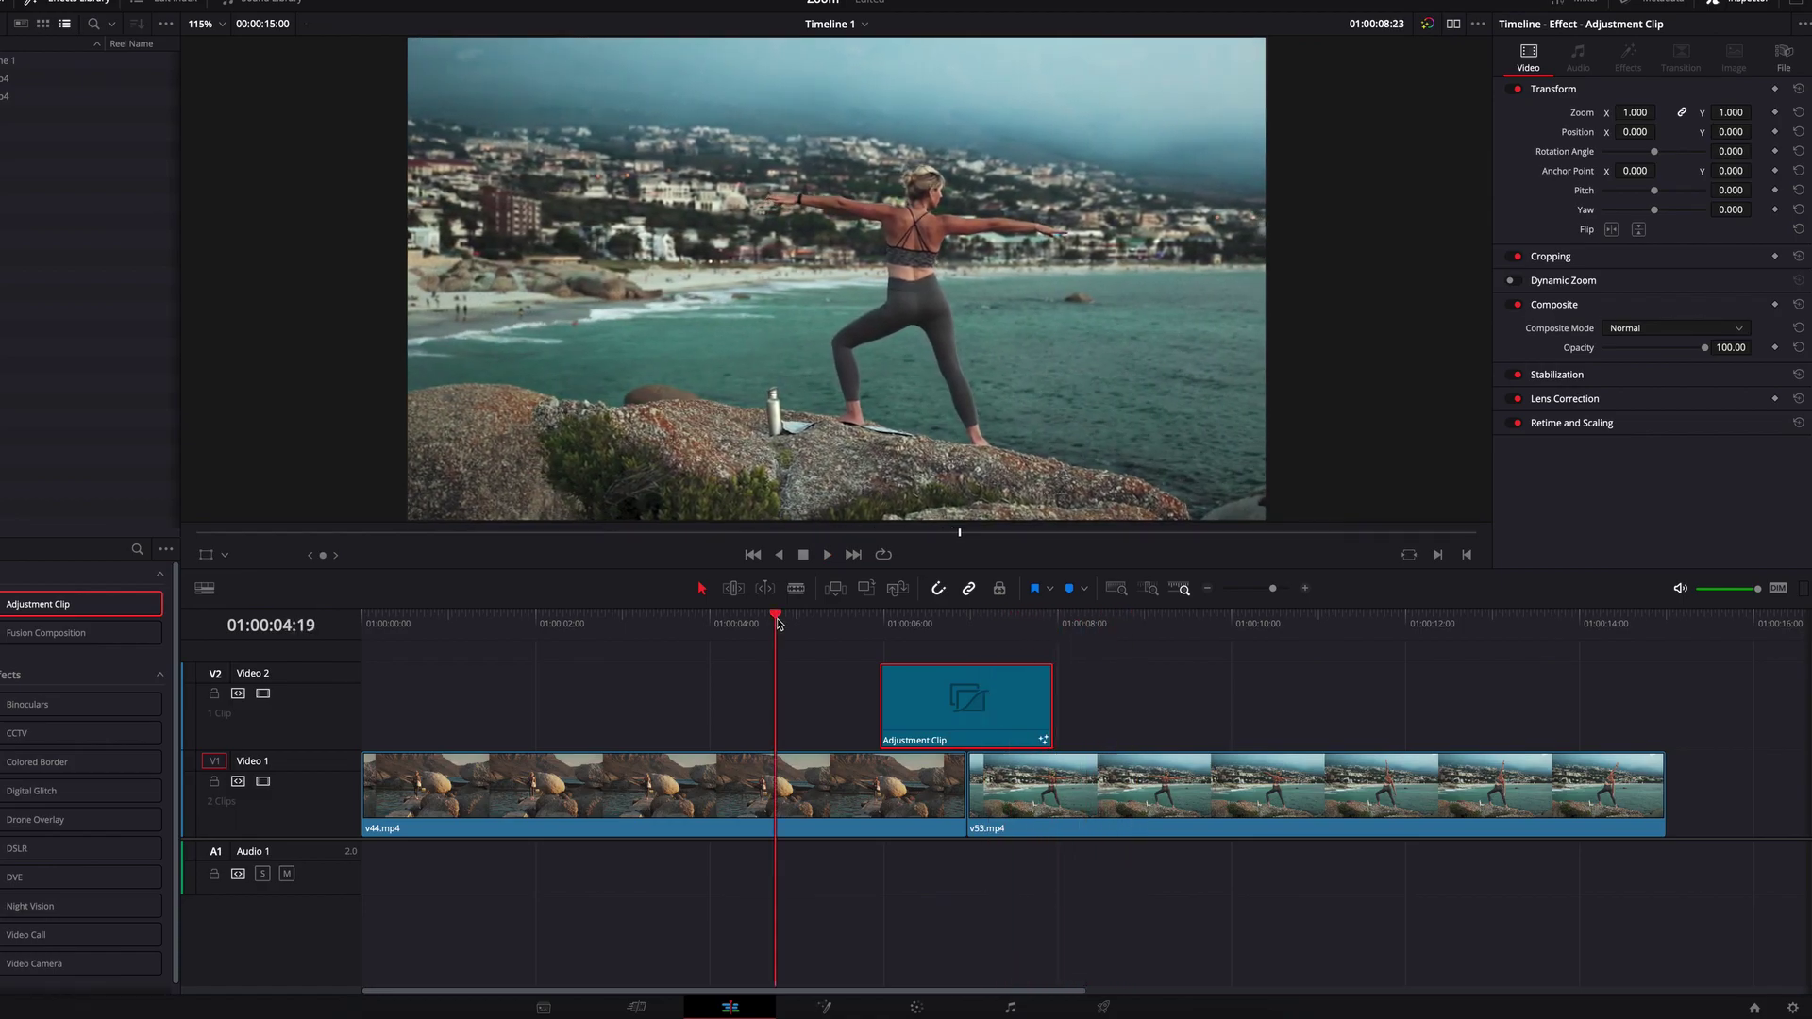
{"action": "key", "text": "space"}
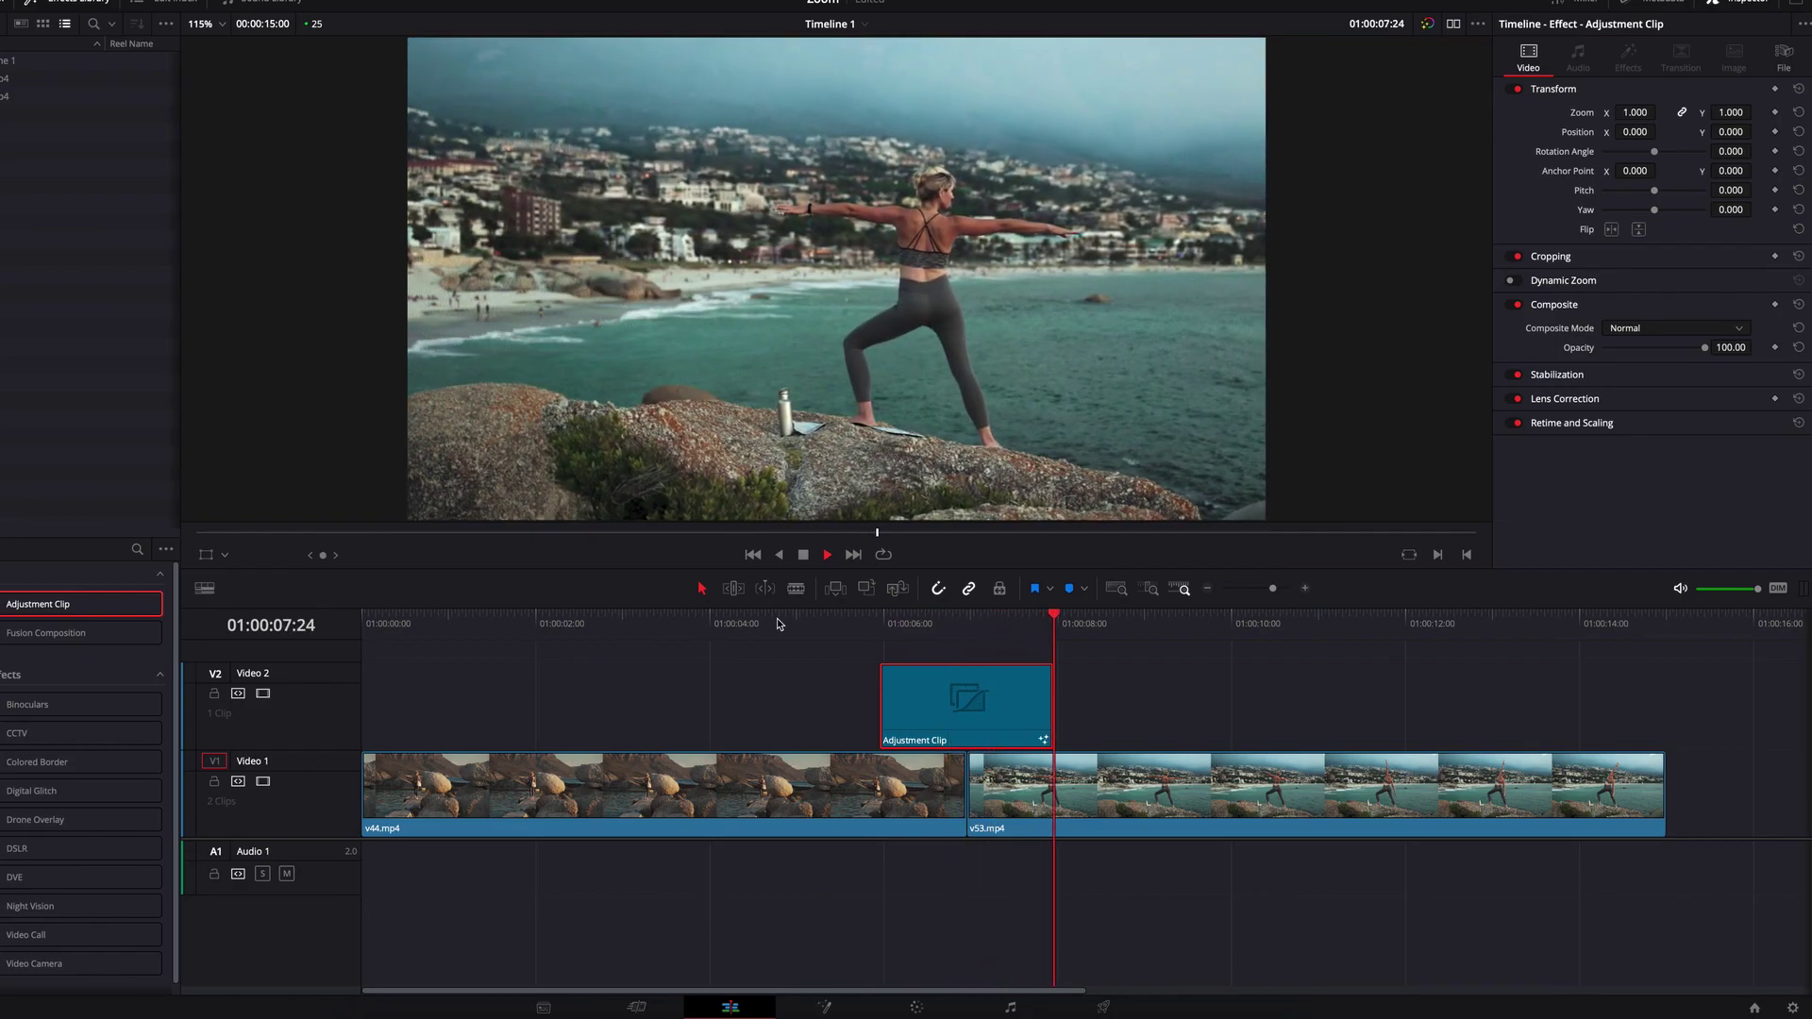
{"action": "left_click", "coordinate": [777, 622]}
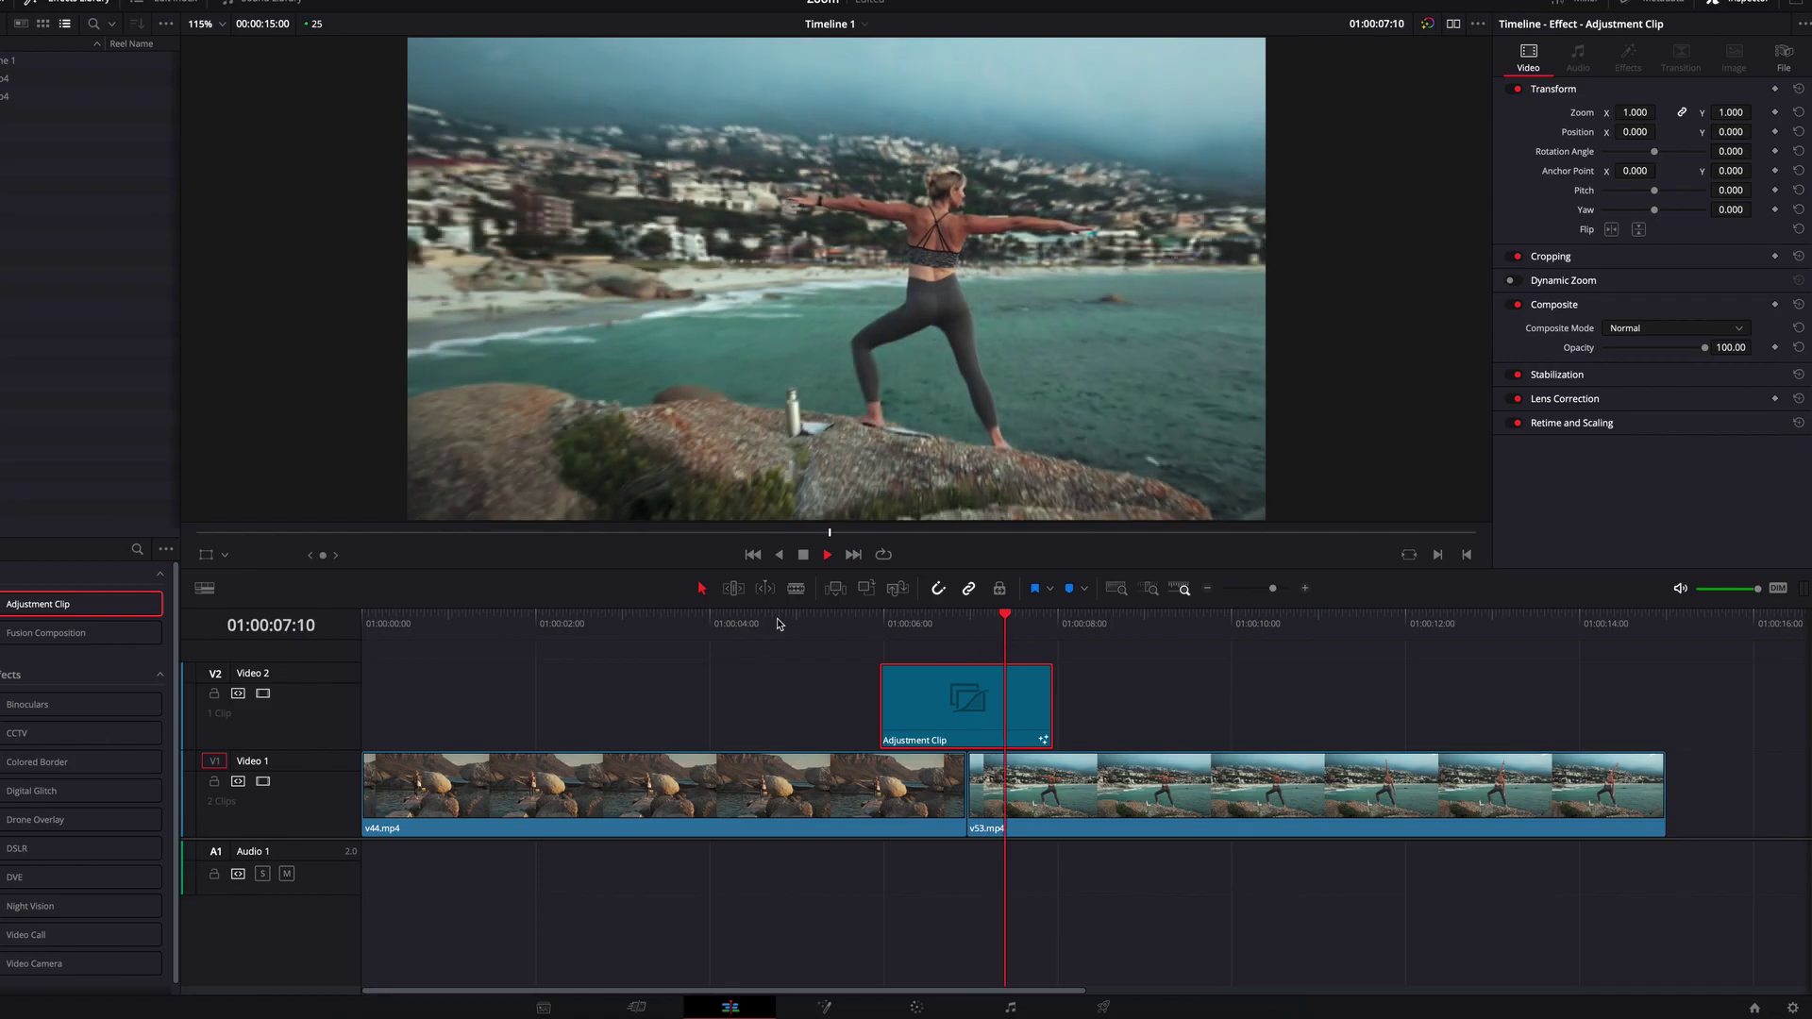
{"action": "mouse_move", "coordinate": [962, 622]}
{"action": "left_mouse_down"}
{"action": "mouse_move", "coordinate": [995, 623]}
{"action": "mouse_move", "coordinate": [963, 623]}
{"action": "left_mouse_up"}
{"action": "left_click", "coordinate": [824, 1007]}
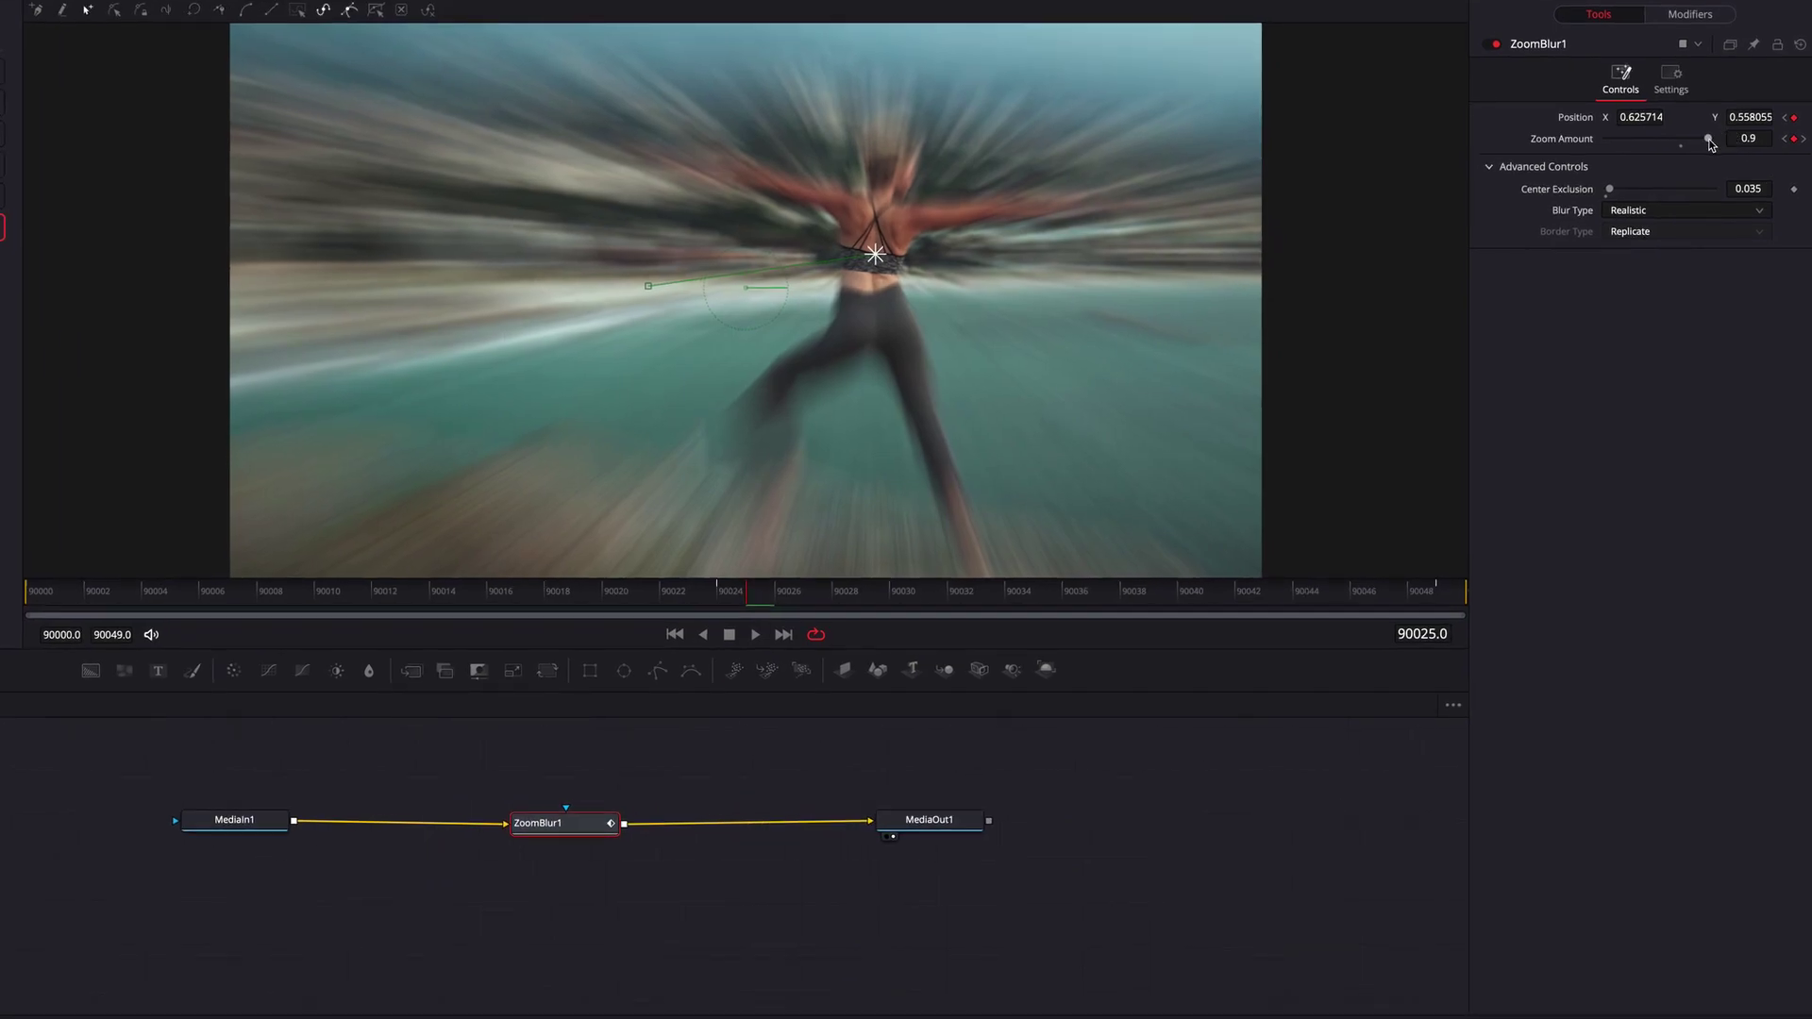
Step: Set ZoomBlur1's Zoom Amount to -1.0 and play the reversed zoom from 01:00:04:16
{"action": "left_click_drag", "start_coordinate": [1710, 144], "coordinate": [1608, 144]}
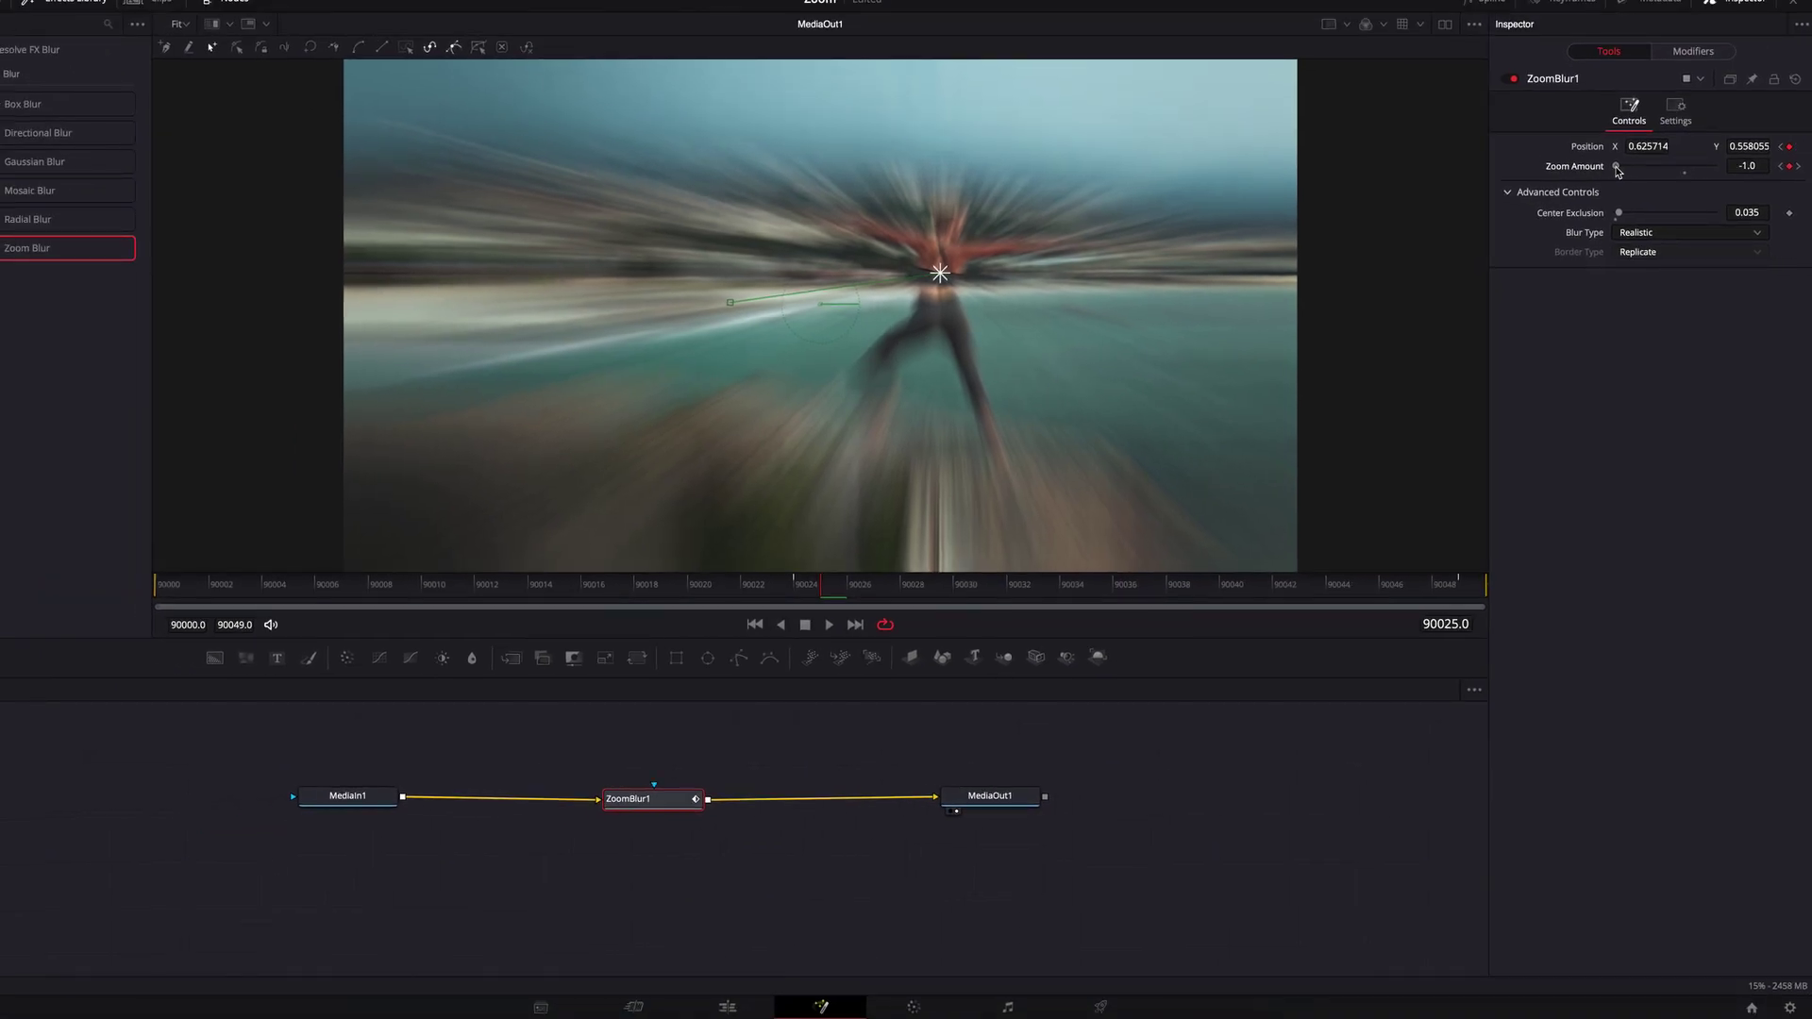
{"action": "left_click", "coordinate": [727, 1006]}
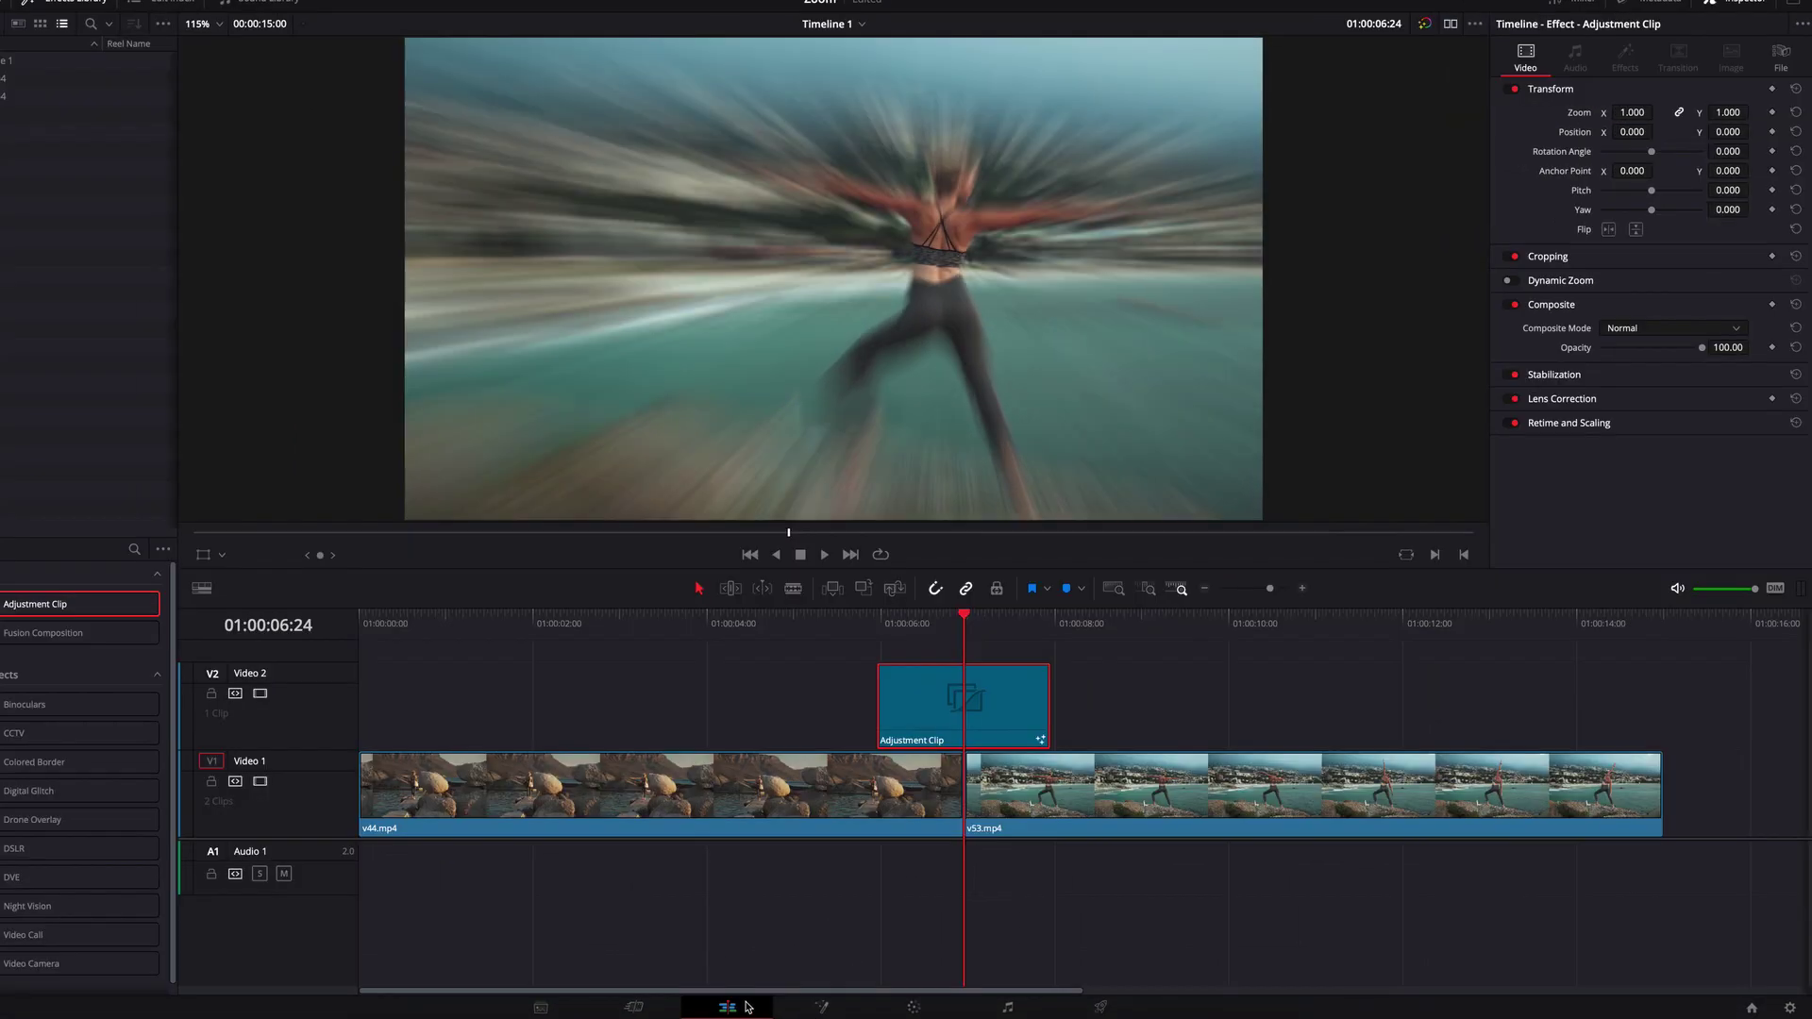
{"action": "left_click", "coordinate": [762, 622]}
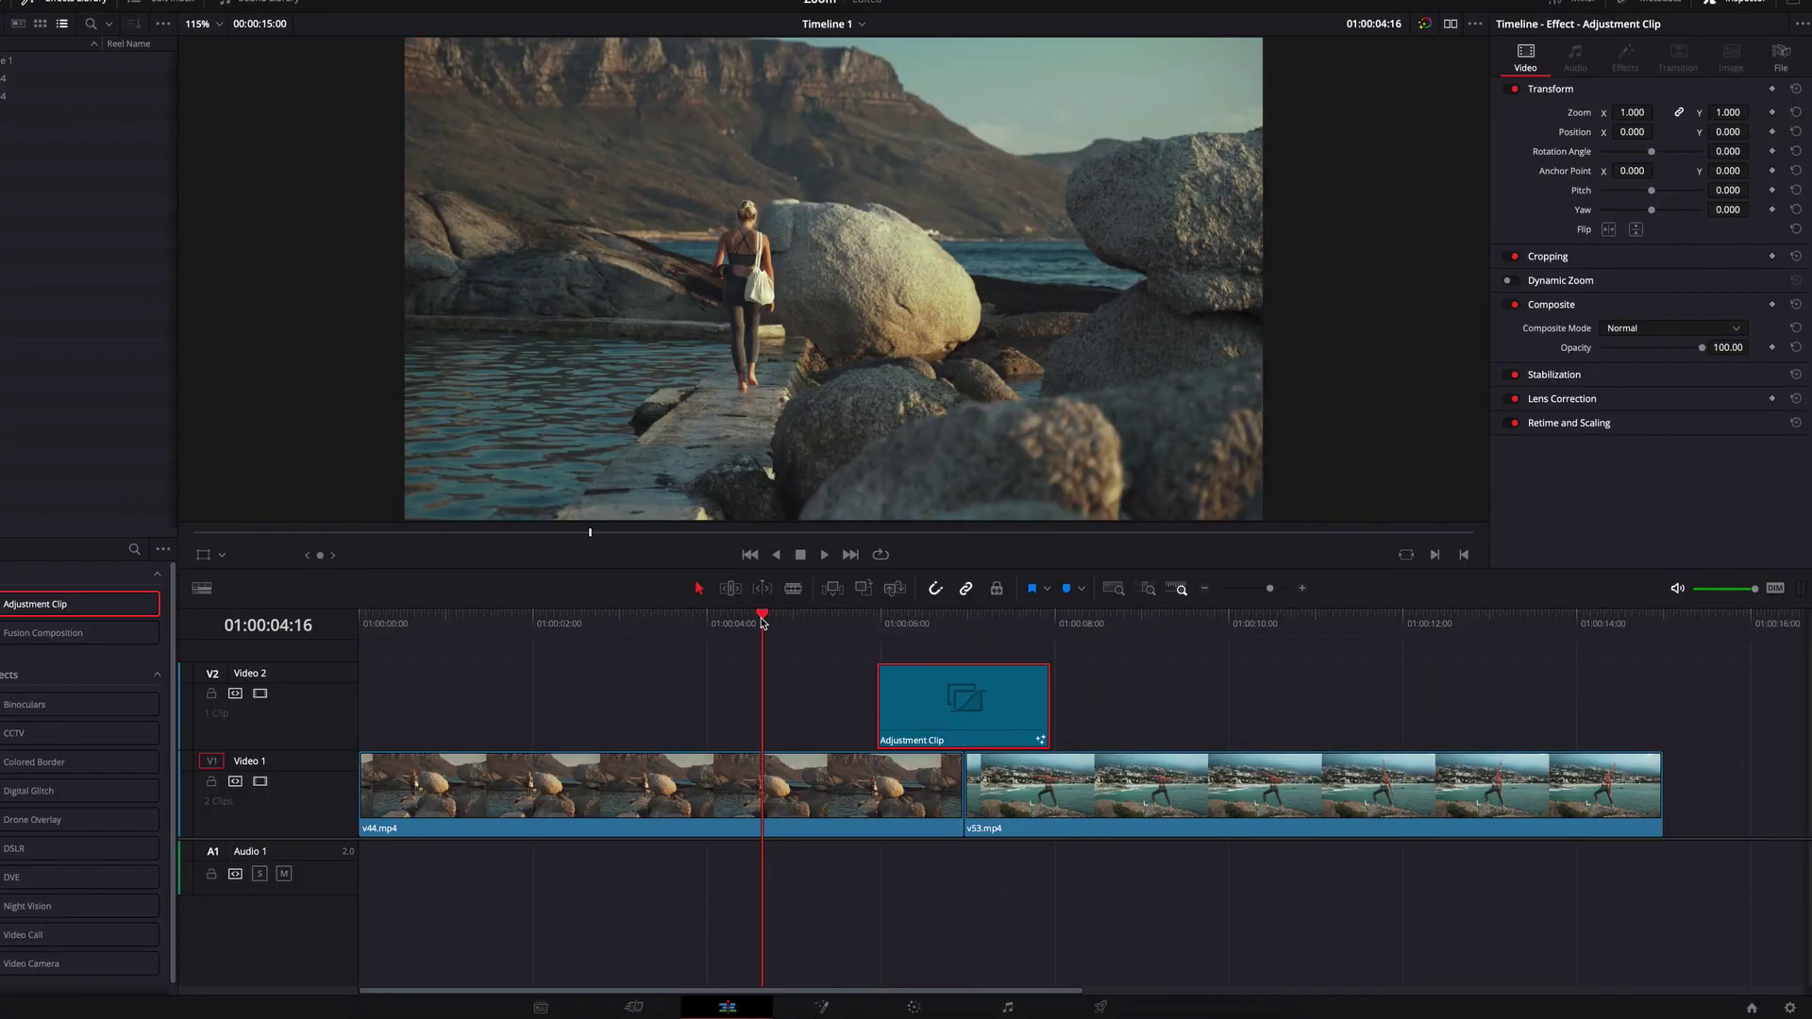
{"action": "key", "text": "space"}
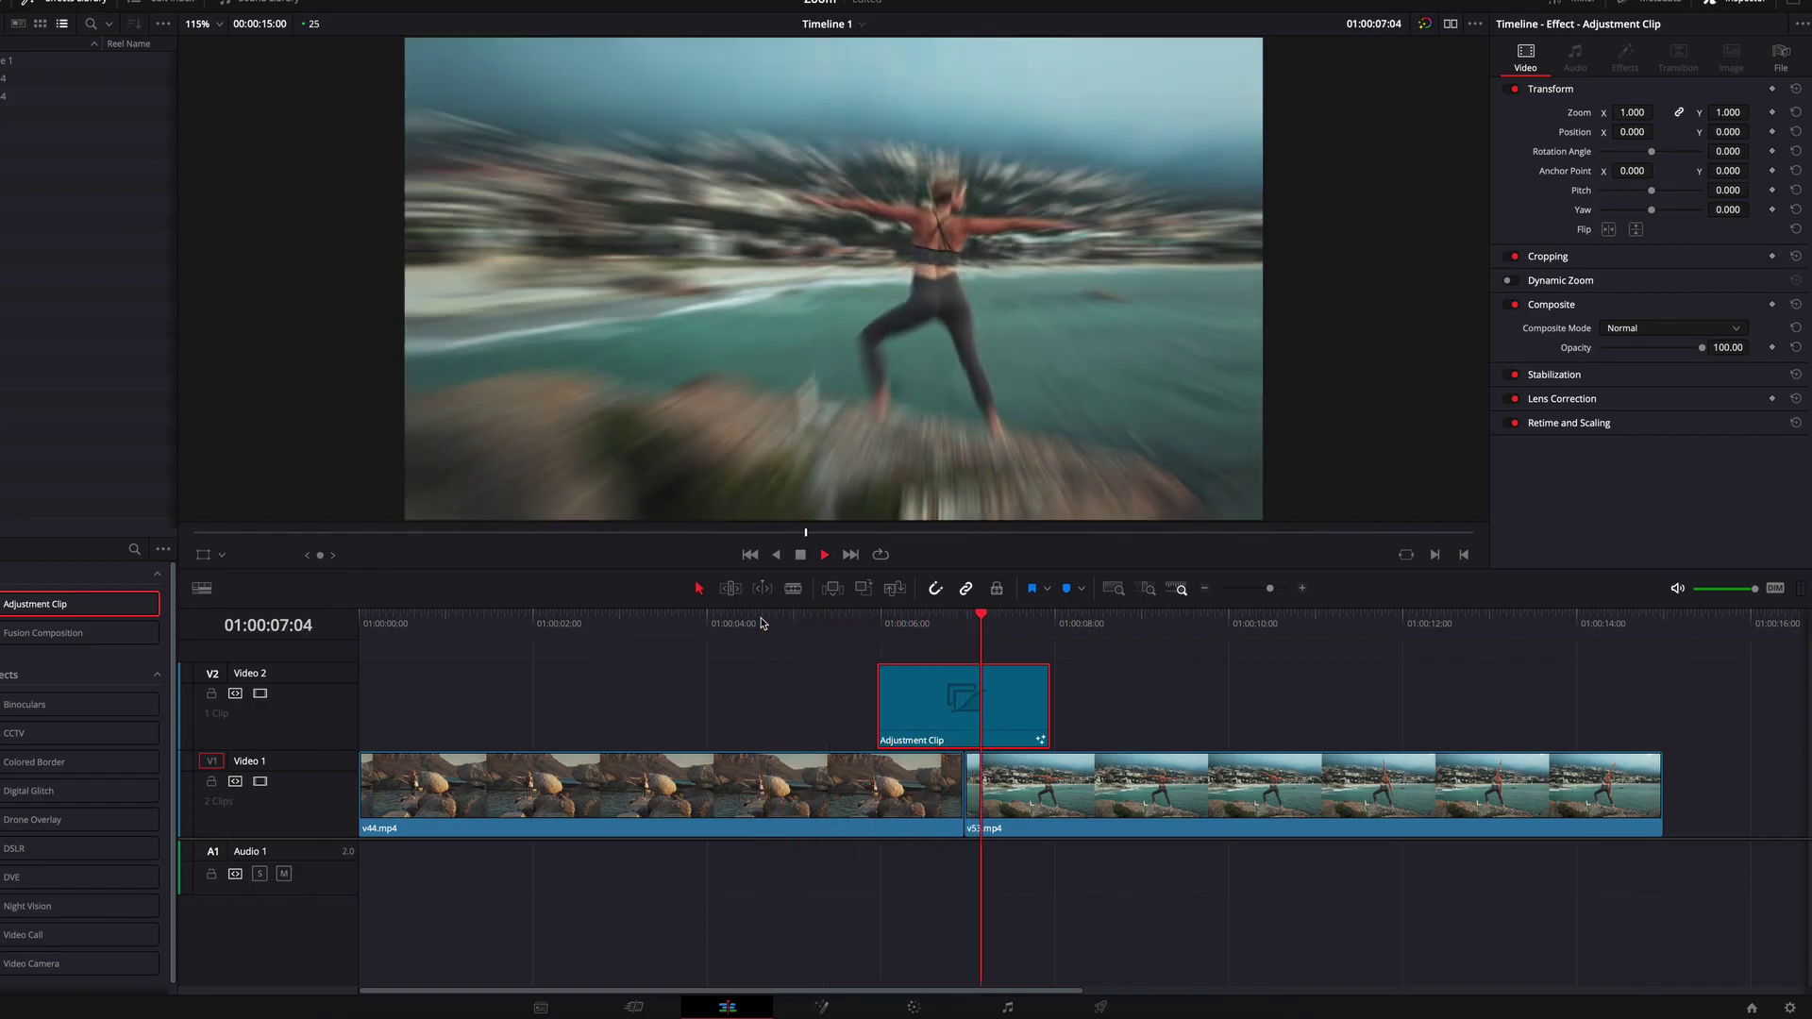
Step: Split v53 about a second after the cut, move the piece to V2, and delete the gap
{"action": "left_click", "coordinate": [762, 622]}
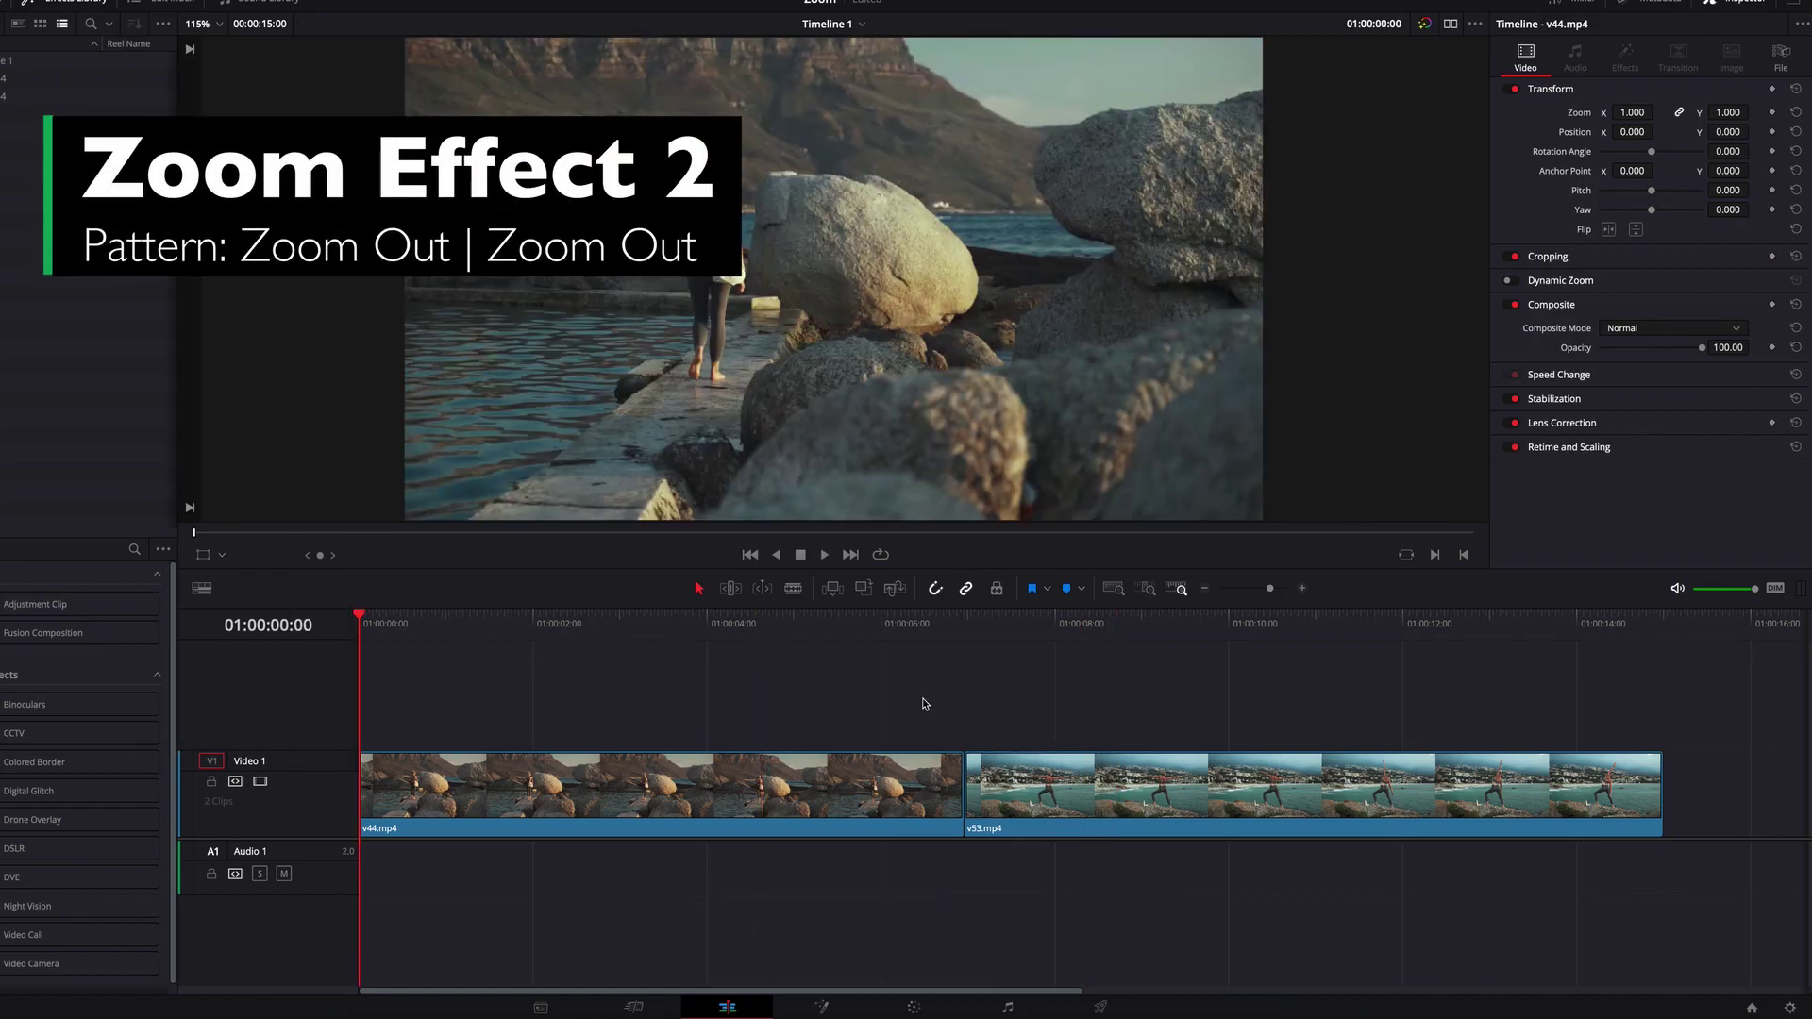
{"action": "left_click", "coordinate": [962, 624]}
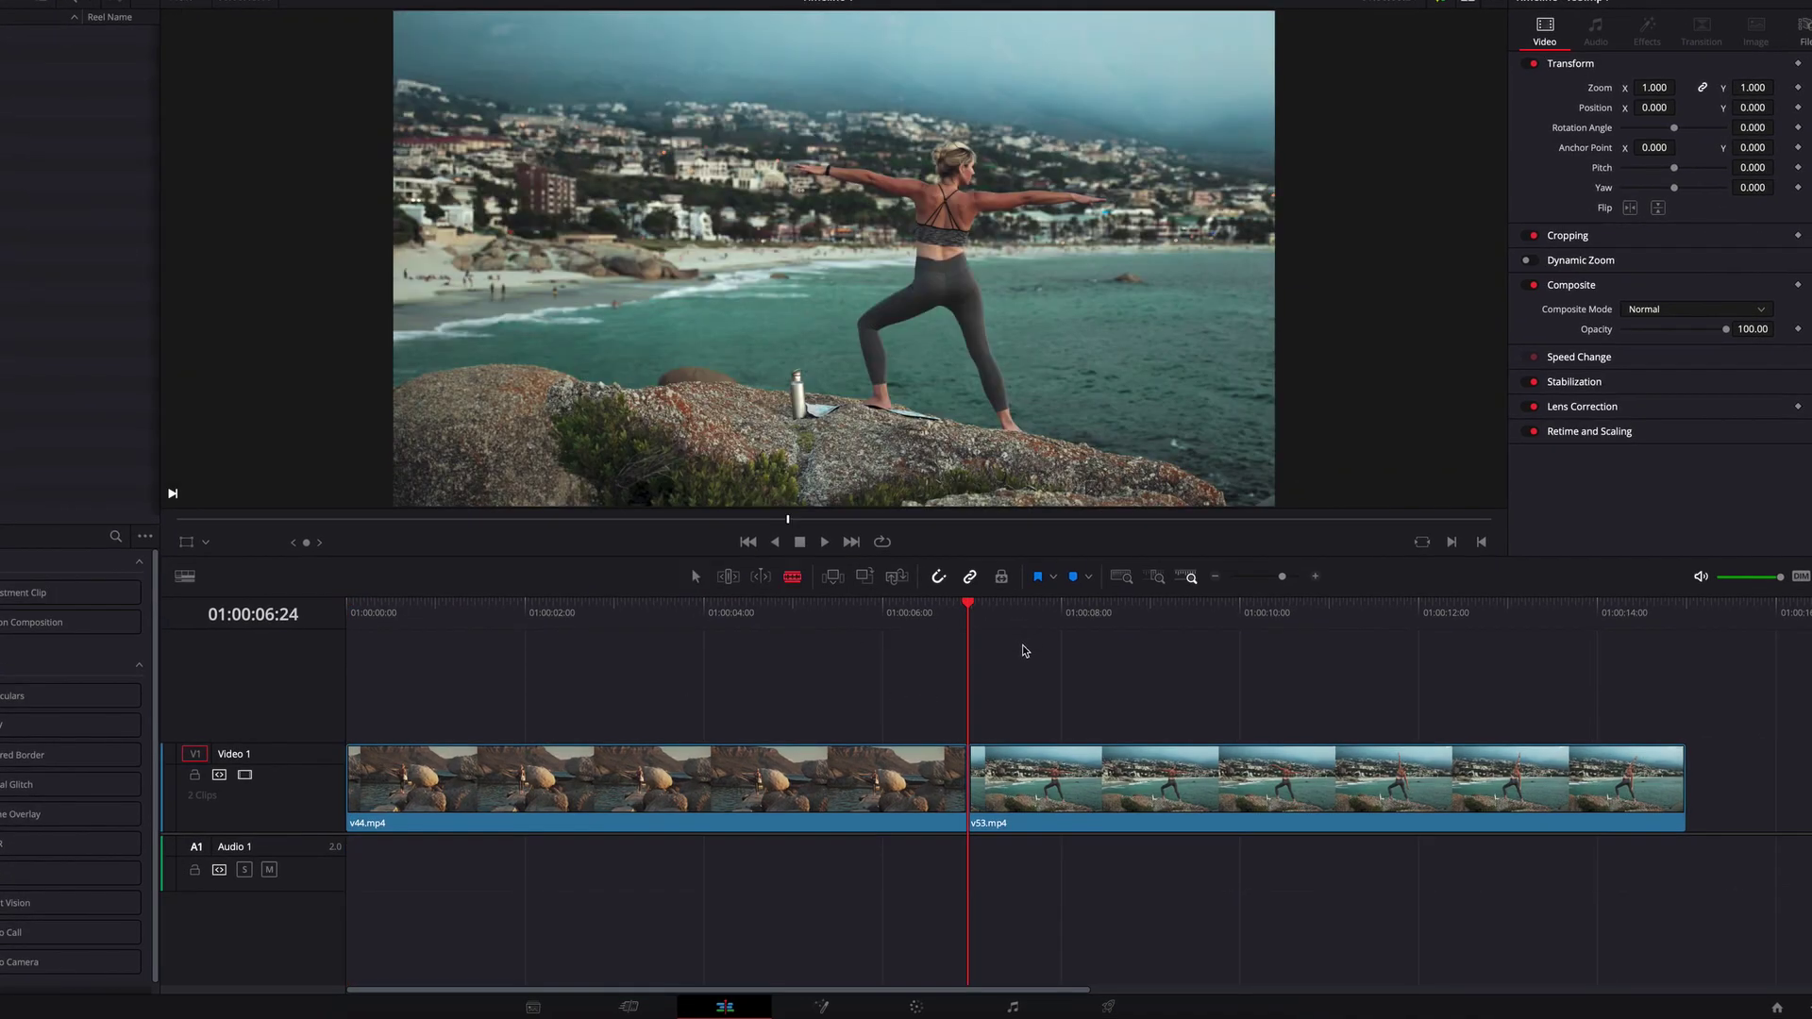
{"action": "left_click", "coordinate": [1059, 783]}
{"action": "key", "text": "a"}
{"action": "left_click_drag", "start_coordinate": [1040, 812], "coordinate": [950, 729]}
{"action": "left_click", "coordinate": [1035, 788]}
{"action": "key", "text": "Delete"}
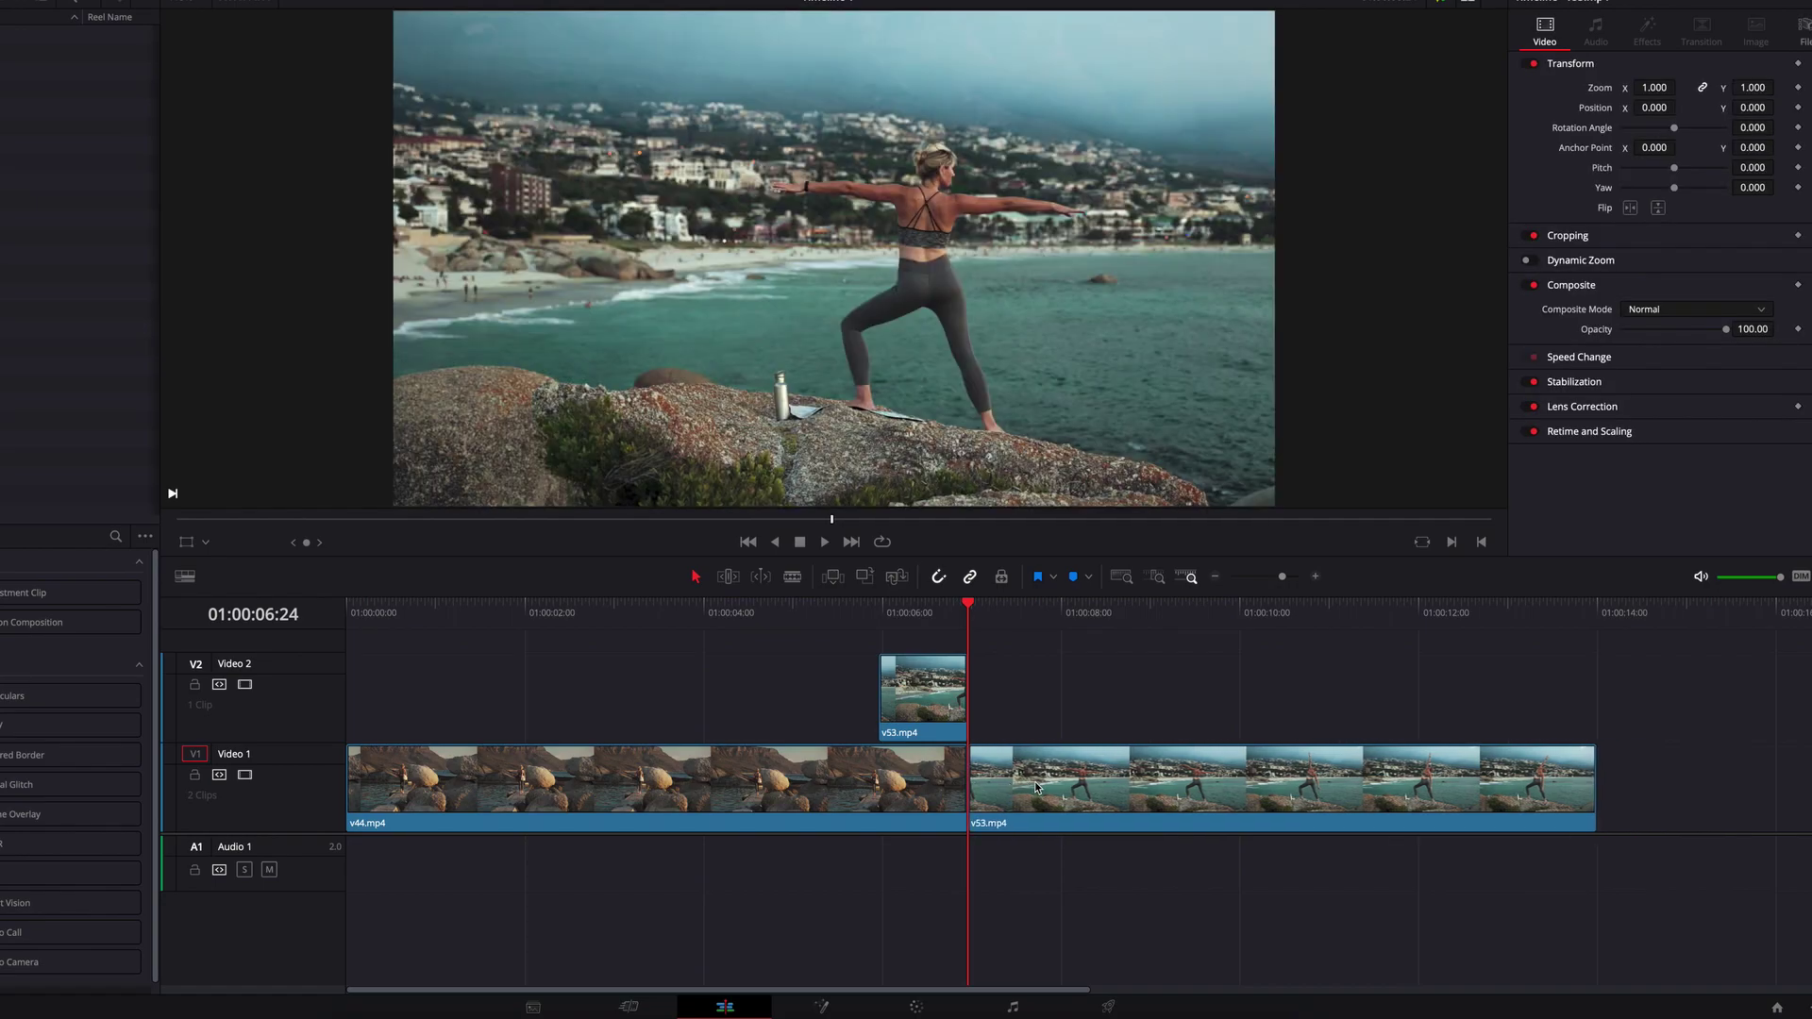
Step: Split v44 two seconds before the cut and merge its tail with the v53 piece into Fusion Clip 1
{"action": "key", "text": "b"}
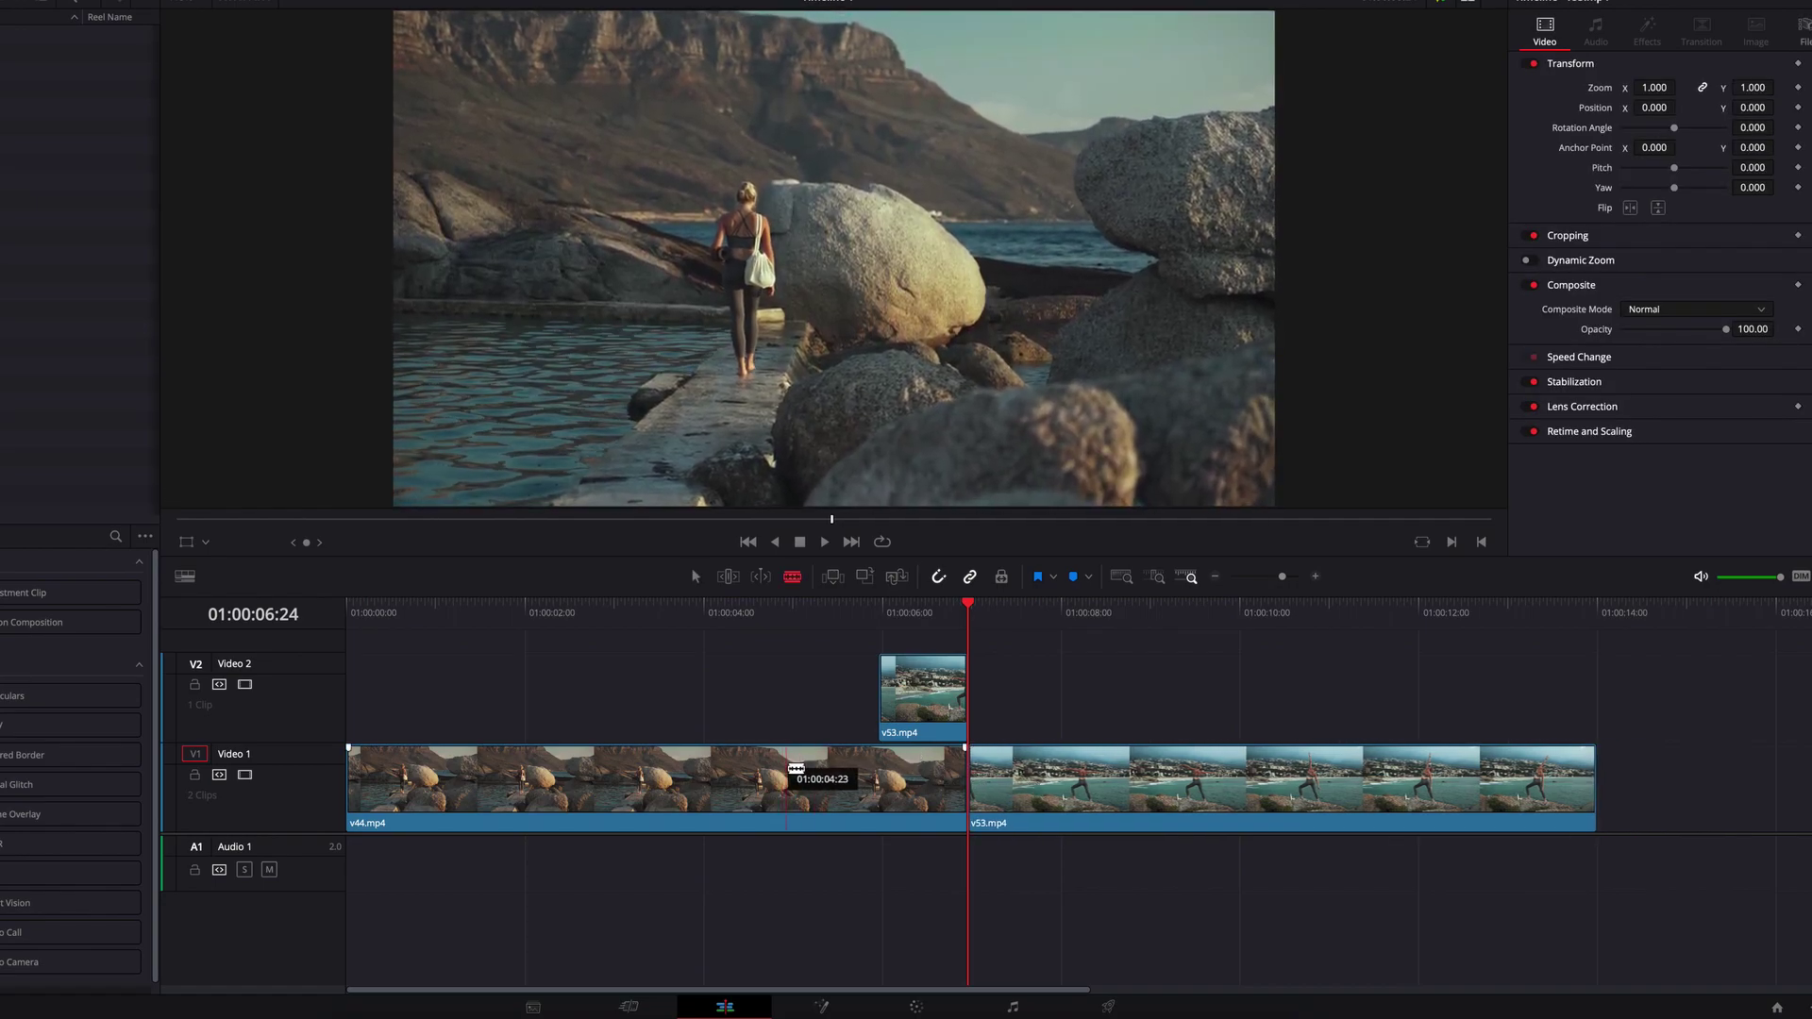
{"action": "left_click", "coordinate": [790, 778]}
{"action": "key", "text": "a"}
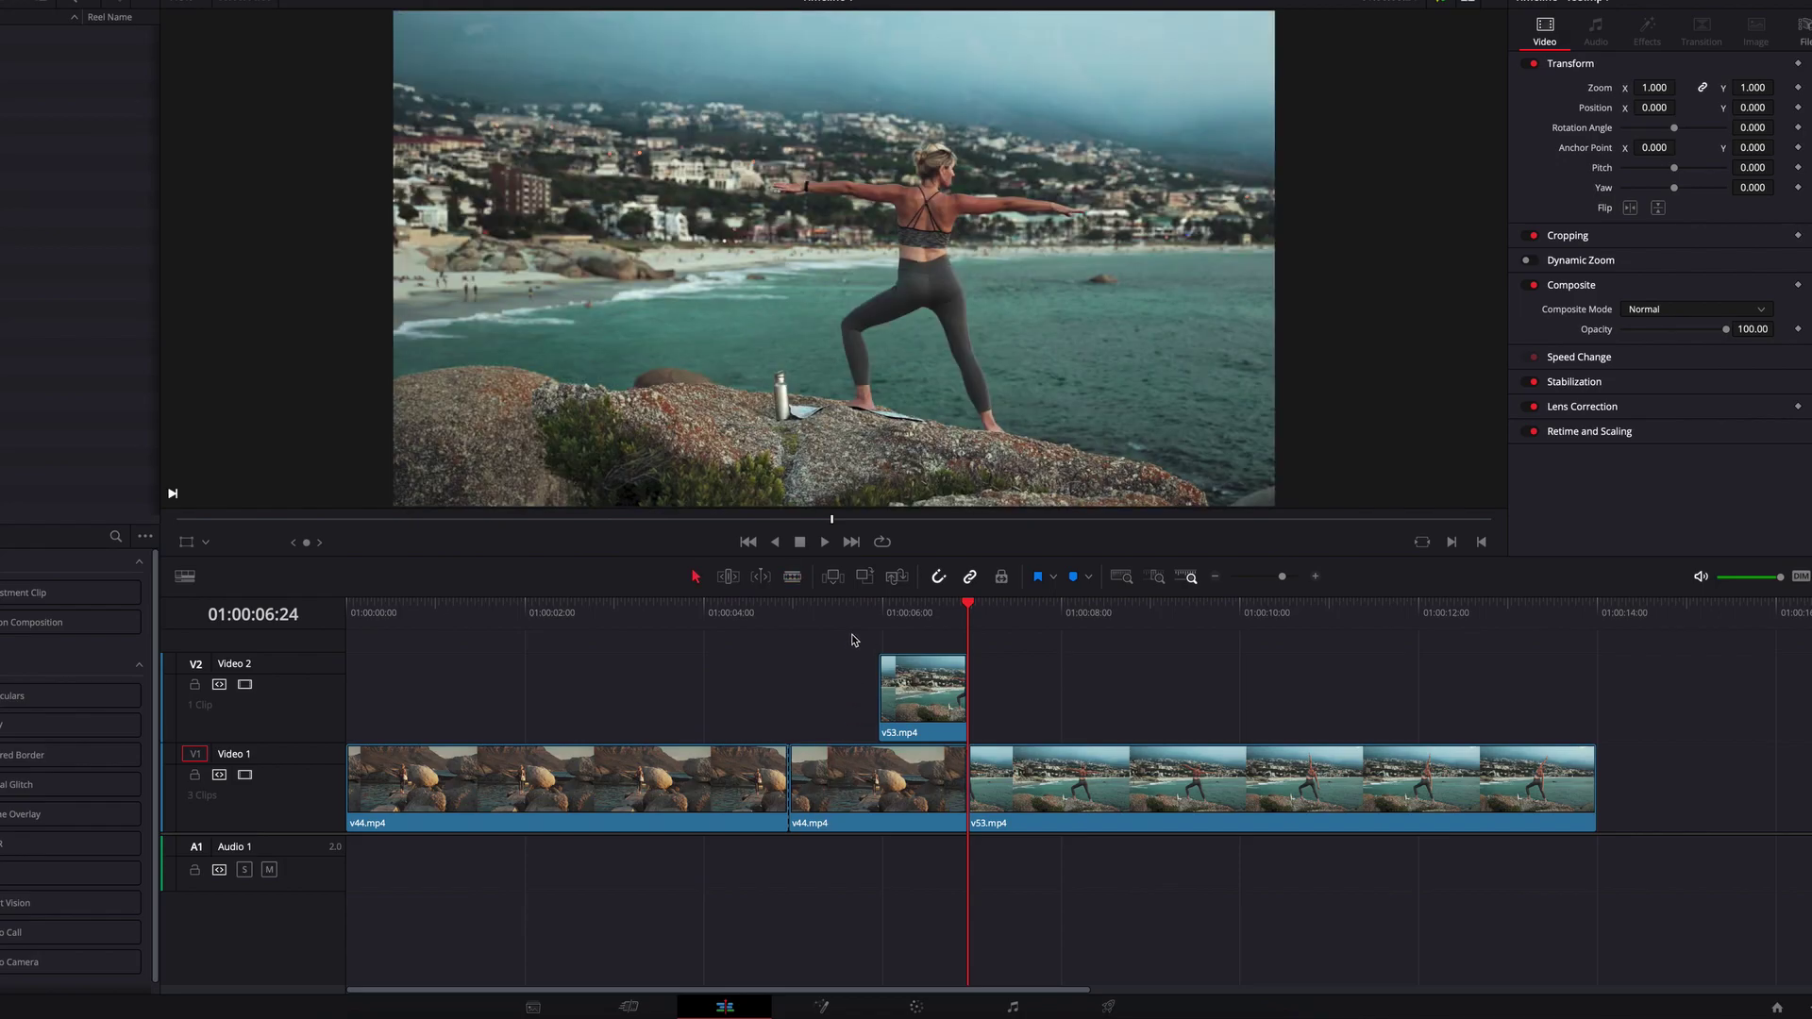
{"action": "left_click_drag", "start_coordinate": [852, 640], "coordinate": [909, 794]}
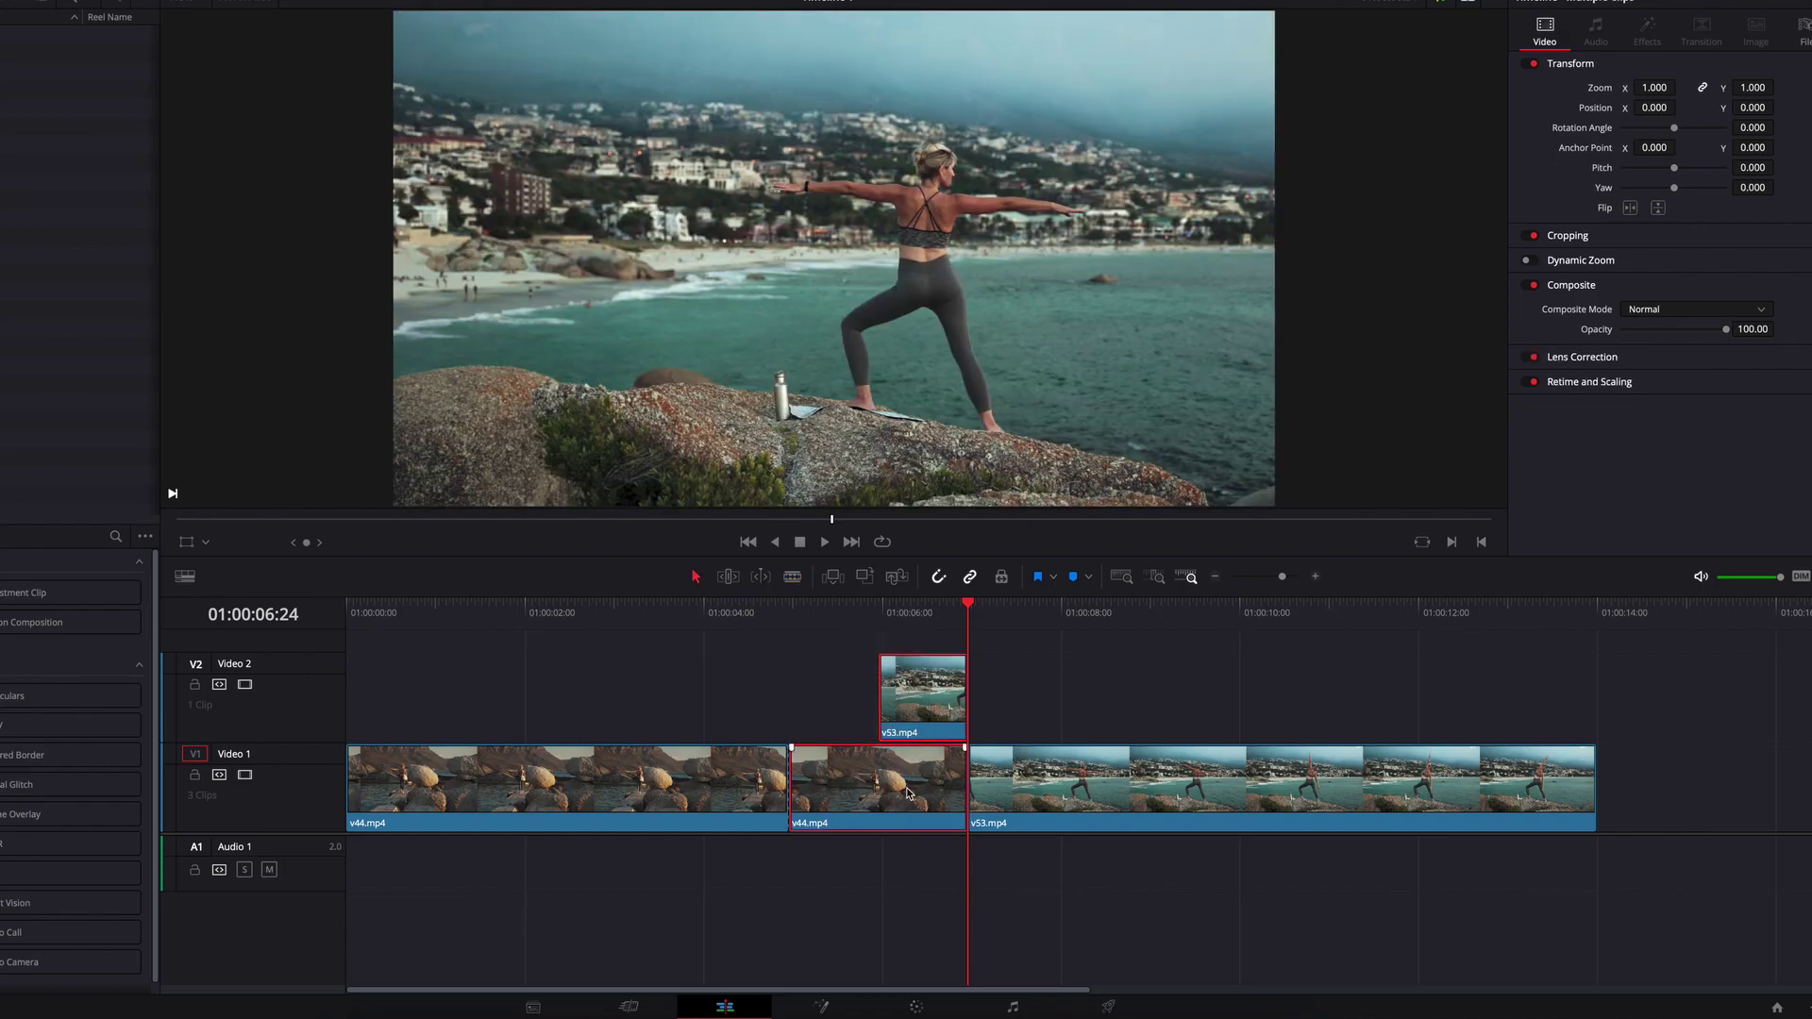
{"action": "right_click", "coordinate": [908, 792]}
{"action": "left_click", "coordinate": [1046, 310]}
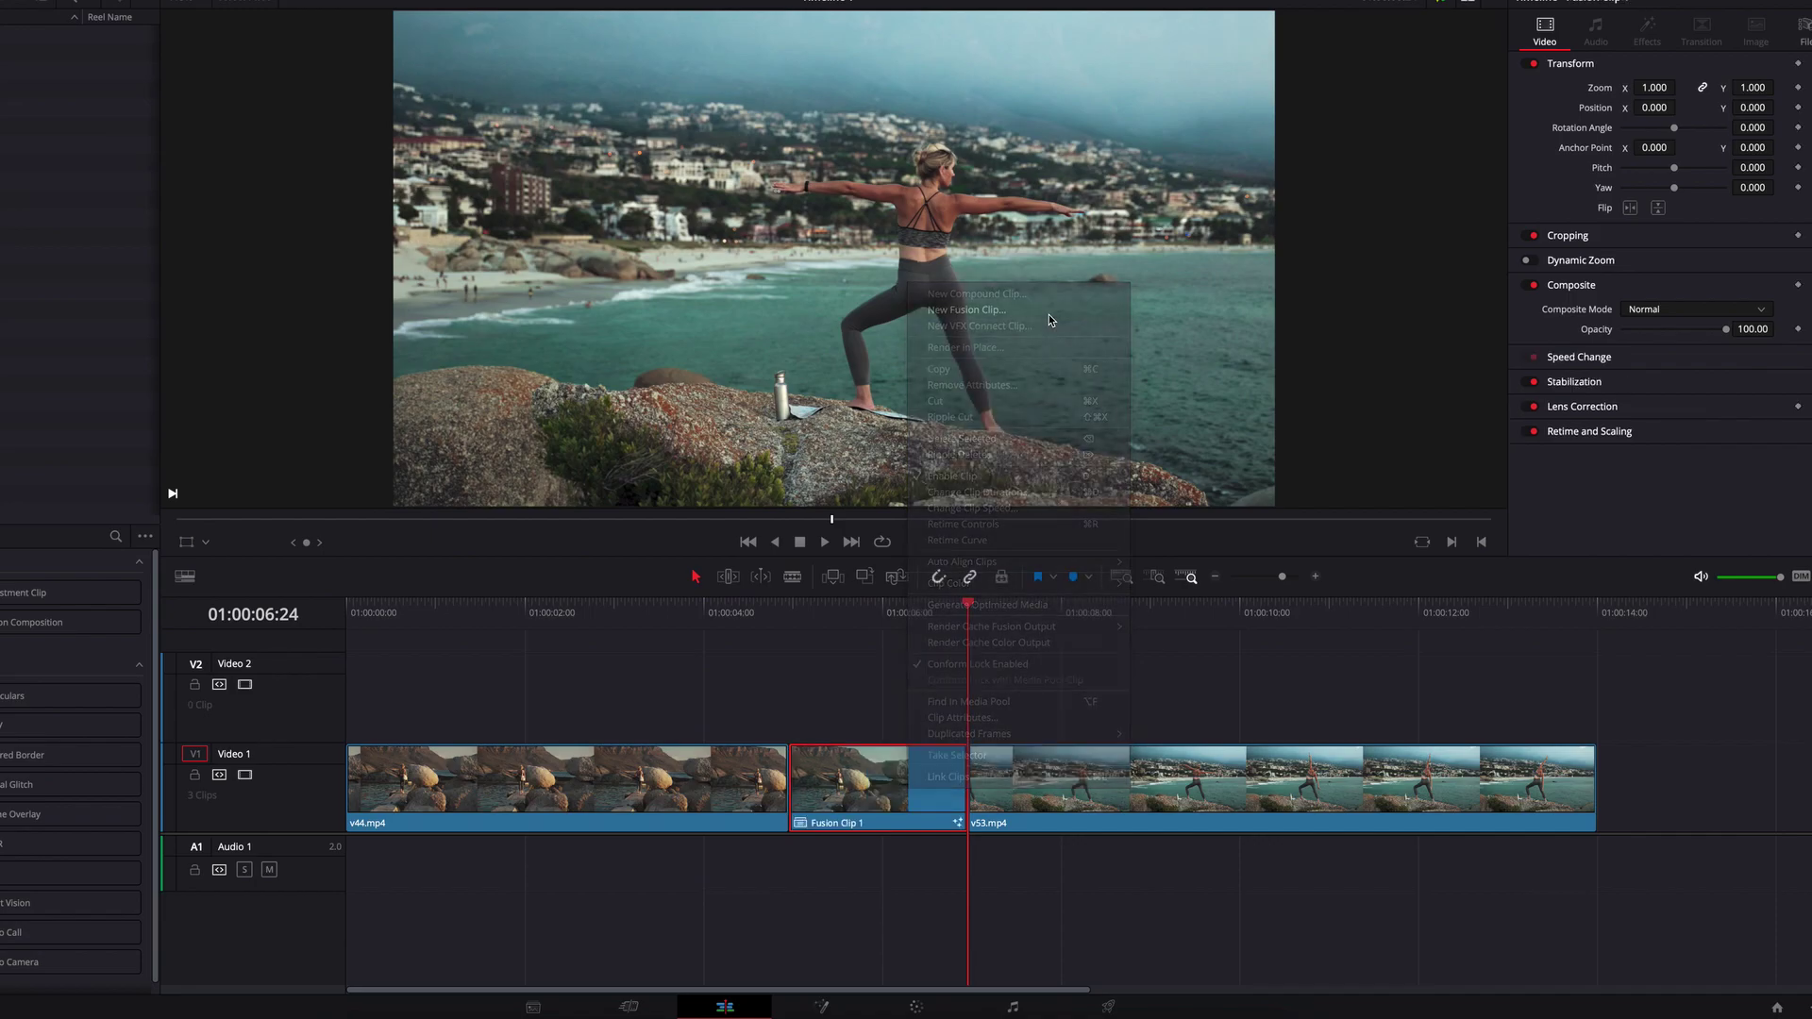
{"action": "left_click", "coordinate": [804, 616]}
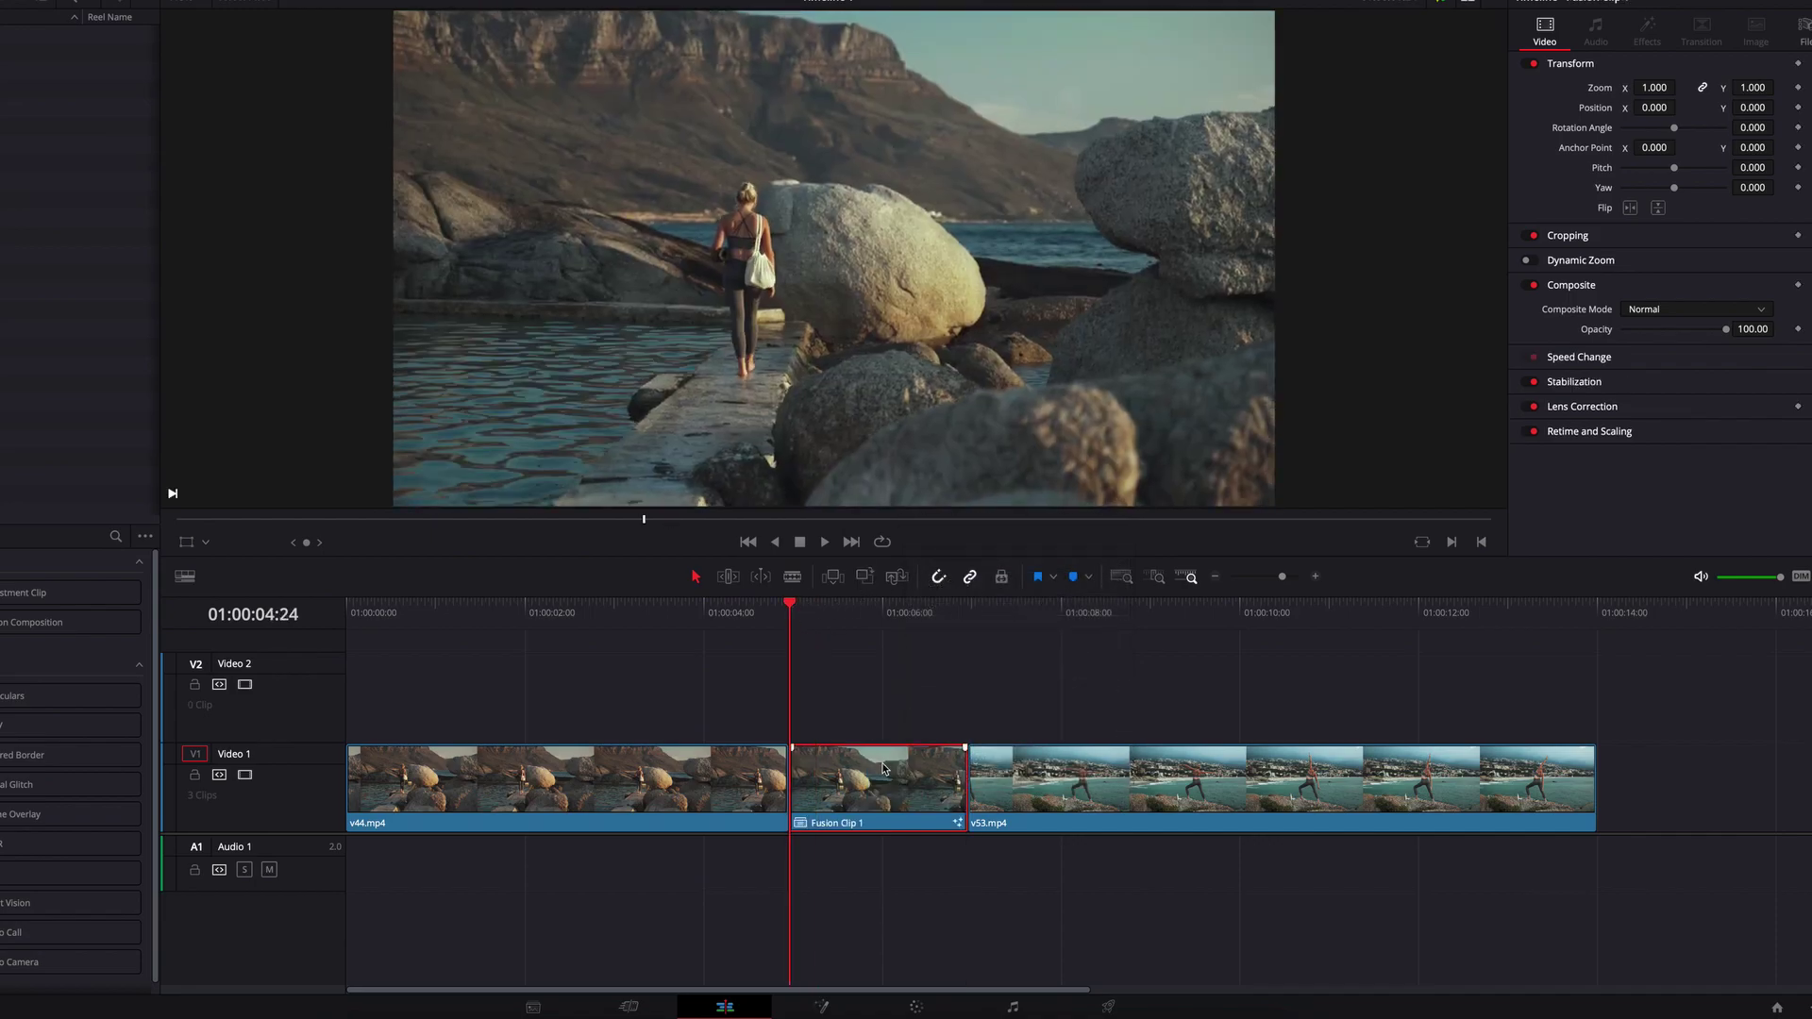
Step: In Fusion Clip 1, insert Transform nodes between the MediaIn nodes and Merge1, then go to frame 24
{"action": "left_click", "coordinate": [825, 1007]}
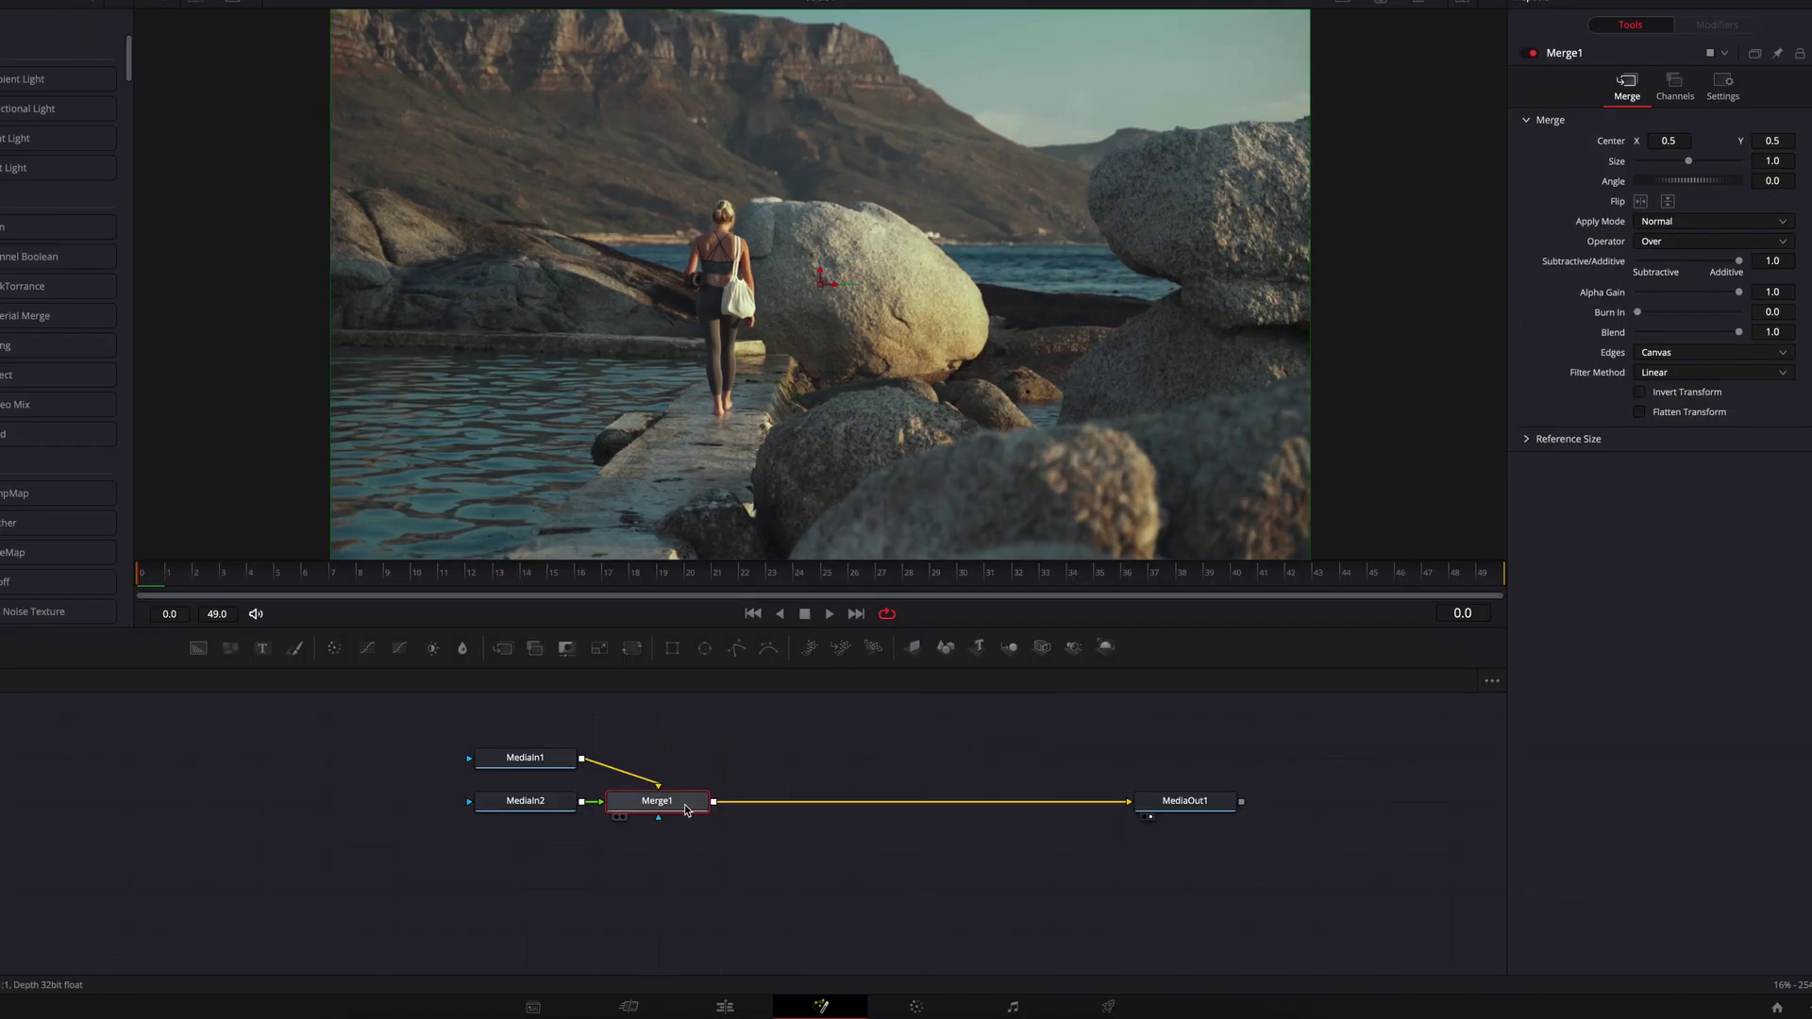
{"action": "left_click_drag", "start_coordinate": [687, 807], "coordinate": [851, 813]}
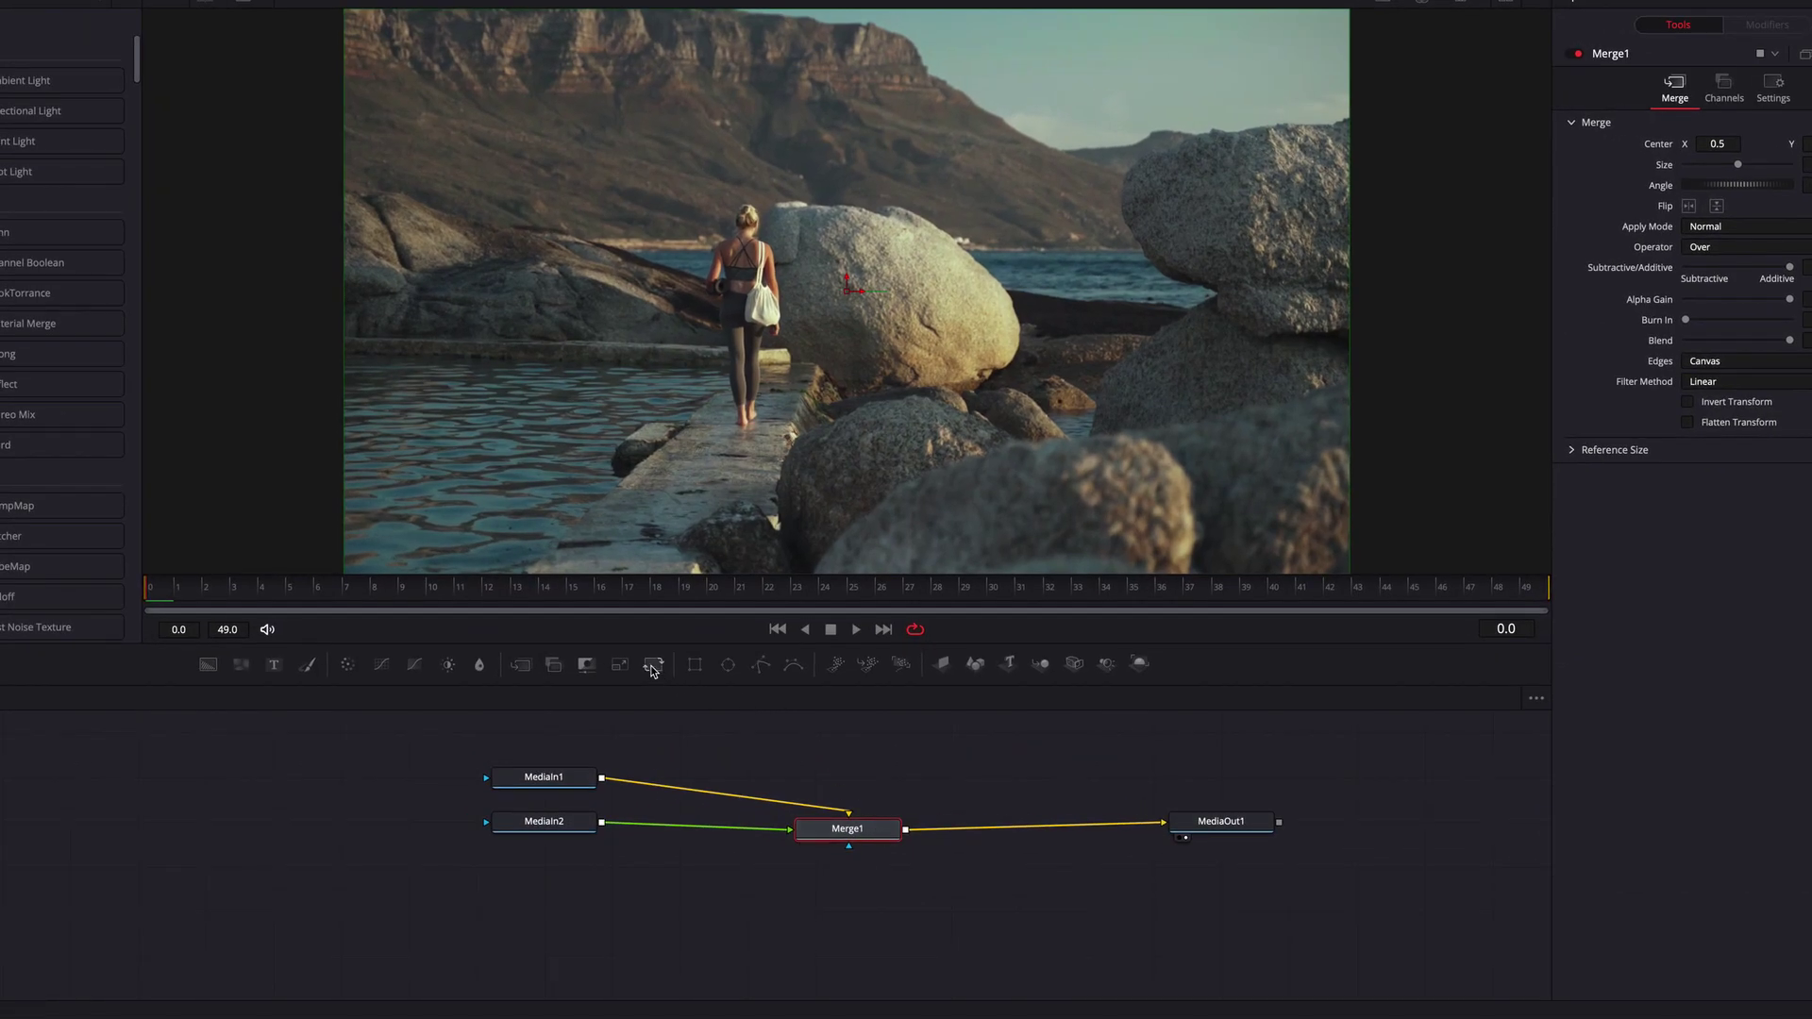
{"action": "left_click_drag", "start_coordinate": [653, 666], "coordinate": [705, 783]}
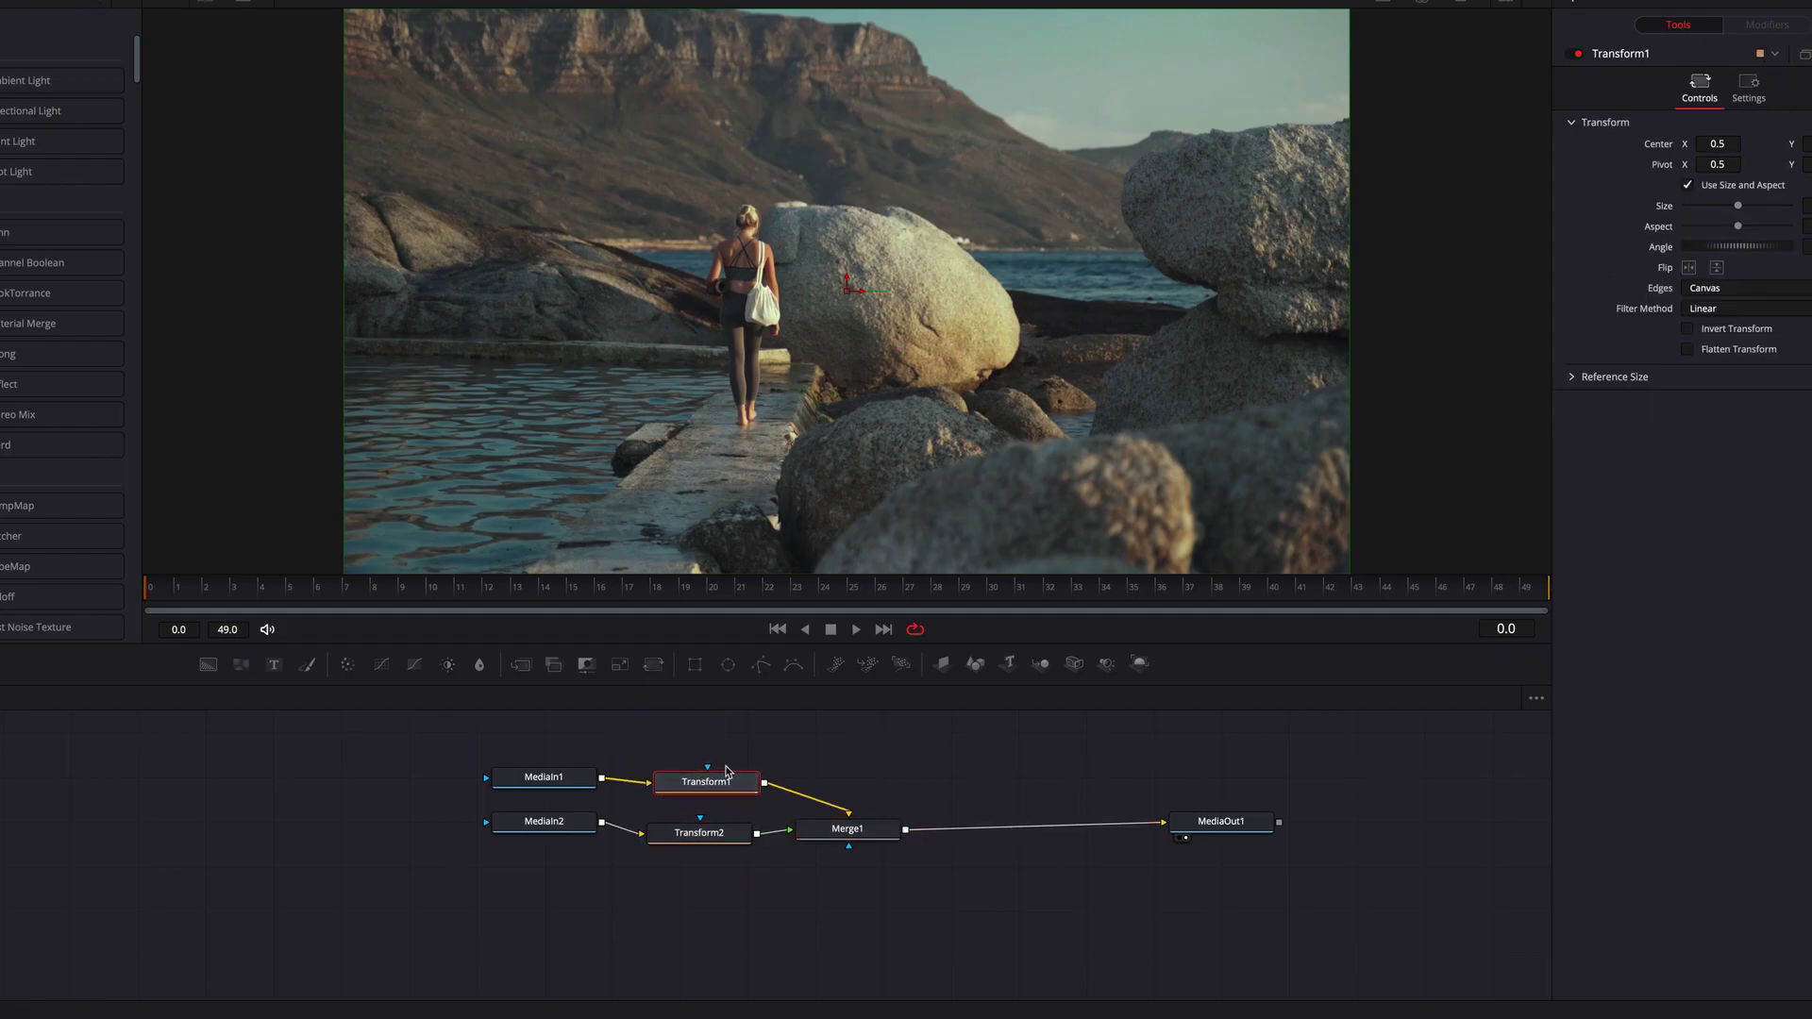
{"action": "mouse_move", "coordinate": [801, 595]}
{"action": "left_mouse_down"}
{"action": "mouse_move", "coordinate": [853, 594]}
{"action": "mouse_move", "coordinate": [831, 594]}
{"action": "left_mouse_up"}
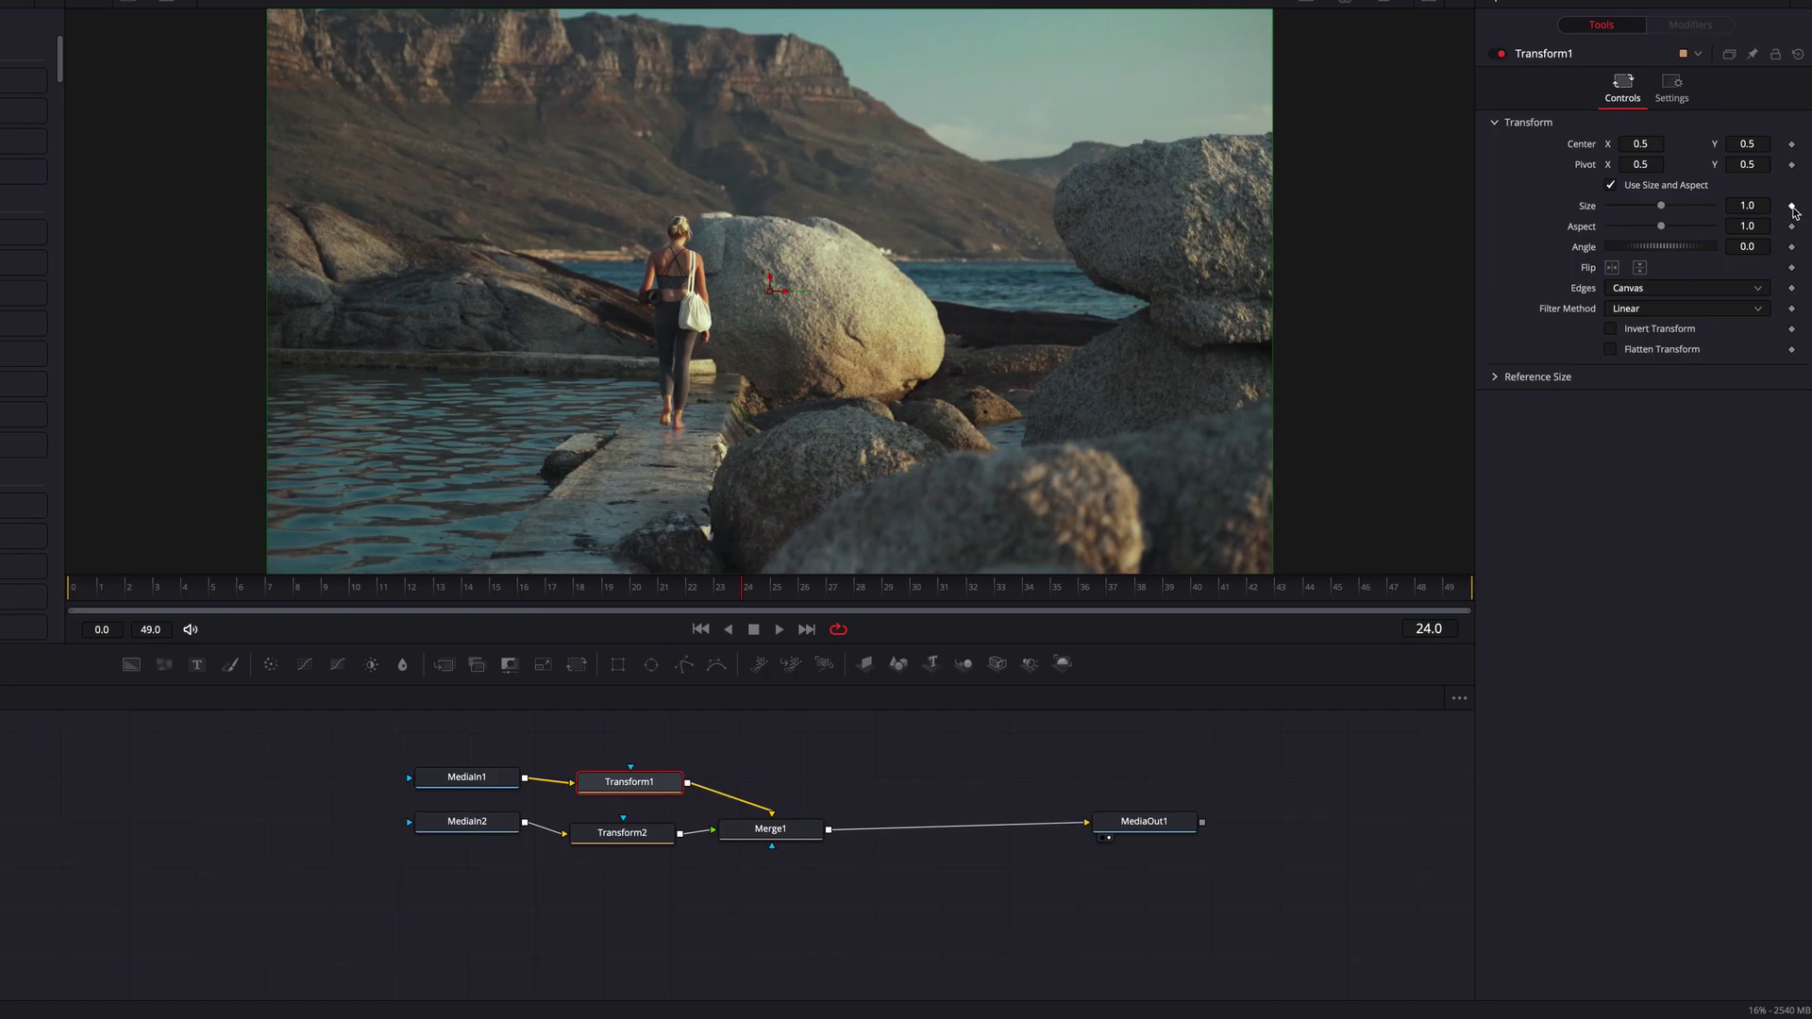
Step: Keyframe Transform1's Size at 0.53 on frame 24 and 1.0 on frame 0, then scrub to check
{"action": "left_click", "coordinate": [1792, 207]}
{"action": "left_click_drag", "start_coordinate": [1660, 206], "coordinate": [1639, 211]}
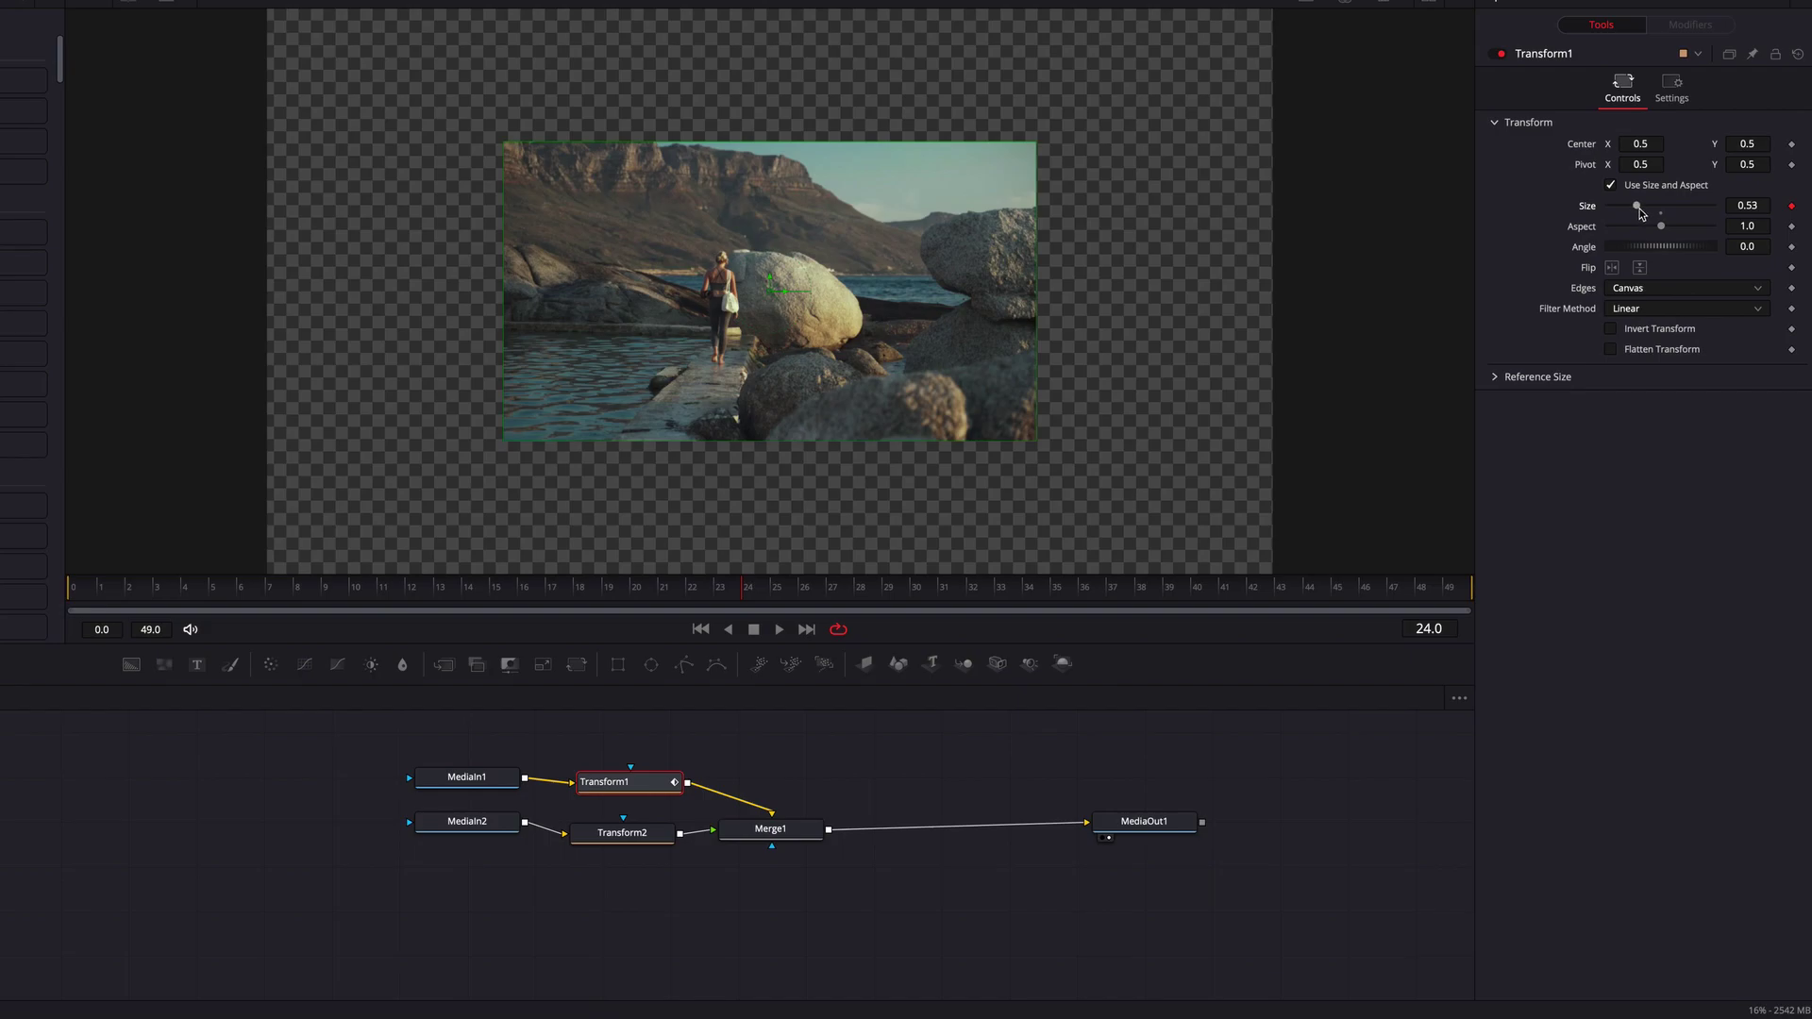
{"action": "left_click", "coordinate": [111, 592]}
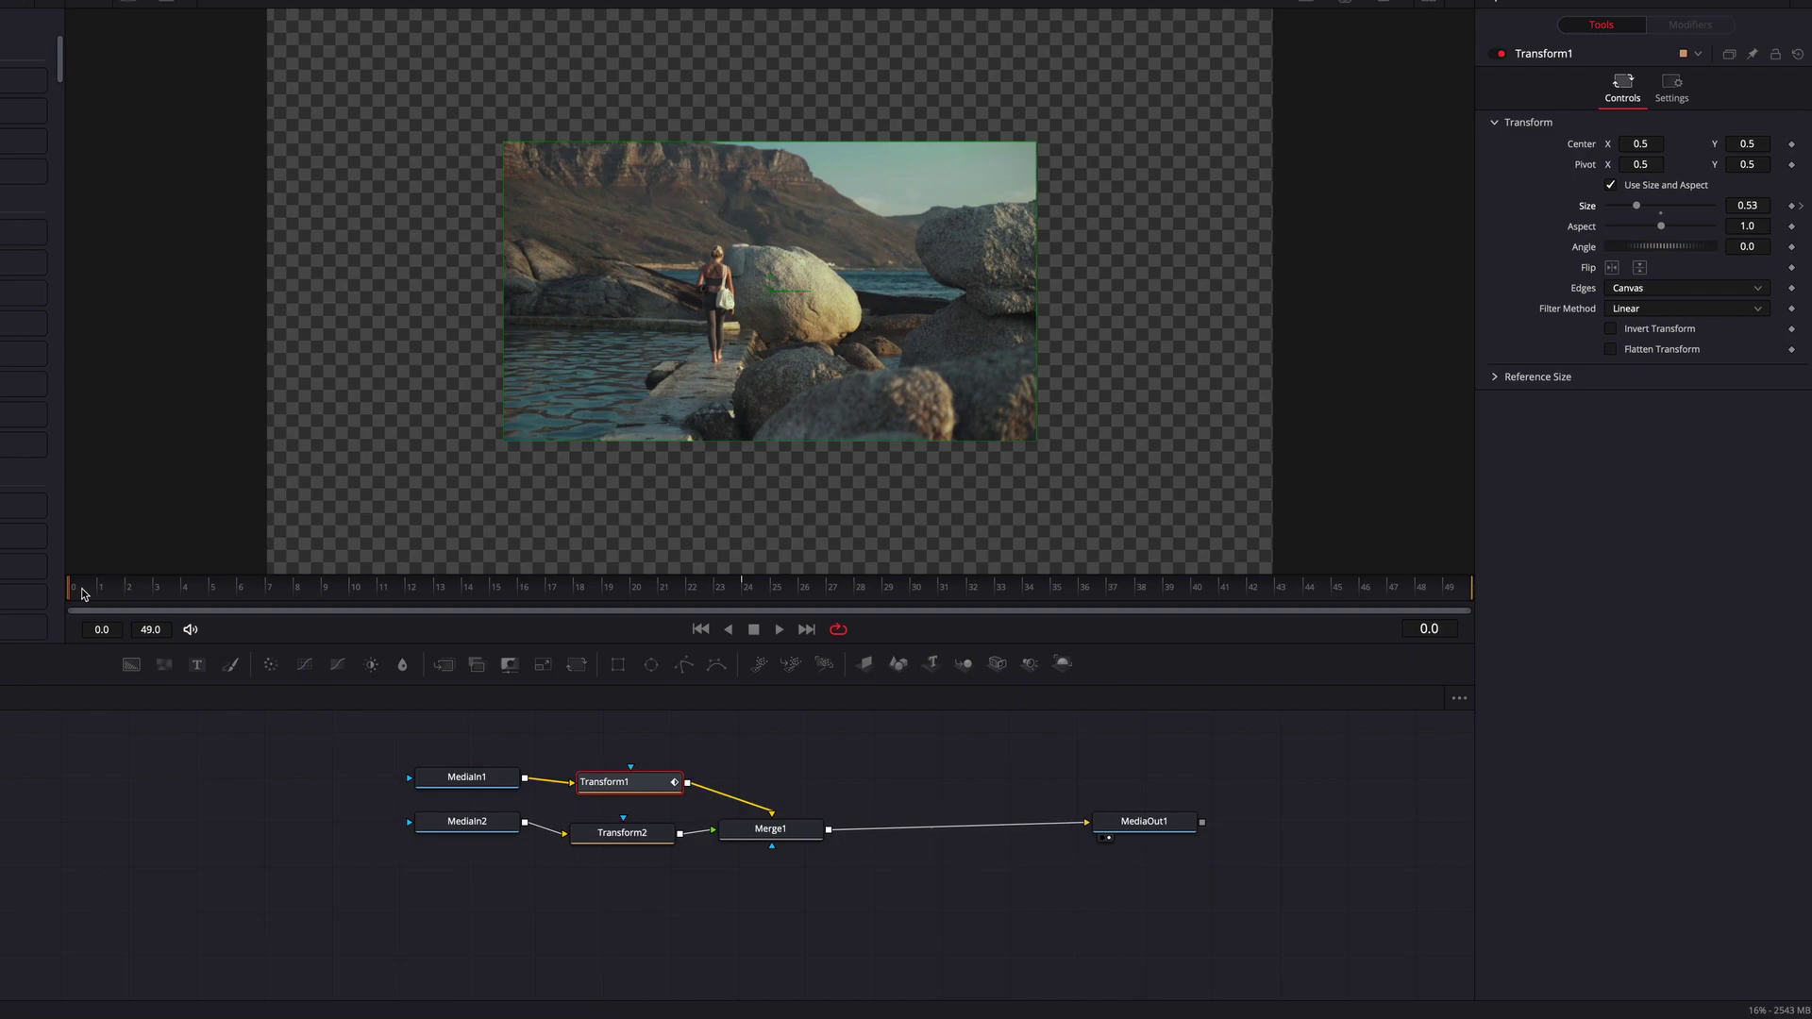
{"action": "left_click", "coordinate": [1790, 205]}
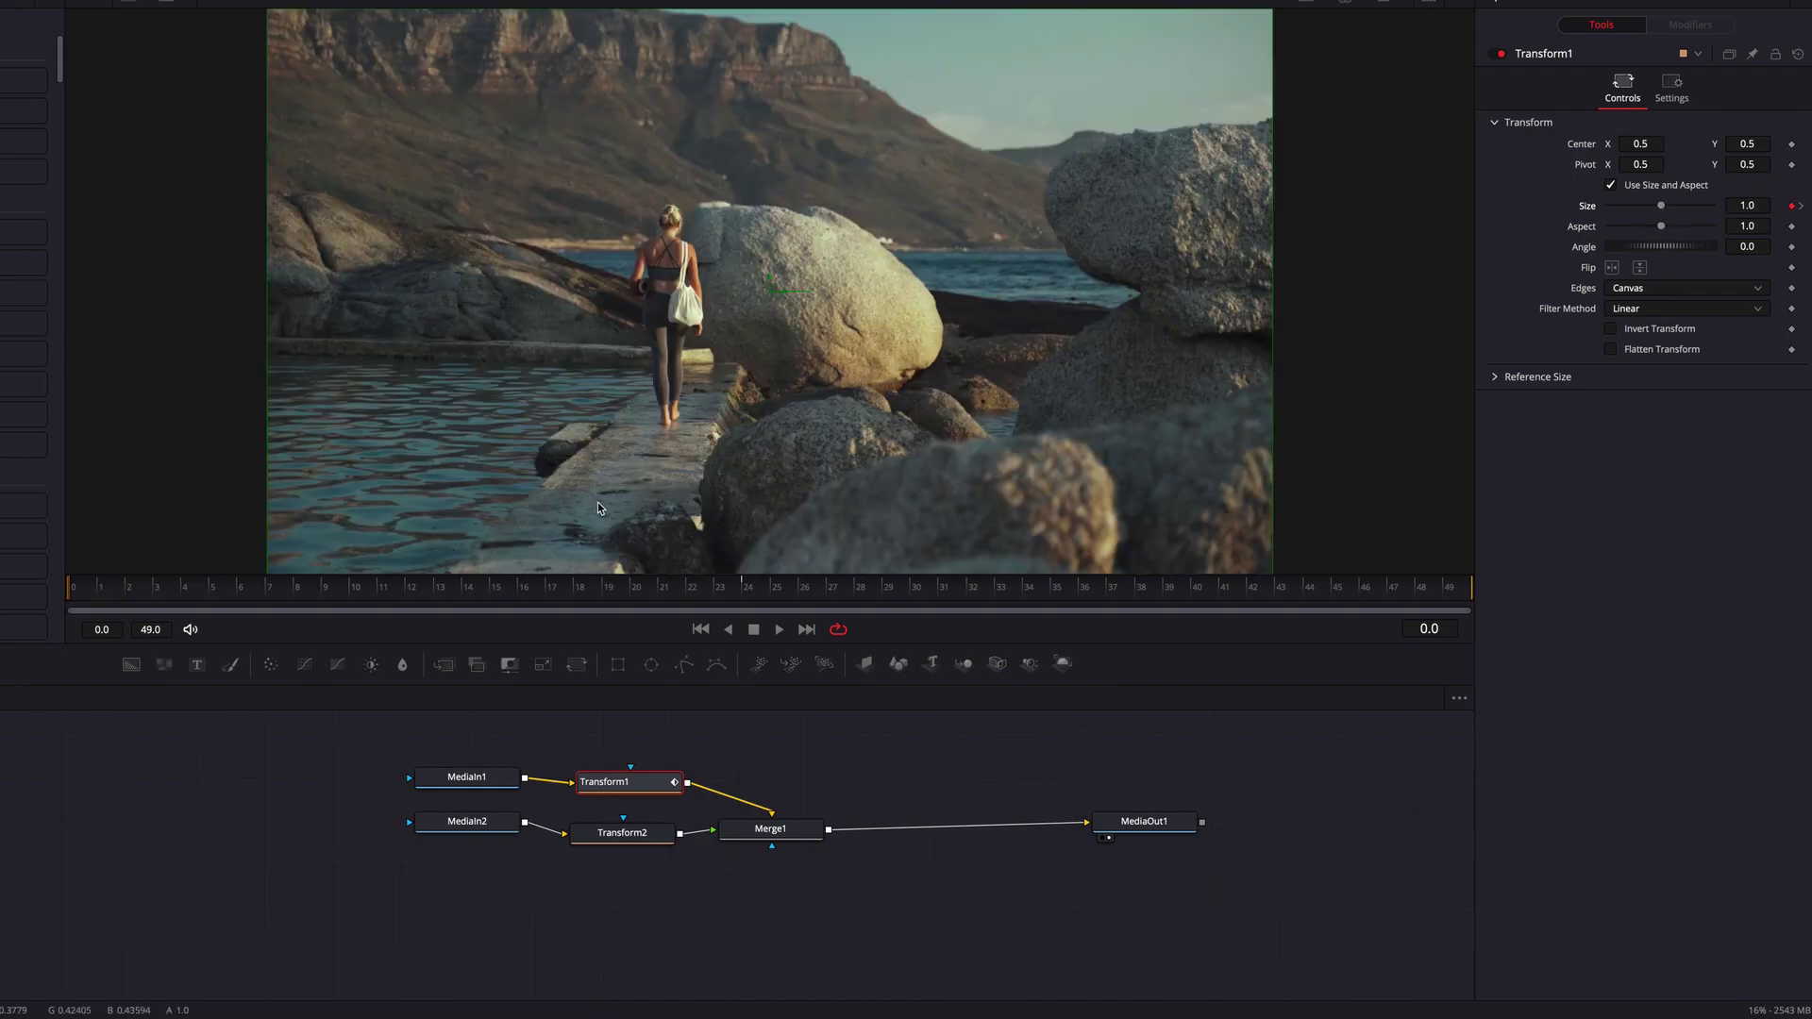
{"action": "left_click_drag", "start_coordinate": [101, 590], "coordinate": [689, 604]}
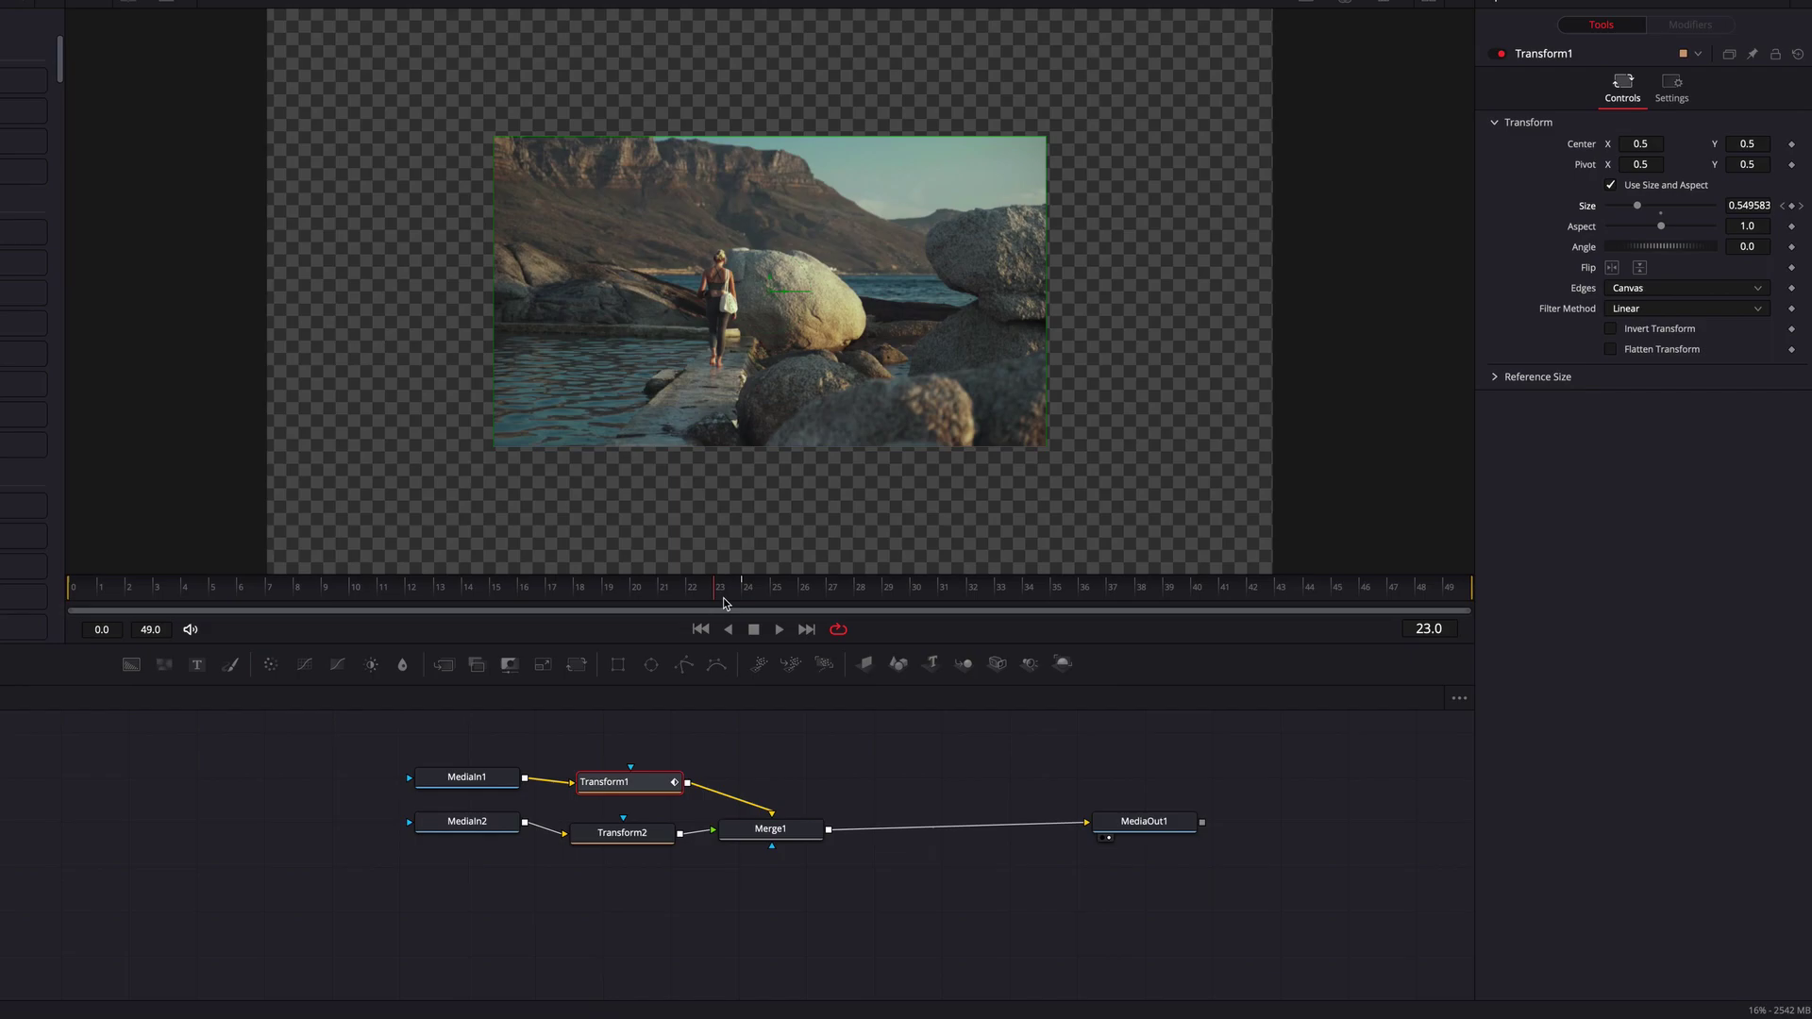
{"action": "left_click_drag", "start_coordinate": [729, 597], "coordinate": [681, 602]}
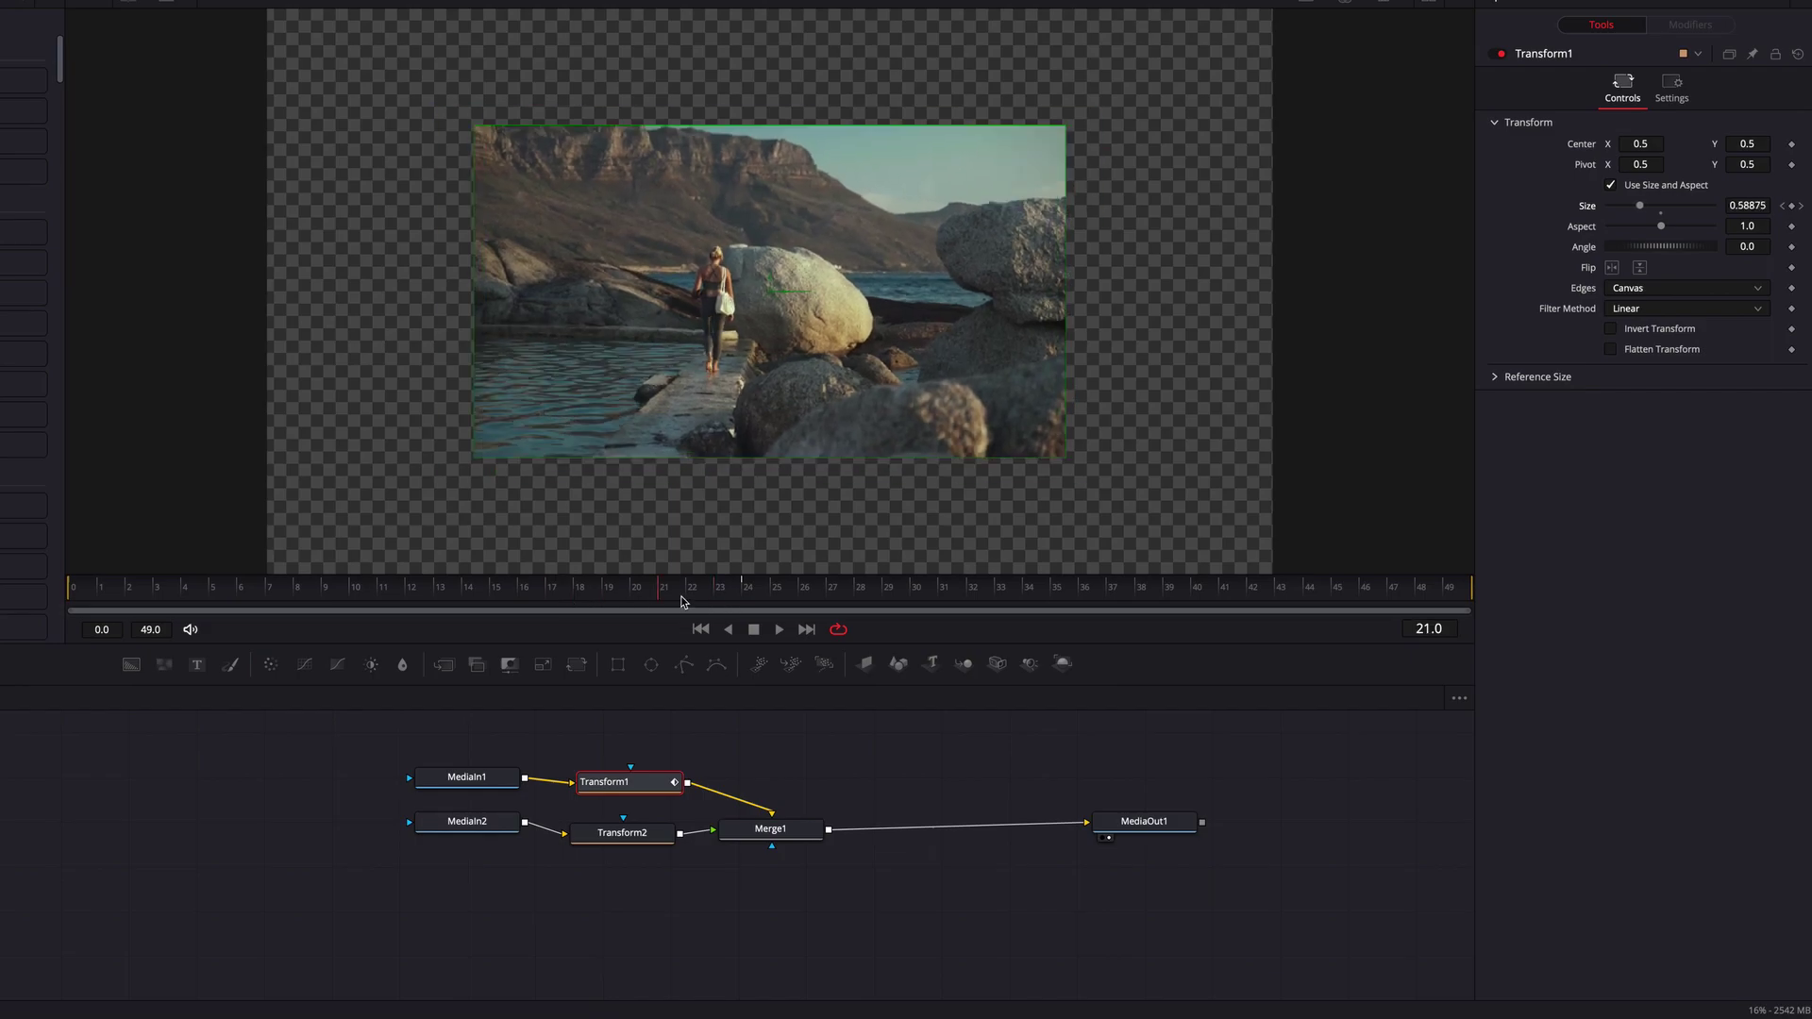
Step: Set Transform1's Edges to Mirror and scrub up to frame 24 to check the result
{"action": "left_click", "coordinate": [1687, 289]}
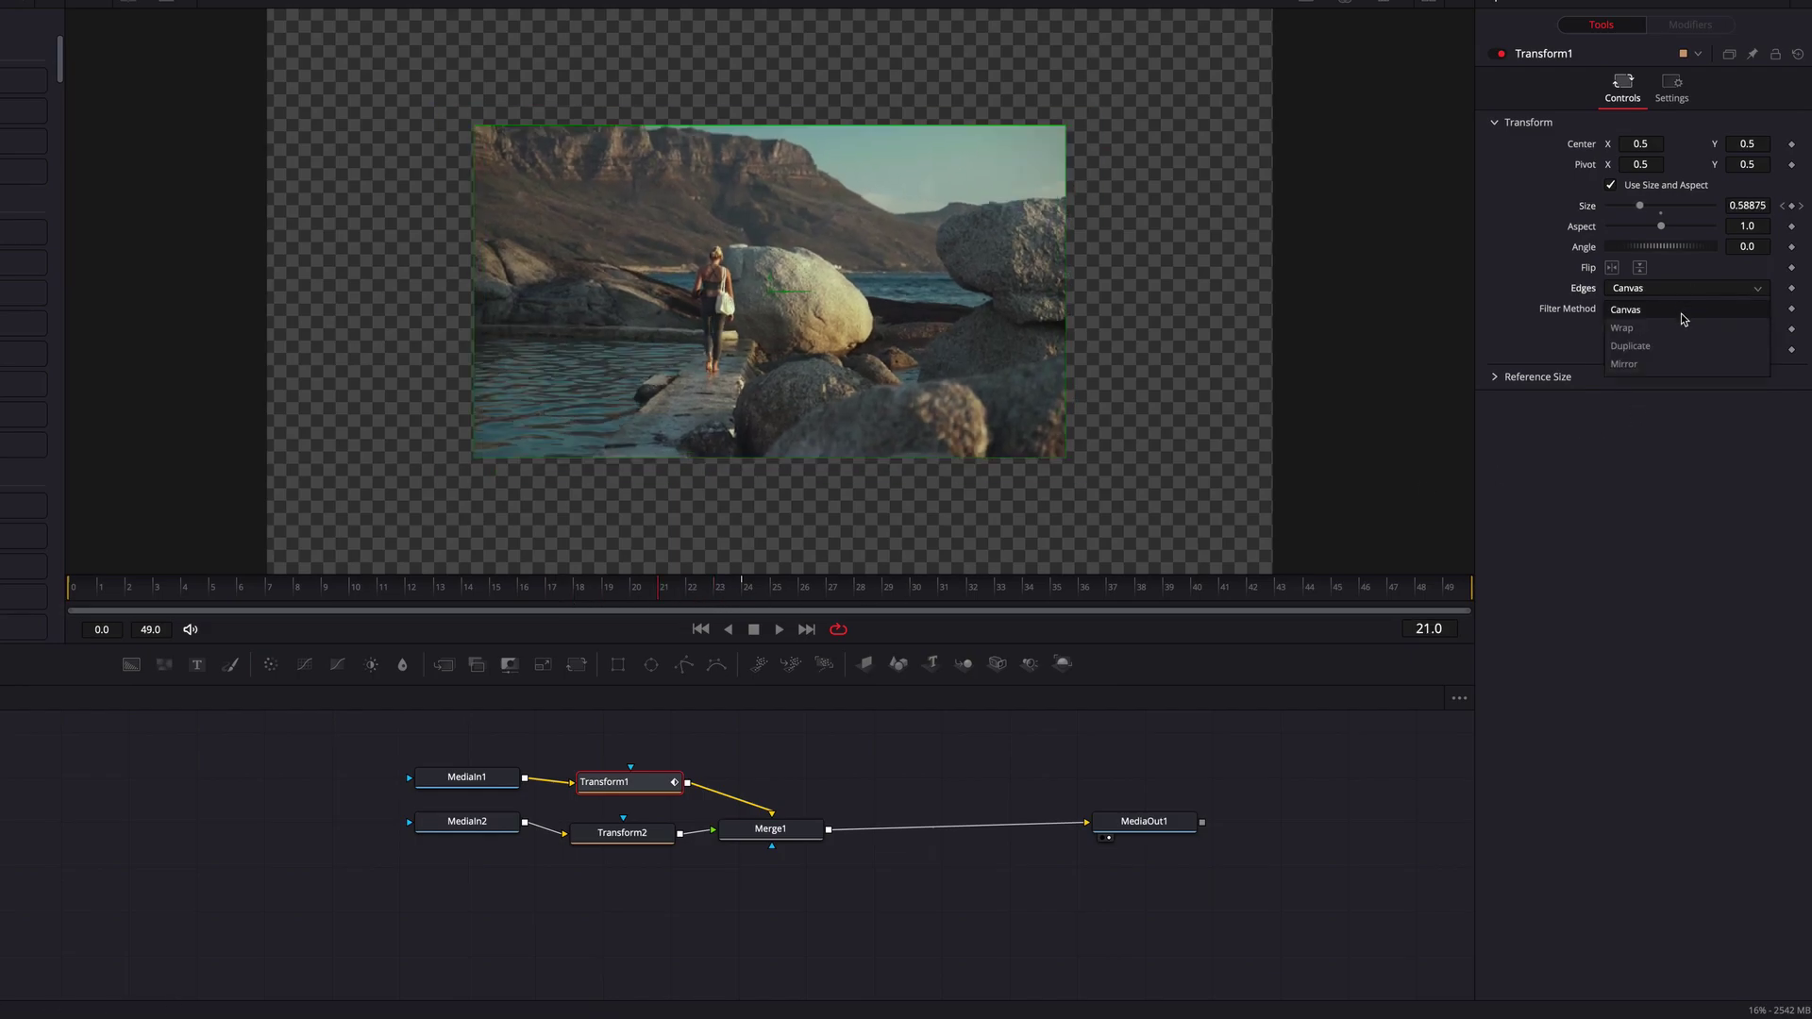
{"action": "left_click", "coordinate": [1669, 364]}
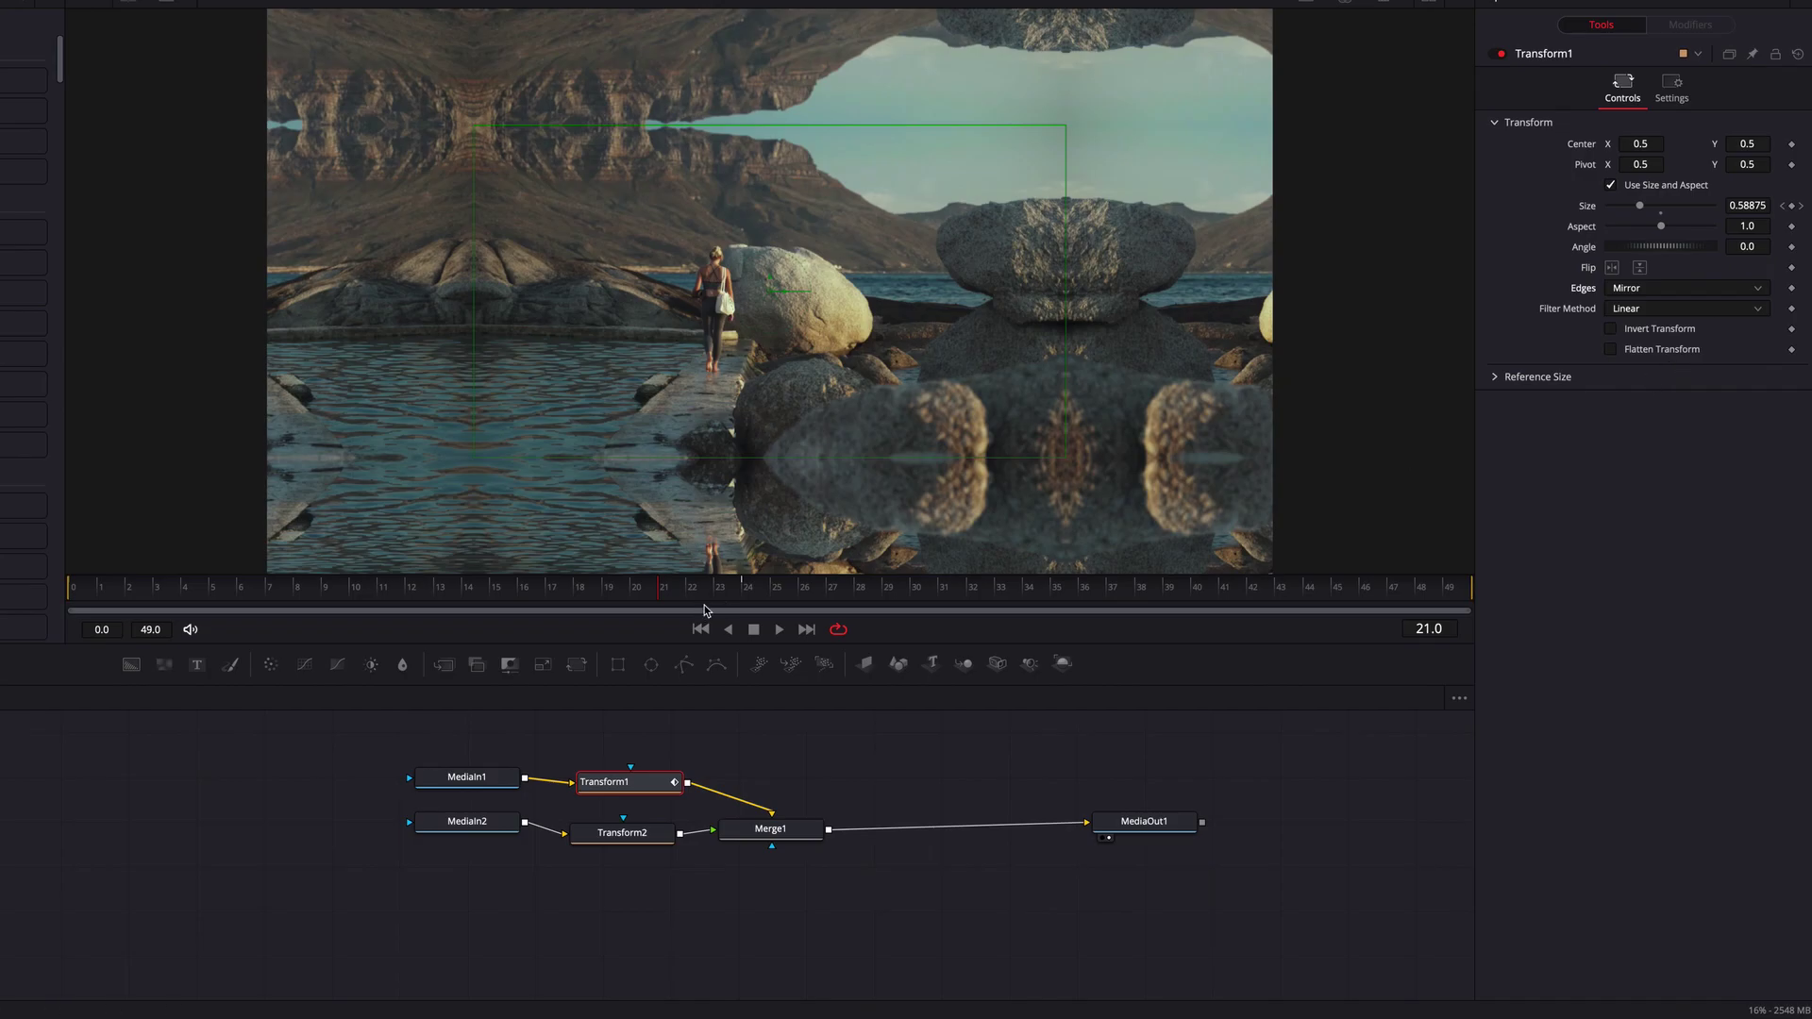
{"action": "left_click_drag", "start_coordinate": [695, 596], "coordinate": [730, 592]}
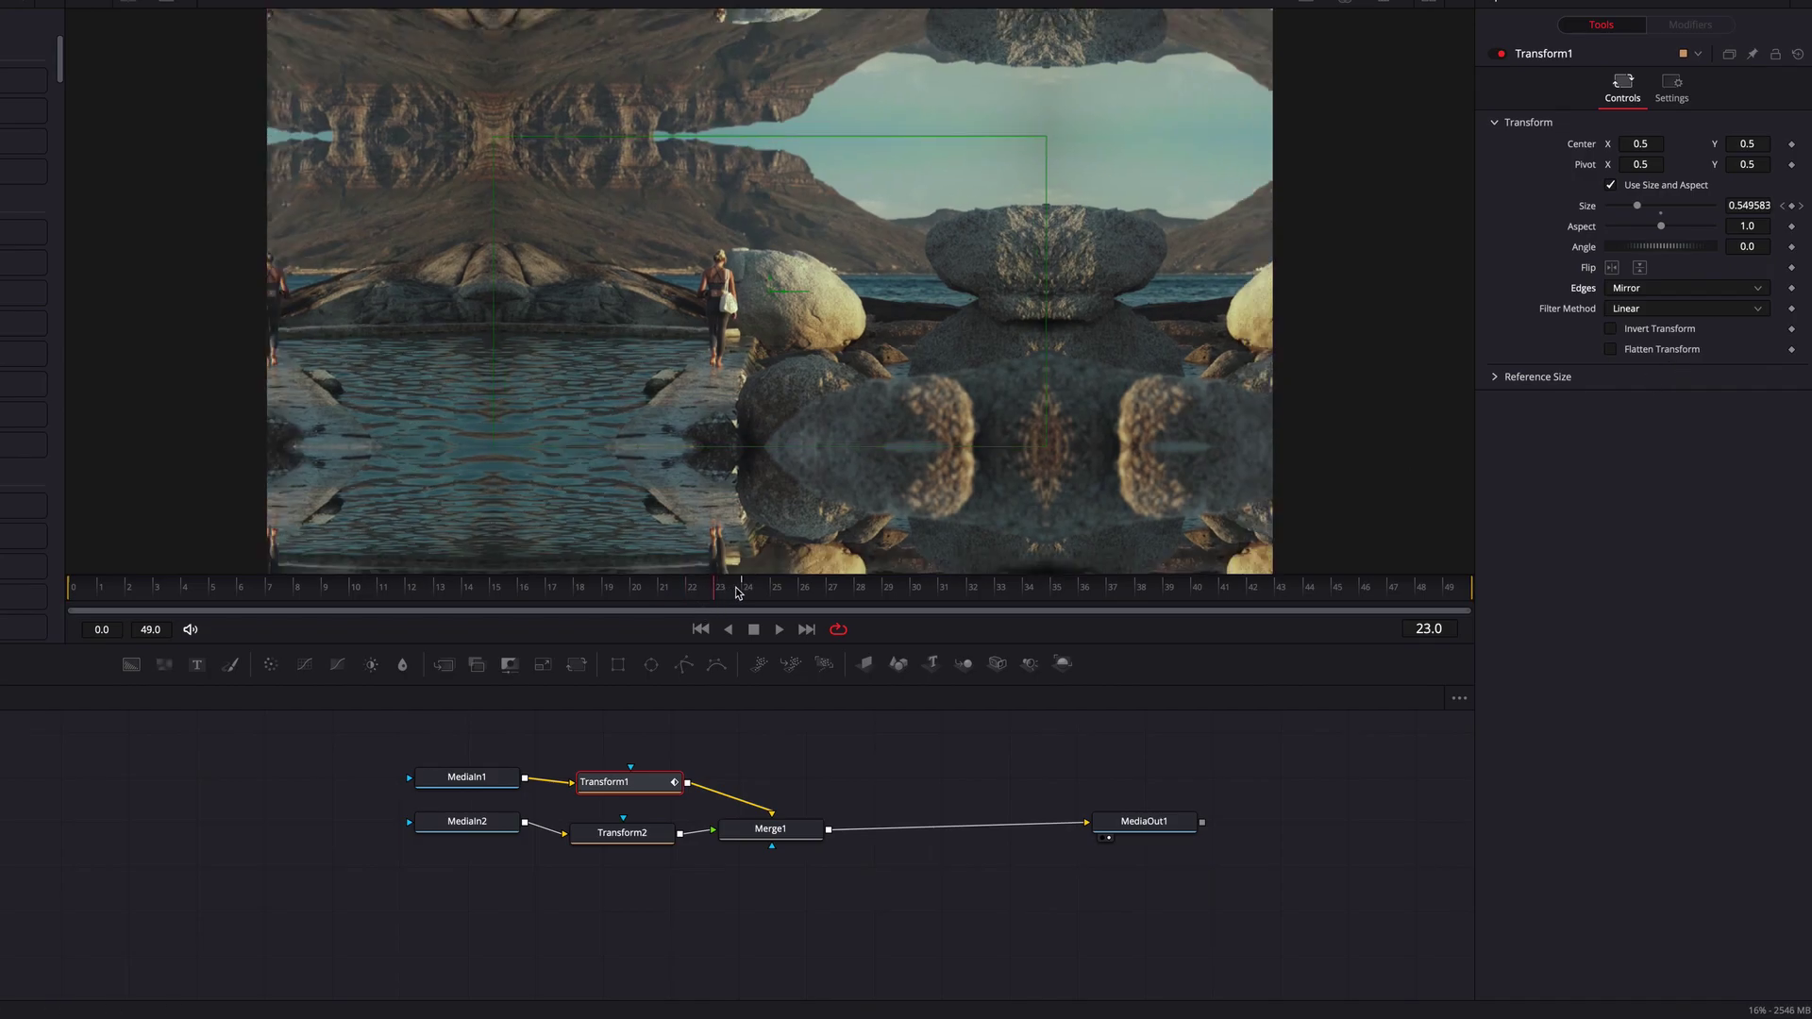
{"action": "left_click", "coordinate": [746, 591]}
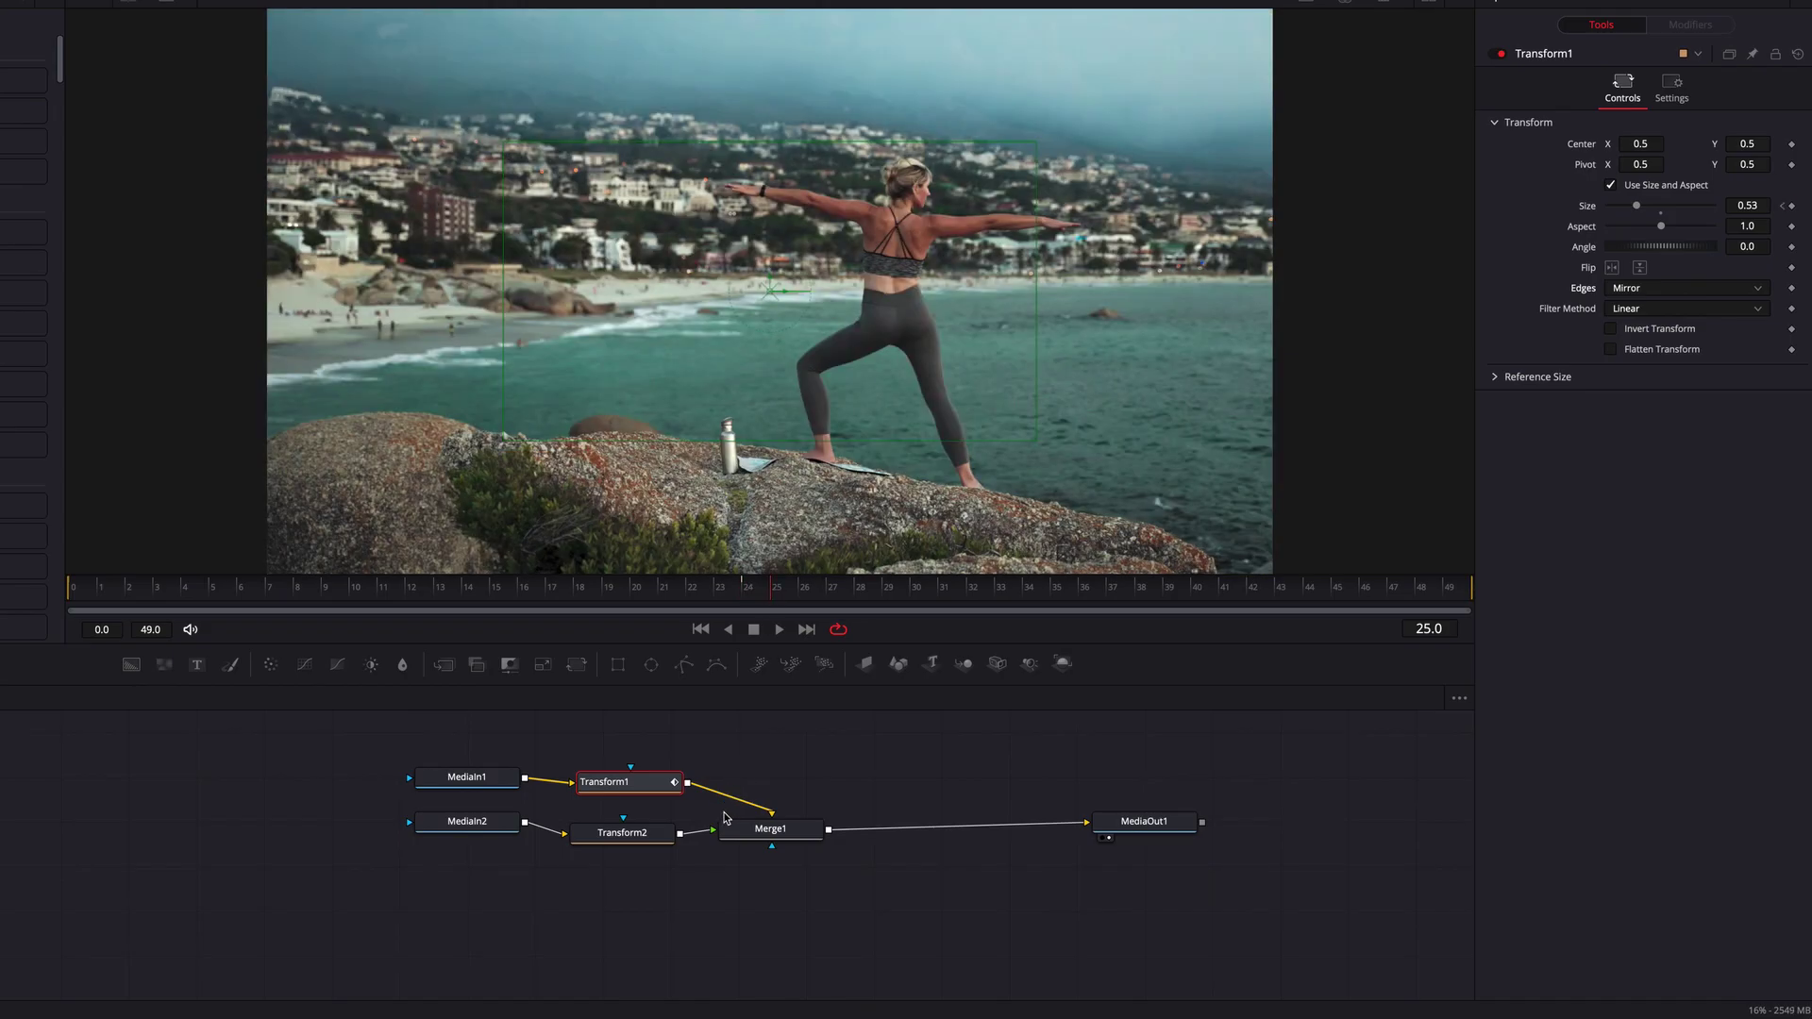
Step: Keyframe Transform2's Size at 2.9 on frame 25 and 1.0 on frame 49, then preview it
{"action": "left_click", "coordinate": [659, 833]}
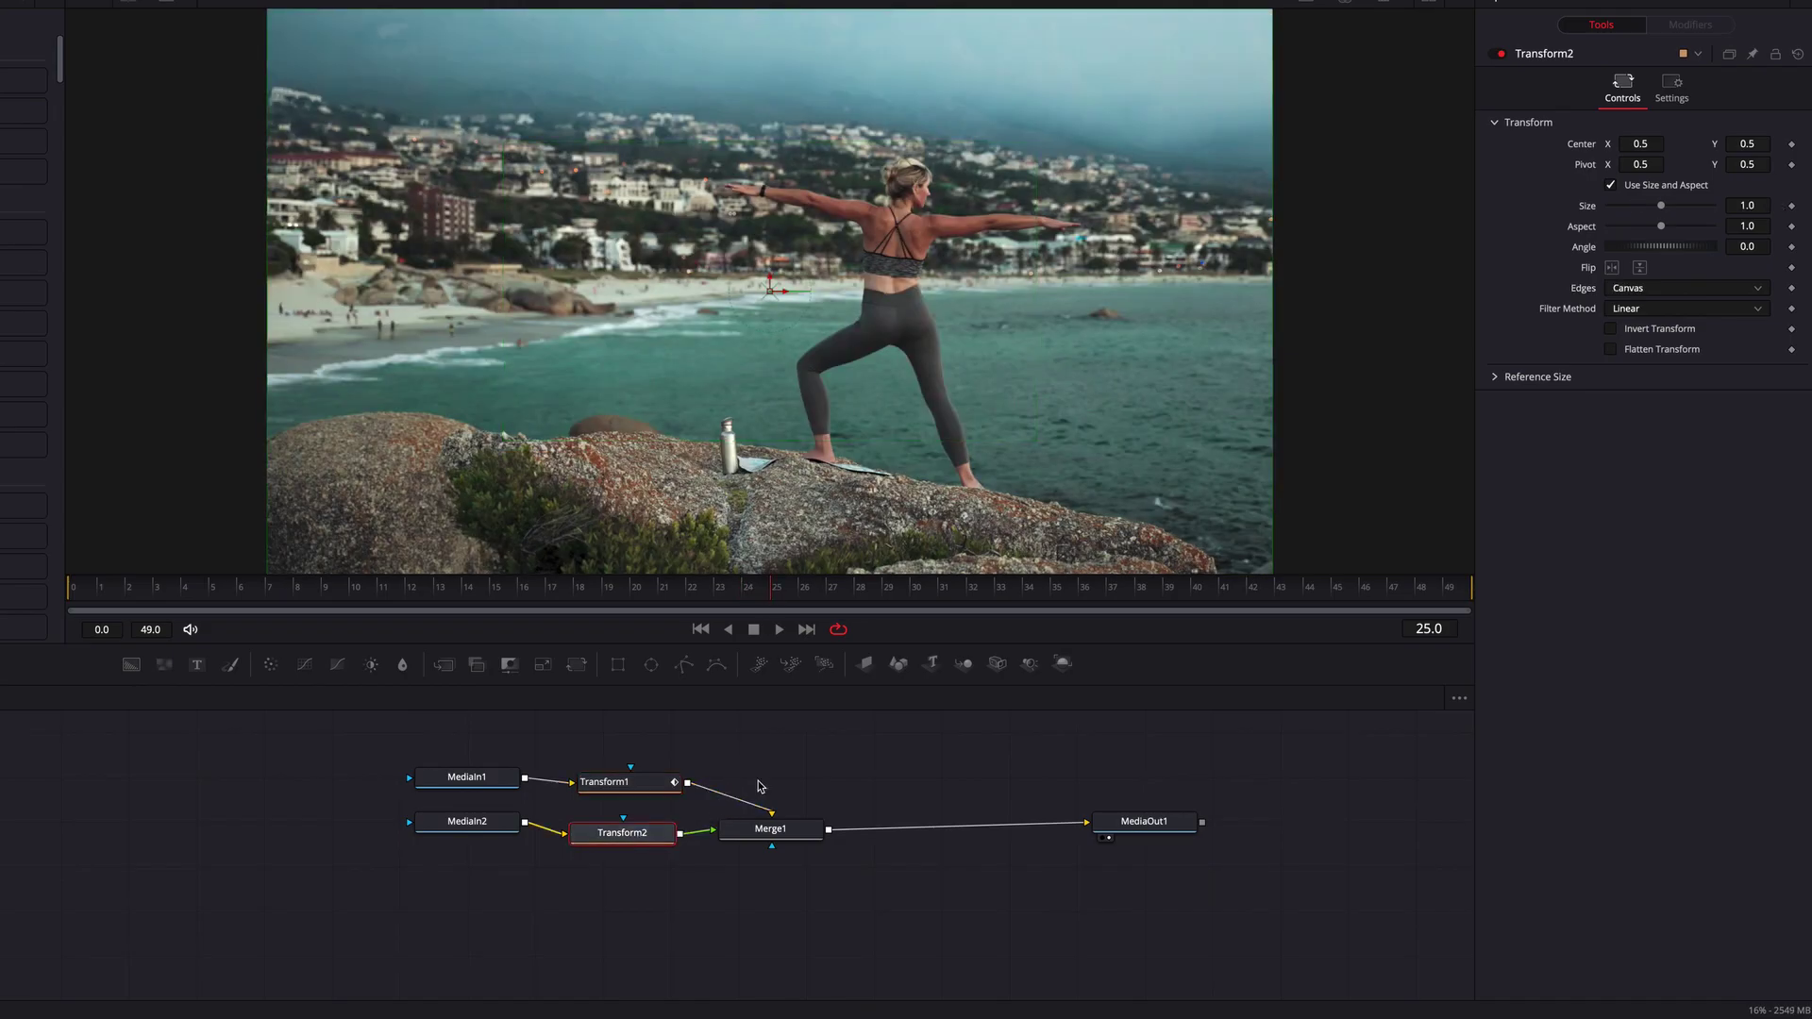
{"action": "left_click", "coordinate": [1791, 205]}
{"action": "left_click_drag", "start_coordinate": [1661, 206], "coordinate": [1687, 210]}
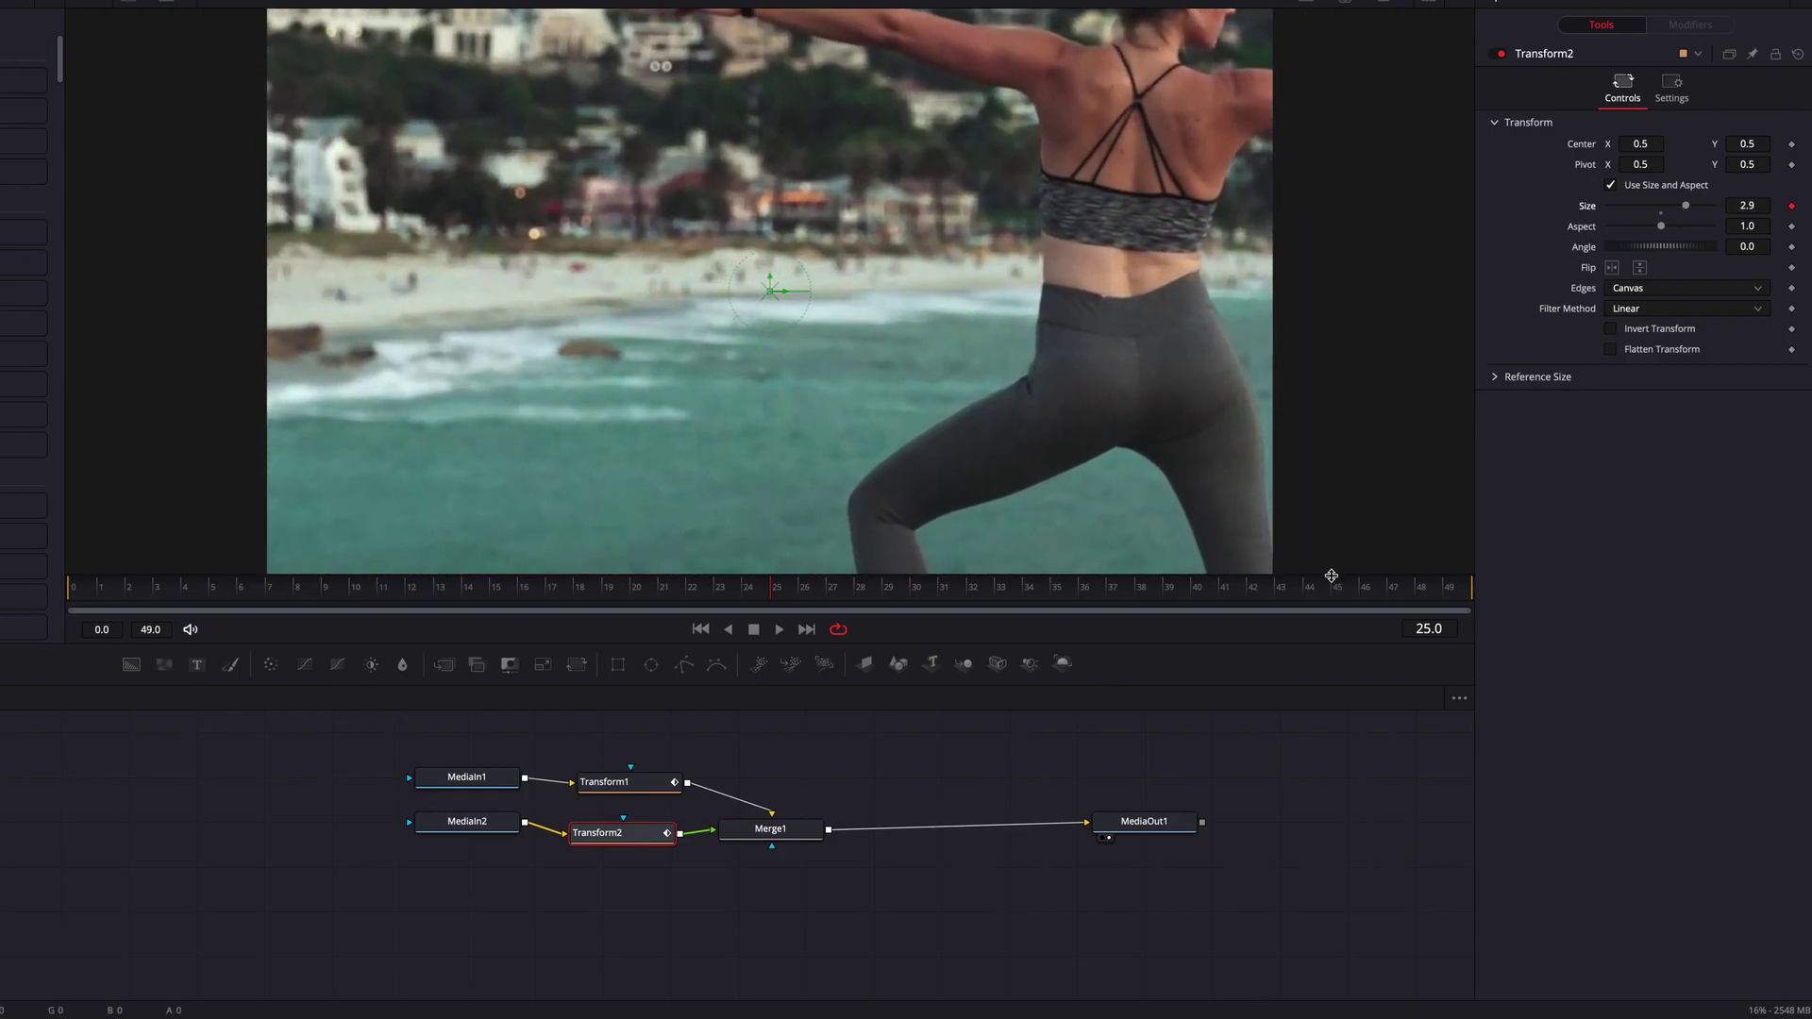
{"action": "left_click_drag", "start_coordinate": [1330, 576], "coordinate": [1453, 593]}
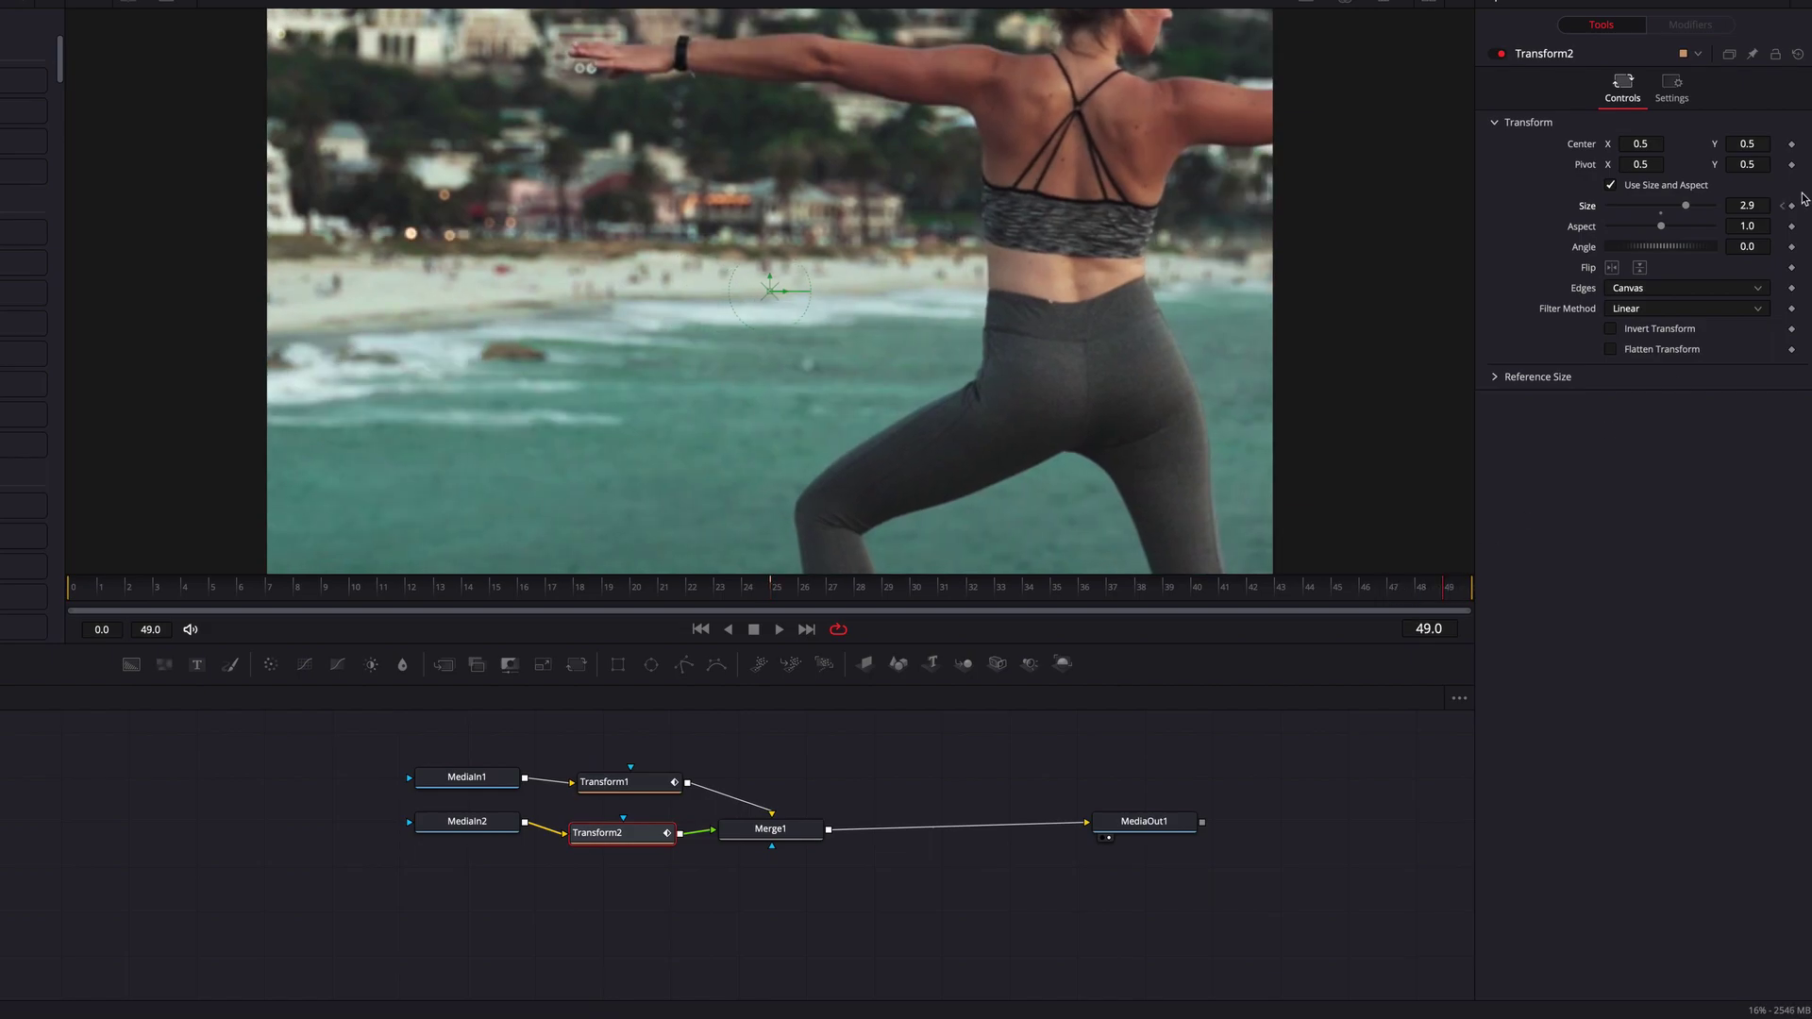
{"action": "left_click", "coordinate": [1661, 211]}
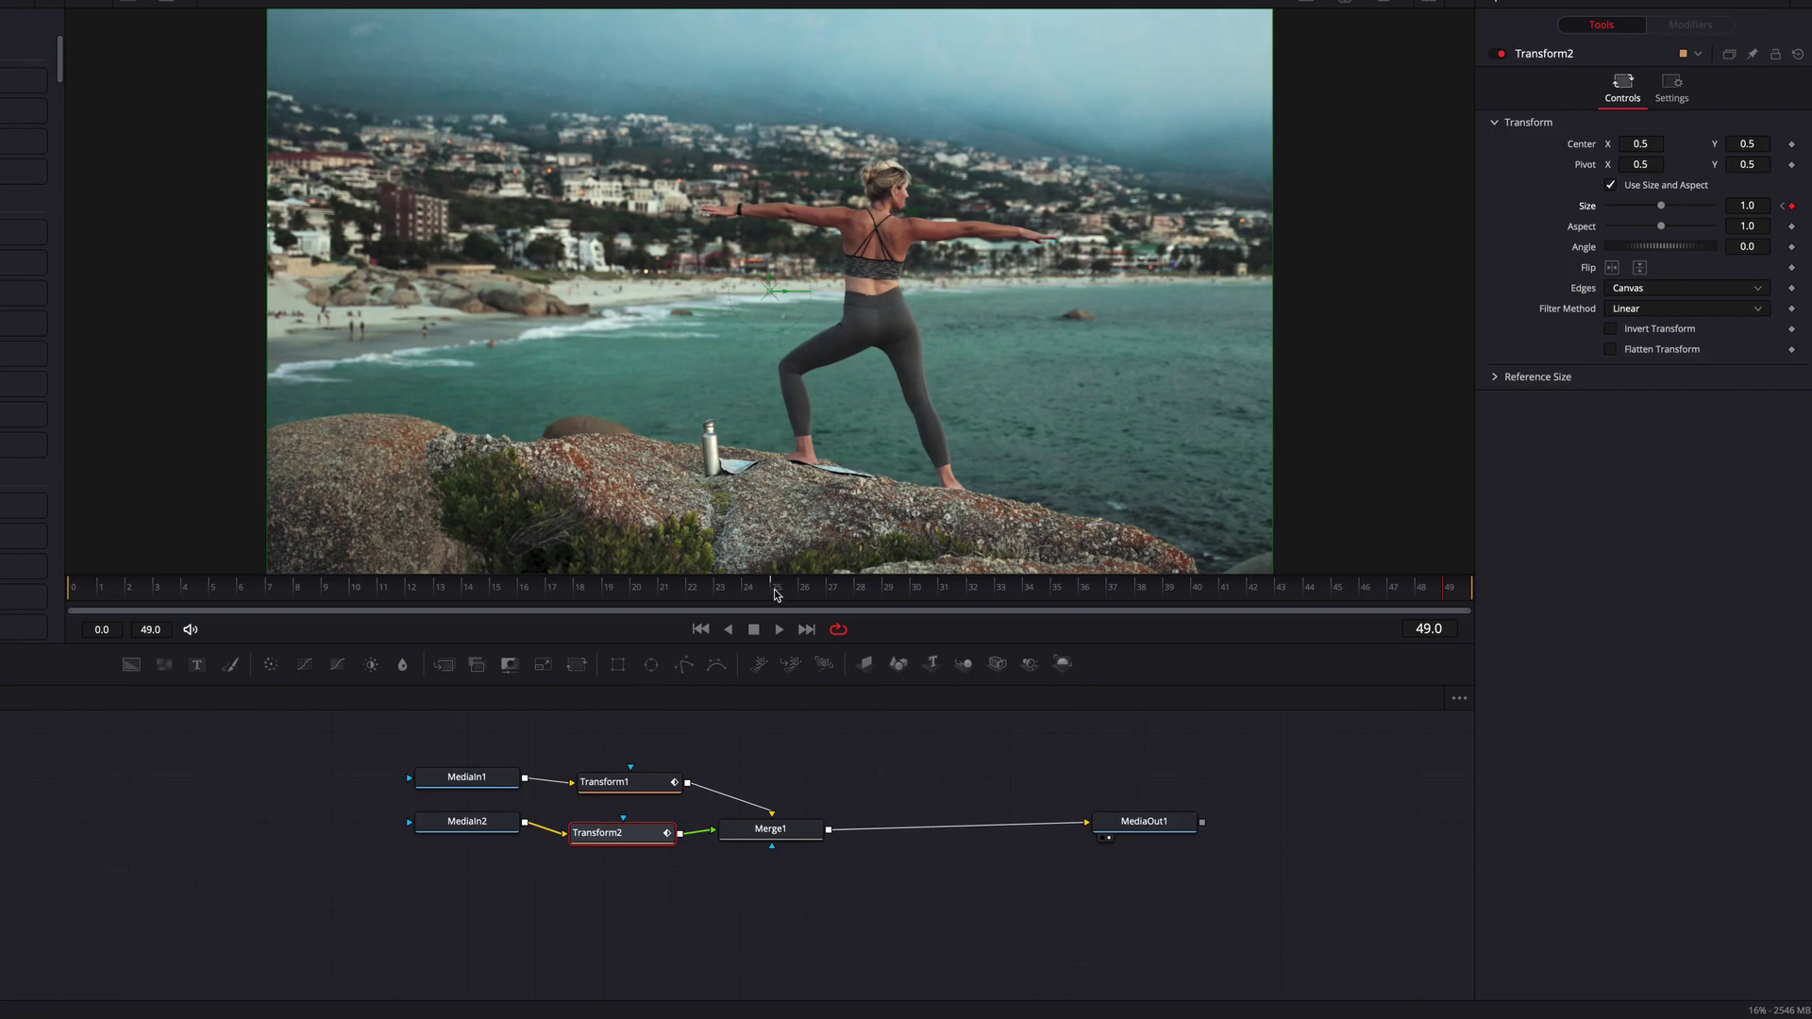
{"action": "left_click_drag", "start_coordinate": [774, 594], "coordinate": [1451, 596]}
Step: Enable motion blur on Transform1 with Quality 8 and shutter angle 314.6
{"action": "left_click", "coordinate": [634, 793]}
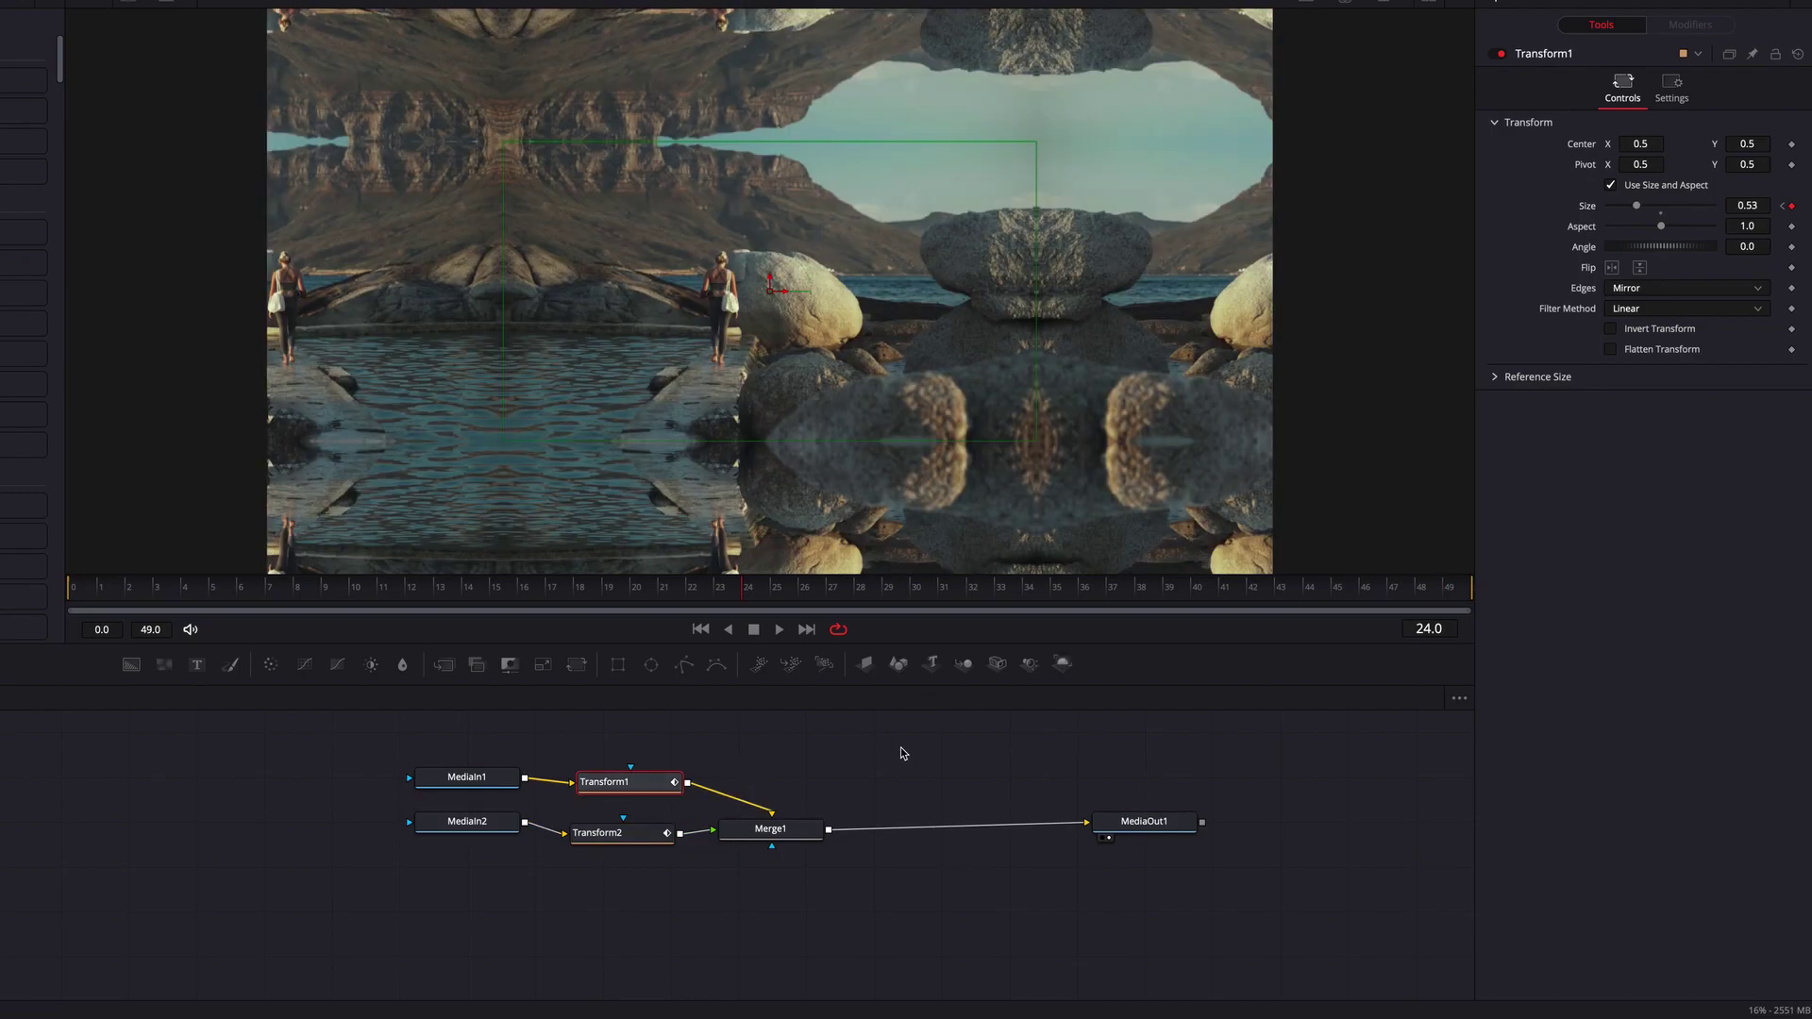
{"action": "left_click", "coordinate": [1676, 102]}
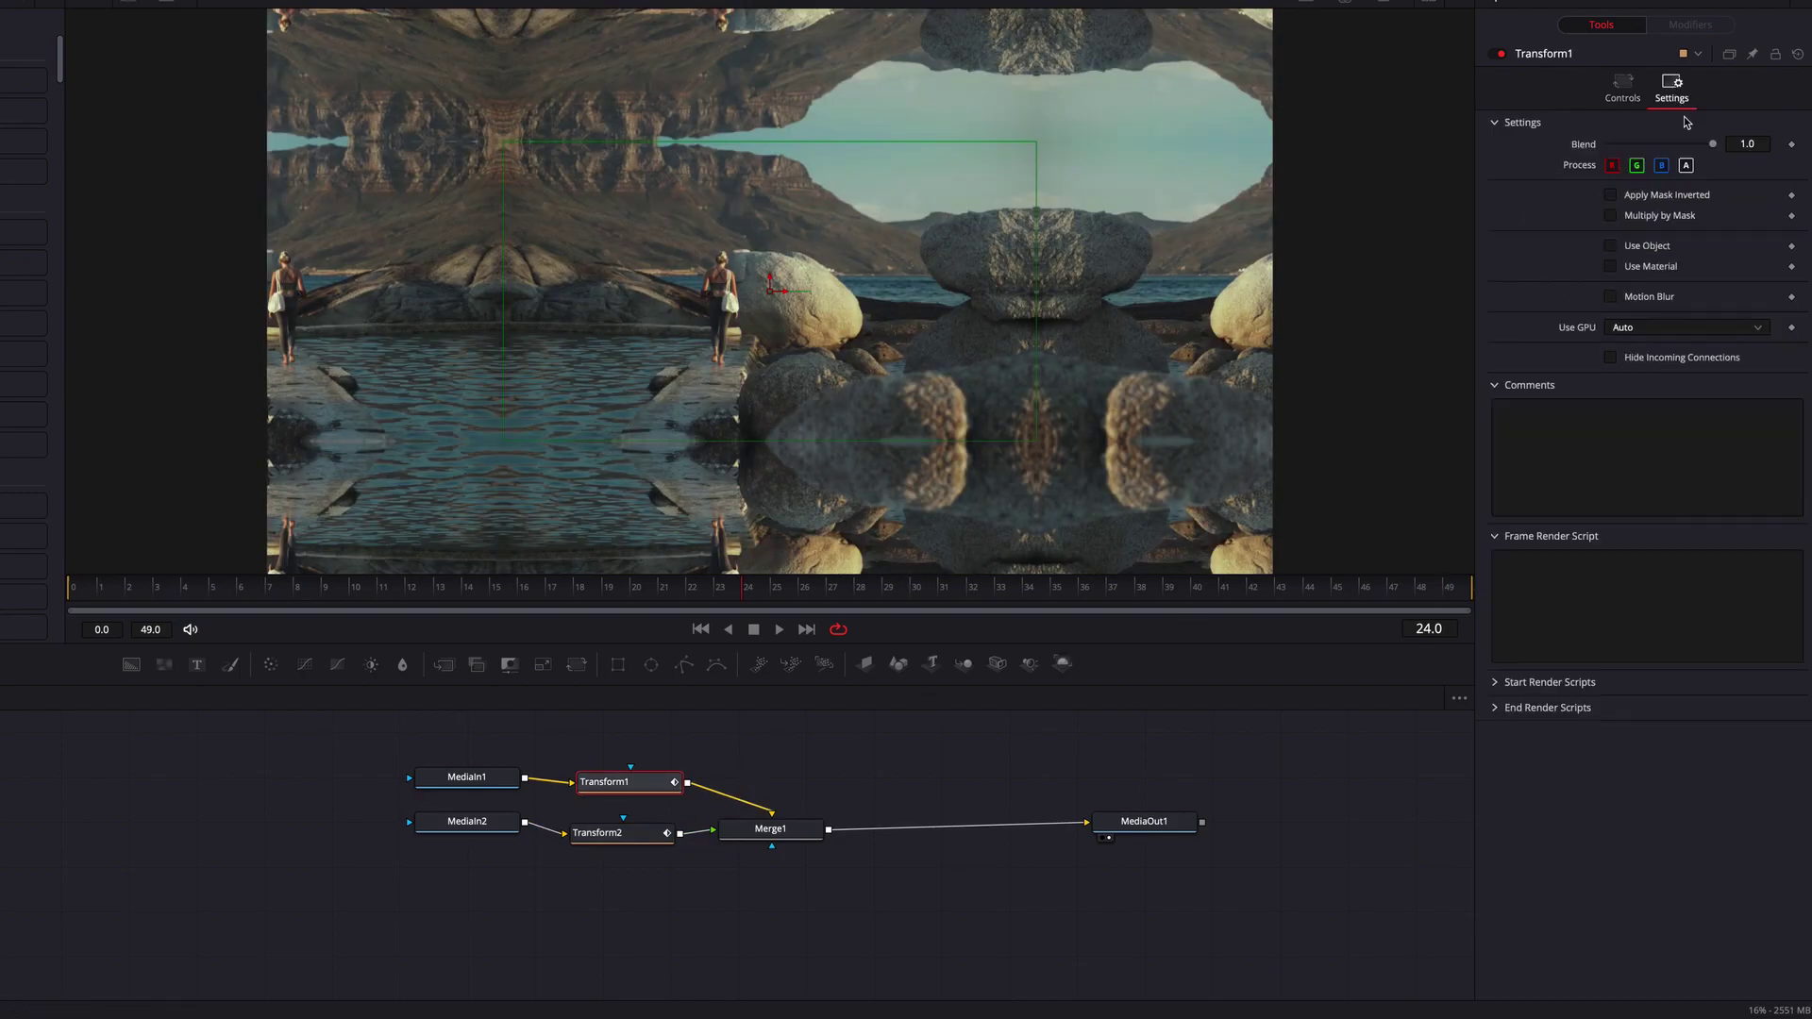
{"action": "left_click", "coordinate": [1659, 299]}
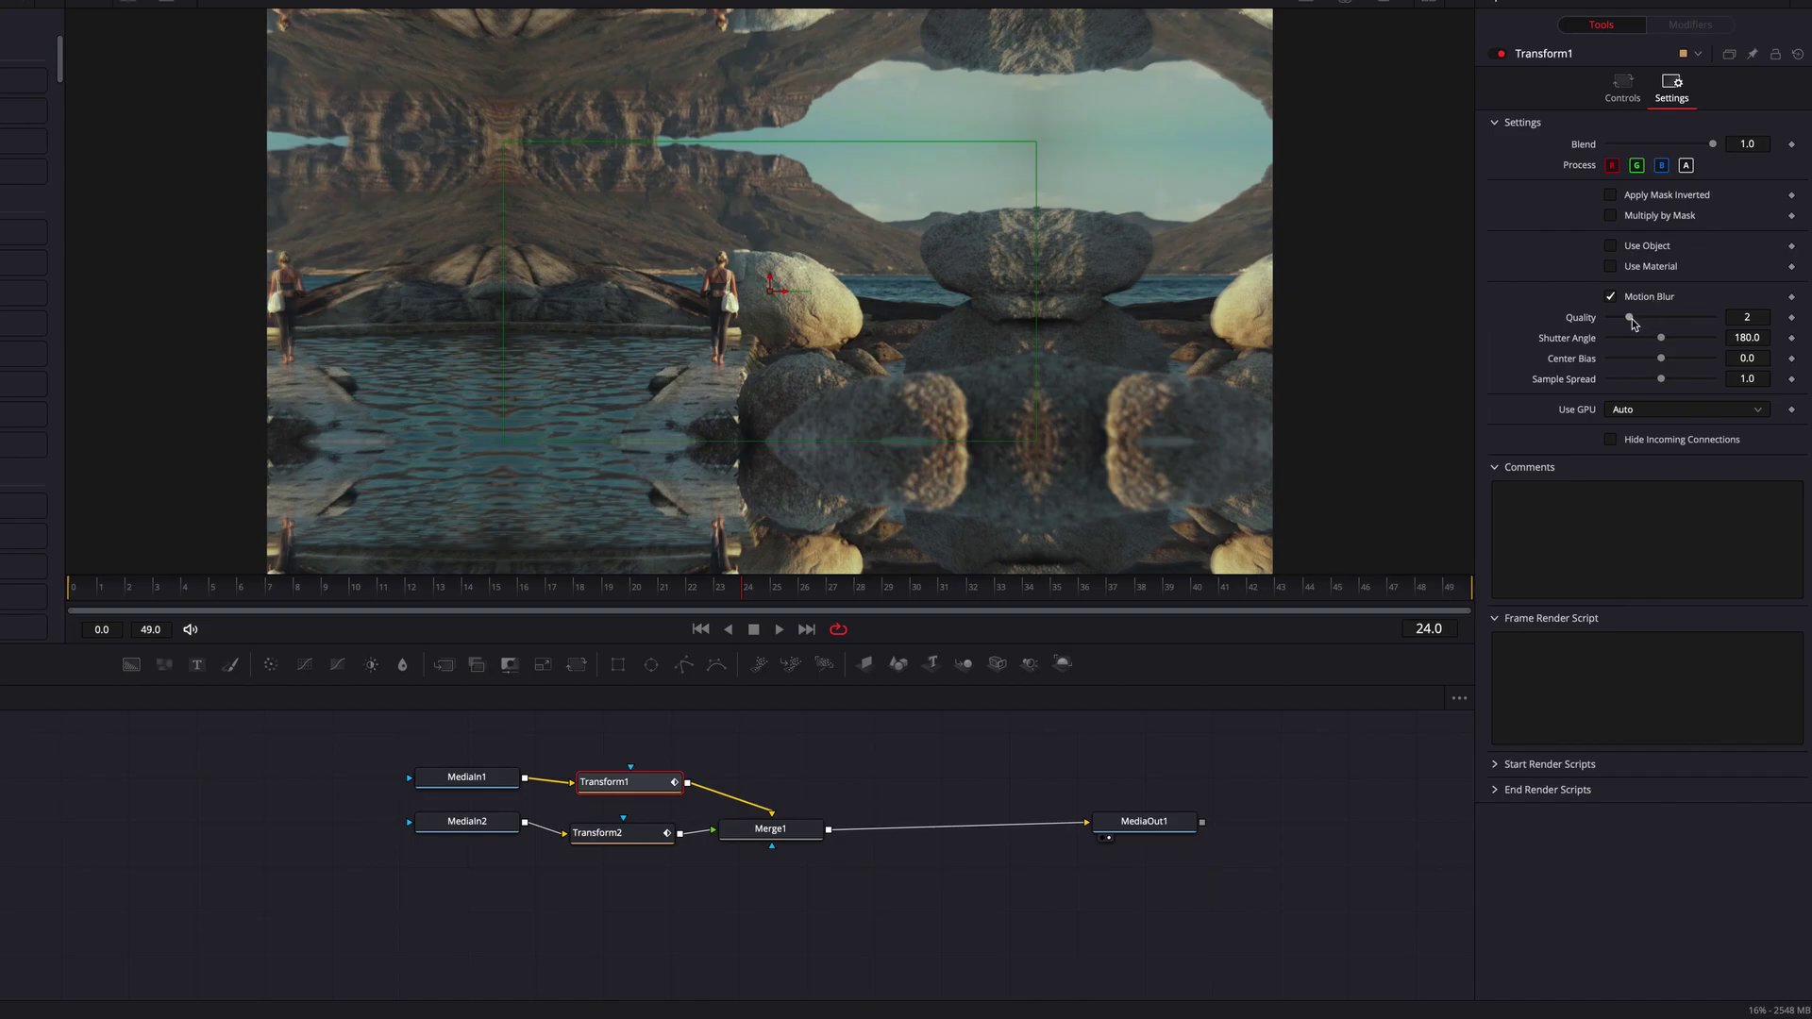
{"action": "left_click_drag", "start_coordinate": [1629, 318], "coordinate": [1687, 345]}
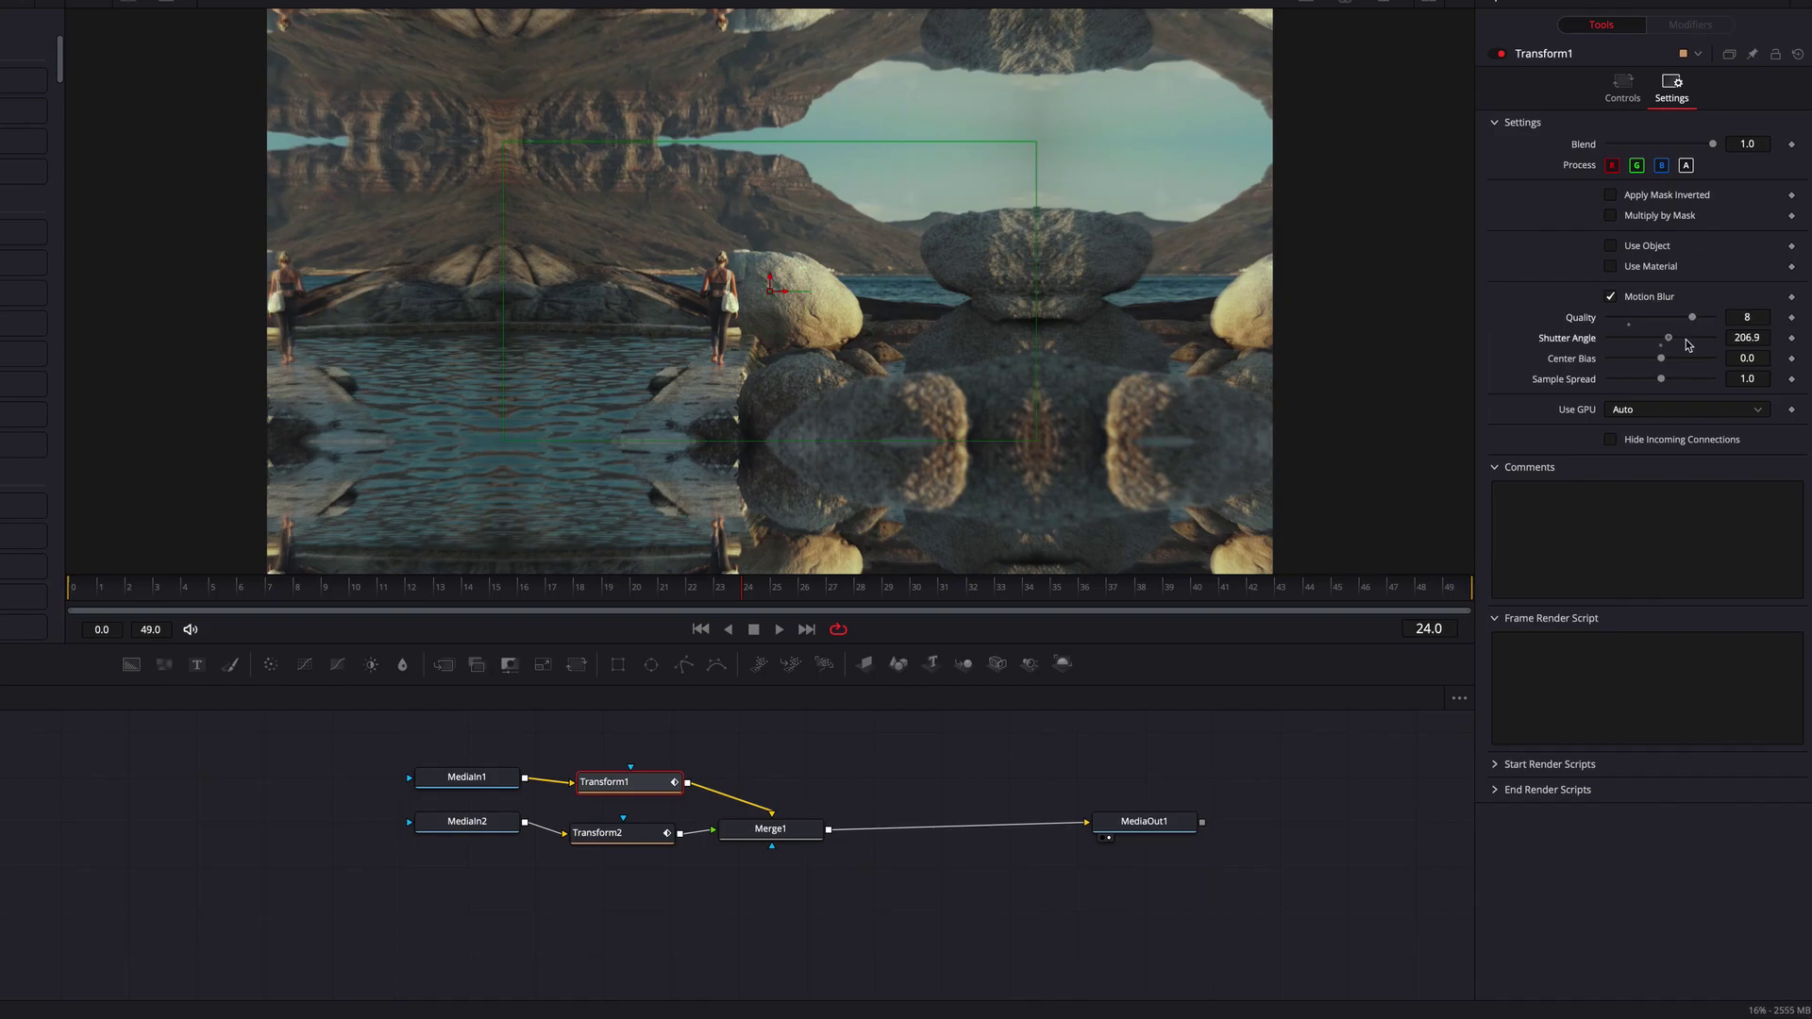
Step: Enable motion blur on Transform2 with Quality 8 and shutter angle 331.7
{"action": "left_click", "coordinate": [660, 830]}
{"action": "left_click", "coordinate": [1666, 102]}
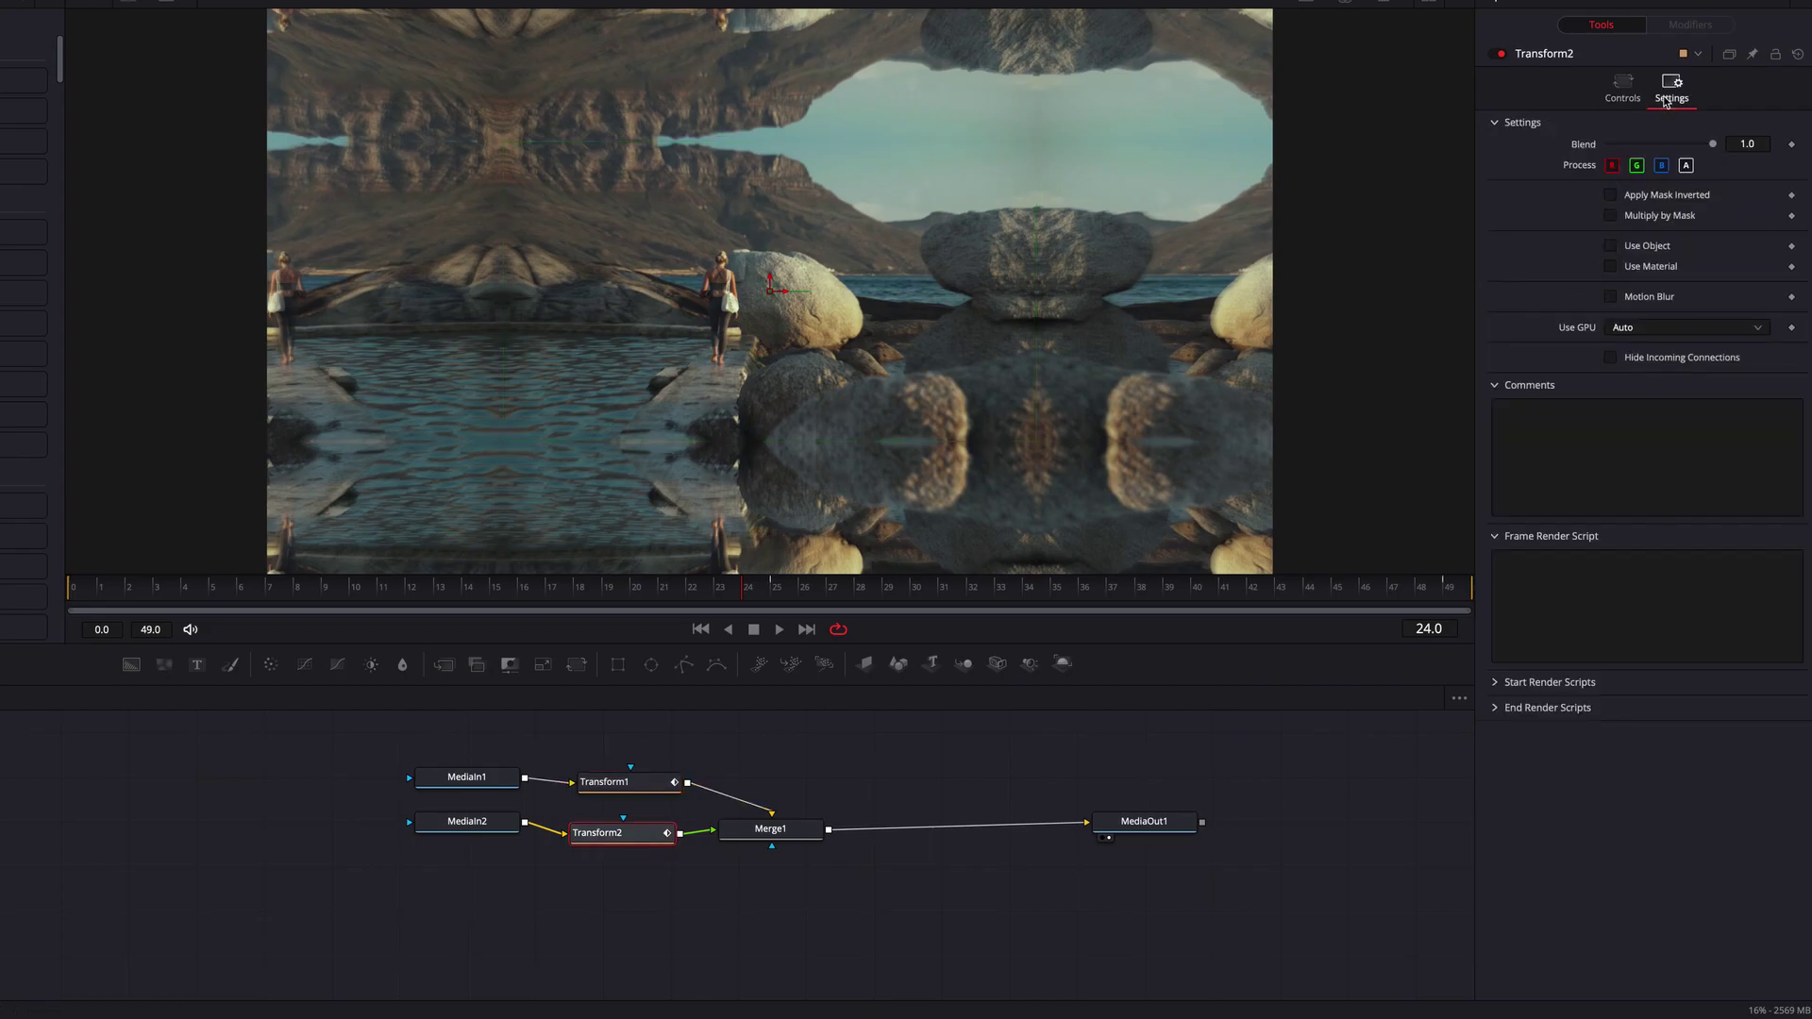
{"action": "left_click", "coordinate": [1659, 298]}
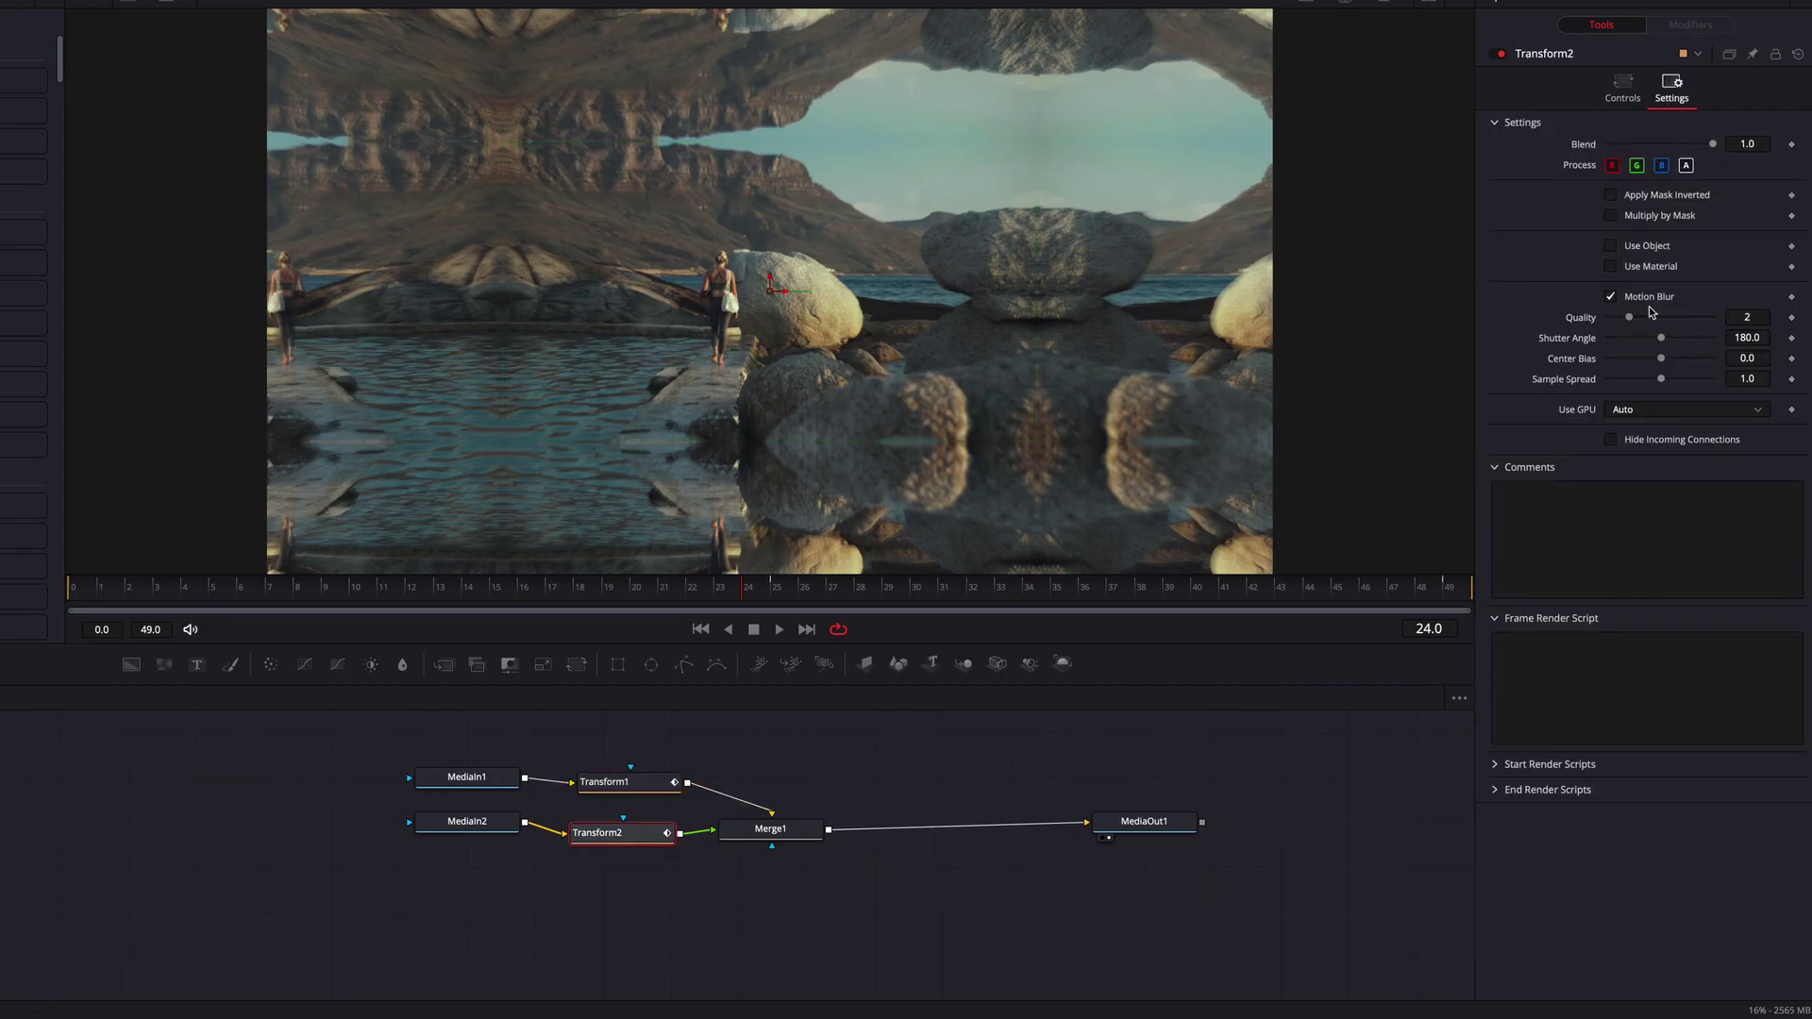
{"action": "left_click_drag", "start_coordinate": [1629, 318], "coordinate": [1703, 340]}
{"action": "left_click", "coordinate": [775, 757]}
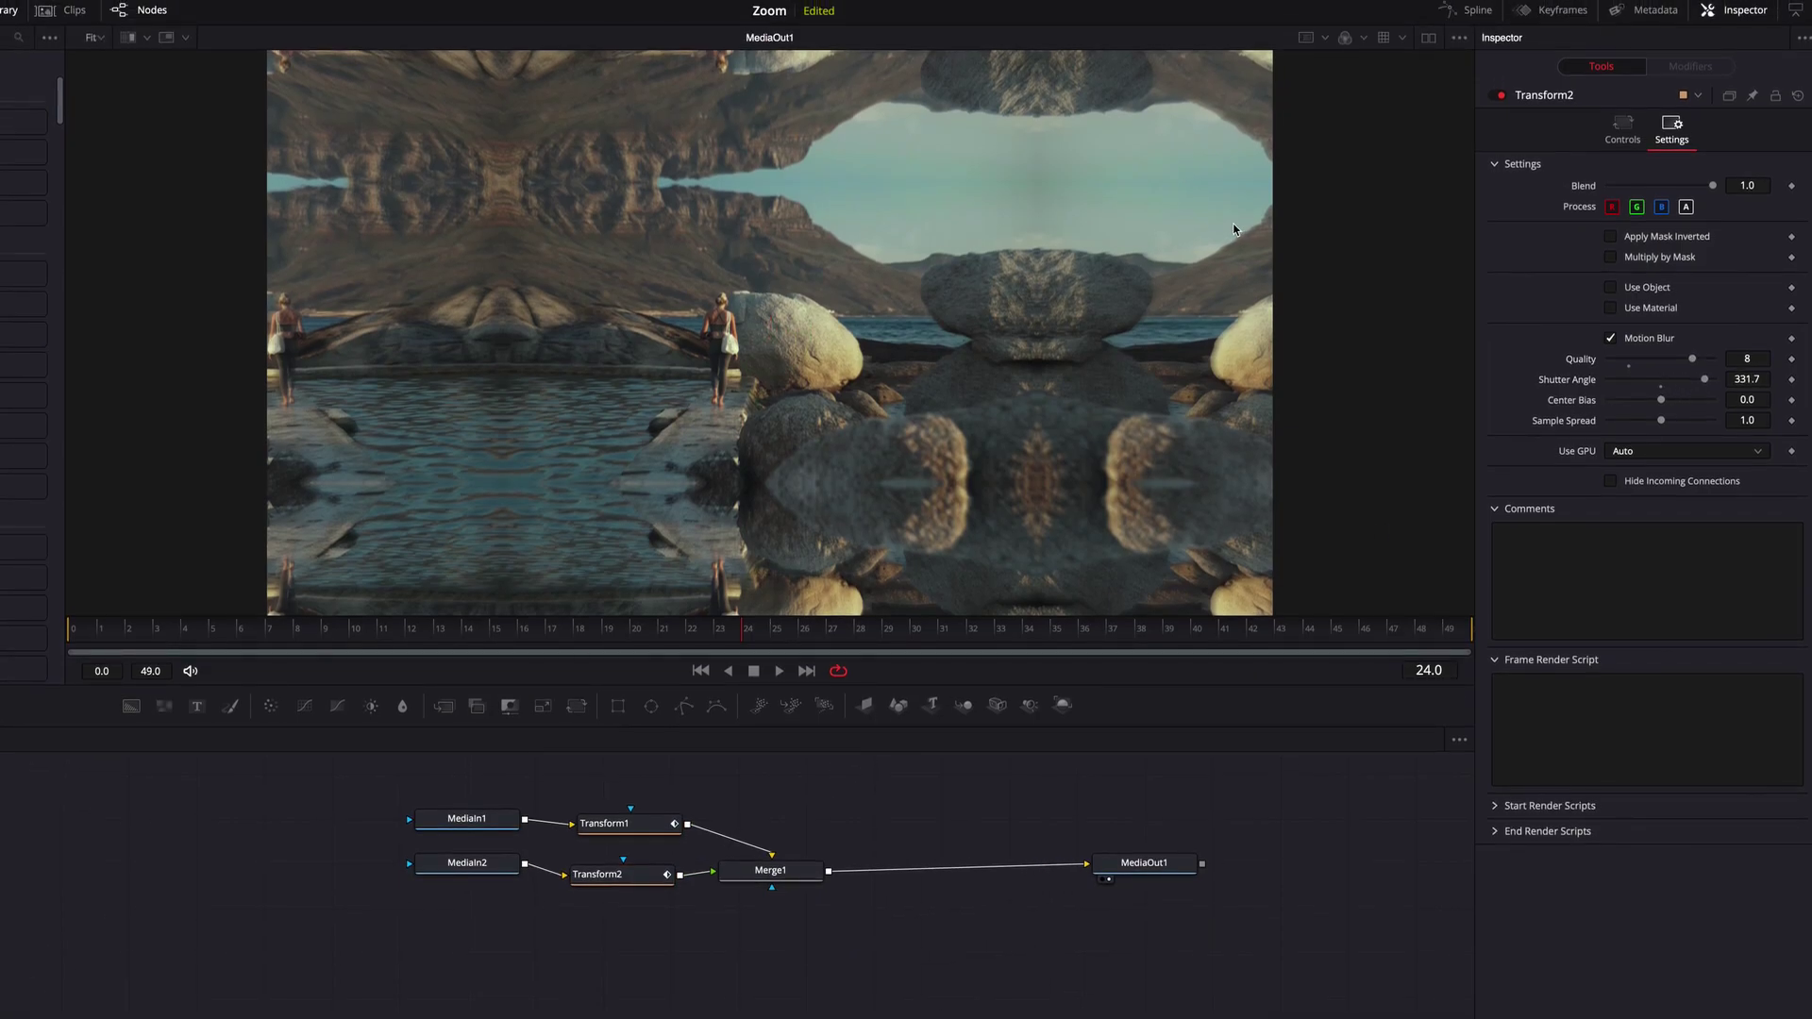
Step: Smooth Transform1's Size keyframes so the shrink eases out and accelerates sharply into the cut
{"action": "left_click", "coordinate": [1474, 10]}
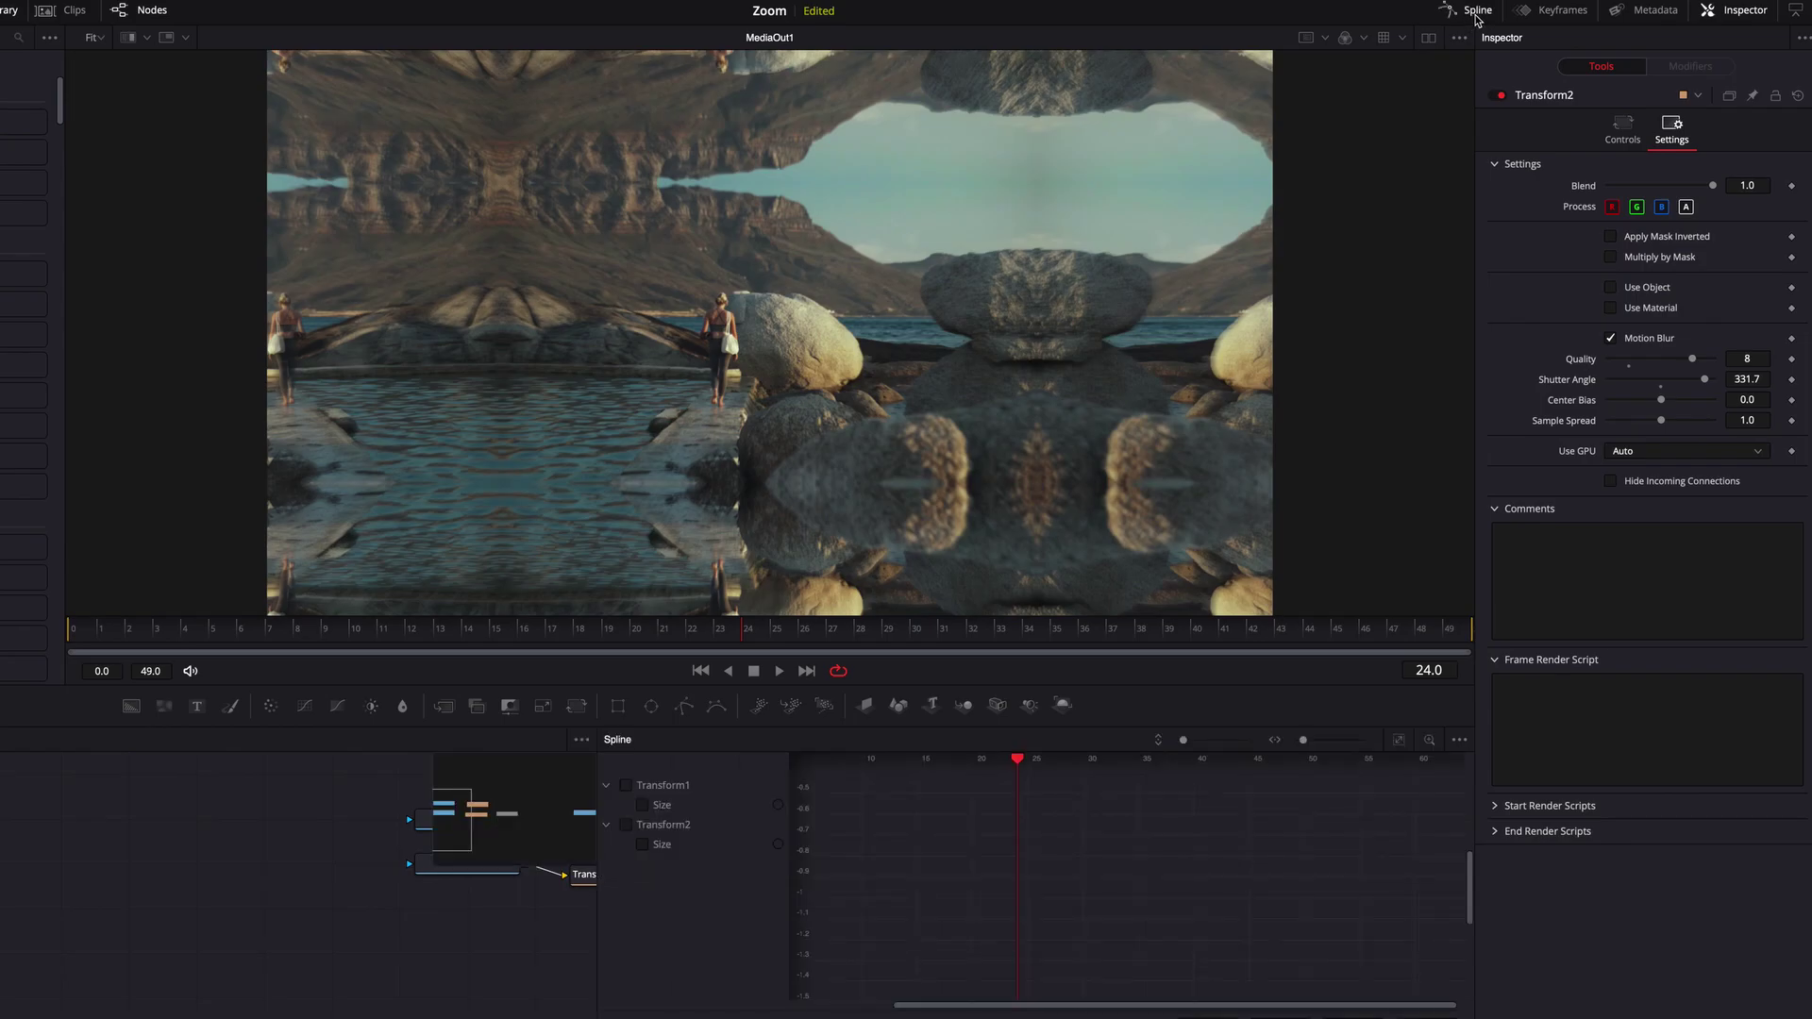
{"action": "left_click", "coordinate": [644, 759]}
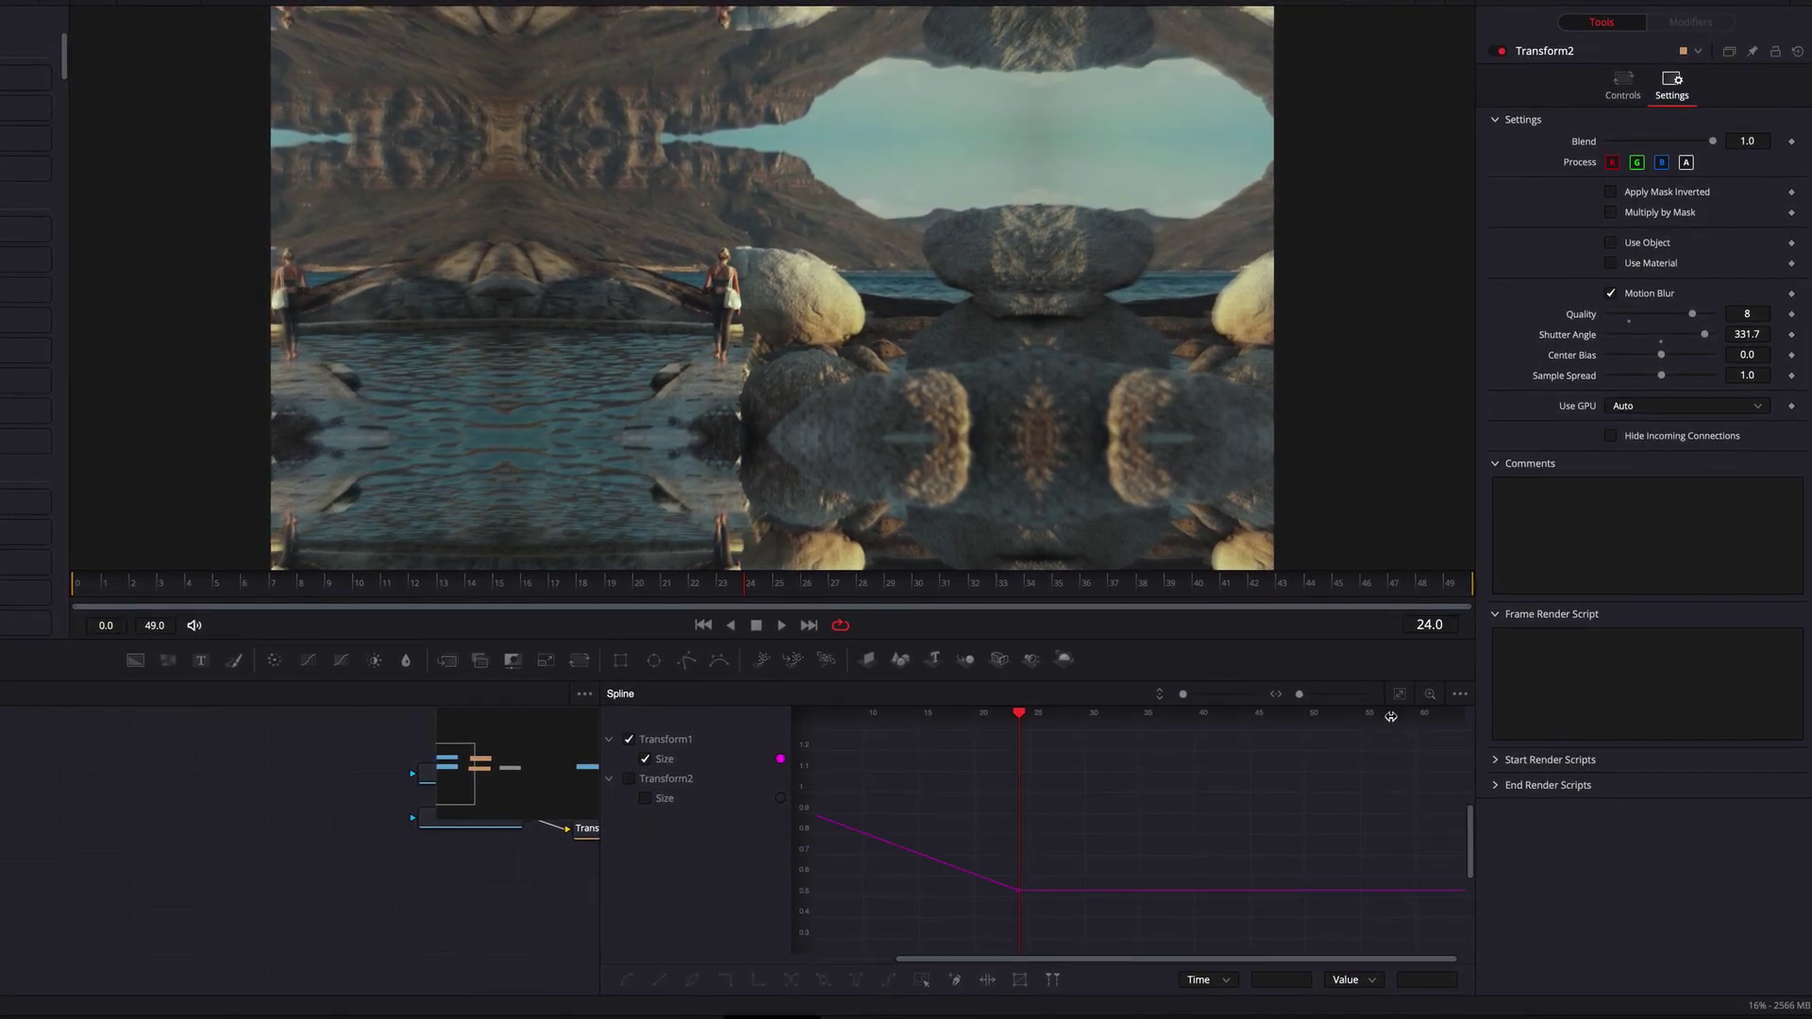
{"action": "left_click", "coordinate": [872, 747]}
{"action": "key", "text": "s"}
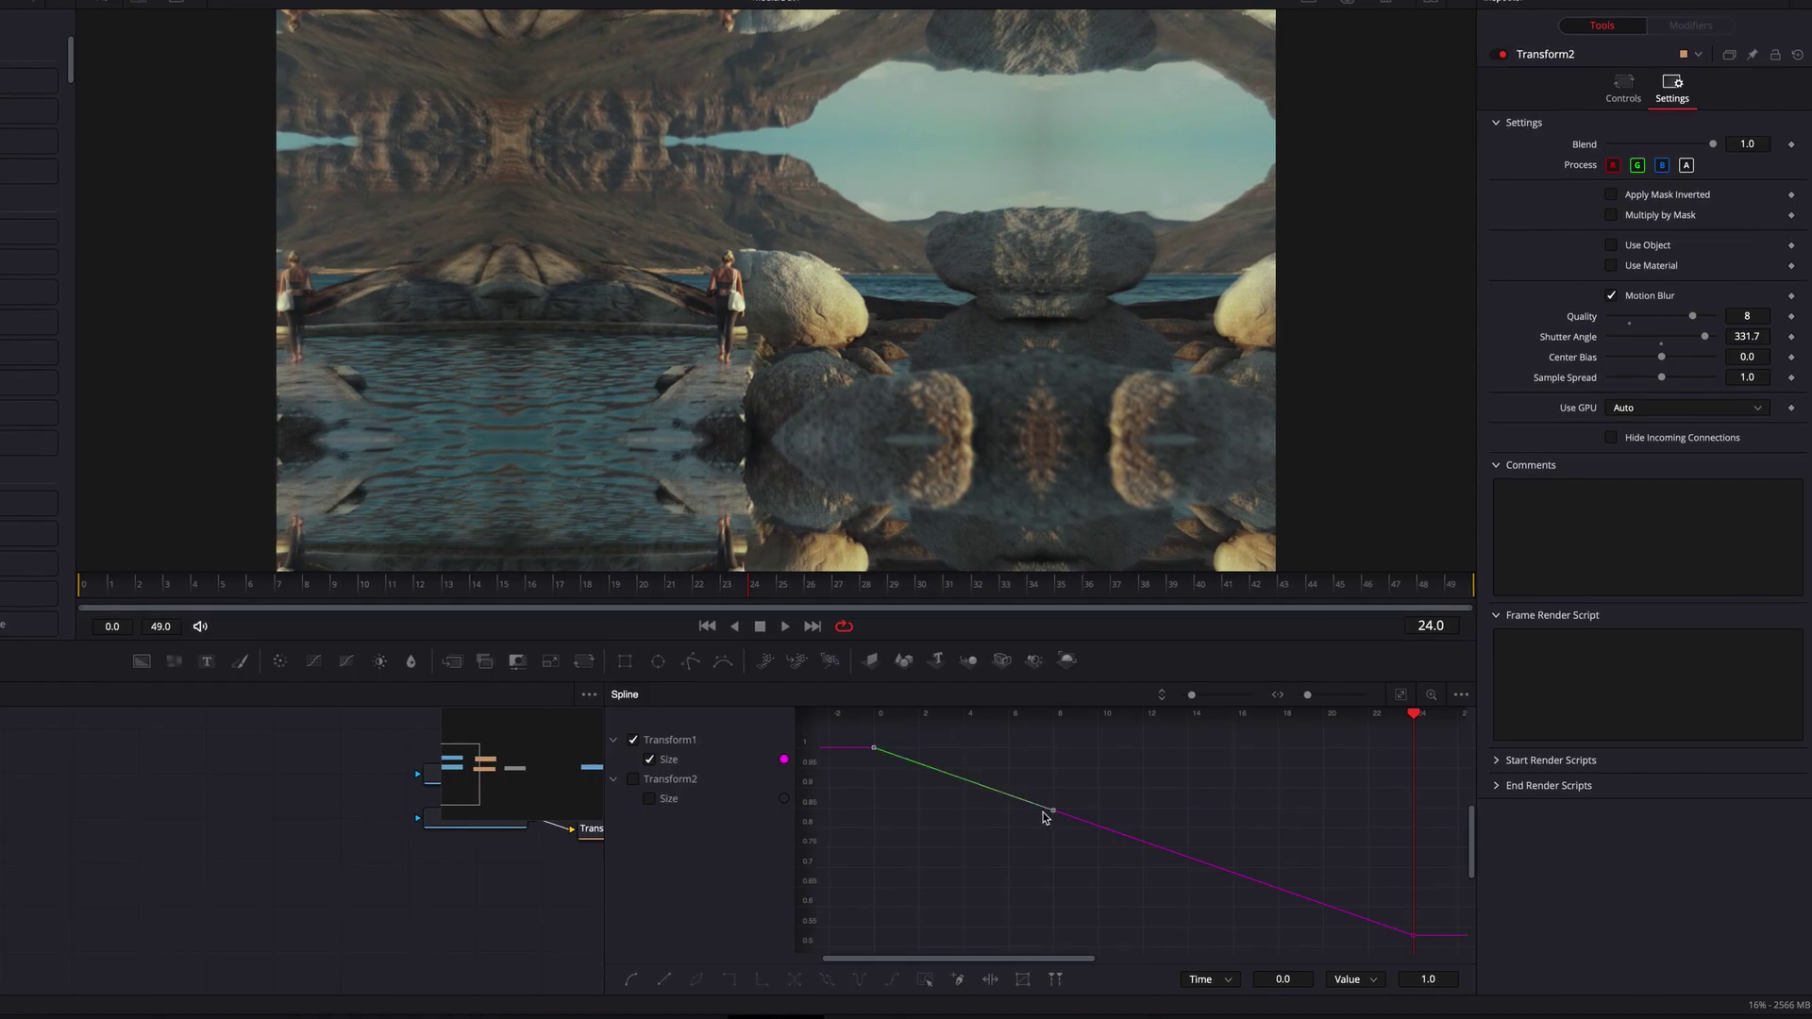
{"action": "mouse_move", "coordinate": [1049, 812]}
{"action": "left_mouse_down"}
{"action": "mouse_move", "coordinate": [1082, 769]}
{"action": "mouse_move", "coordinate": [1207, 751]}
{"action": "left_mouse_up"}
{"action": "left_click_drag", "start_coordinate": [1389, 874], "coordinate": [1453, 957]}
{"action": "key", "text": "s"}
{"action": "left_click_drag", "start_coordinate": [1244, 936], "coordinate": [1384, 789]}
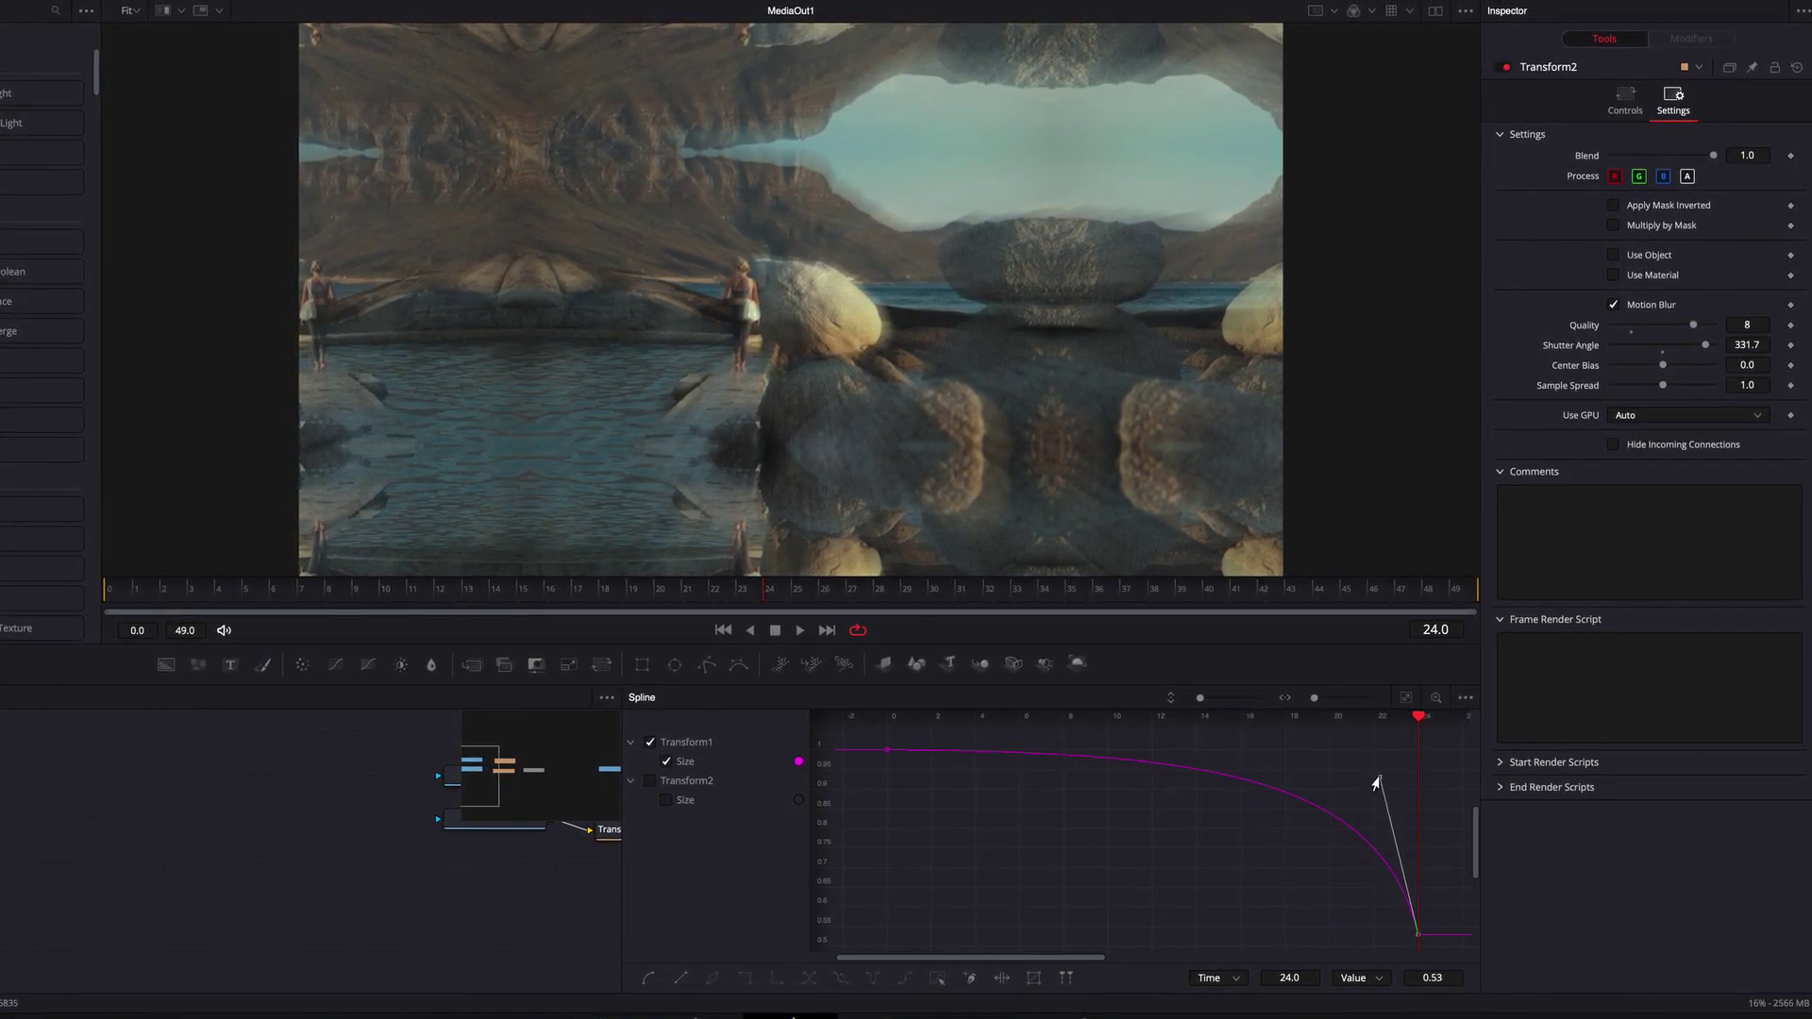
Step: Ease Transform2's Size curve from a steep drop after frame 25 gently to 1.0 at frame 49
{"action": "left_click", "coordinate": [647, 780]}
{"action": "left_click", "coordinate": [684, 781]}
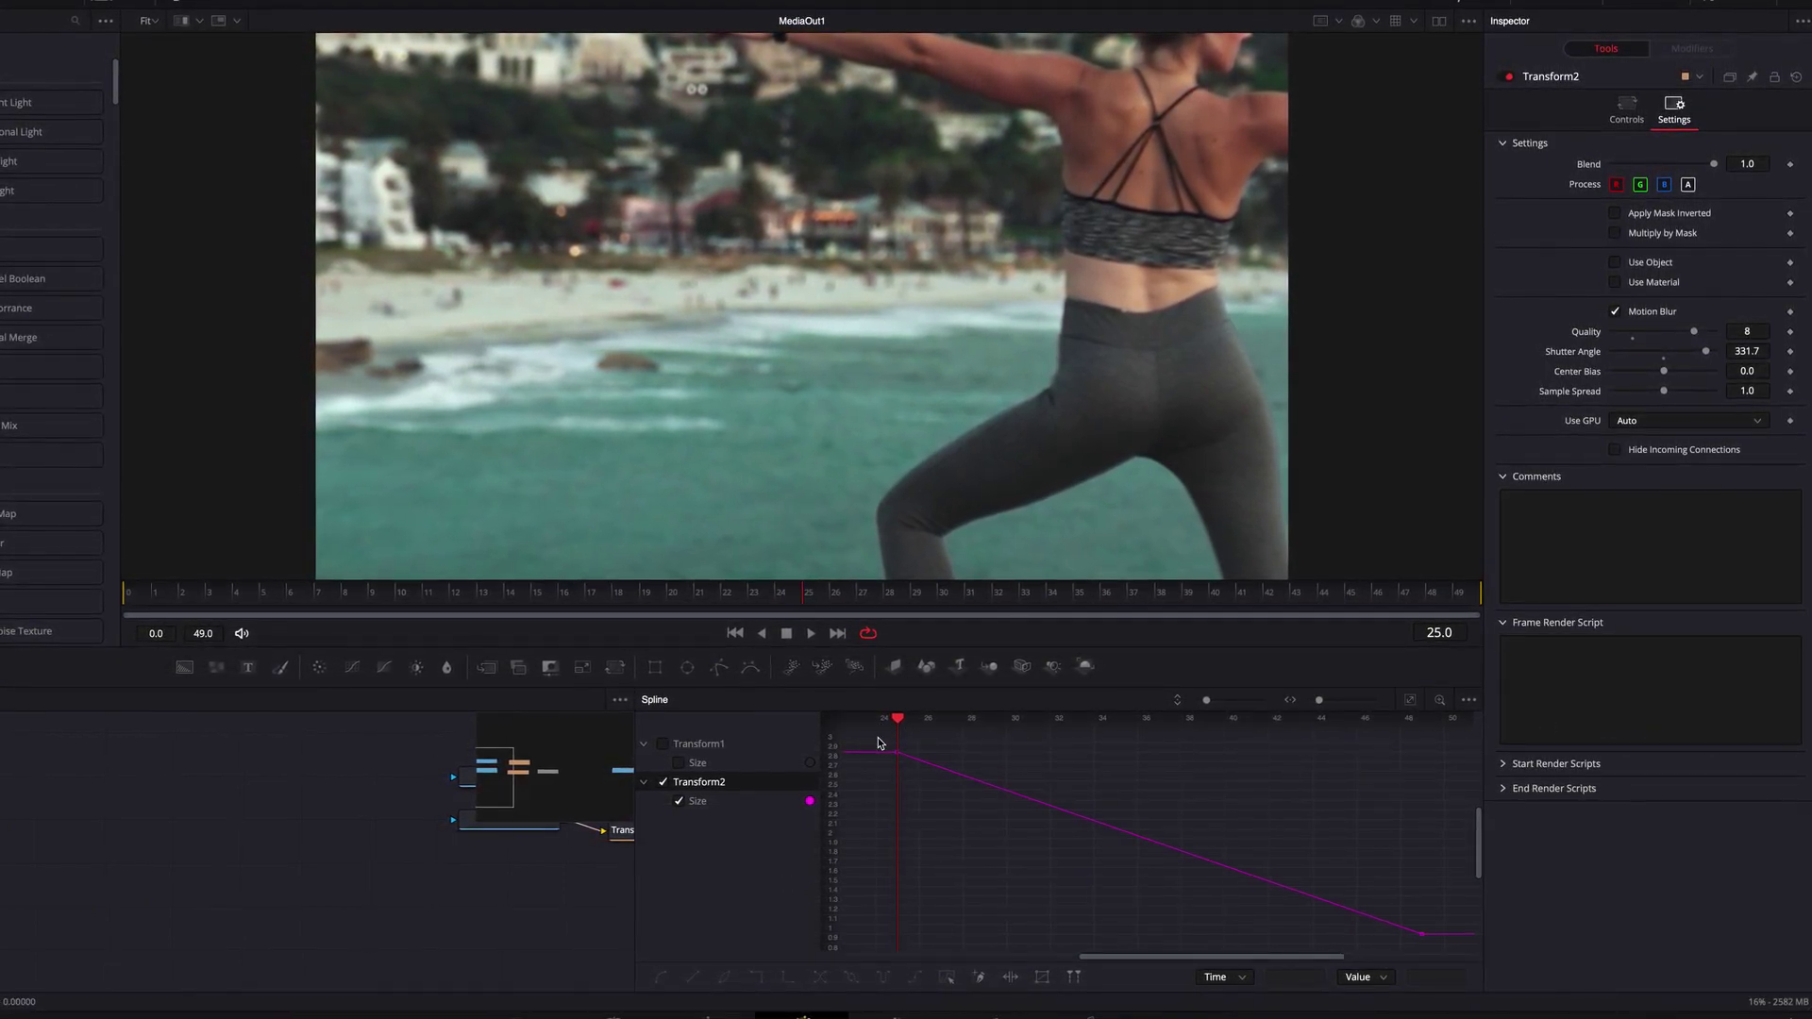
{"action": "left_click_drag", "start_coordinate": [878, 737], "coordinate": [944, 869]}
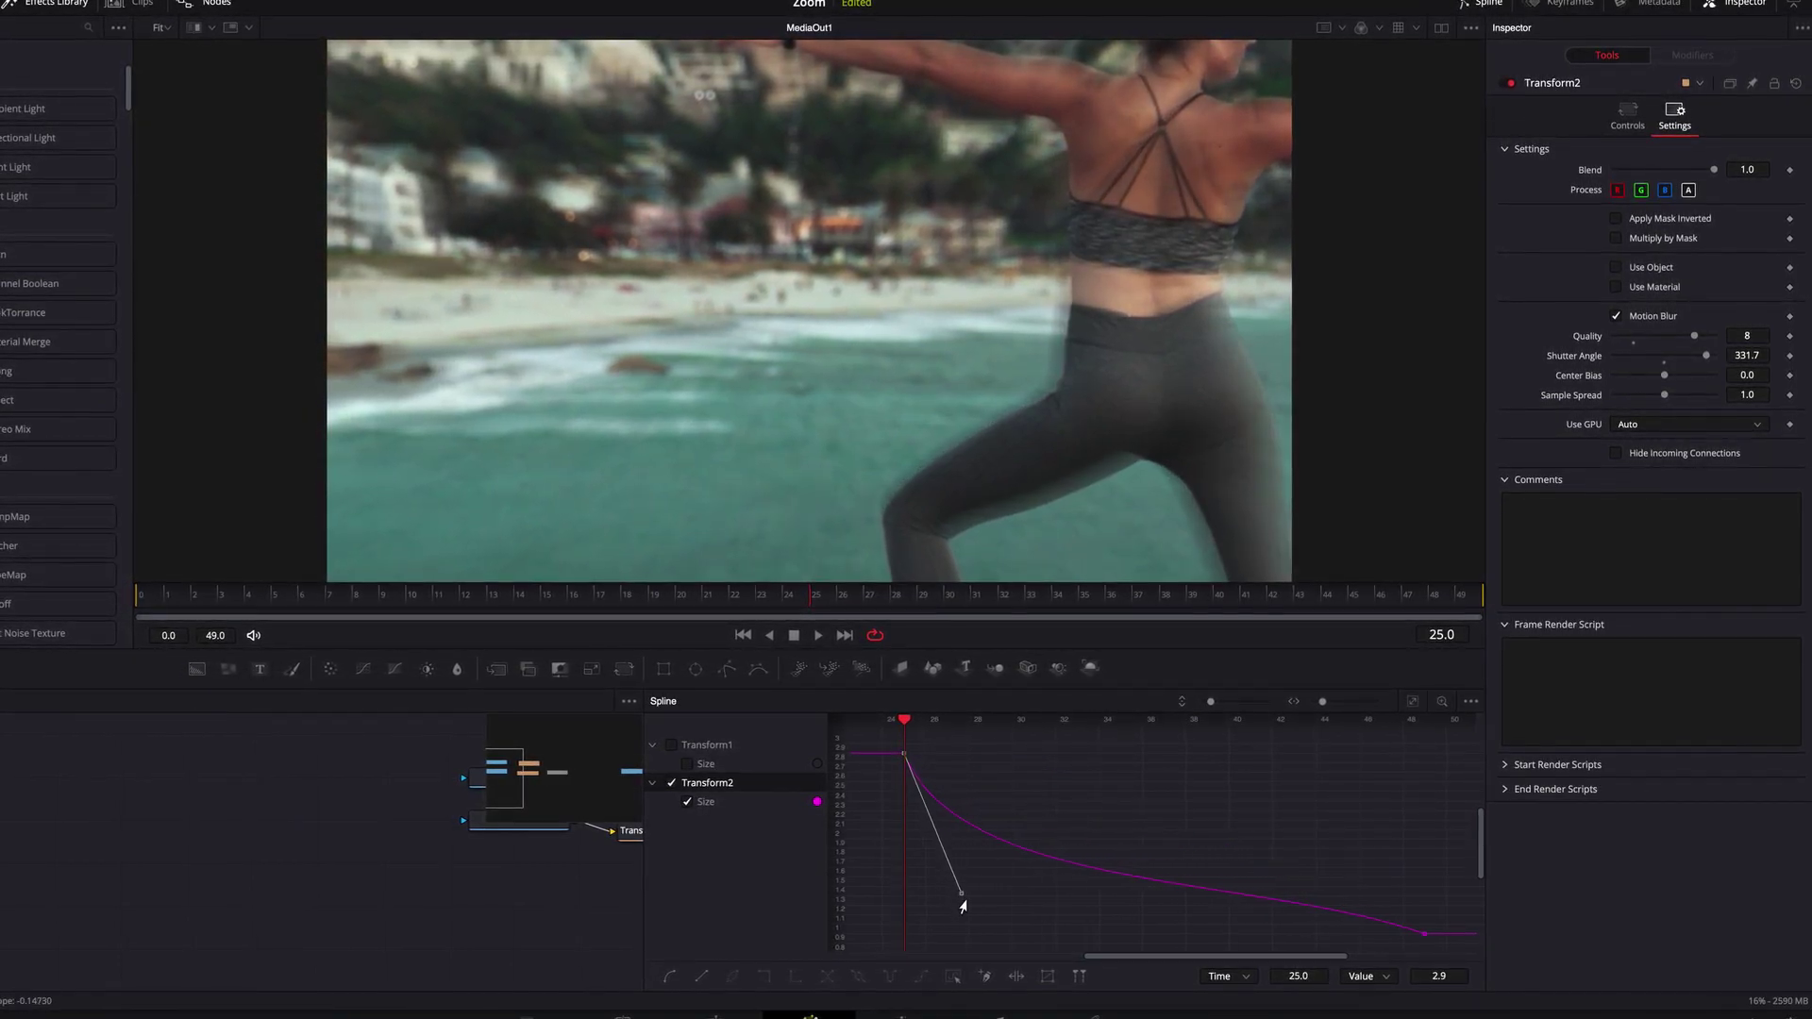
{"action": "left_click", "coordinate": [1425, 933]}
{"action": "left_click_drag", "start_coordinate": [1251, 875], "coordinate": [1113, 919]}
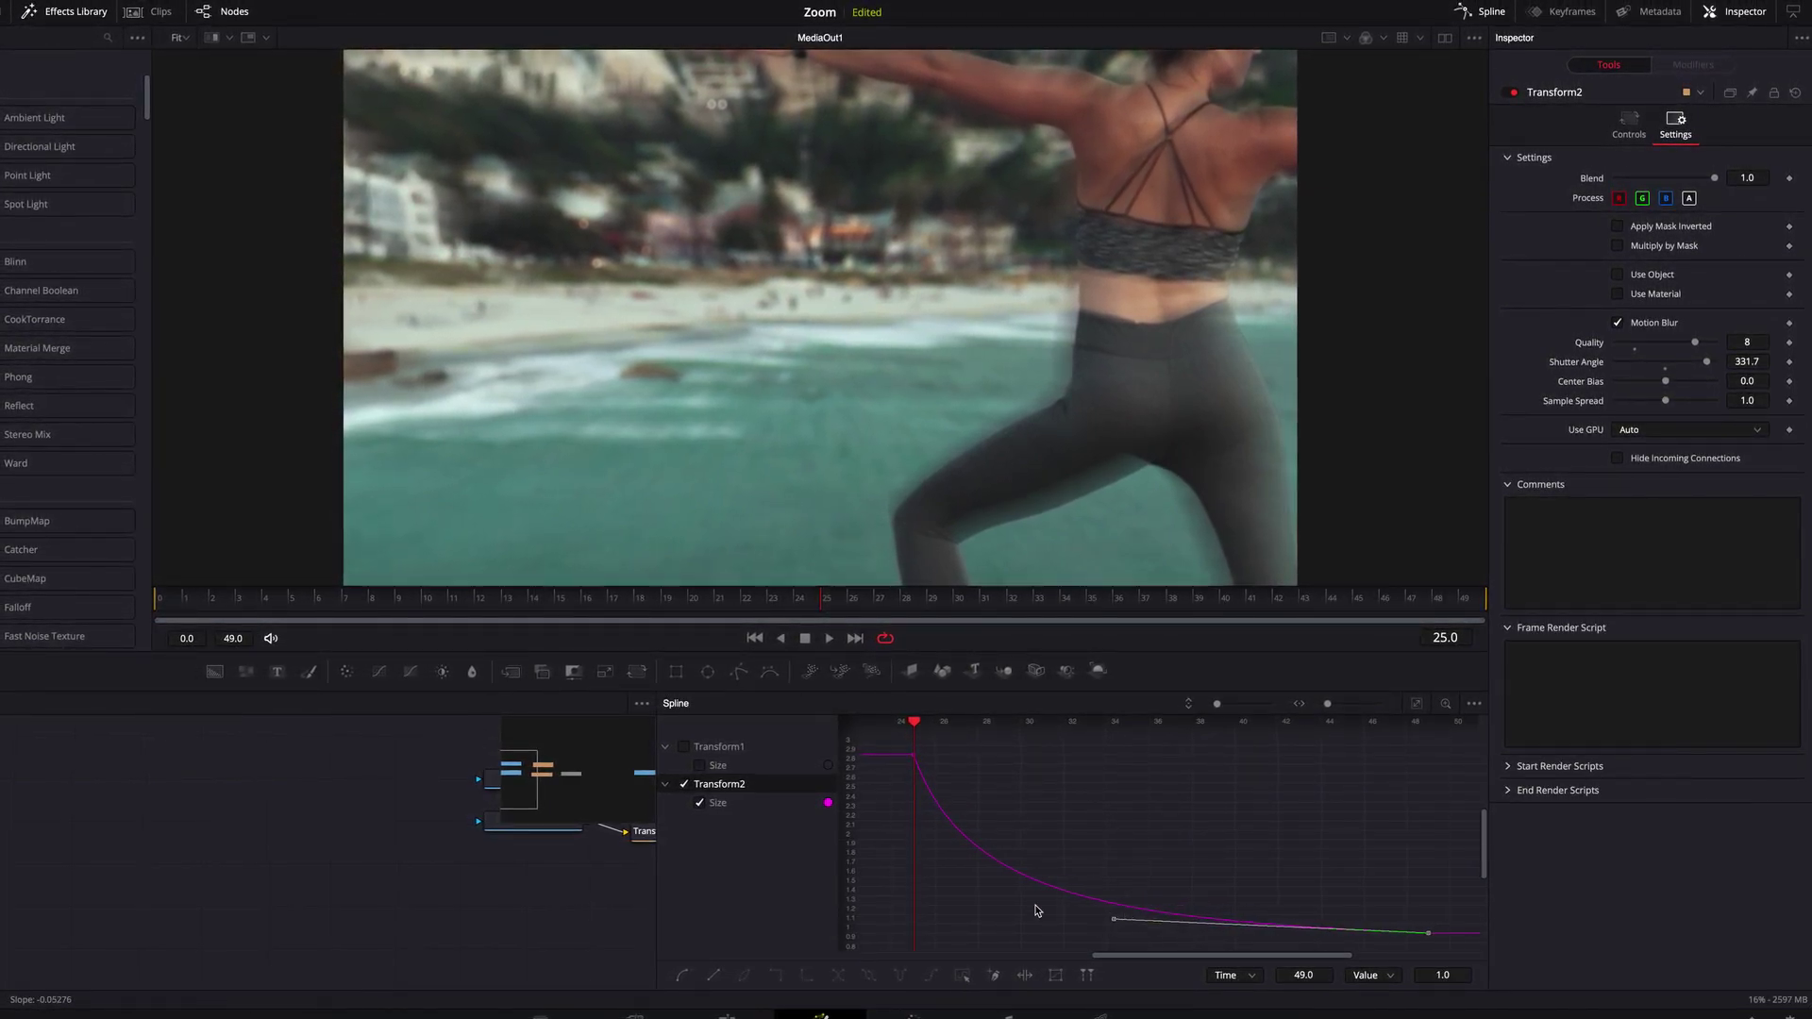
{"action": "left_click", "coordinate": [1501, 15]}
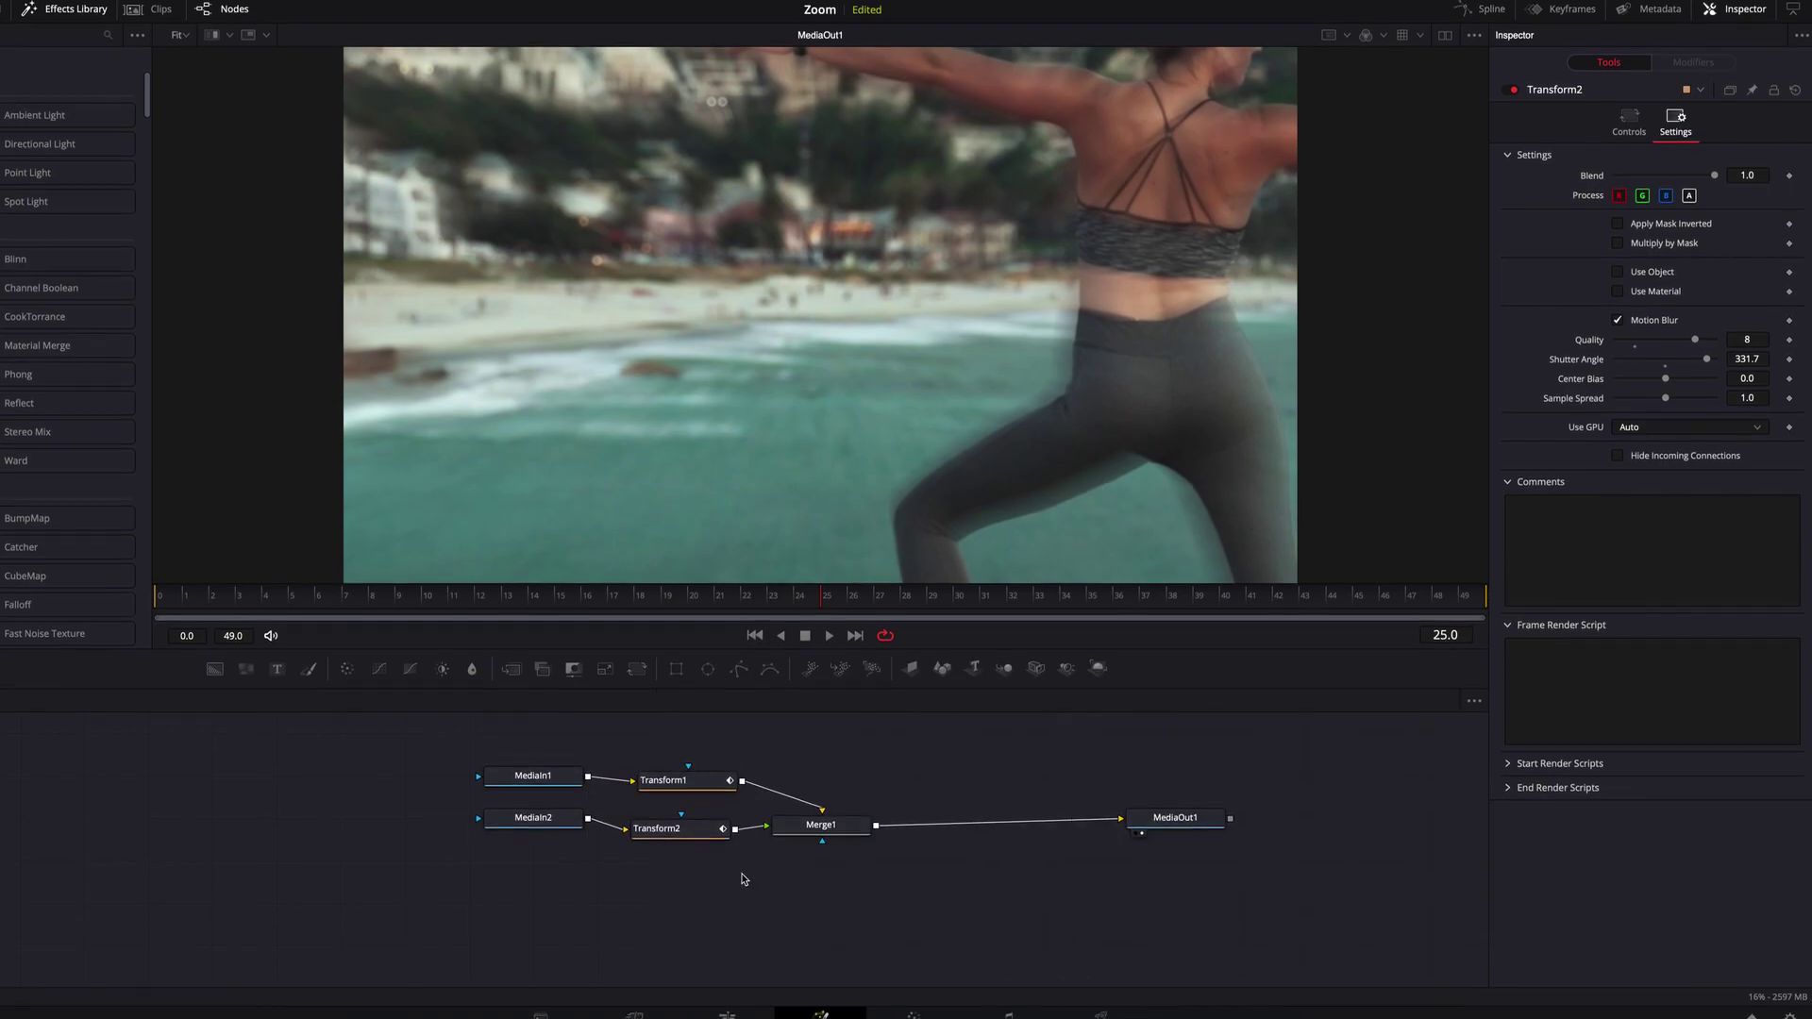
Step: Play the shrink-and-zoom transition twice from 01:00:03:20 on the Edit timeline, then reopen Fusion Clip 1
{"action": "left_click", "coordinate": [742, 1002]}
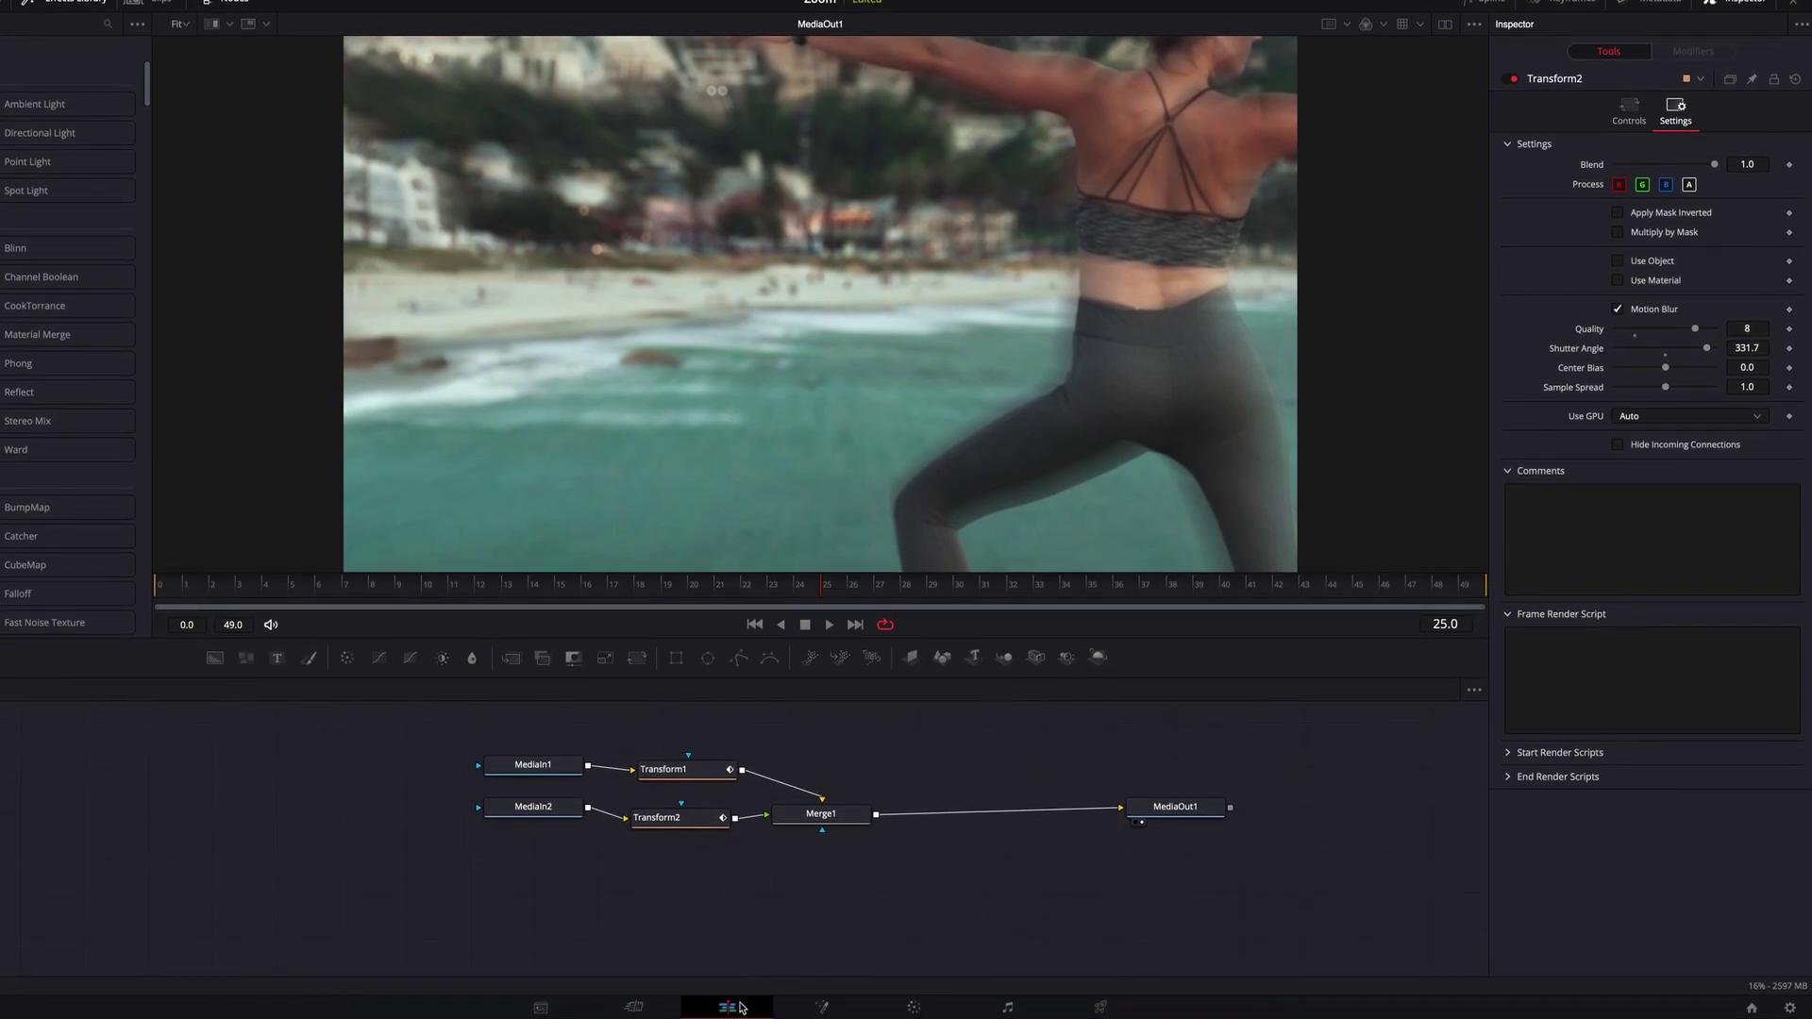
{"action": "left_click", "coordinate": [689, 623]}
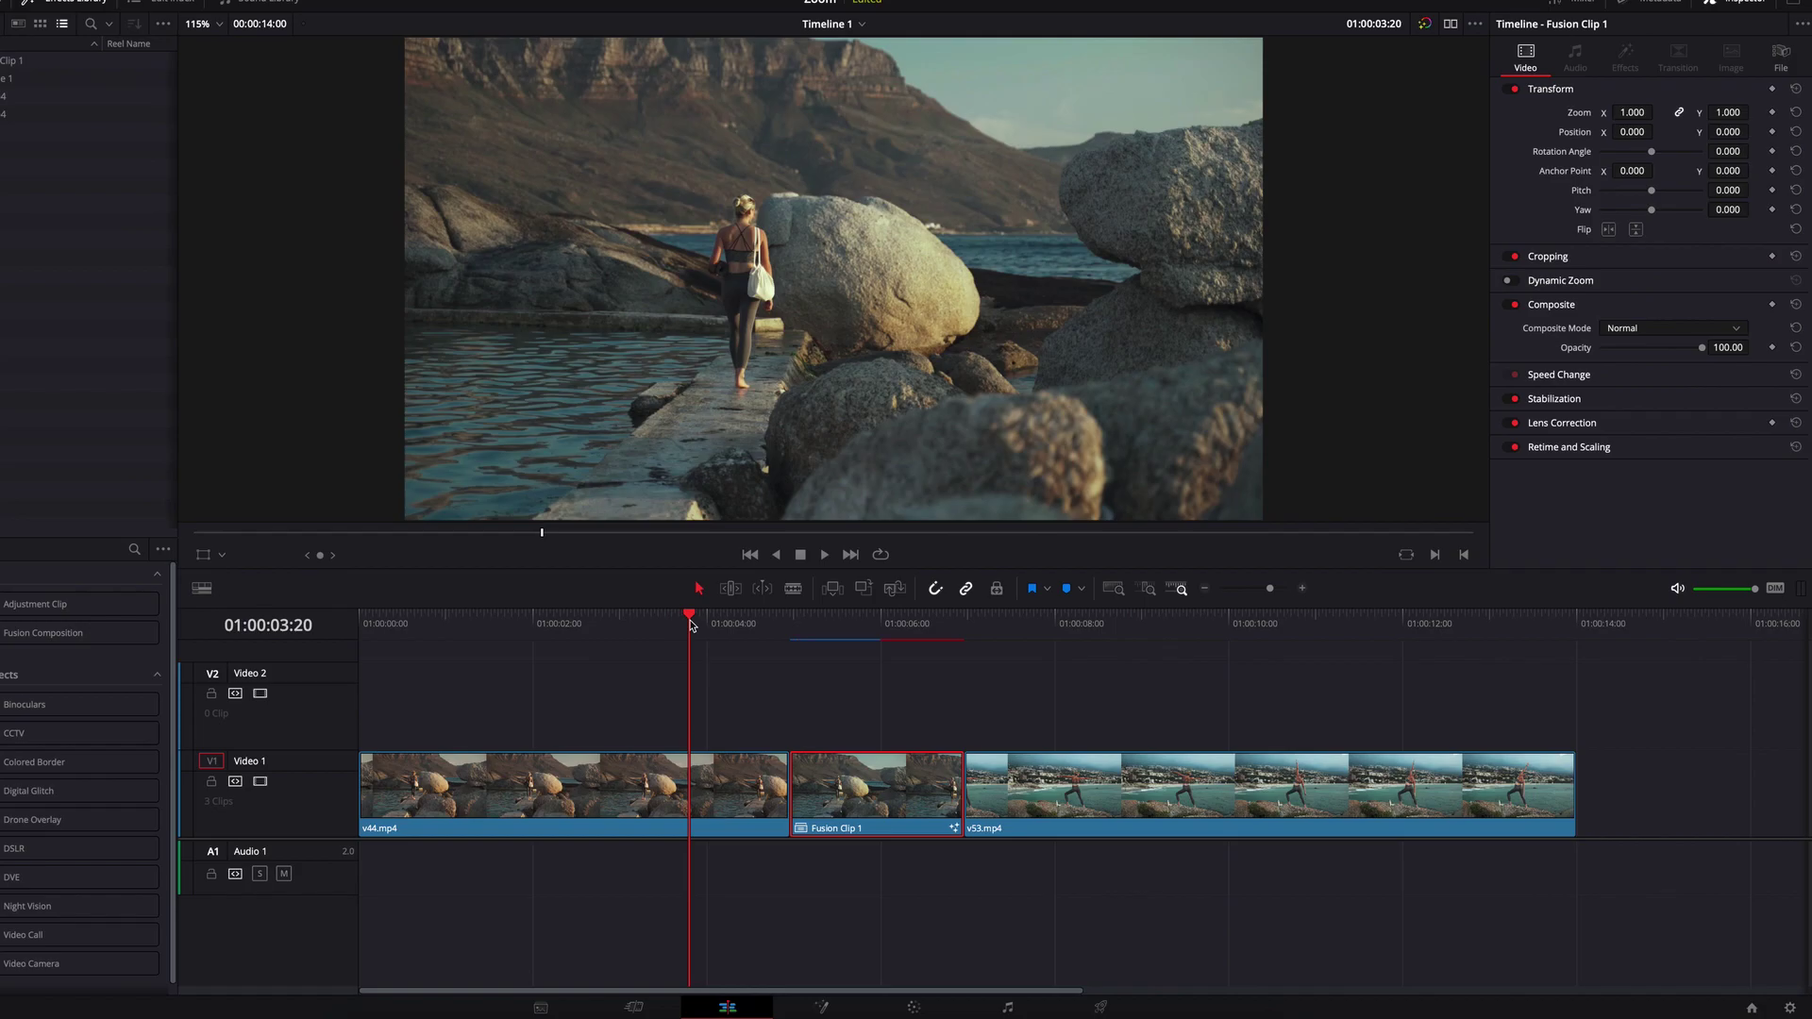
{"action": "key", "text": "space"}
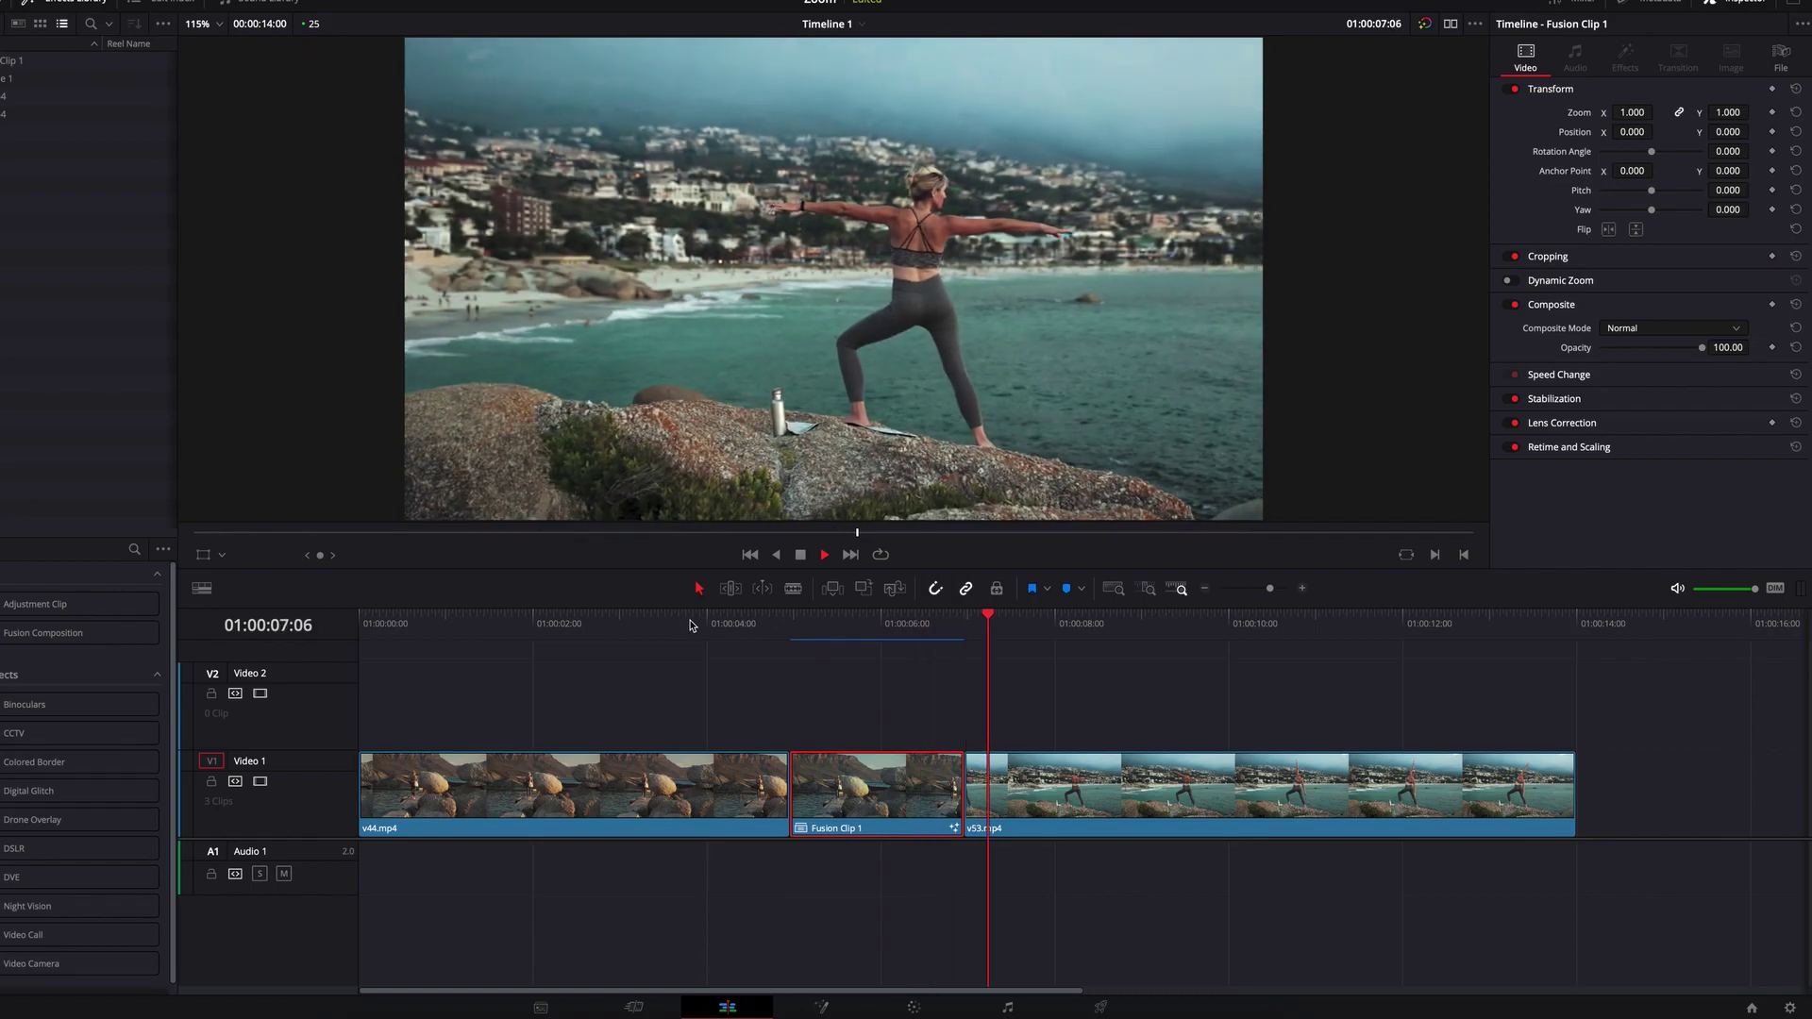
{"action": "left_click", "coordinate": [689, 623]}
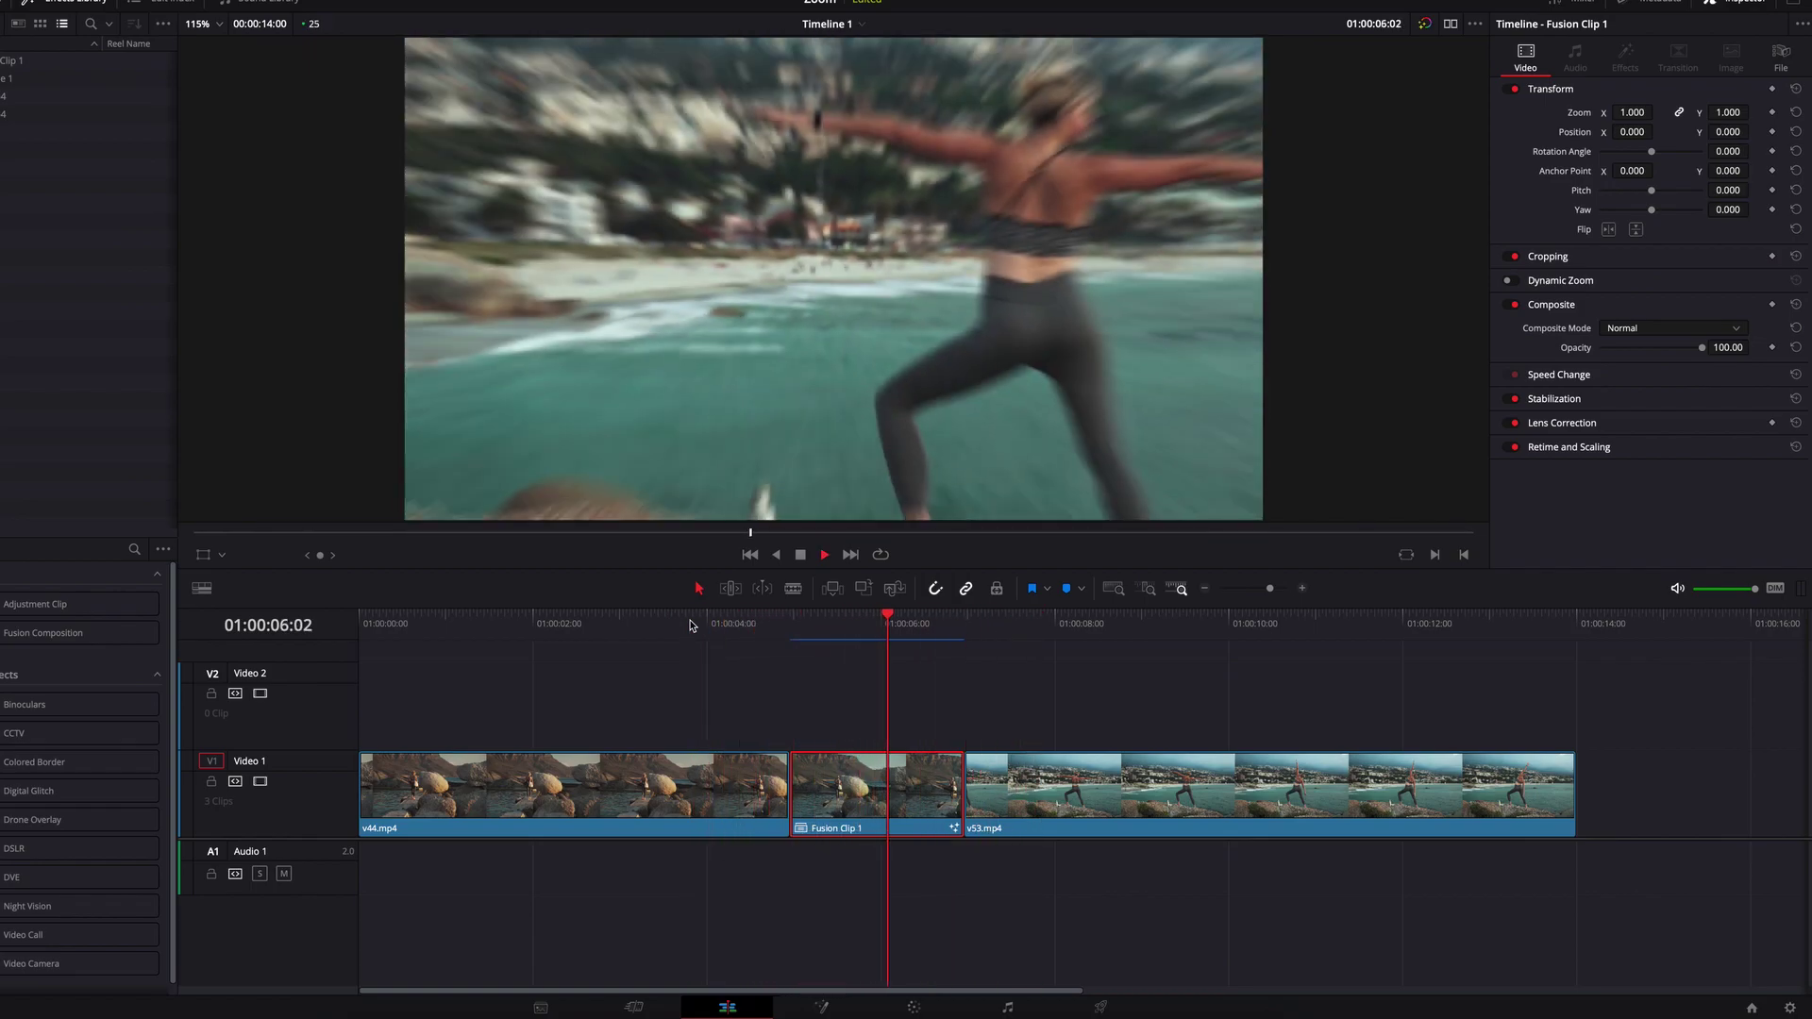
{"action": "key", "text": "alt+slash"}
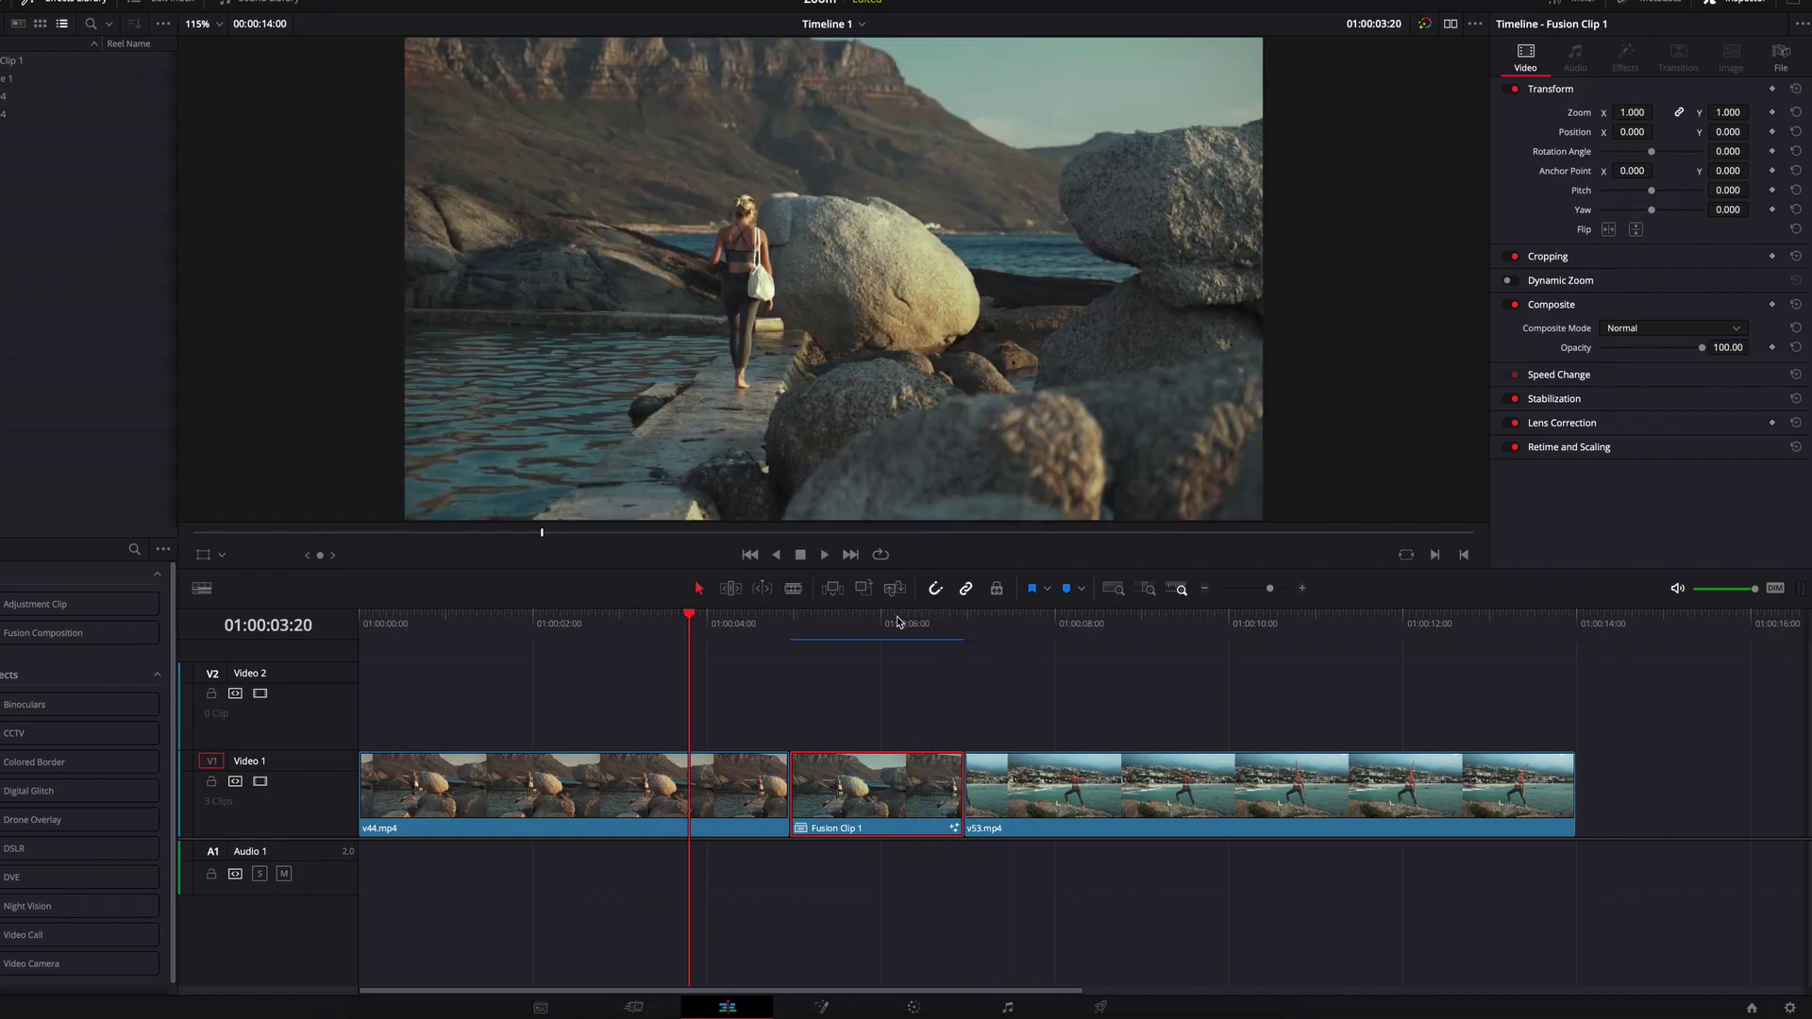
{"action": "left_click", "coordinate": [877, 620]}
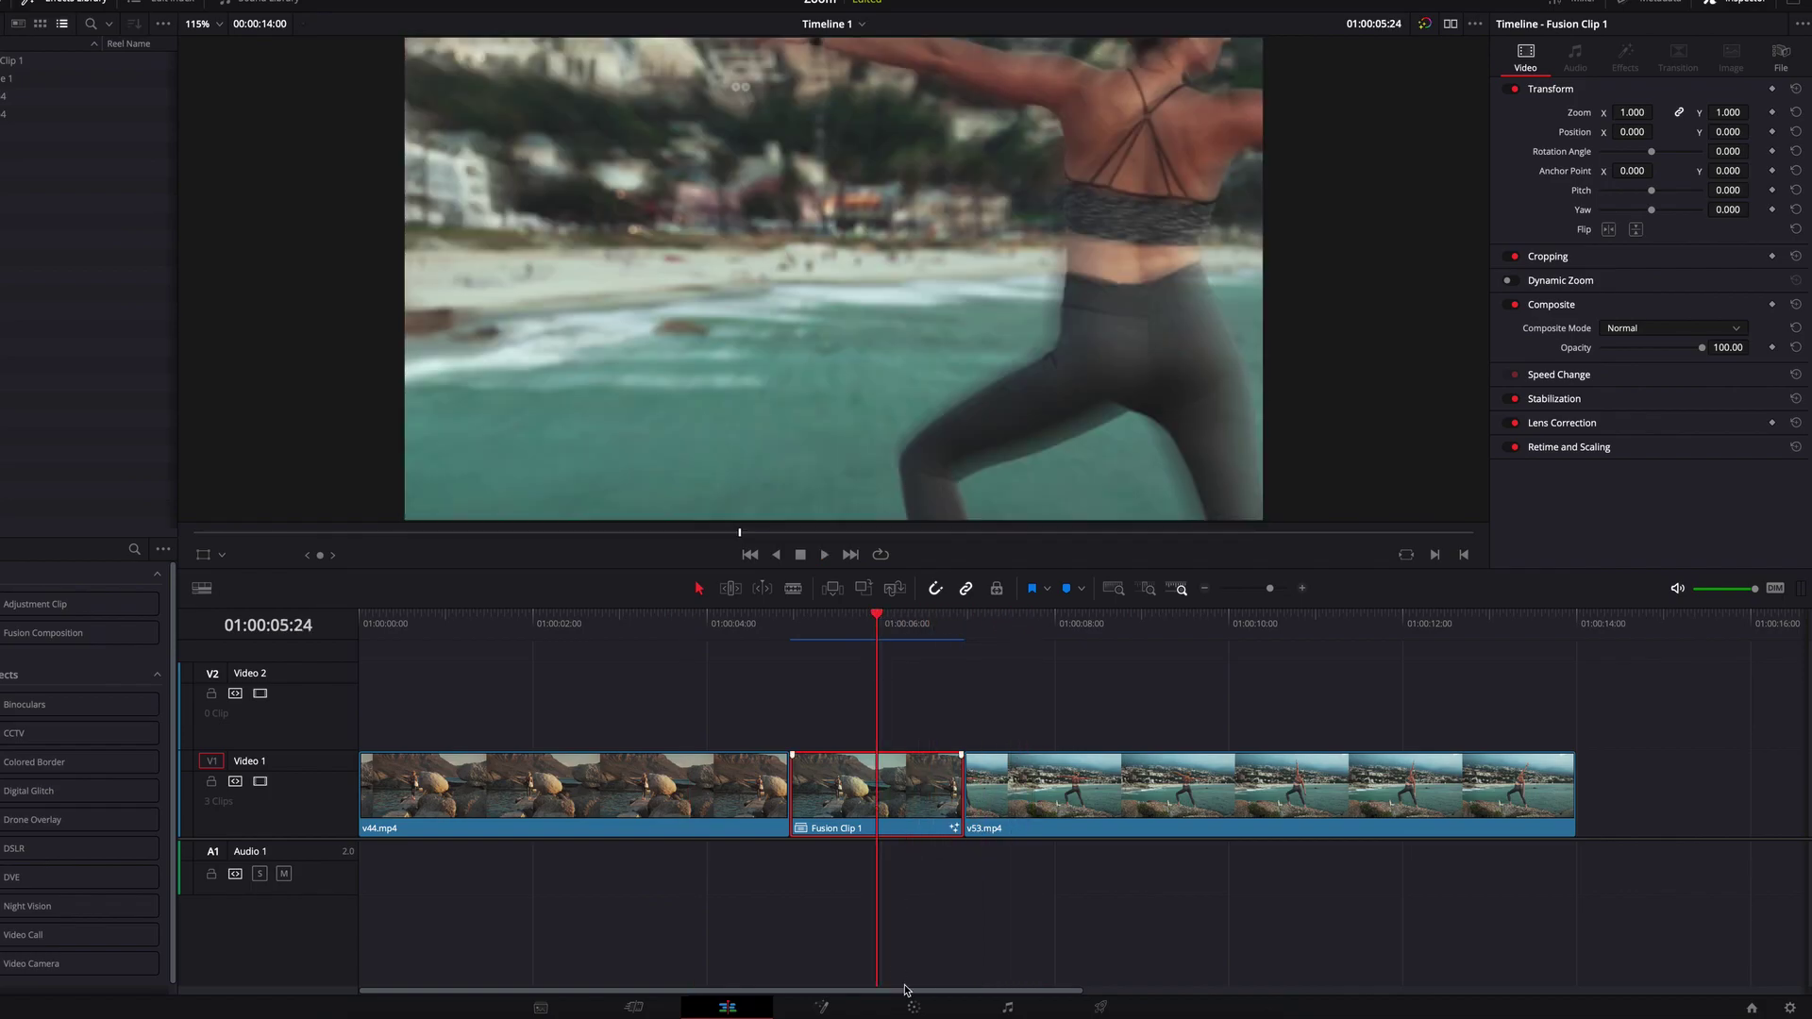
{"action": "left_click", "coordinate": [821, 1006]}
Step: At frame 24, insert Resolve FX Blur's Zoom Blur between Merge1 and MediaOut1
{"action": "left_click", "coordinate": [798, 587]}
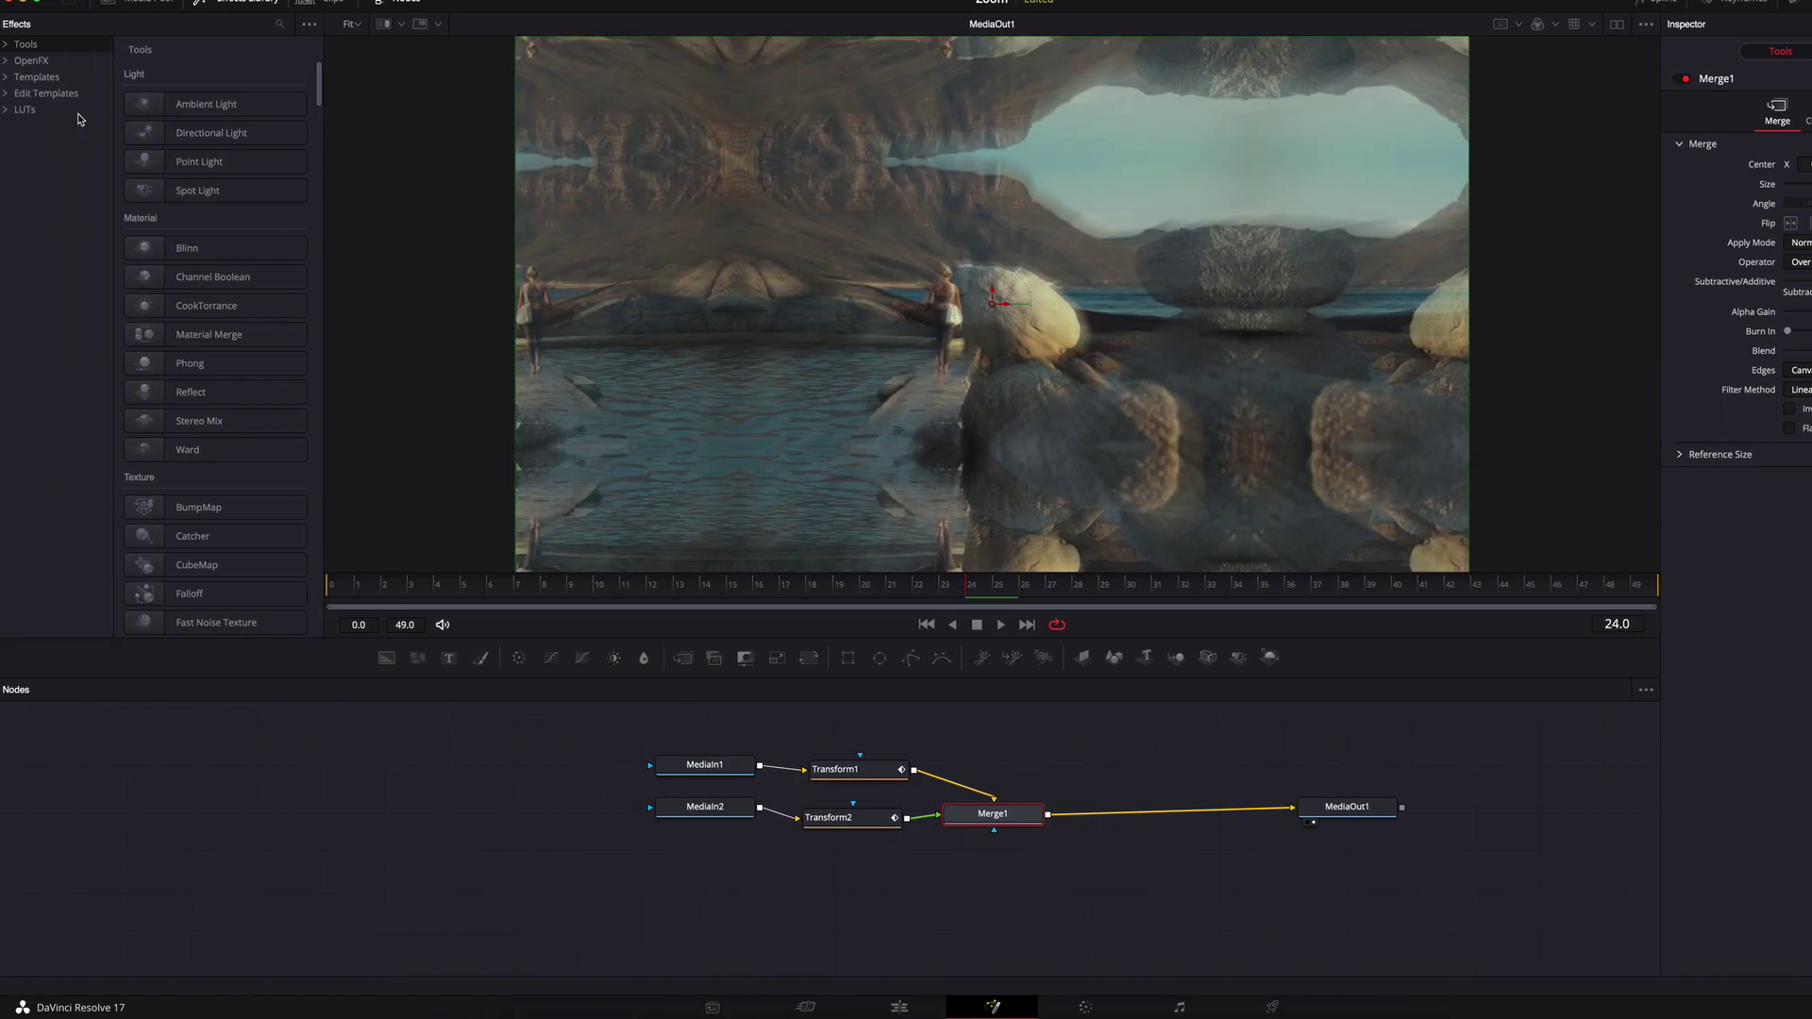
{"action": "left_click", "coordinate": [5, 62]}
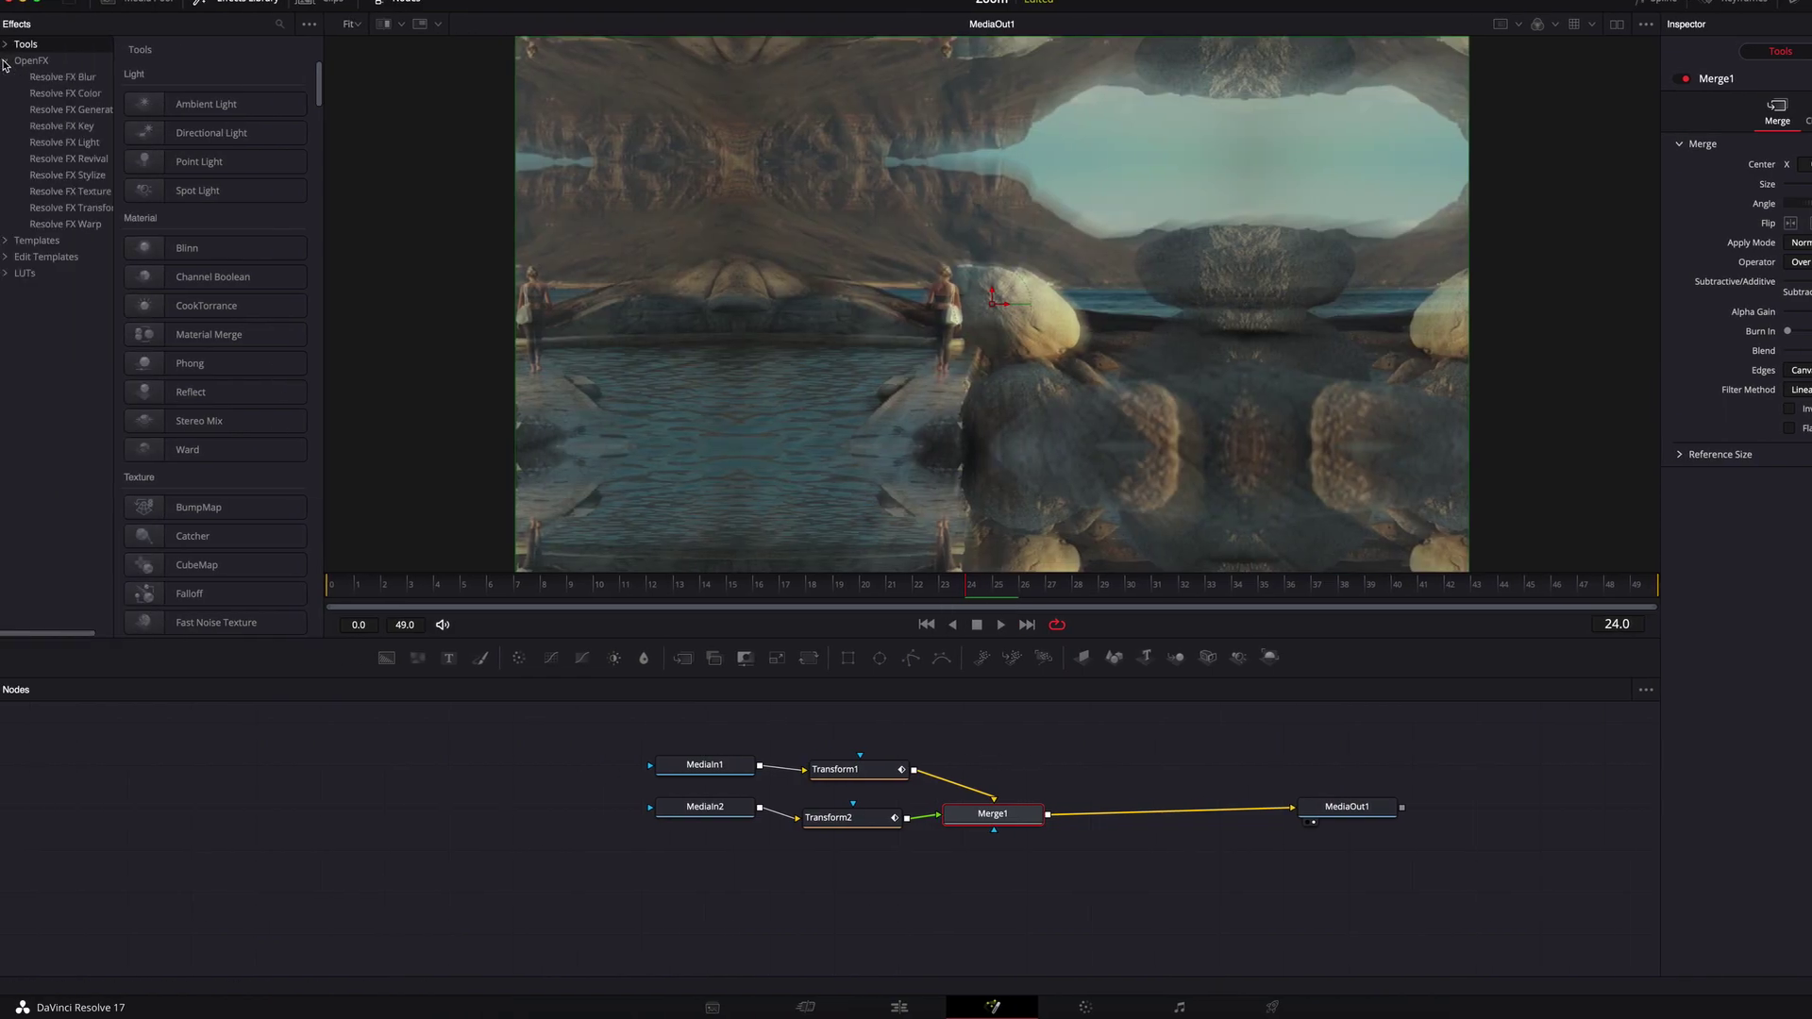
{"action": "left_click", "coordinate": [67, 80]}
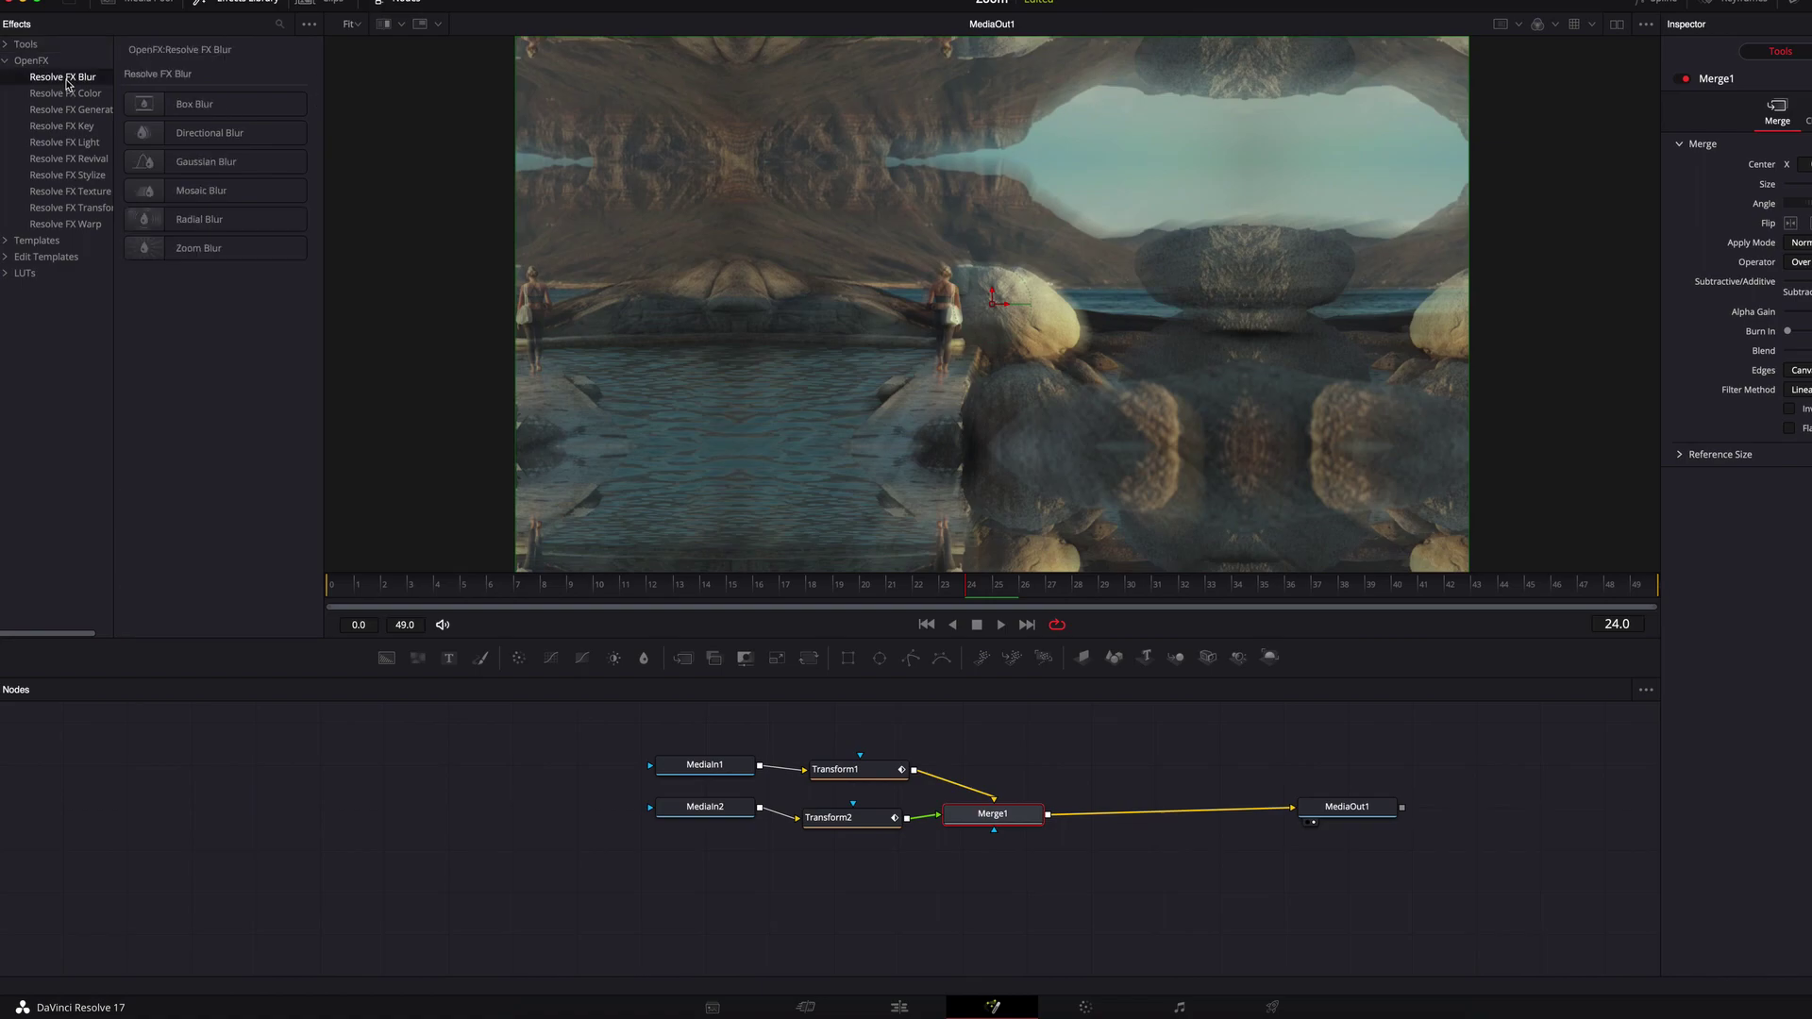
{"action": "left_click_drag", "start_coordinate": [191, 260], "coordinate": [1164, 819]}
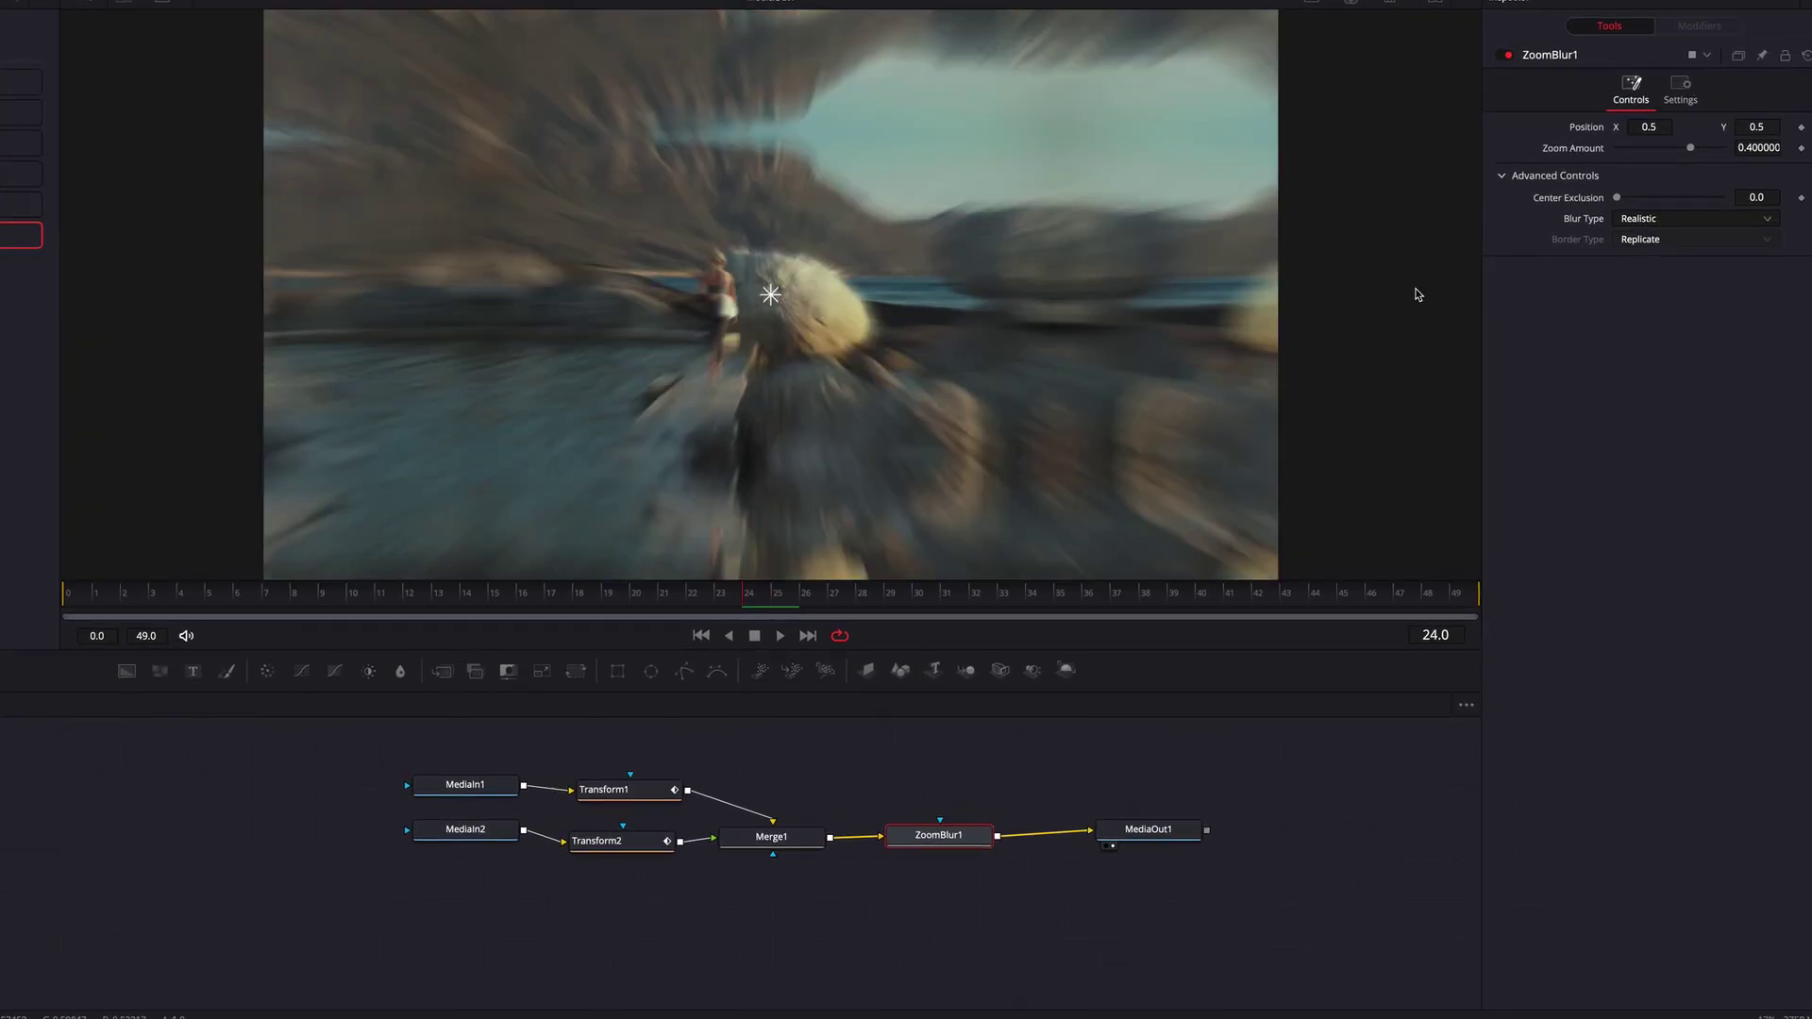
Step: Raise Zoom Amount to 0.7 and keyframe it at frame 24
{"action": "left_click_drag", "start_coordinate": [1693, 152], "coordinate": [1707, 154]}
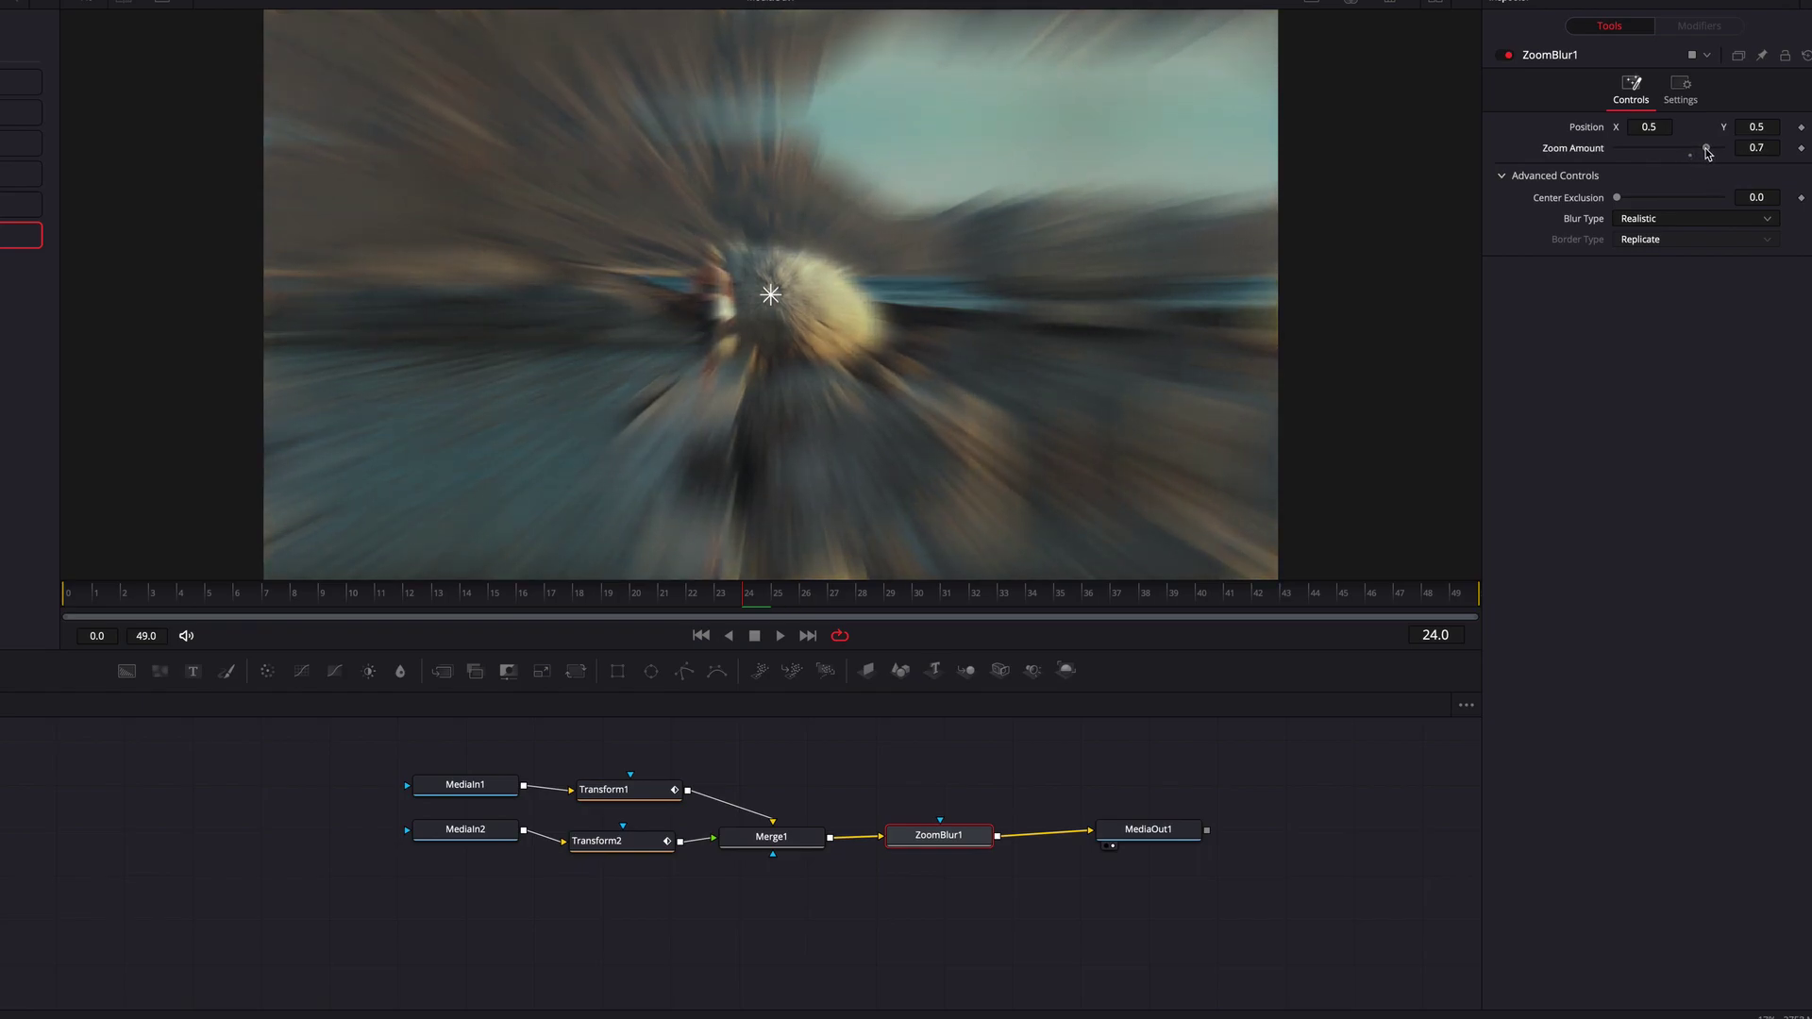
{"action": "left_click", "coordinate": [1802, 150]}
{"action": "left_click", "coordinate": [133, 608]}
Step: Keyframe Zoom Amount to 0 at frame 0 and at frame 49
{"action": "left_click_drag", "start_coordinate": [133, 608], "coordinate": [88, 610]}
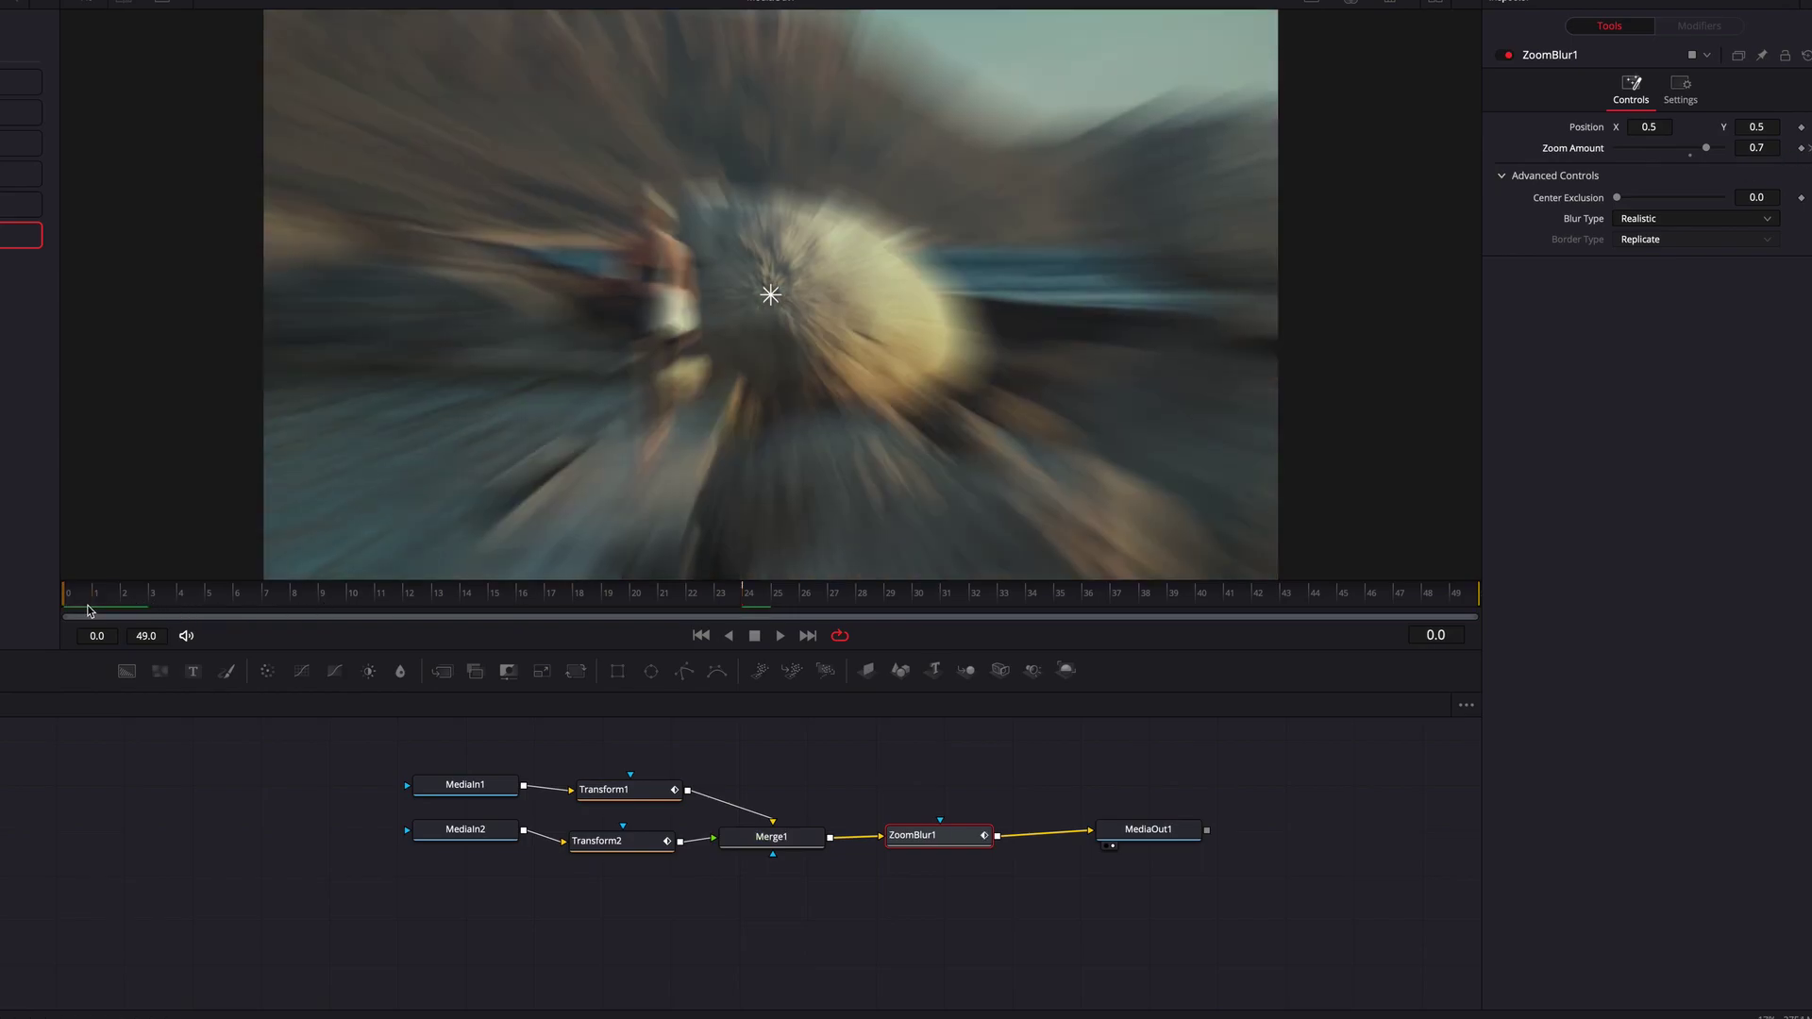
{"action": "left_click", "coordinate": [1802, 149]}
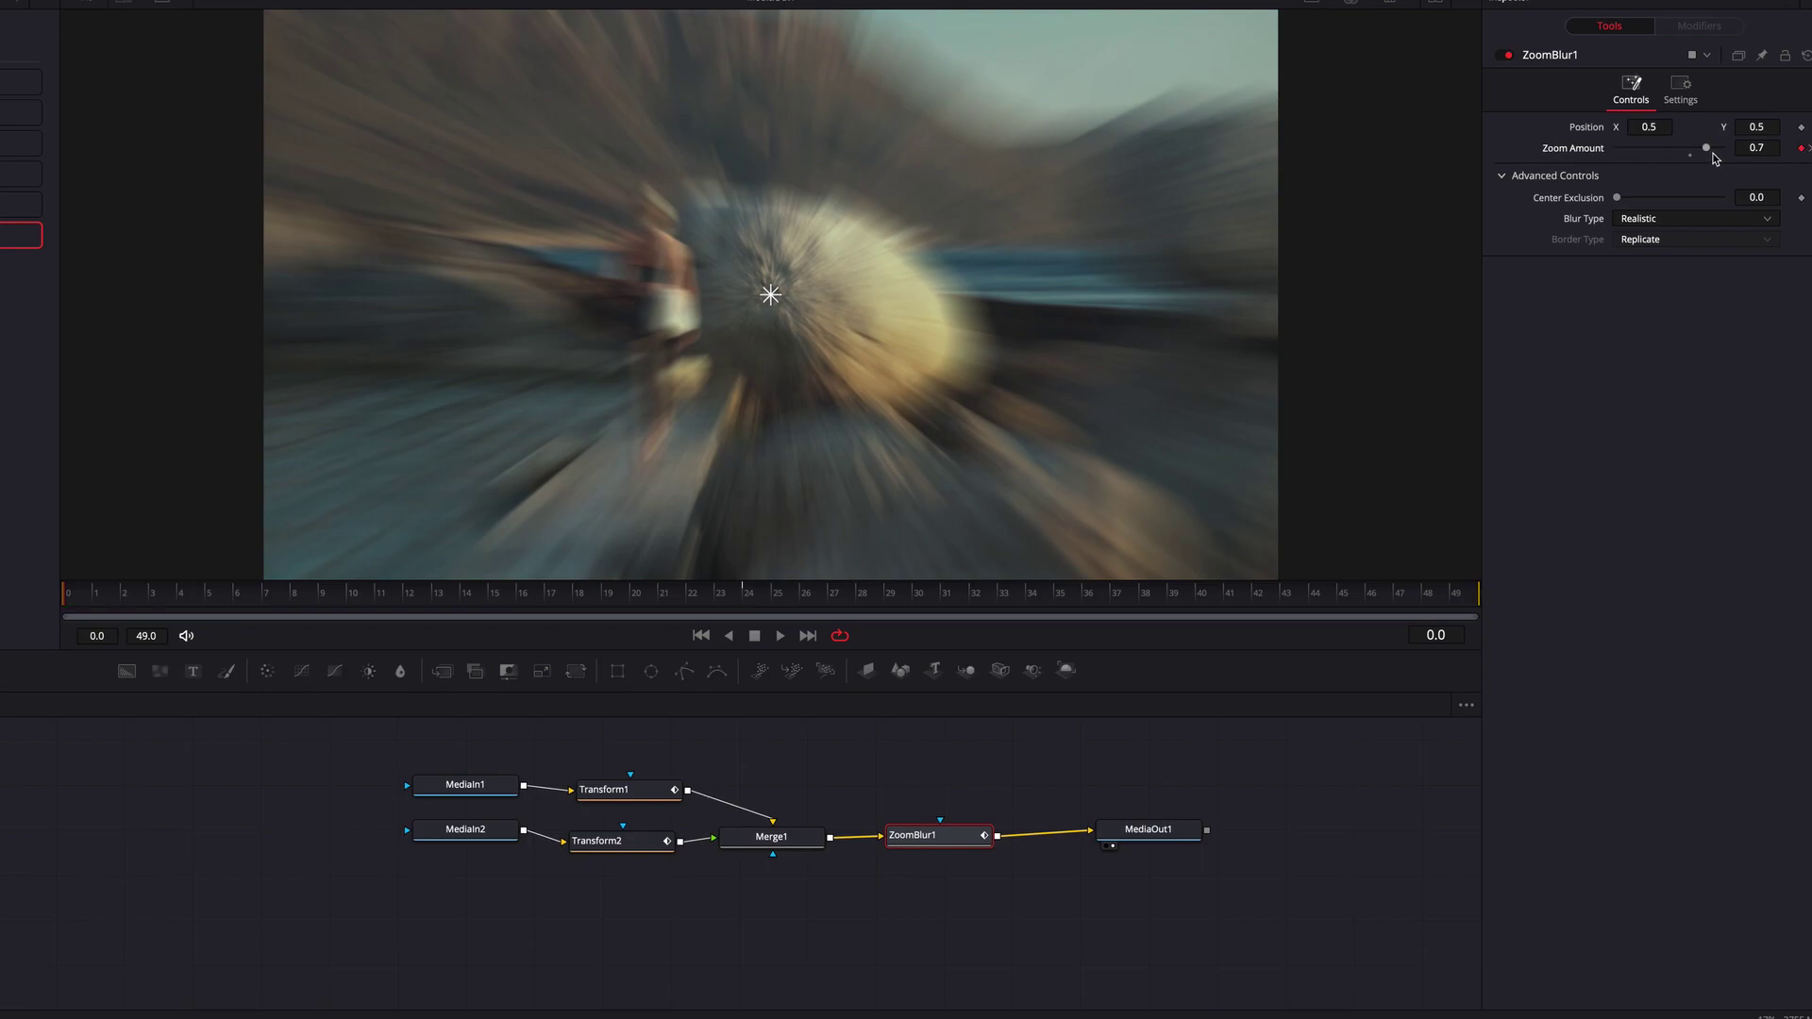
{"action": "left_click", "coordinate": [1765, 149]}
{"action": "type", "text": "0"}
{"action": "key", "text": "Return"}
{"action": "left_click", "coordinate": [1456, 593]}
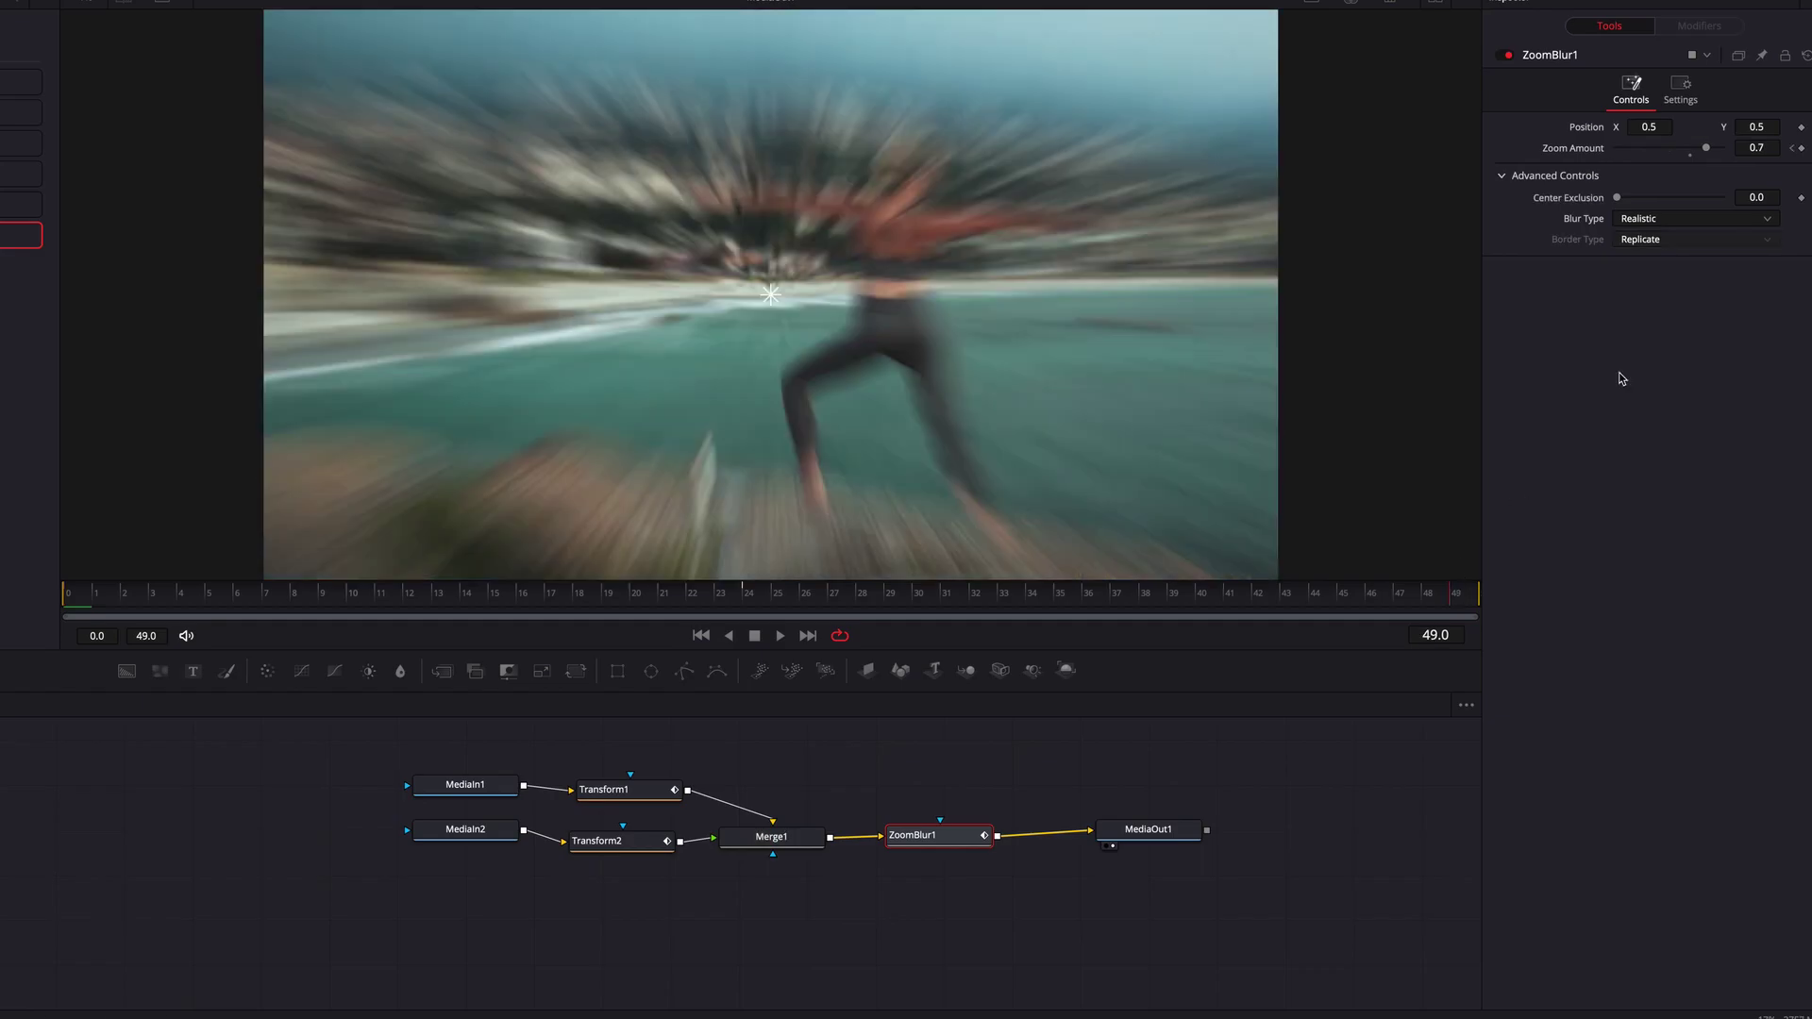
{"action": "left_click", "coordinate": [1800, 148]}
{"action": "left_click", "coordinate": [1773, 148]}
{"action": "key", "text": "Return"}
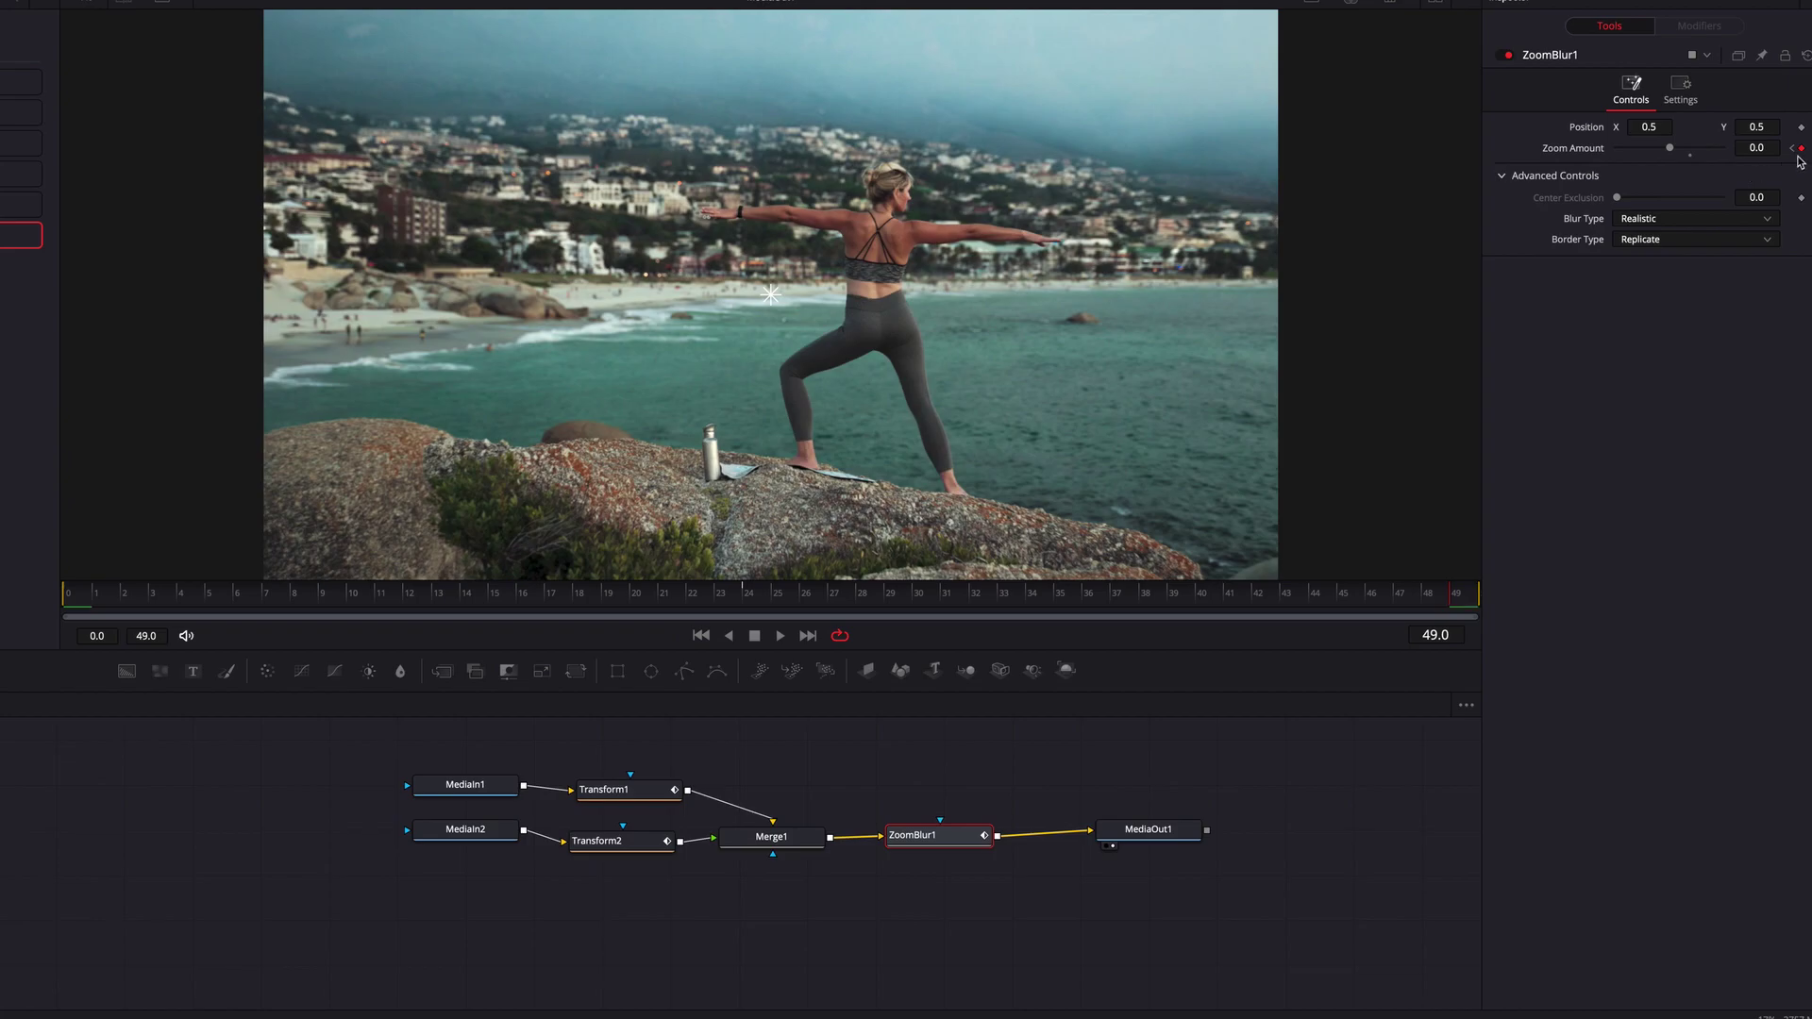
Step: Back at frame 24, centre the blur on the woman (0.46, 0.512) with Center Exclusion 0.035
{"action": "left_click", "coordinate": [1791, 150]}
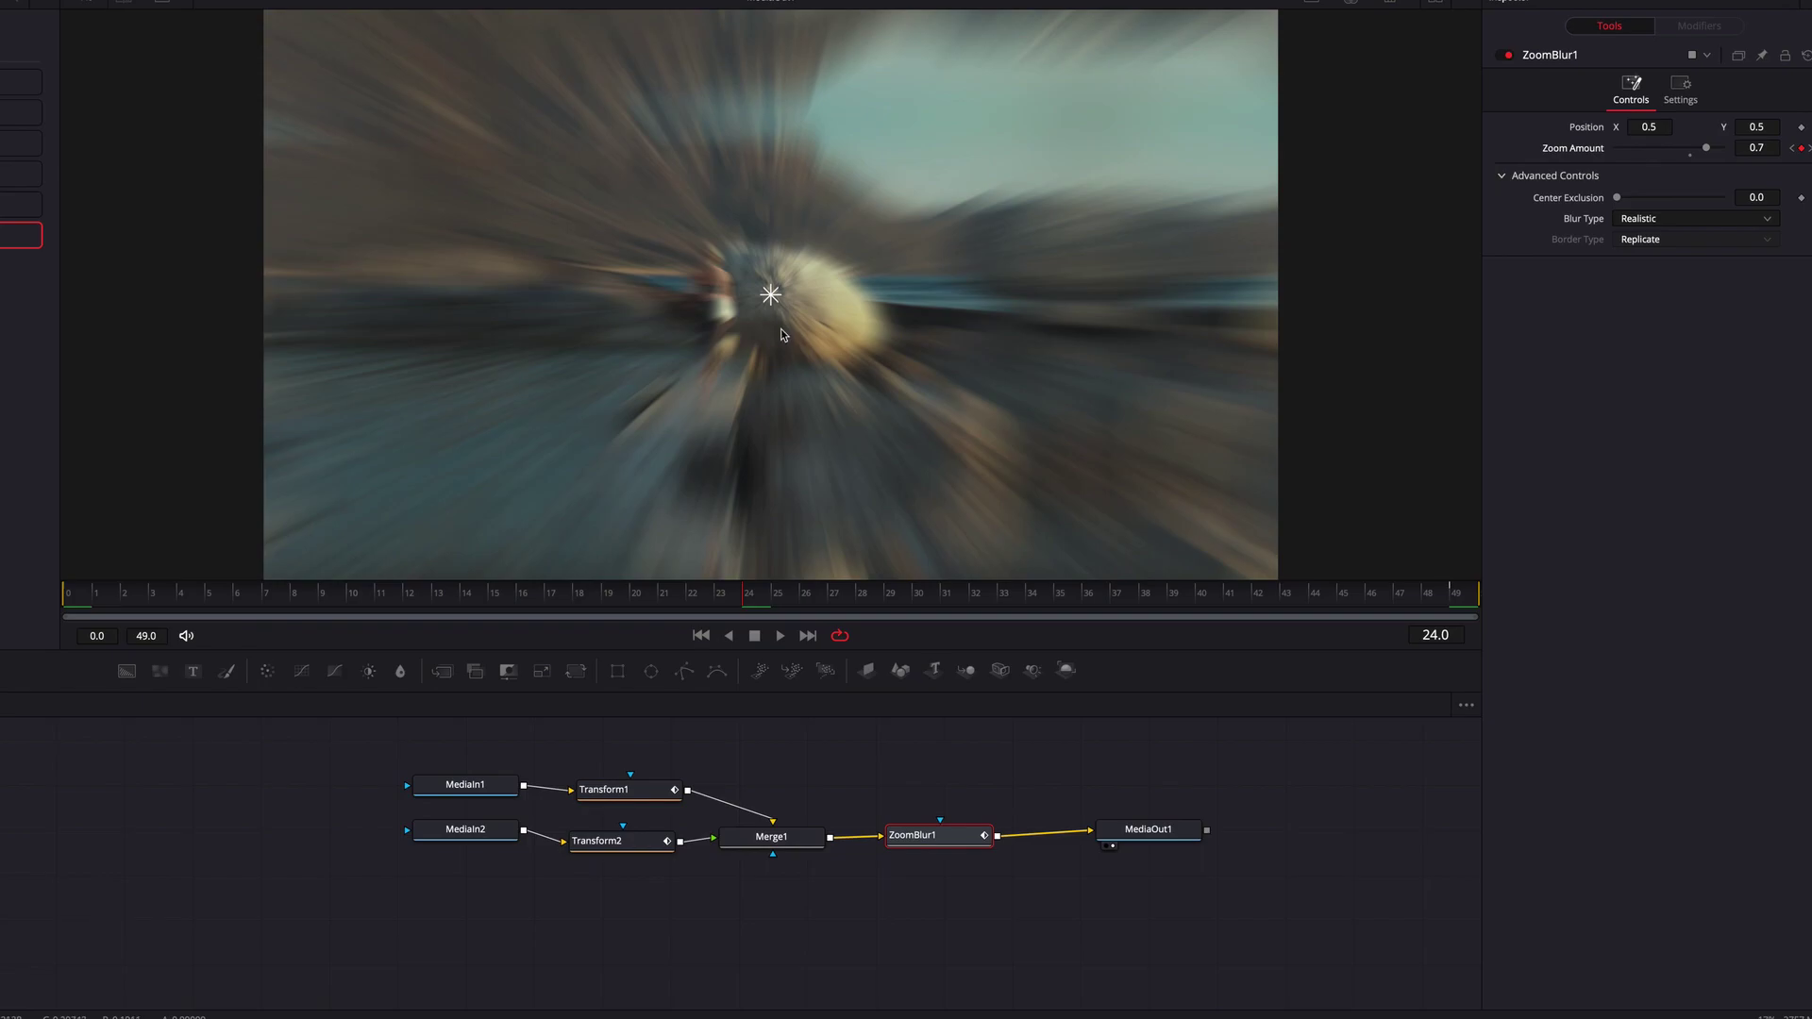
{"action": "left_click_drag", "start_coordinate": [771, 295], "coordinate": [740, 295]}
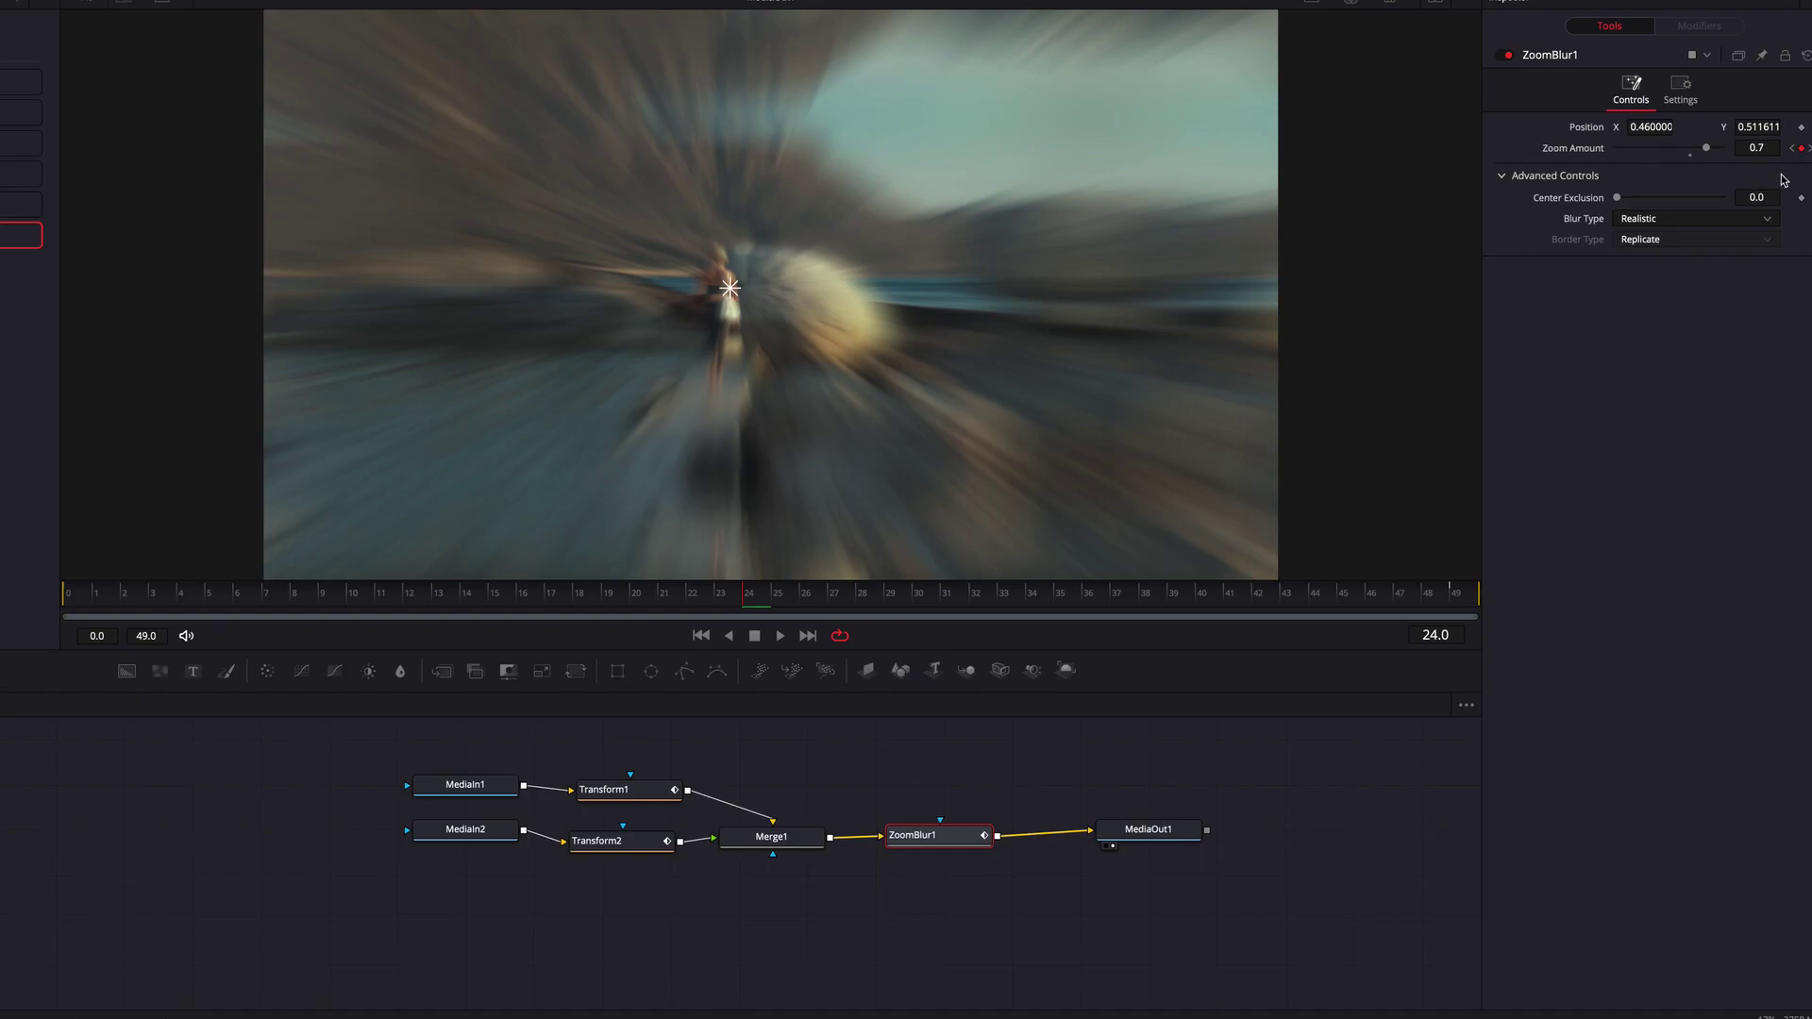
{"action": "left_click_drag", "start_coordinate": [1755, 198], "coordinate": [1751, 197]}
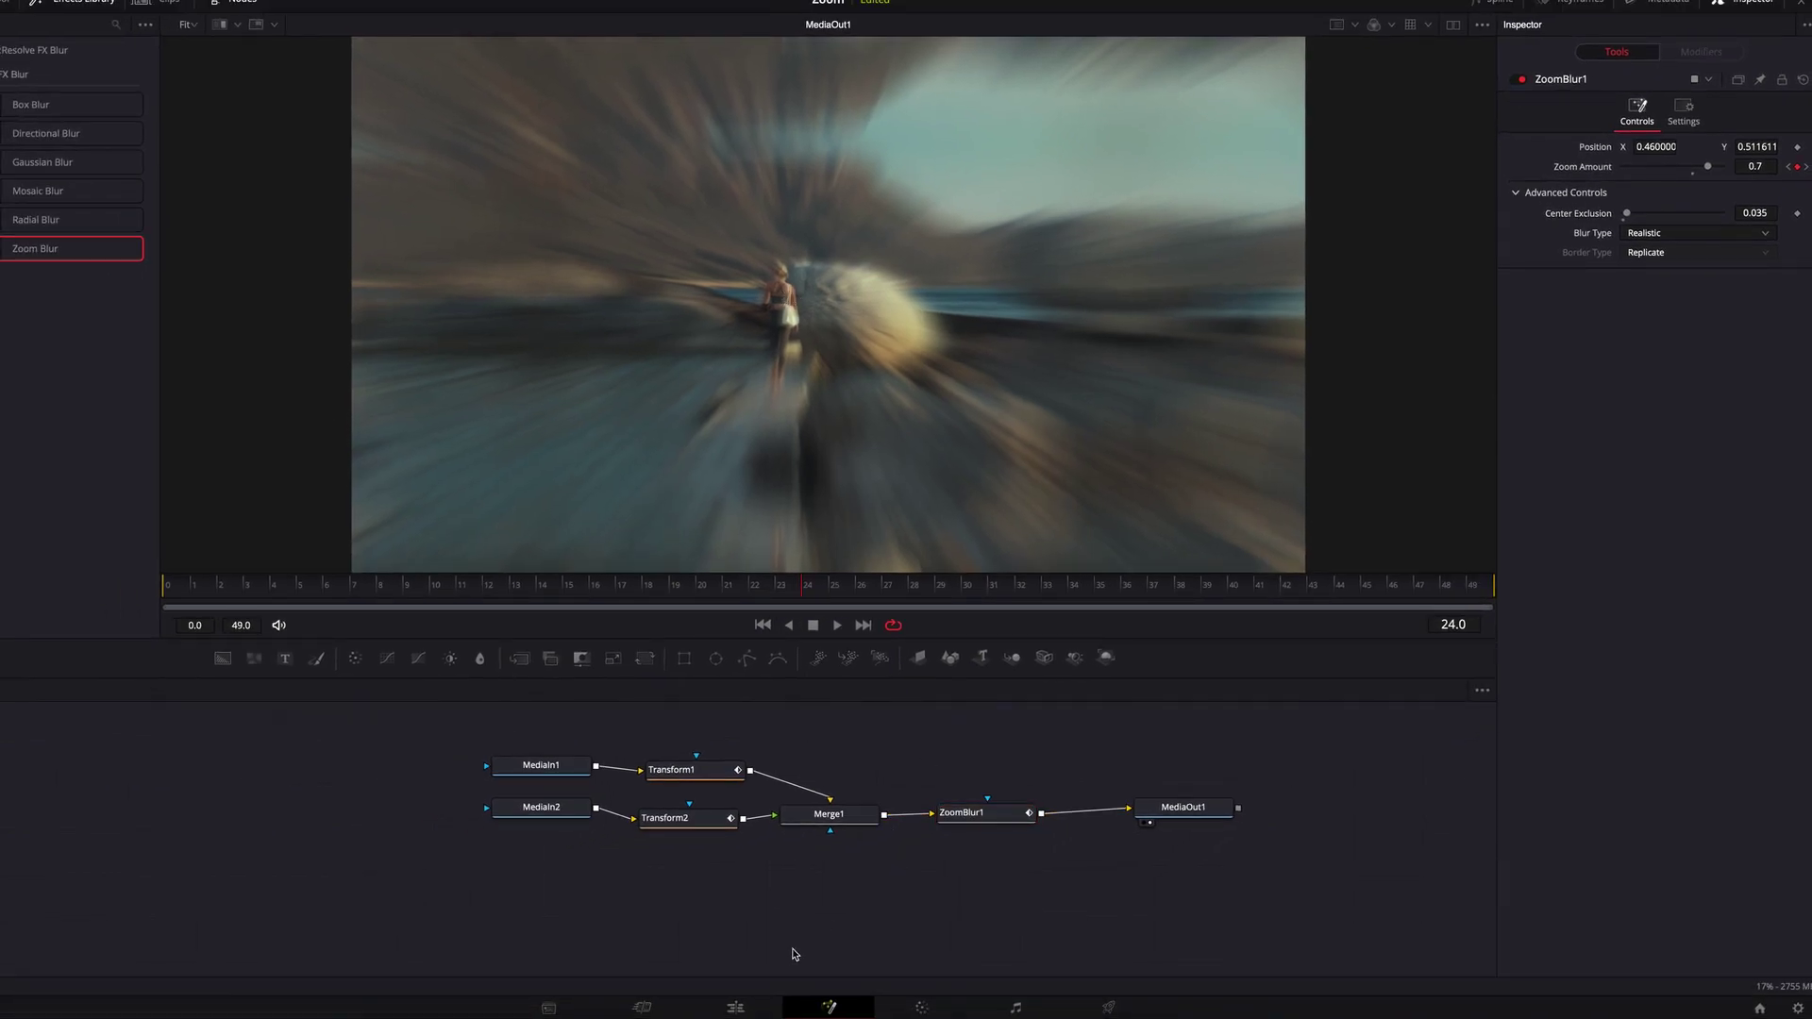
Step: Play the finished zoom-blur transition twice from 01:00:04:00 on the Edit timeline
{"action": "left_click", "coordinate": [741, 1006]}
{"action": "left_click", "coordinate": [718, 625]}
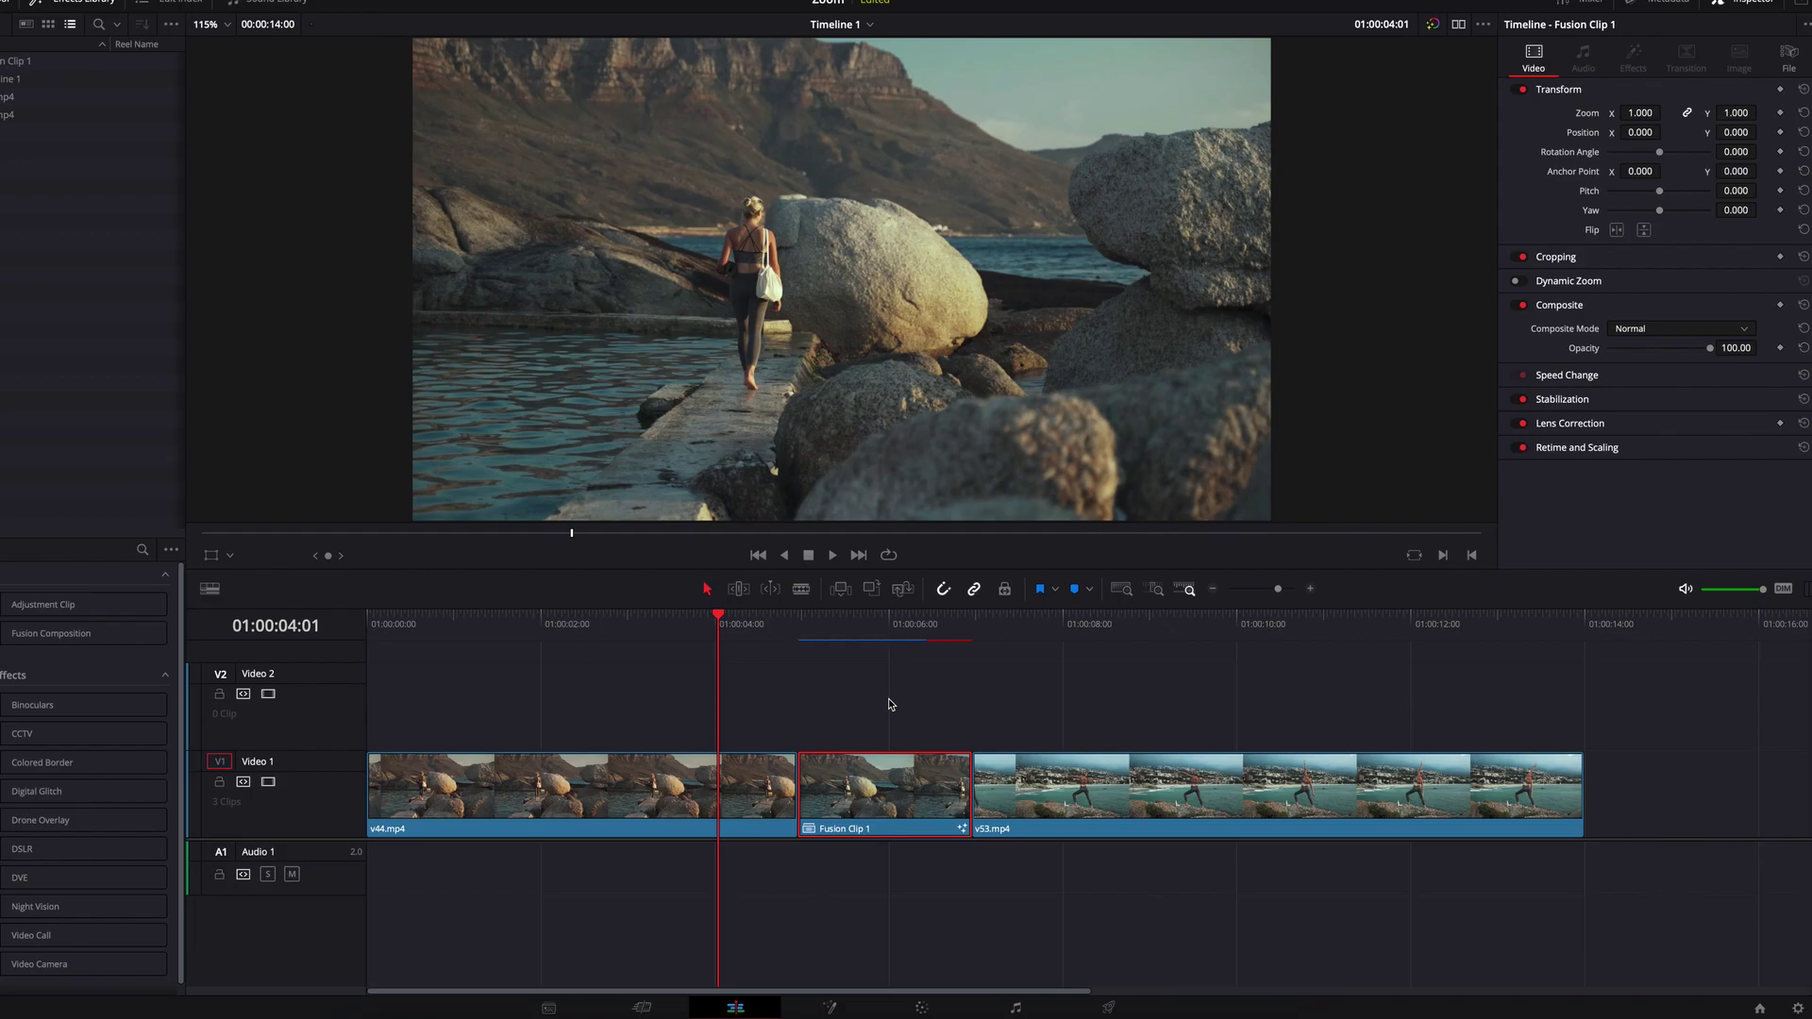
{"action": "key", "text": "space"}
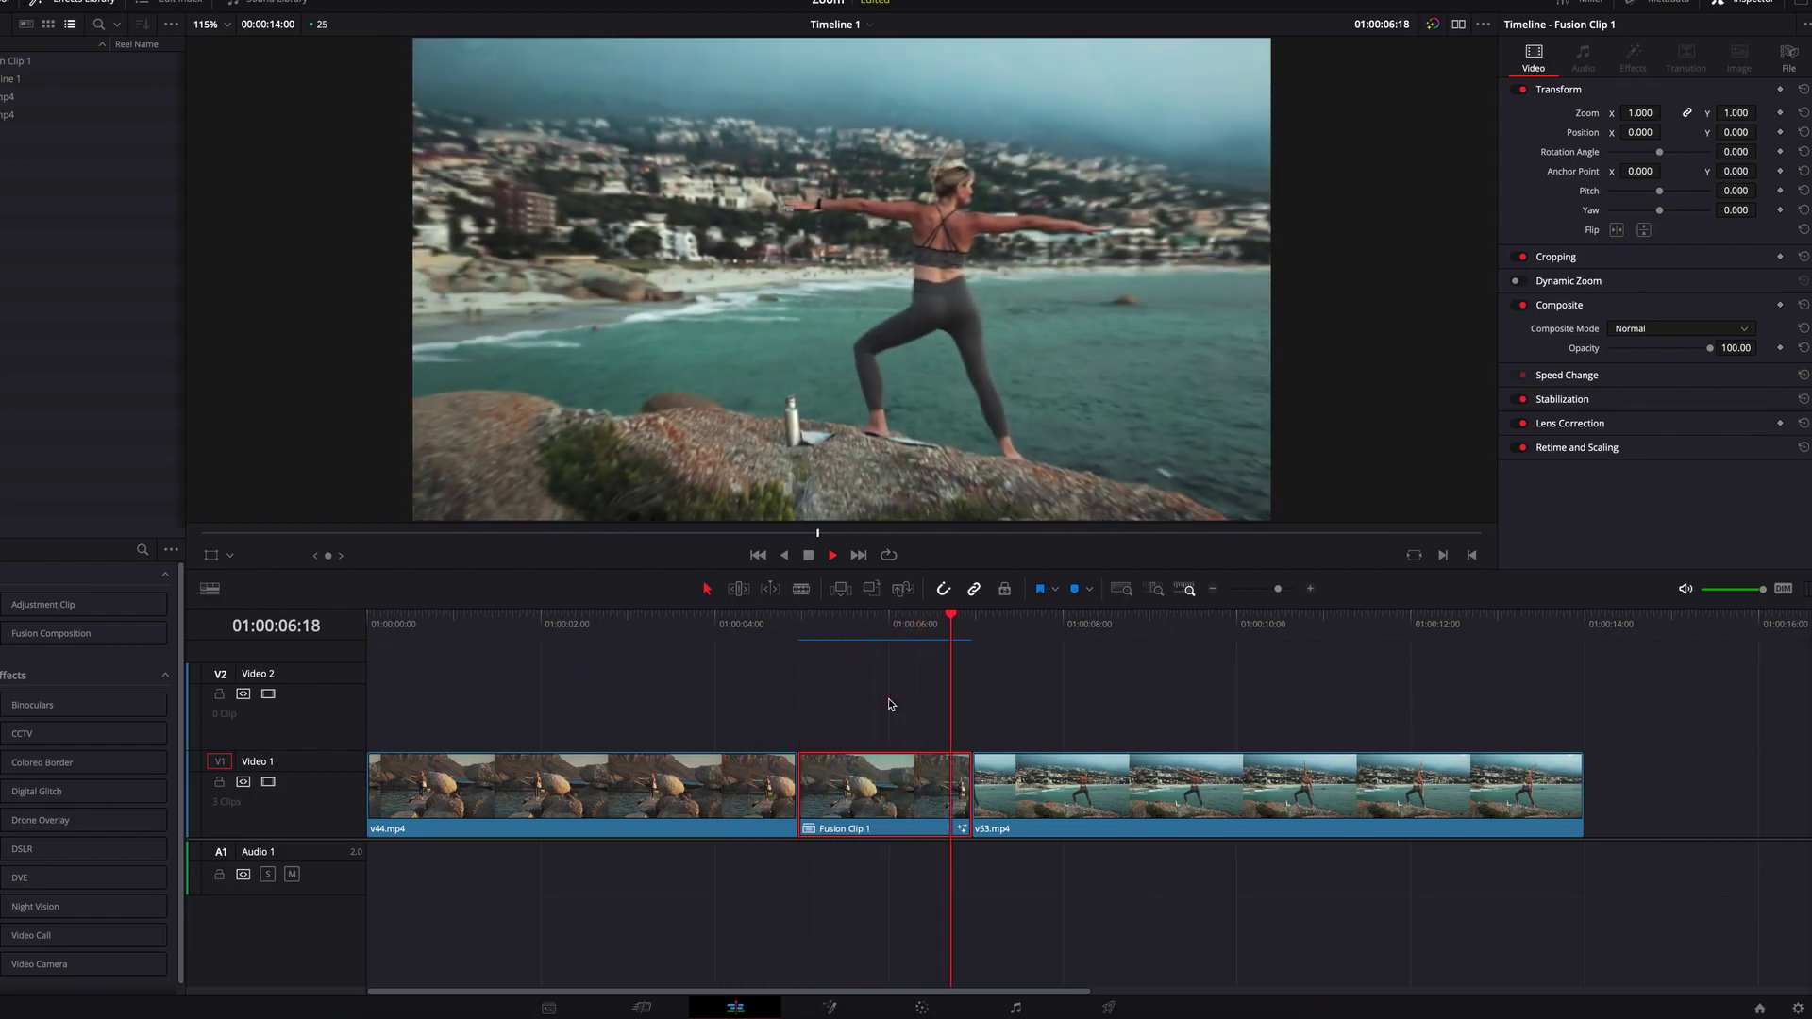
{"action": "left_click", "coordinate": [715, 624]}
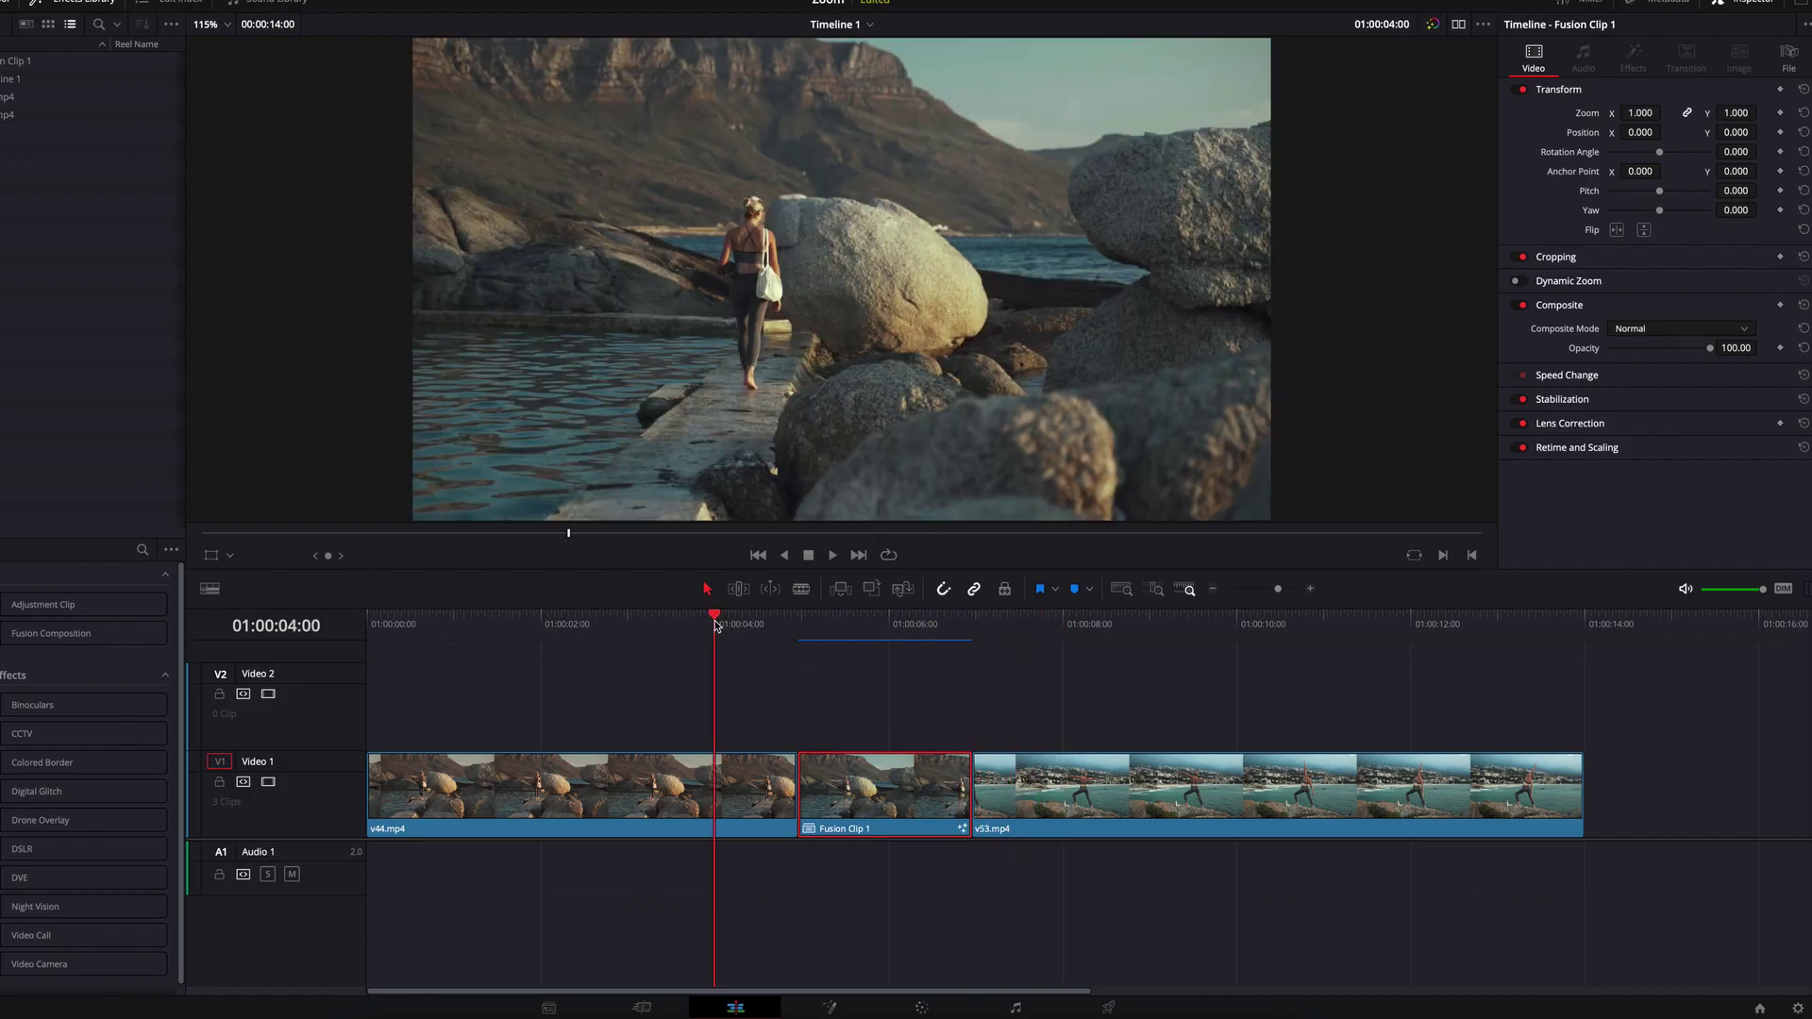
{"action": "key", "text": "space"}
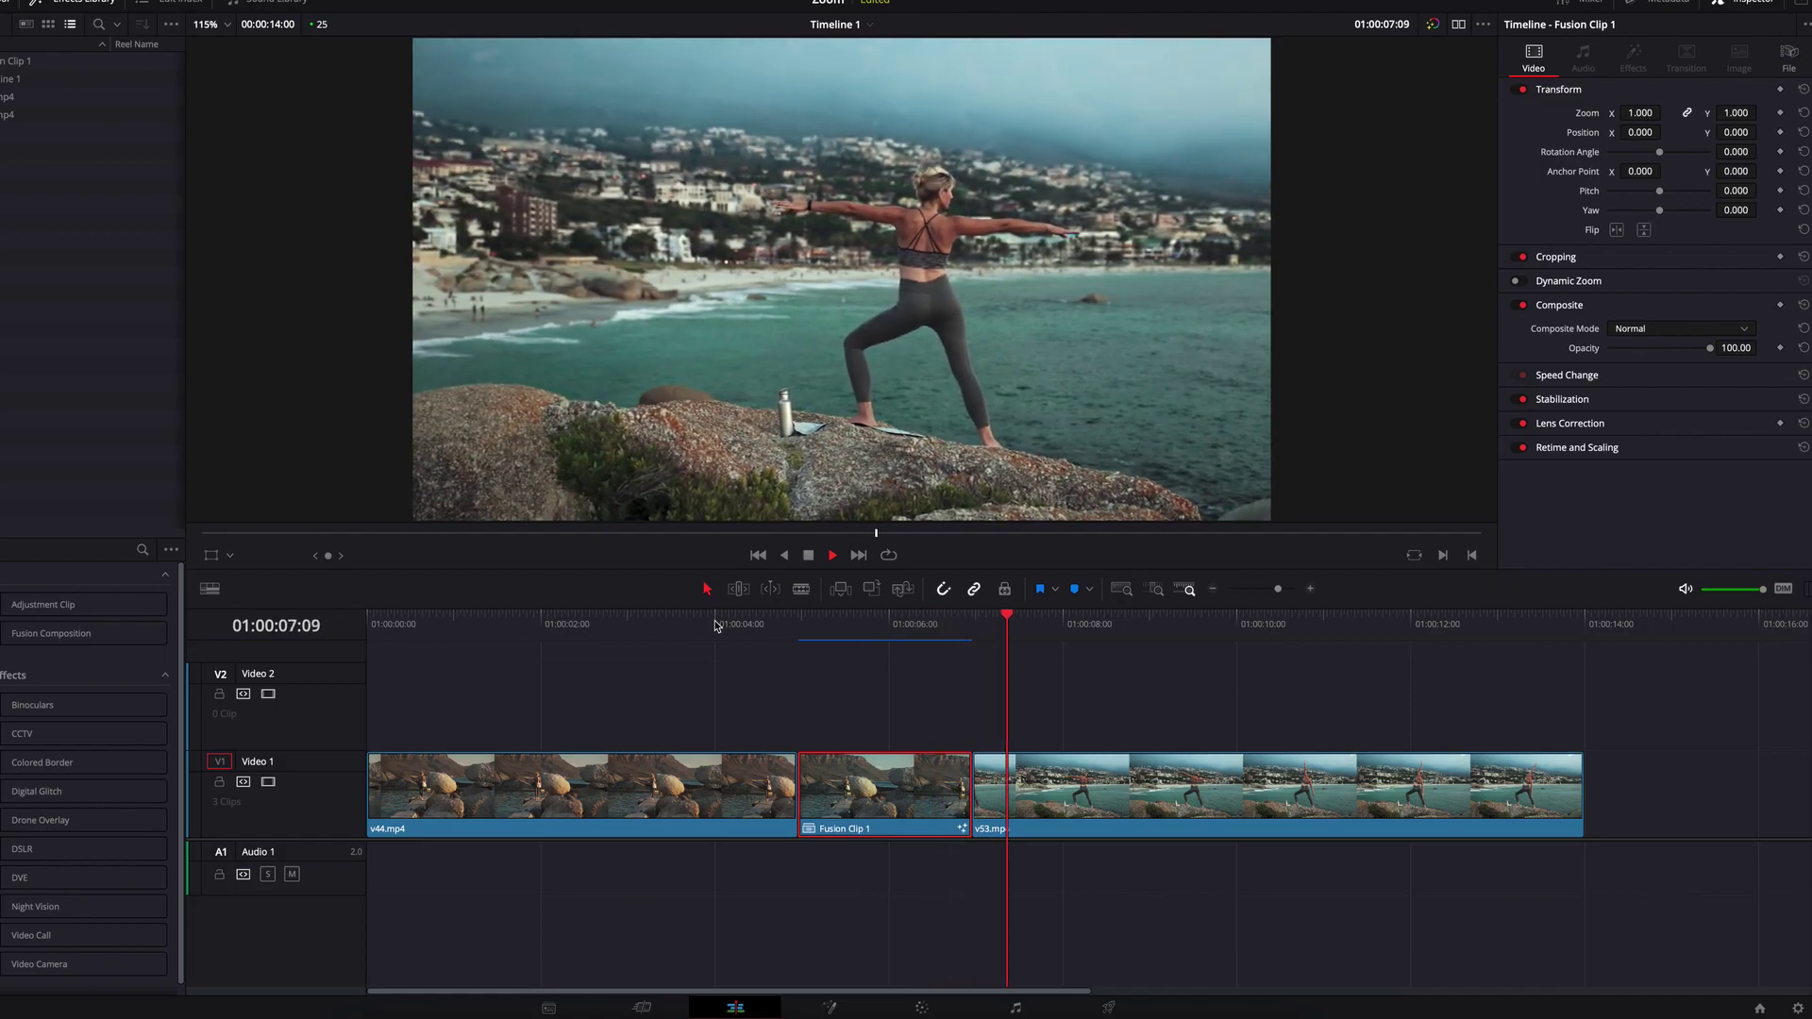
{"action": "key", "text": "space"}
{"action": "left_click", "coordinate": [716, 624]}
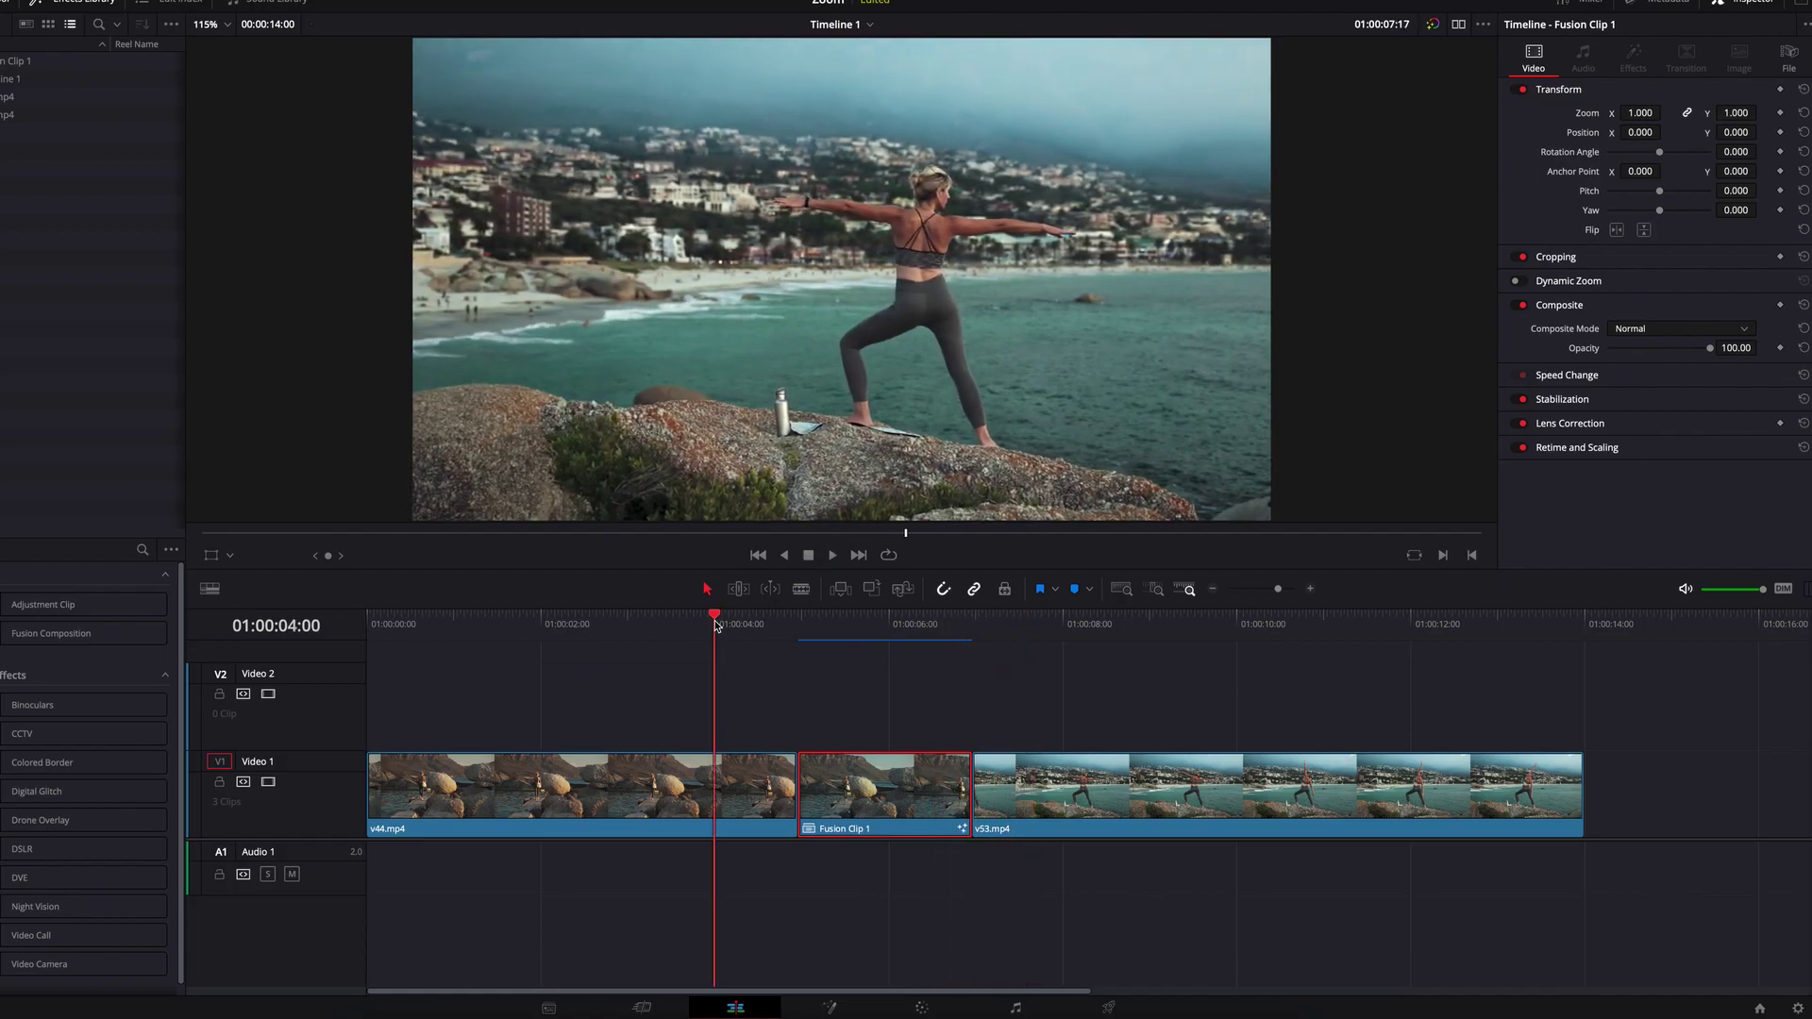